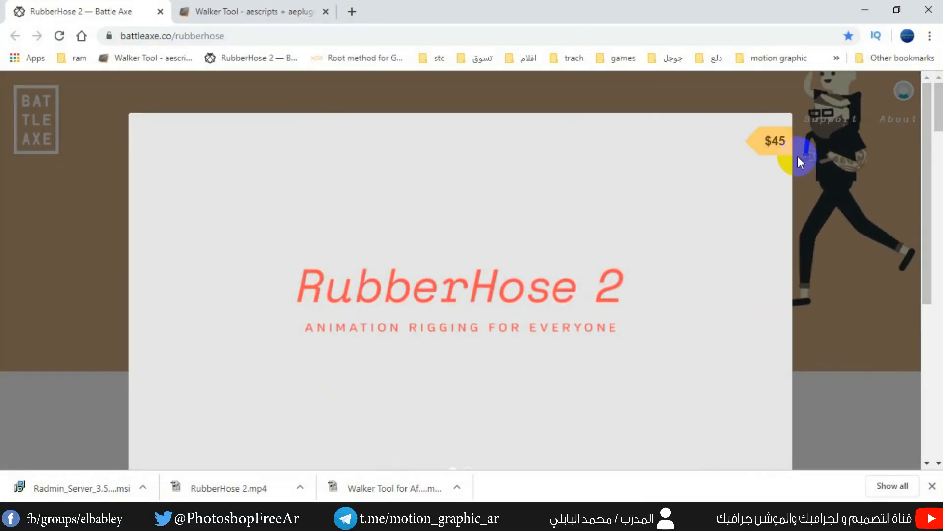
Review the RubberHose 2 page and close its purchase preview, and view the Walker Tool product page
double_click(120, 36)
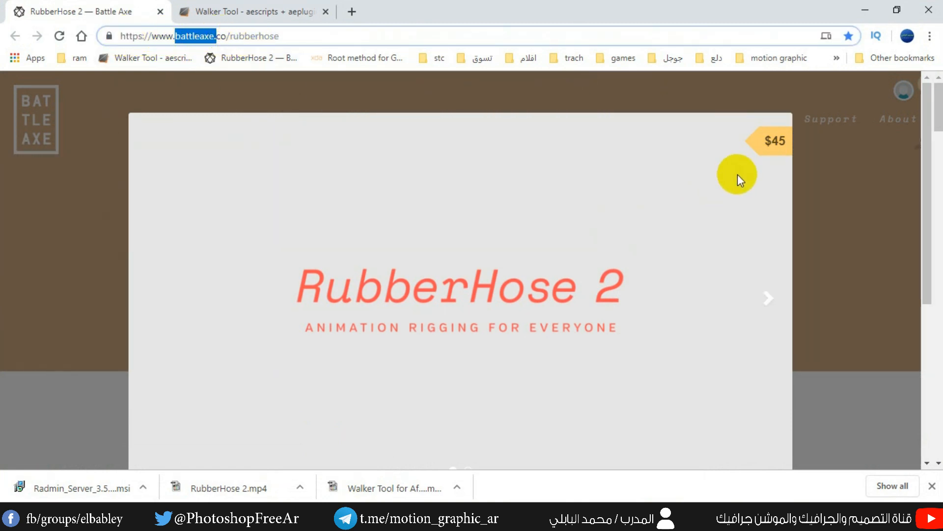
left_click(817, 202)
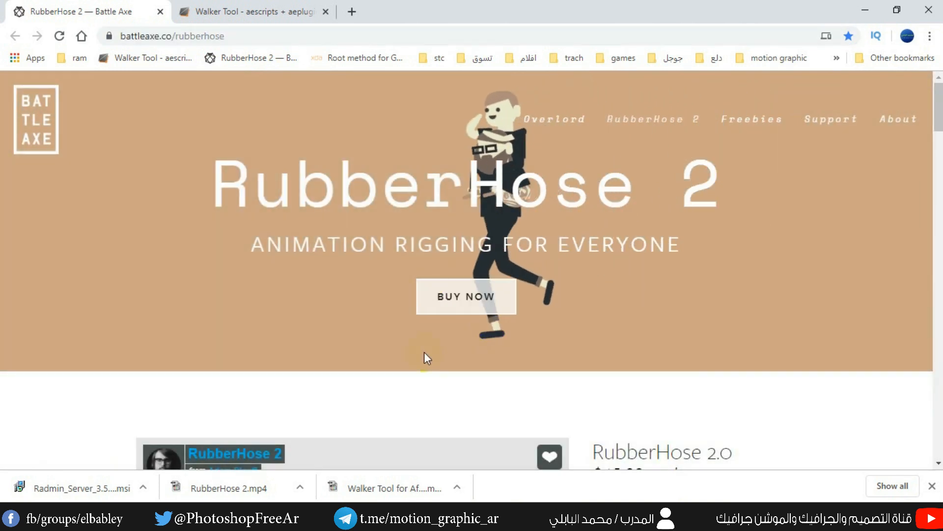
left_click(231, 10)
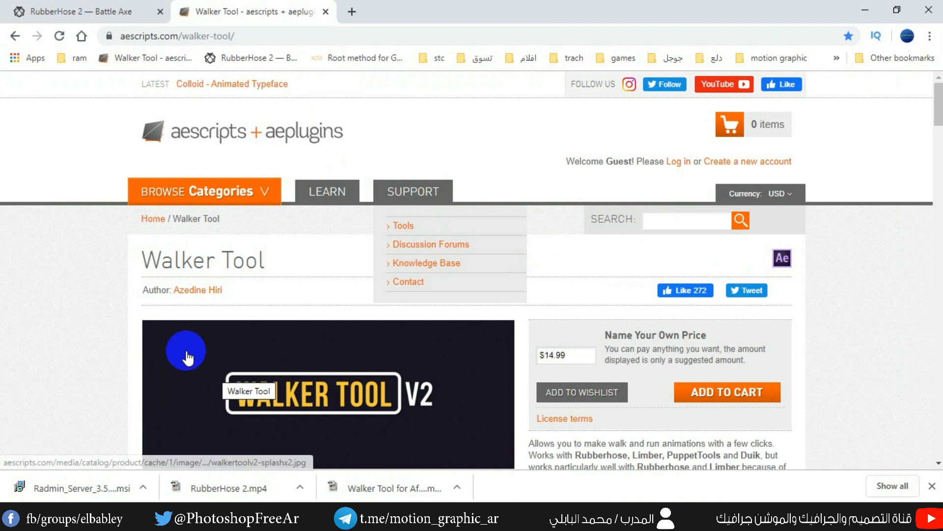
scroll(87, 328, "down", 2)
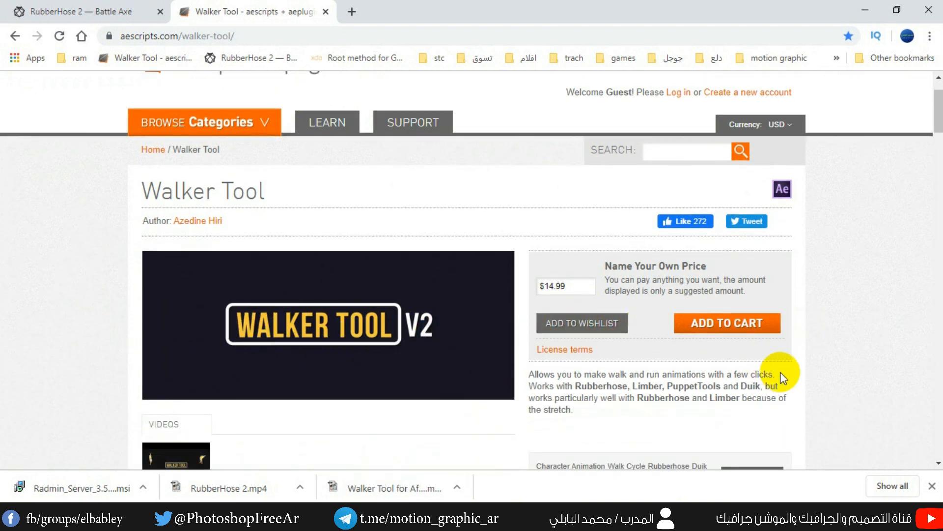
Set the name-your-own price for Walker Tool to 0
left_click(571, 284)
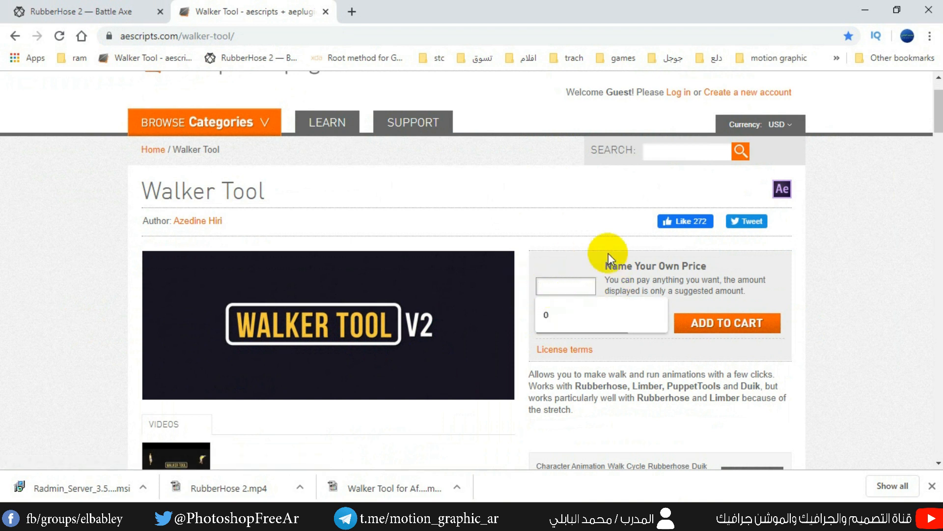
left_click(551, 284)
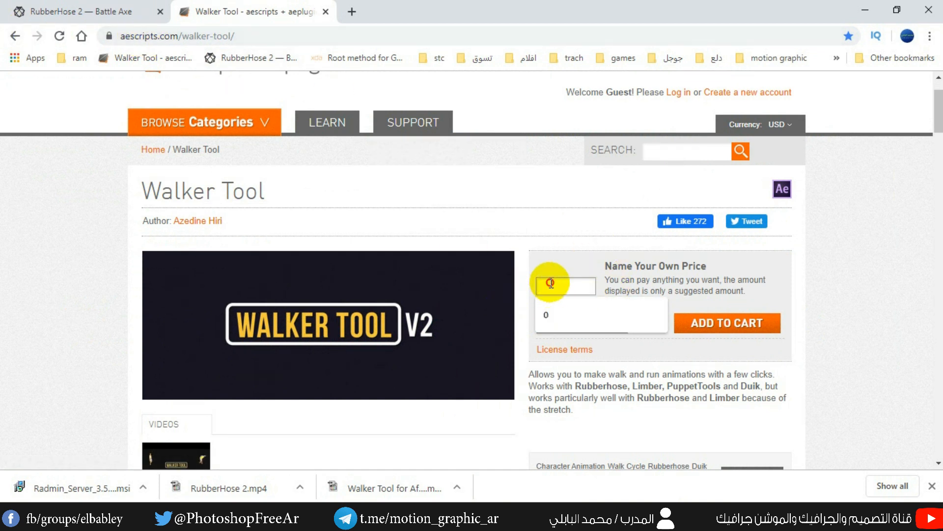
type("0")
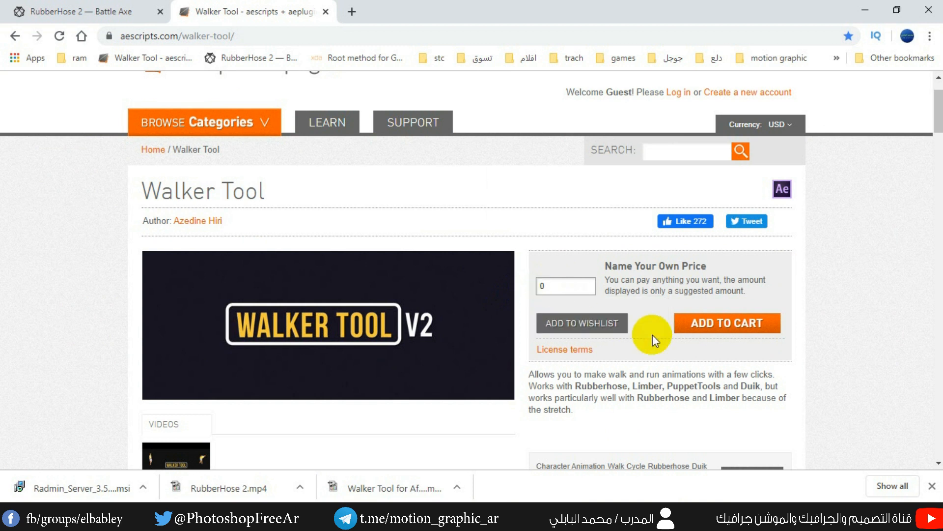
scroll(718, 211, "up", 2)
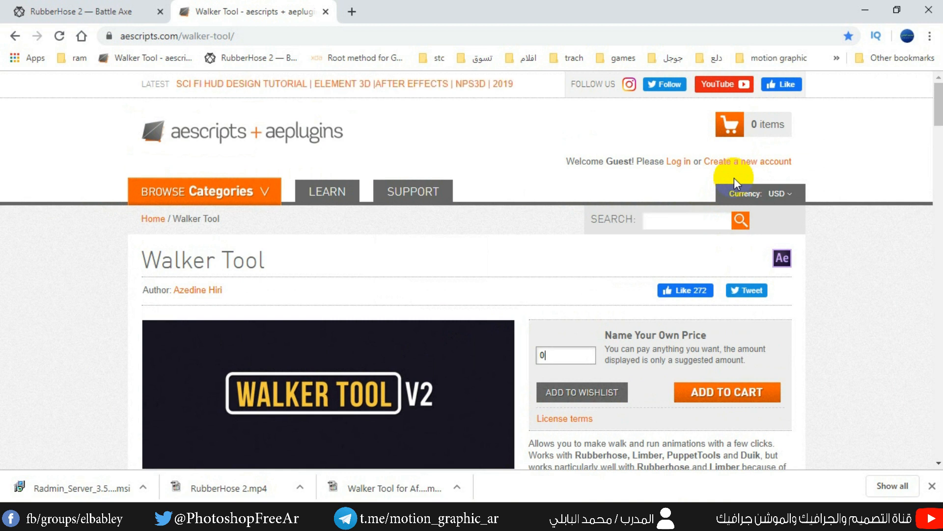
left_click(846, 398)
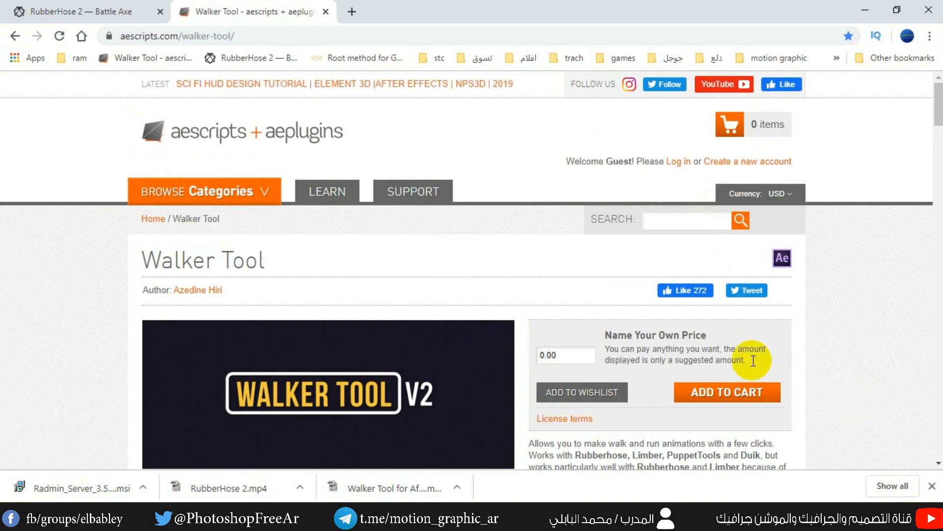
Switch to After Effects and find the RubberHose2.jsxbin script among the available script panels
left_click(866, 11)
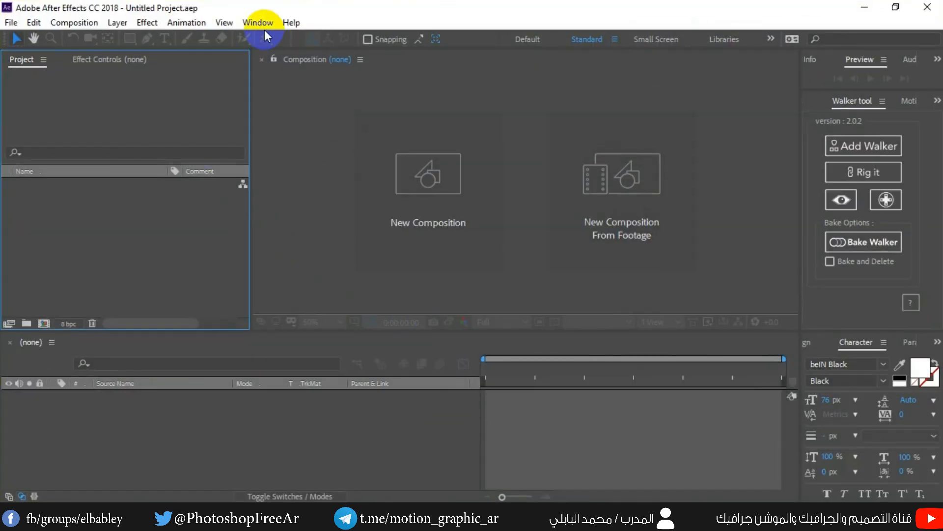
left_click(261, 23)
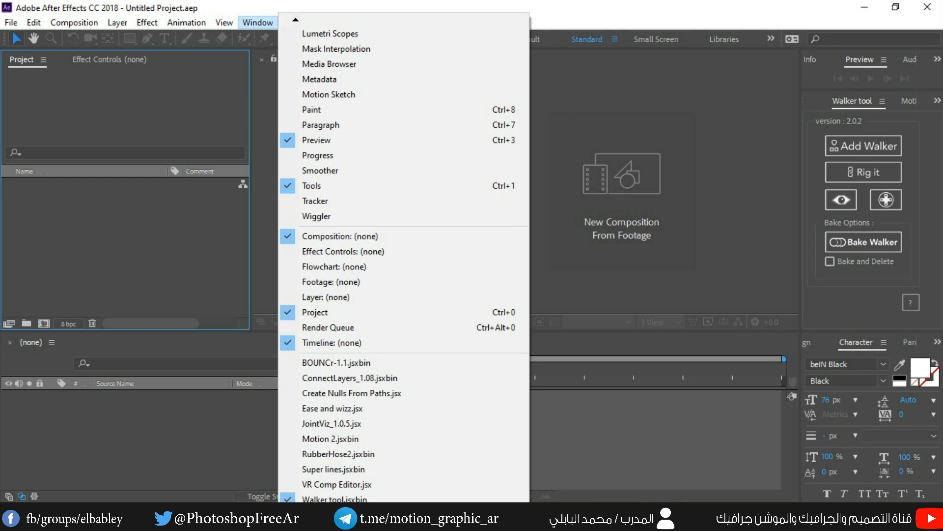
left_click(320, 454)
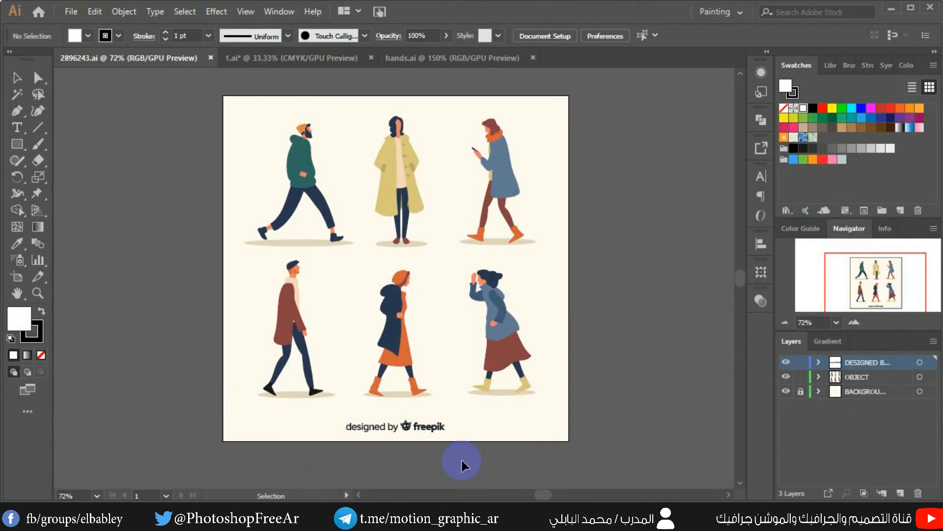
In 2896243.ai in Illustrator, move the "designed by freepik" credit below the artboard and select the walking man in the green hoodie
left_click(399, 431)
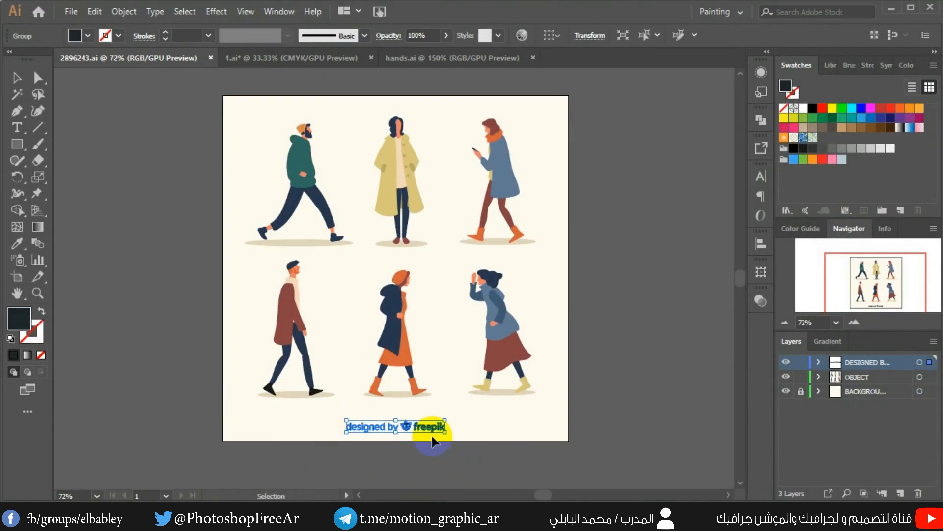
left_click_drag(433, 438, 443, 470)
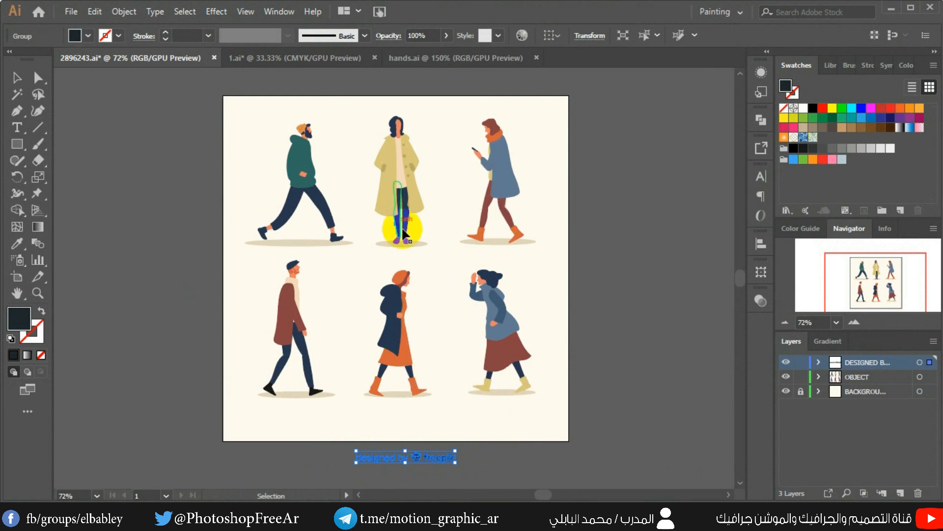
left_click(292, 145)
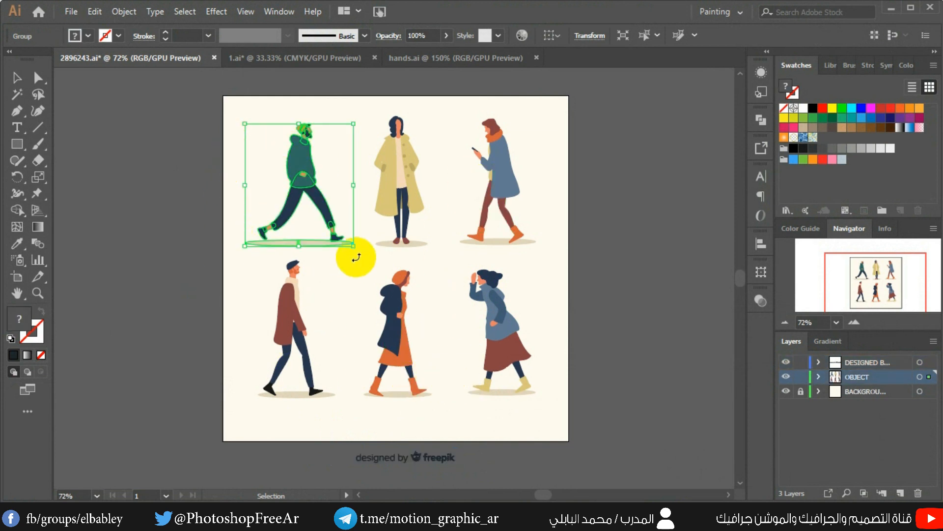
left_click(327, 264)
left_click(333, 241)
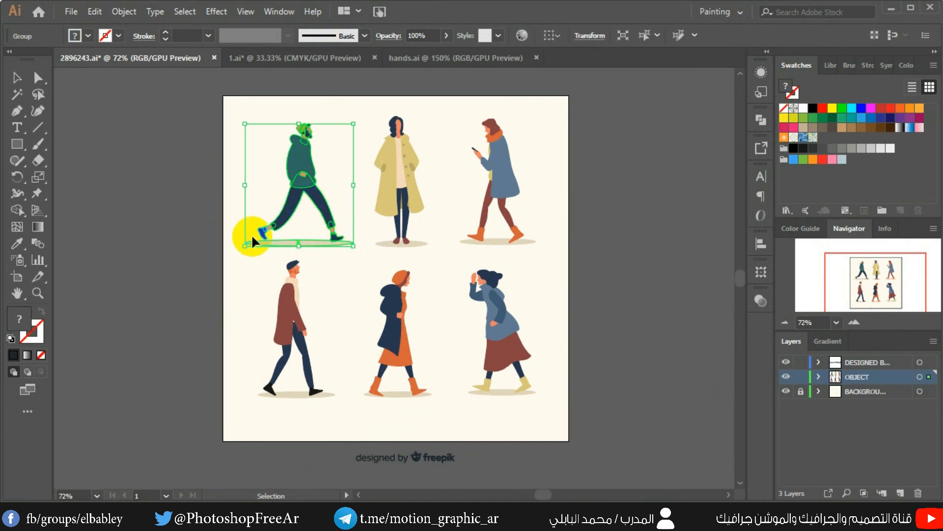
Compare the original man with the separated parts in 1.ai, and go through Layer 6, Layer 5, Layer 4 and Layer 3
left_click(279, 58)
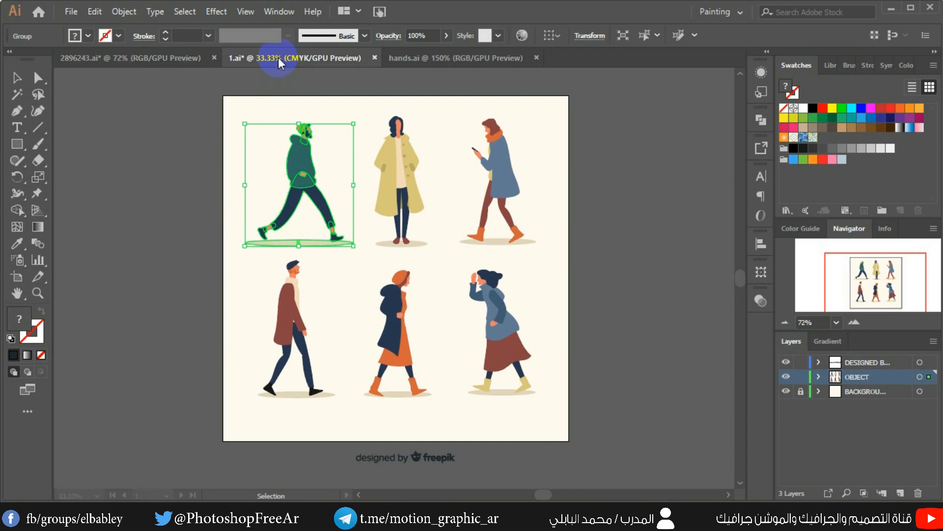
left_click(143, 57)
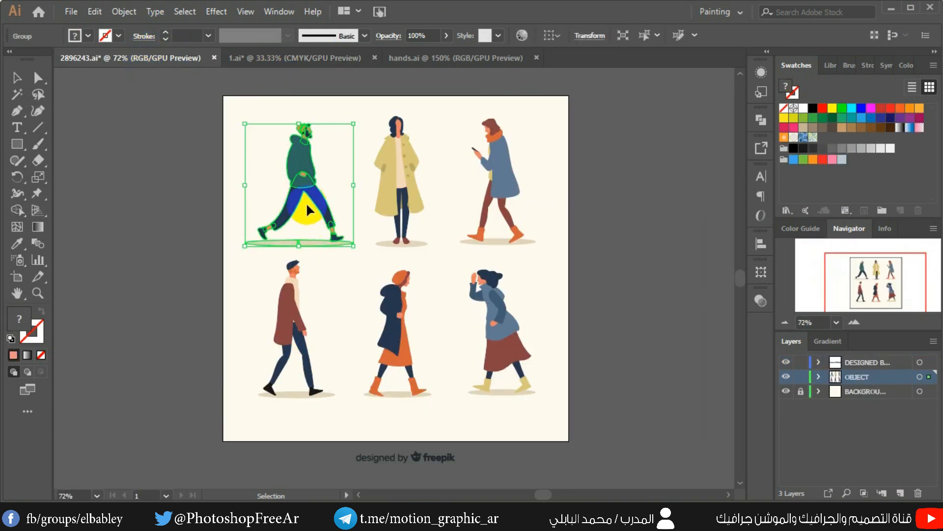
left_click(291, 58)
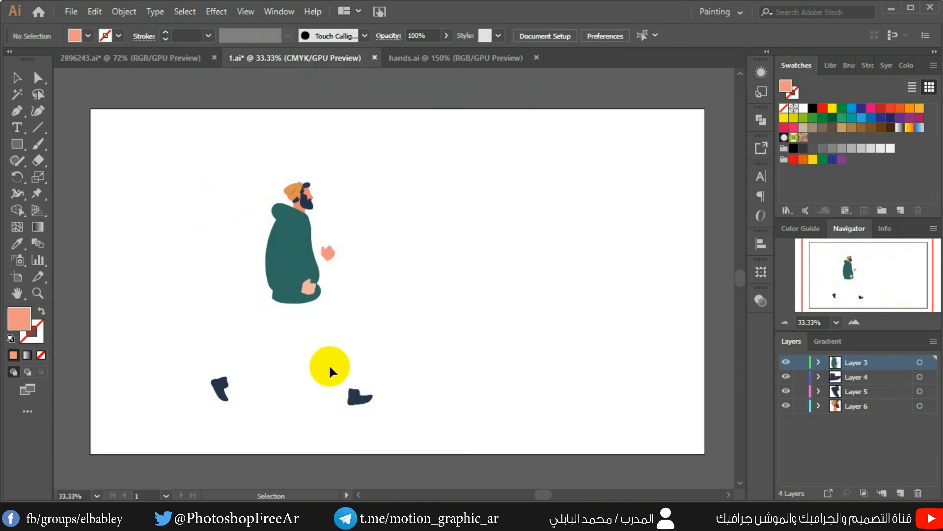
left_click(315, 289)
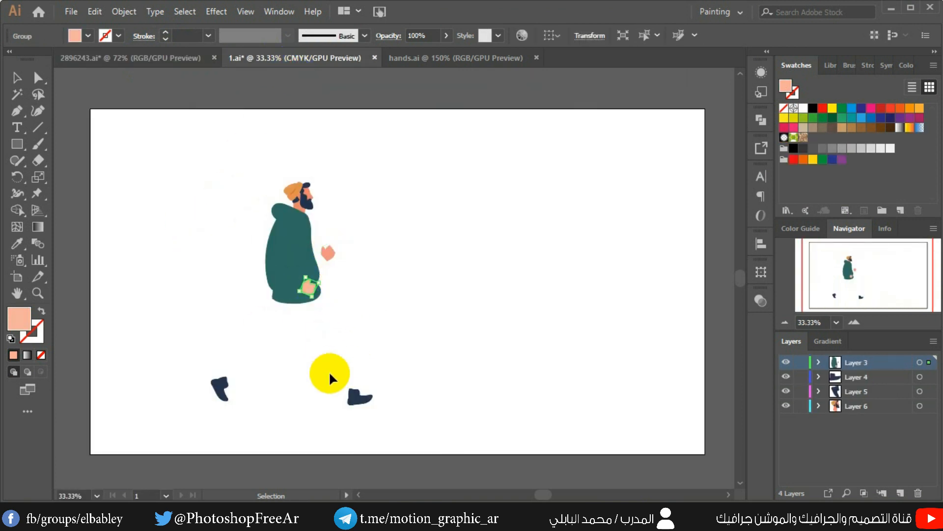
left_click(852, 406)
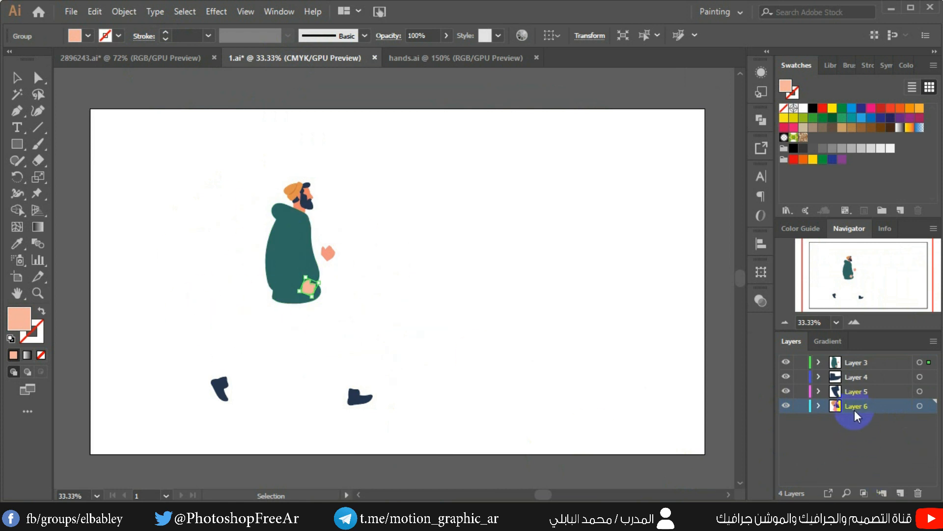
left_click(854, 393)
left_click(855, 377)
left_click(856, 362)
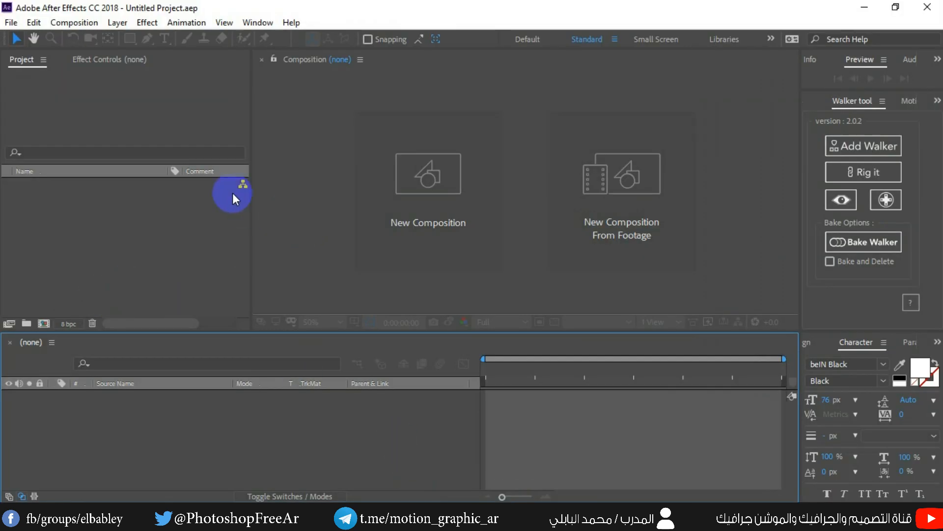
Create a 1920 x 1080 composition in After Effects with the HDTV 1080 24 preset and import picnic.jpg
left_click(414, 226)
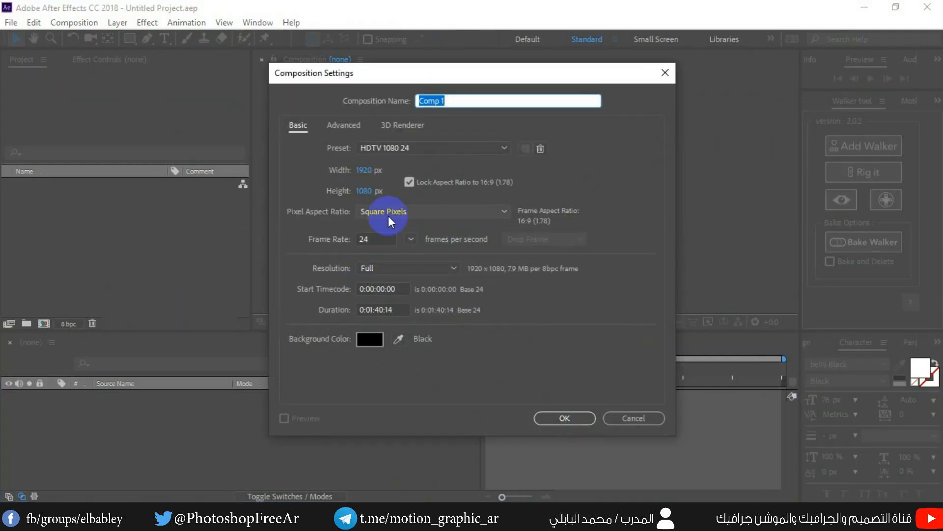
left_click(565, 418)
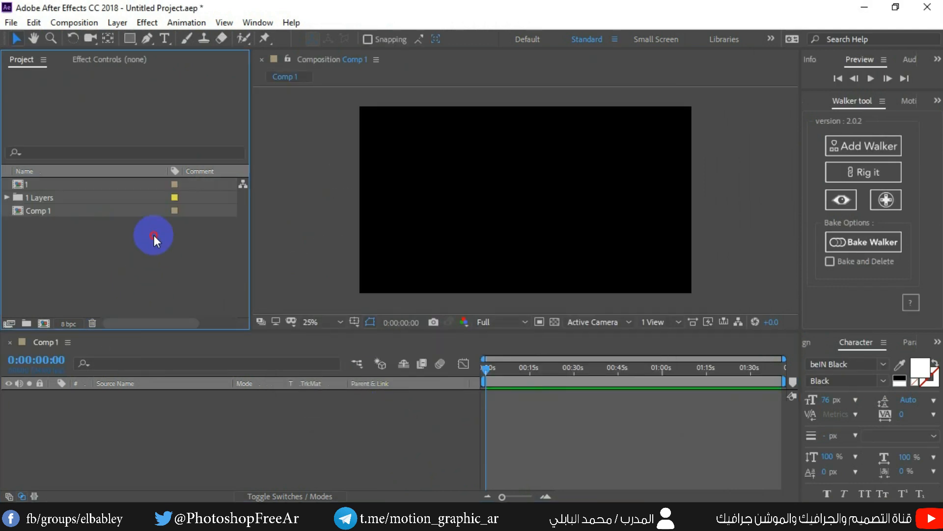
double_click(154, 235)
double_click(396, 256)
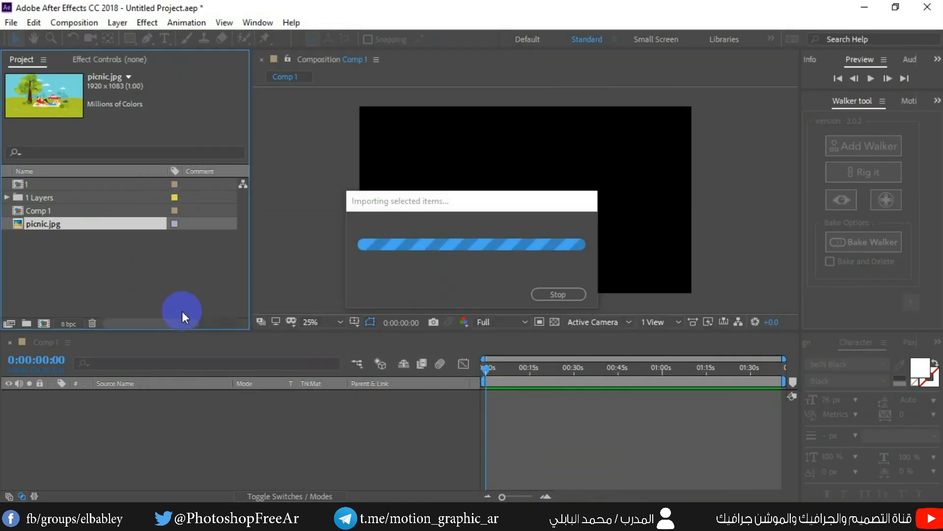
Place picnic.jpg in Comp 1 as the background, centre it in the frame and lock its layer
left_click_drag(66, 234, 505, 200)
right_click(432, 222)
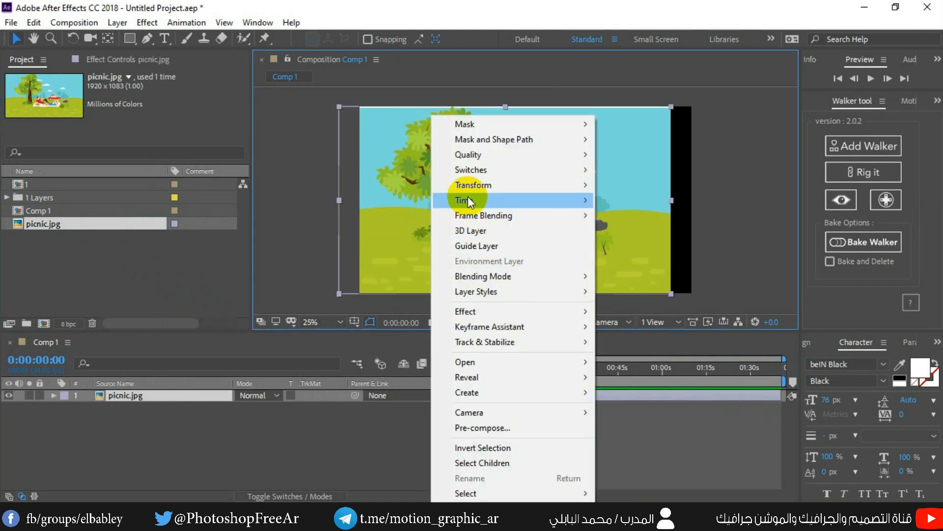
mouse_move(491, 185)
left_click(662, 366)
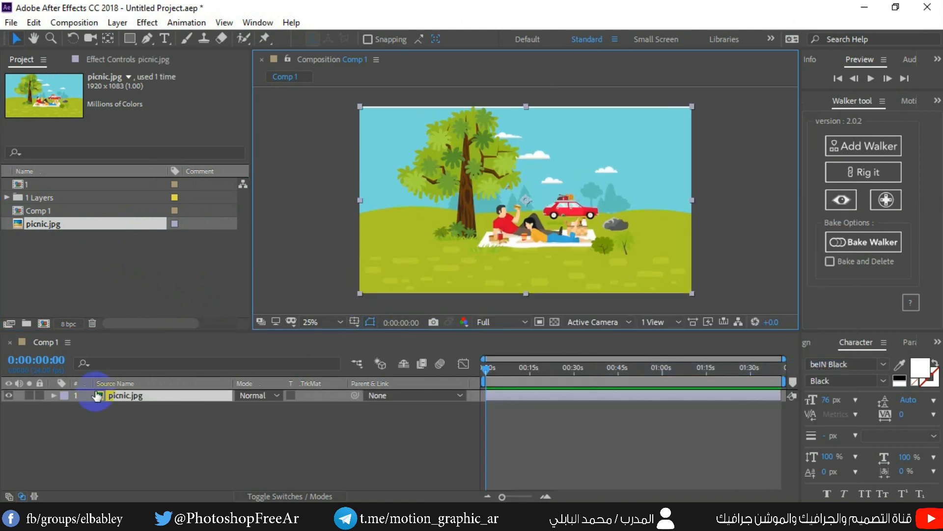
left_click(40, 396)
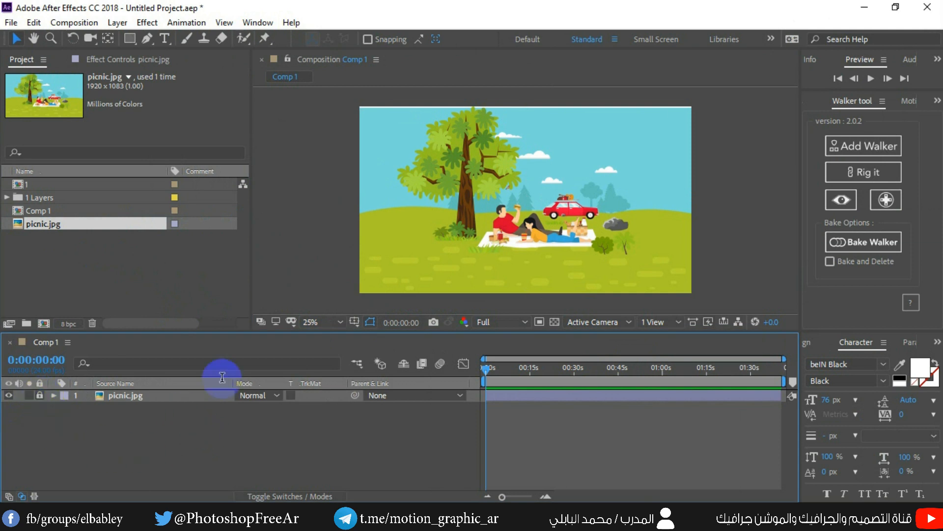
Copy all four character layers, Layer 3 to Layer 6, from composition 1 into Comp 1
left_click(46, 186)
double_click(45, 186)
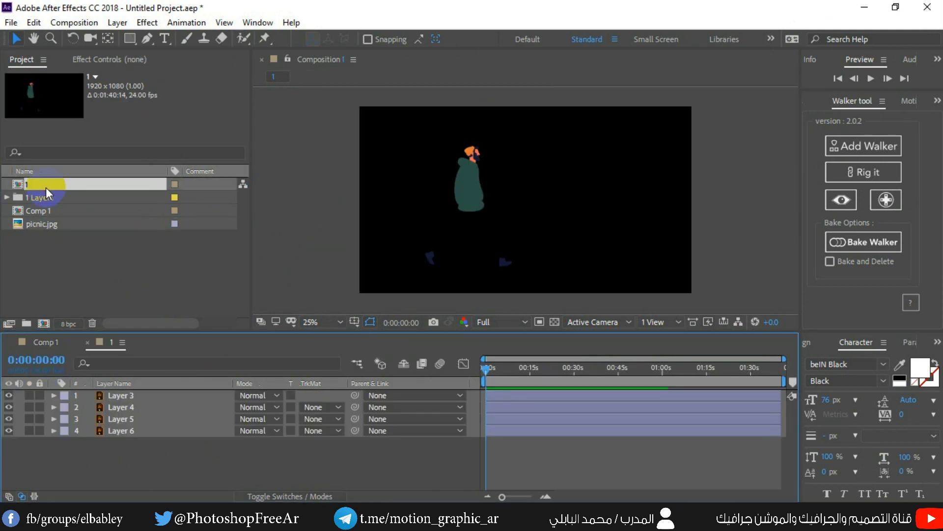
left_click_drag(514, 295, 393, 127)
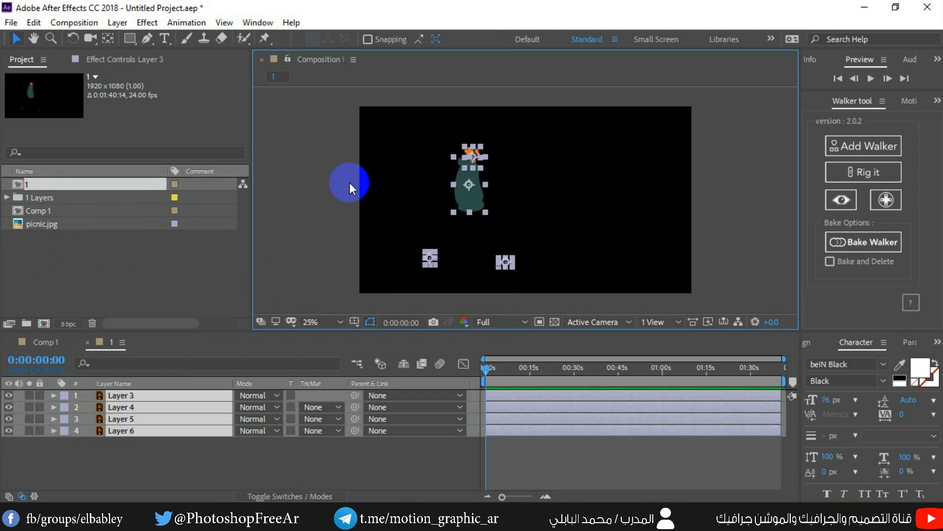
left_click(44, 342)
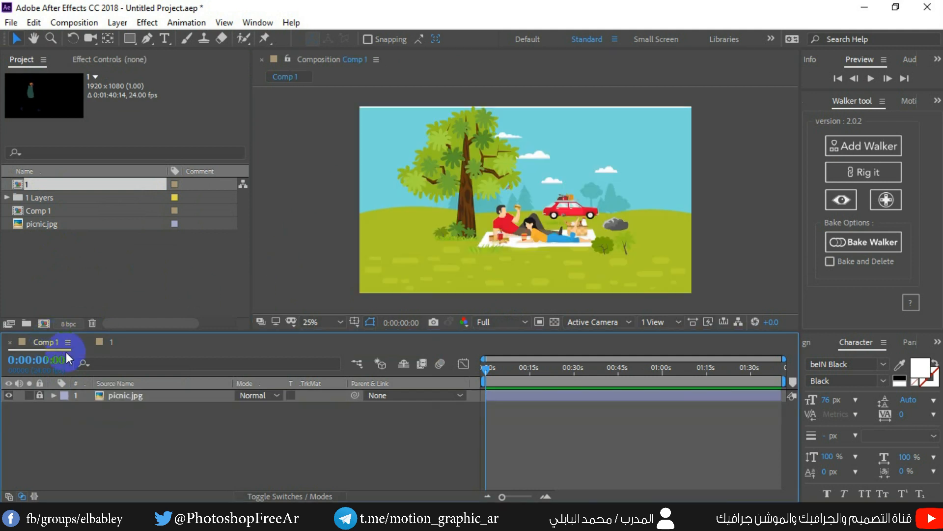
left_click(176, 427)
key("ctrl+v")
left_click(365, 479)
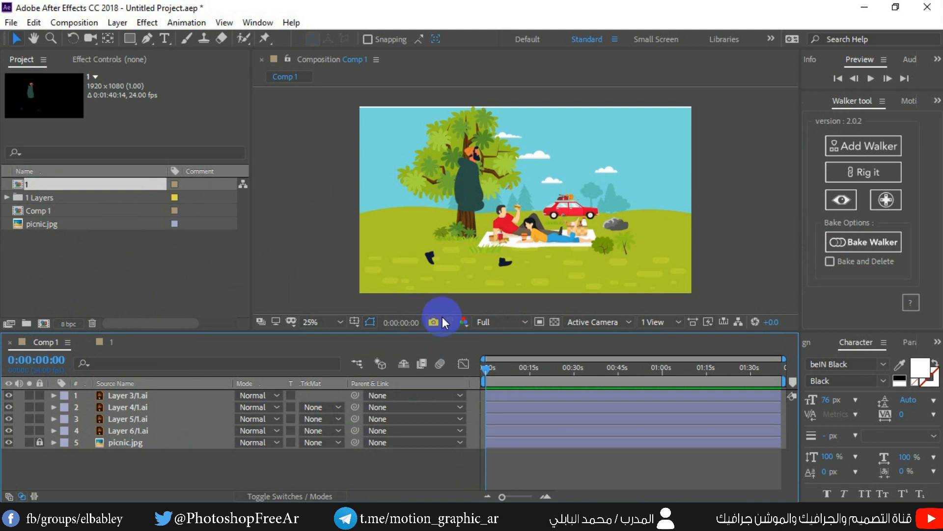
Hide the picnic.jpg background layer in Comp 1
left_click(32, 457)
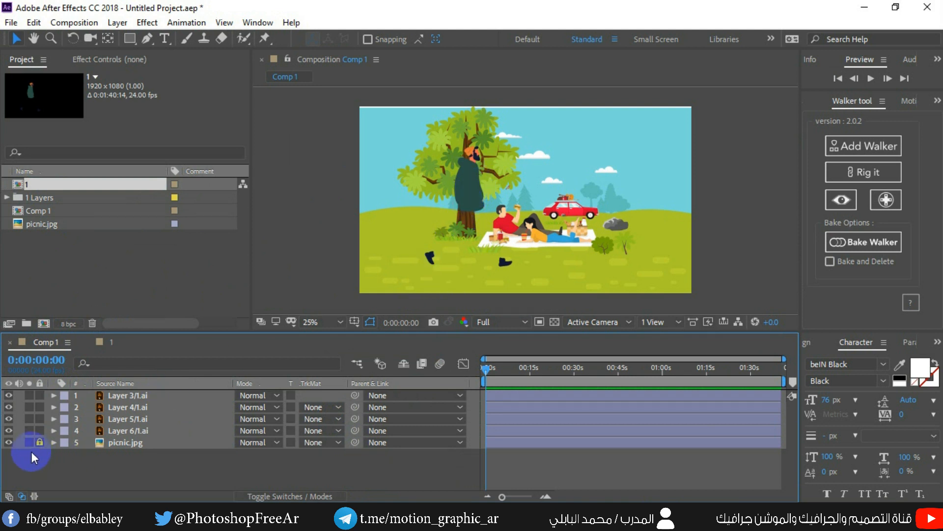
left_click(9, 442)
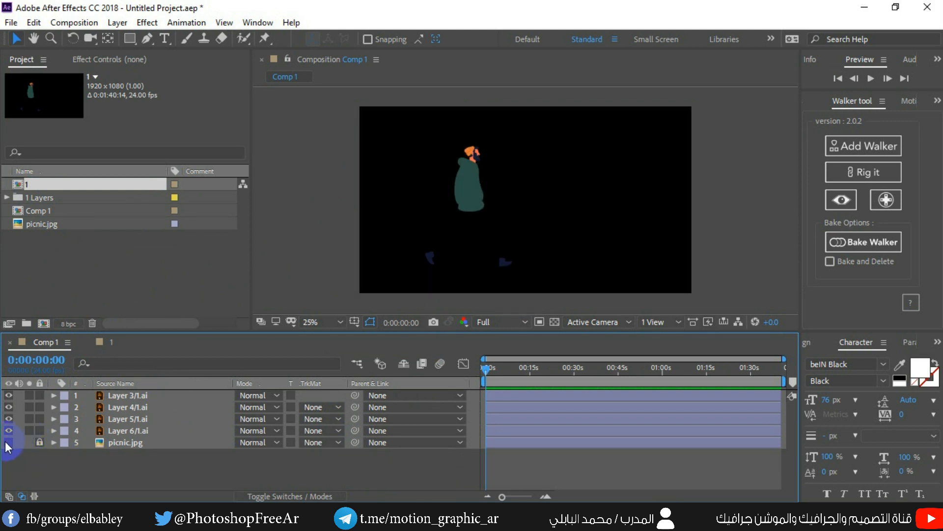
scroll(485, 282, "up", 2)
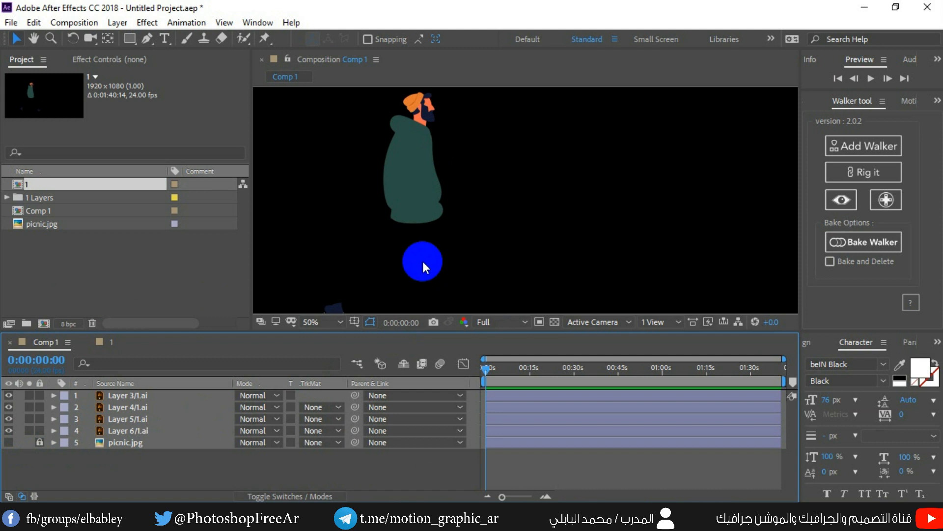
Build a RubberHose 2 hose of the Shoulder/Wrist type in Comp 1, with the whole composition fitted in view
left_click(936, 102)
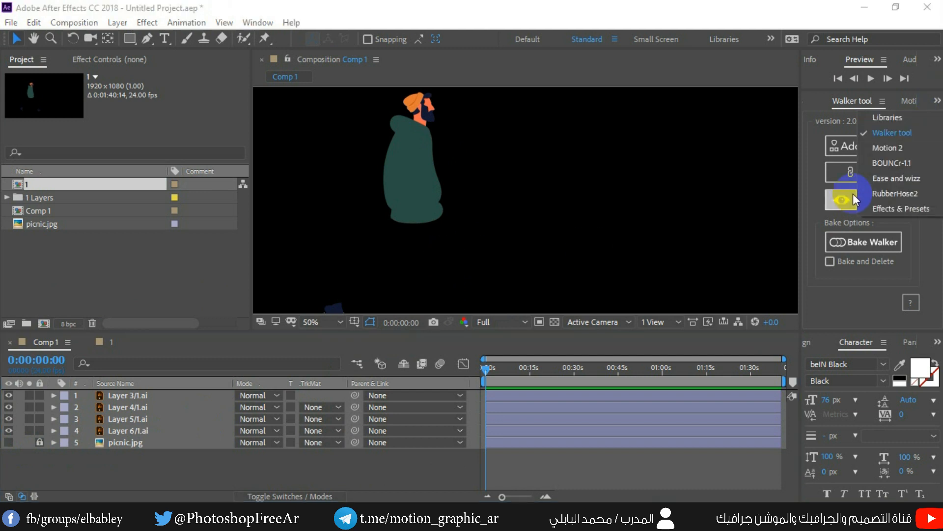
left_click(895, 194)
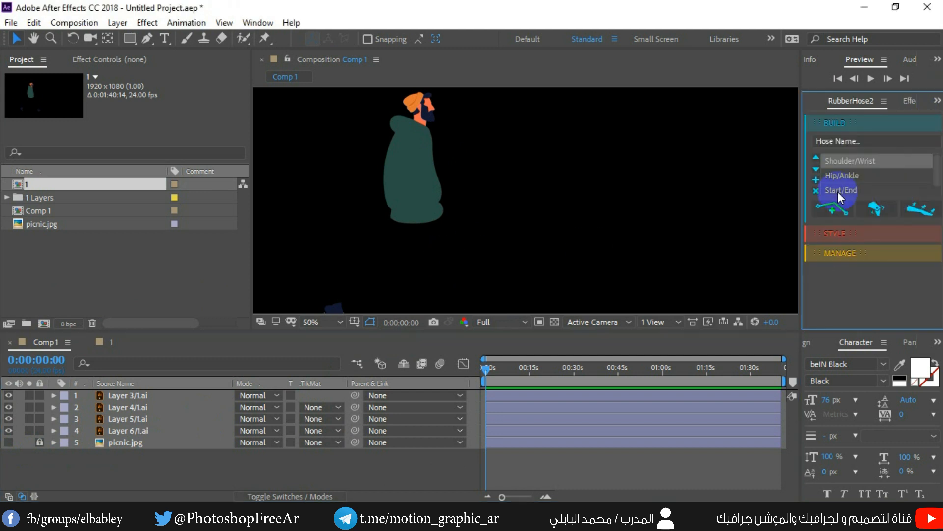
scroll(441, 226, "down", 2)
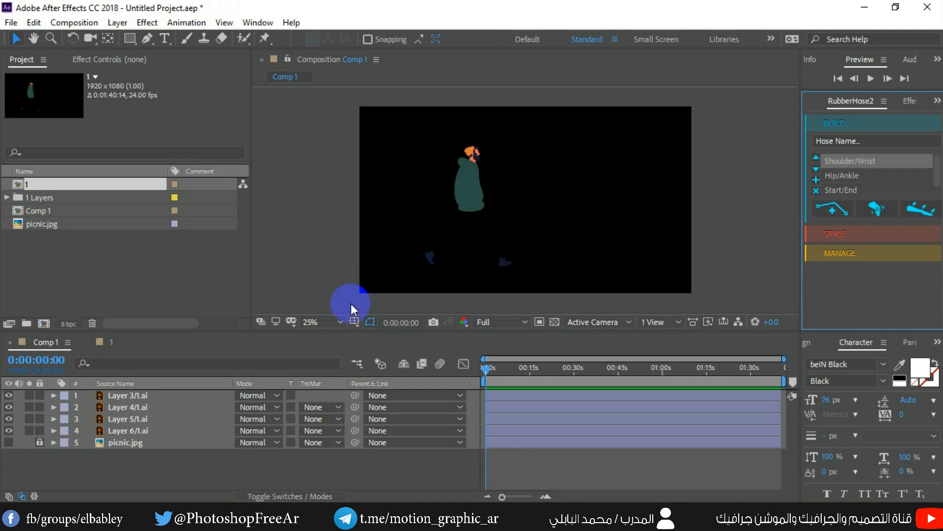
left_click(320, 320)
left_click(331, 78)
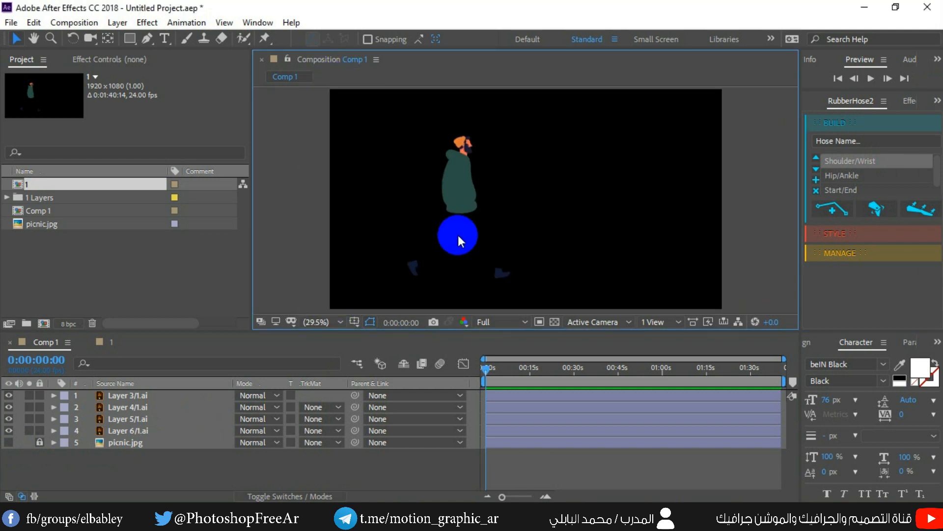
left_click(836, 211)
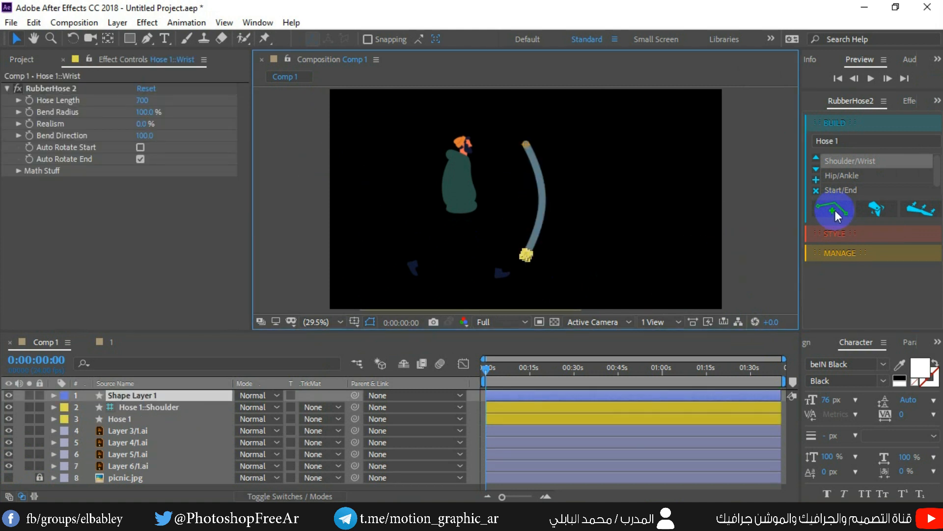
left_click(141, 418)
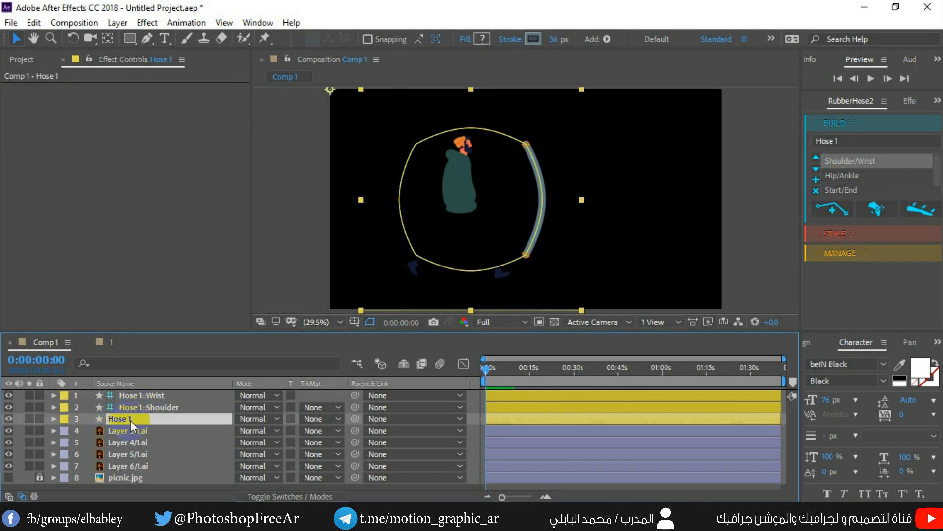
left_click(149, 407)
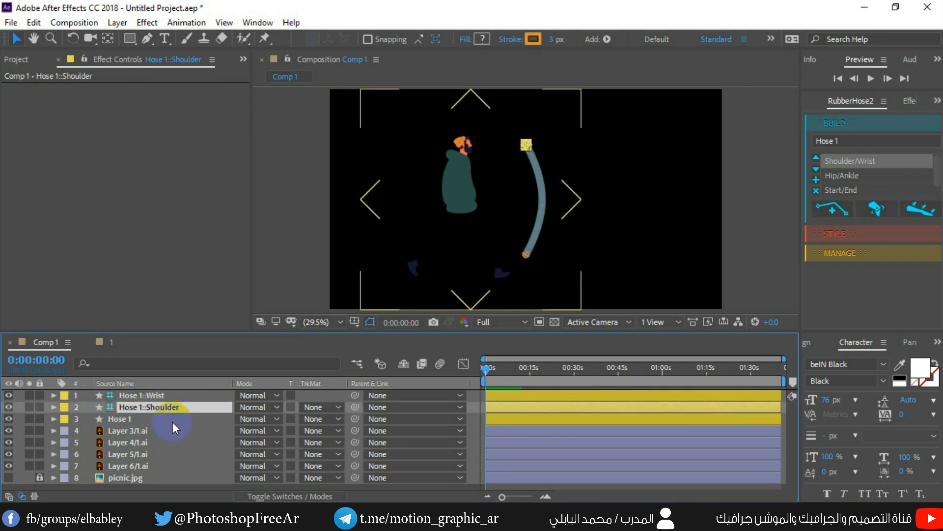
left_click(155, 396)
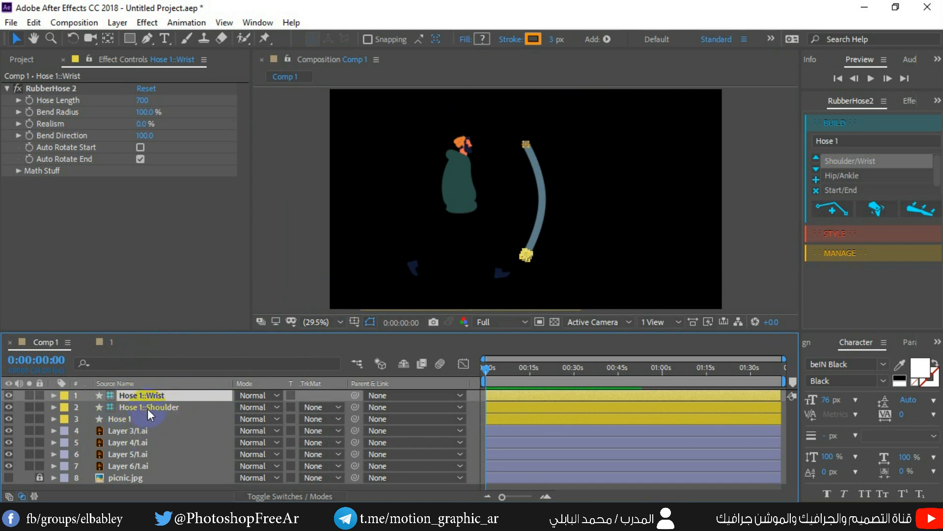
left_click(126, 421)
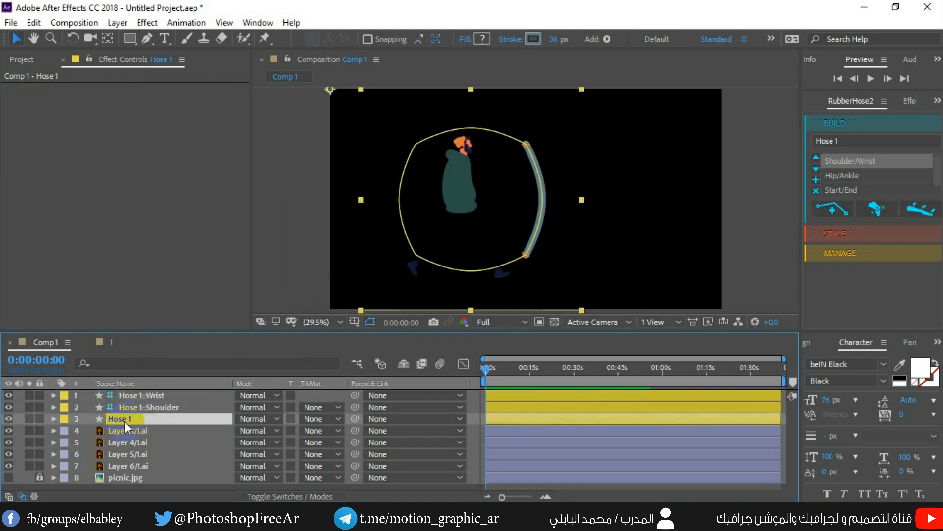
left_click(534, 39)
left_click_drag(379, 327, 352, 288)
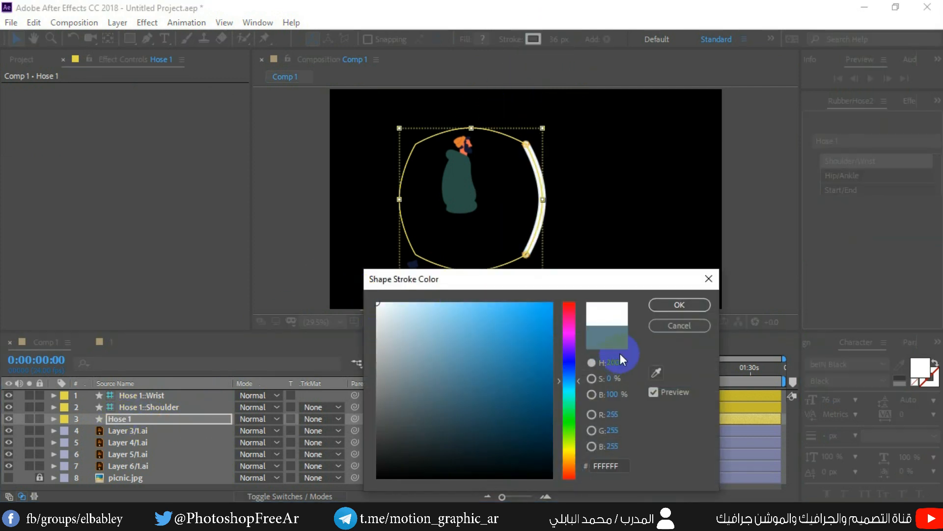
left_click(664, 328)
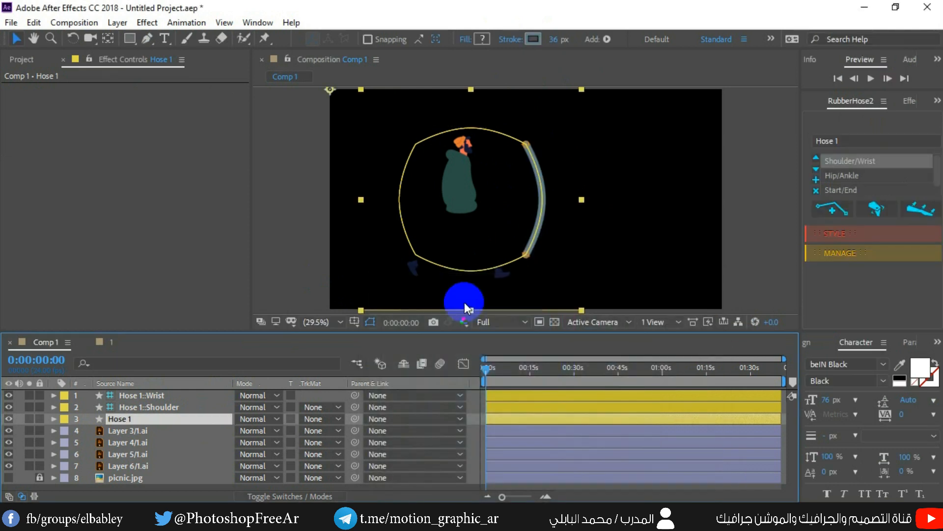
Place the hose's Shoulder controller at the coat's lower front hem and its Wrist controller on top of the front shoe
left_click(146, 408)
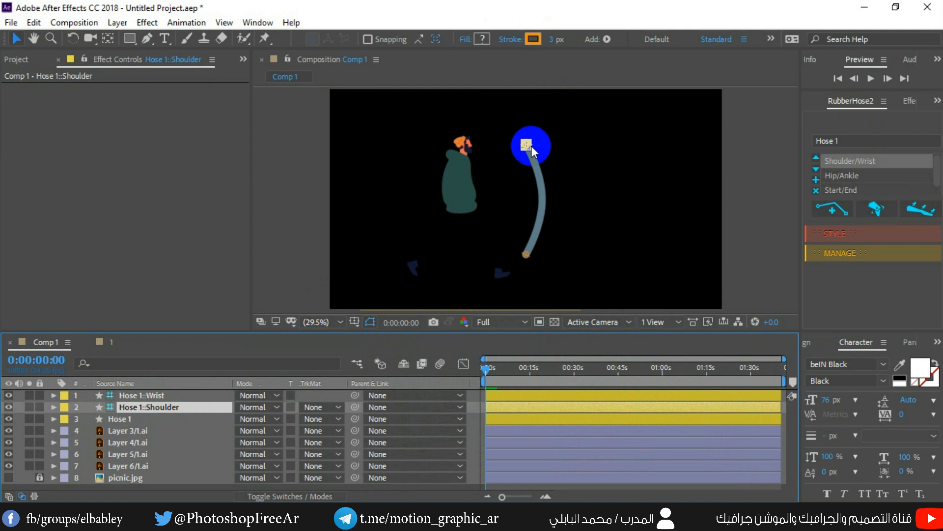
left_click_drag(528, 147, 472, 207)
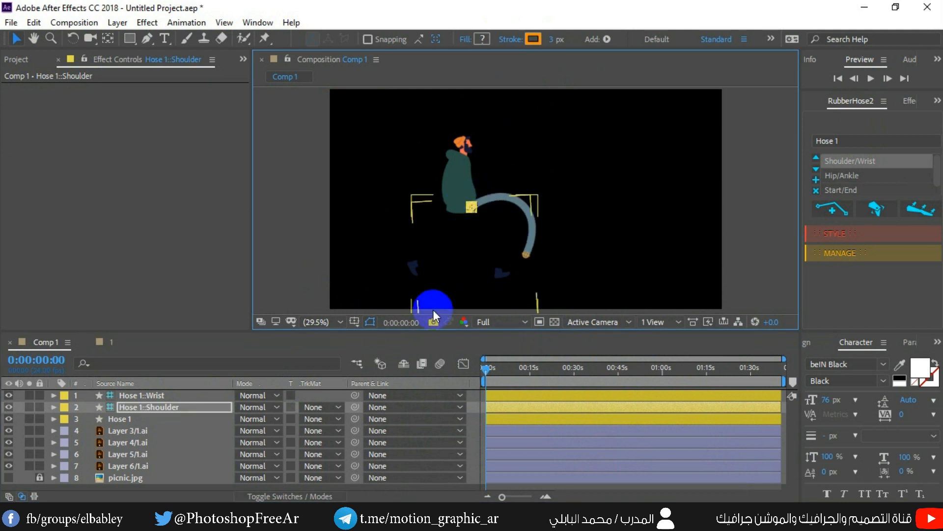
left_click(169, 396)
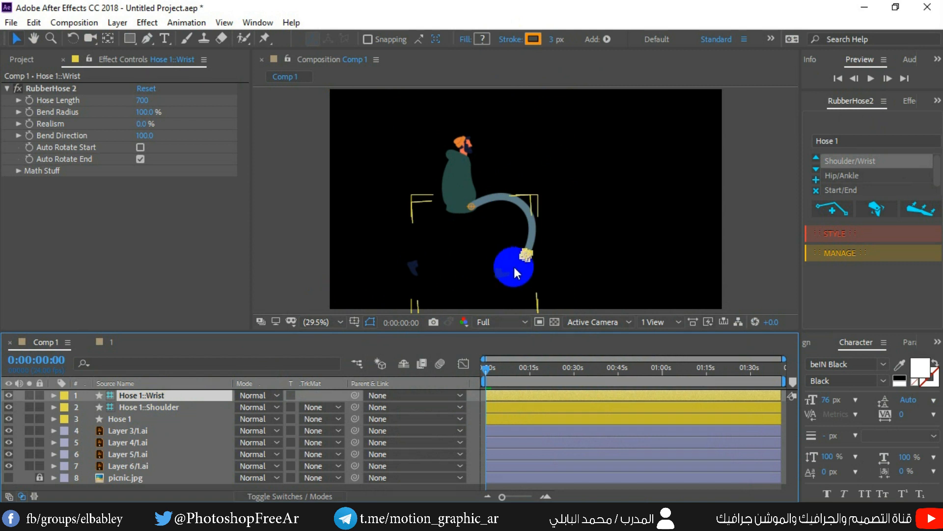
left_click_drag(525, 257, 494, 290)
scroll(490, 284, "up", 2)
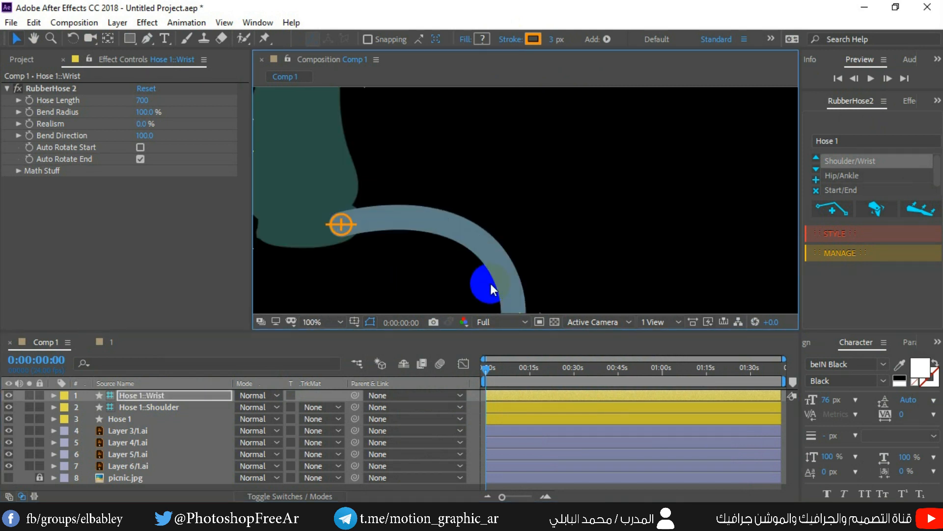
key("space")
left_click_drag(438, 291, 522, 105)
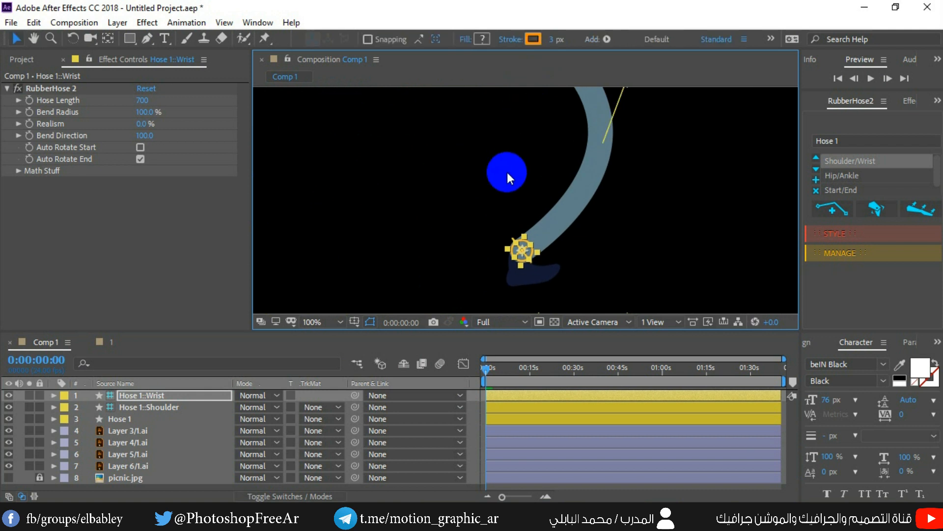
Shorten the leg hose by setting the Wrist controller's Hose Length to 360
scroll(507, 172, "down", 2)
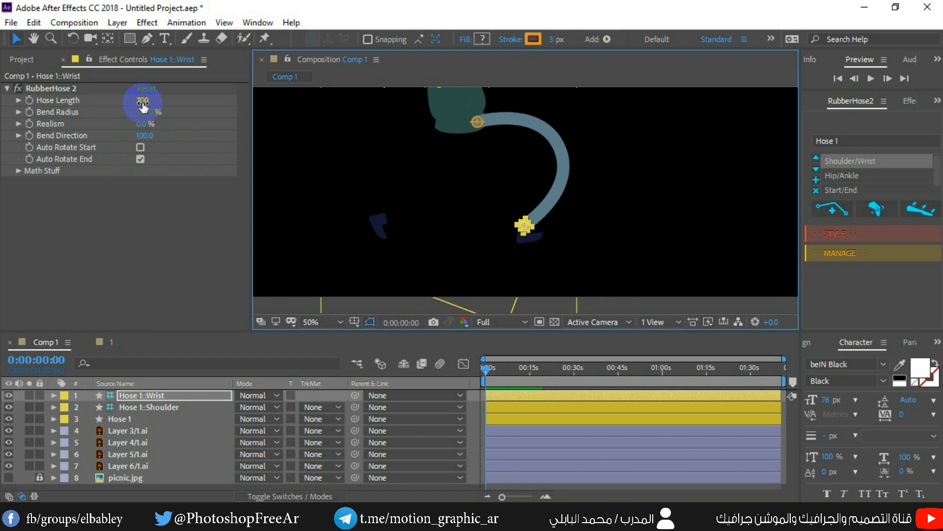
left_click_drag(142, 100, 115, 101)
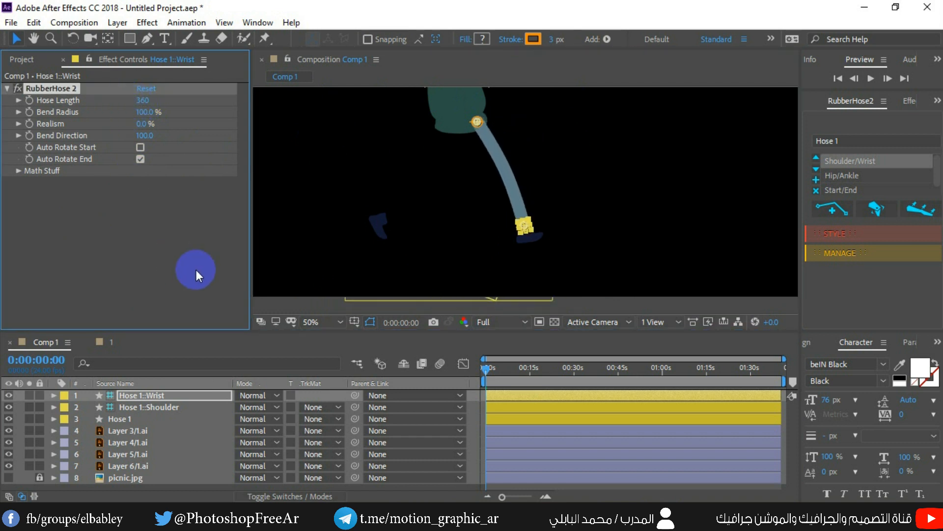
left_click(312, 212)
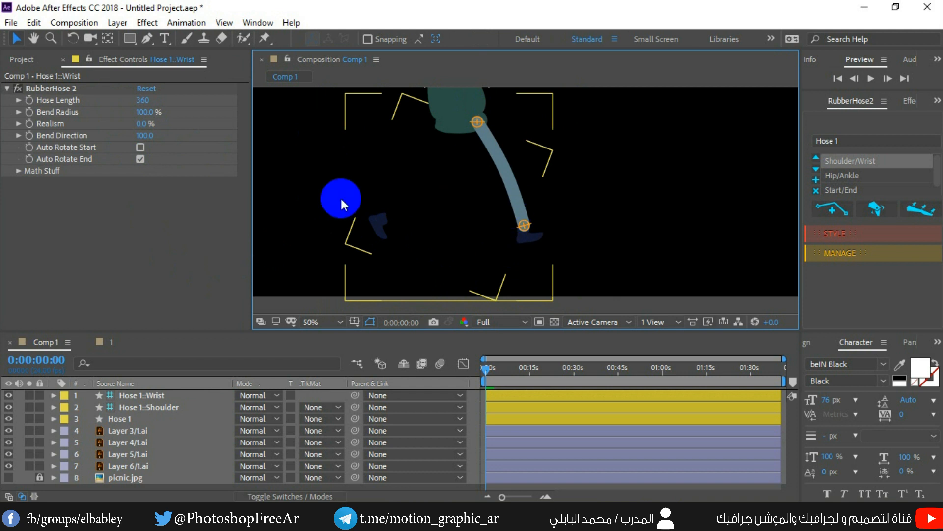
left_click(341, 198)
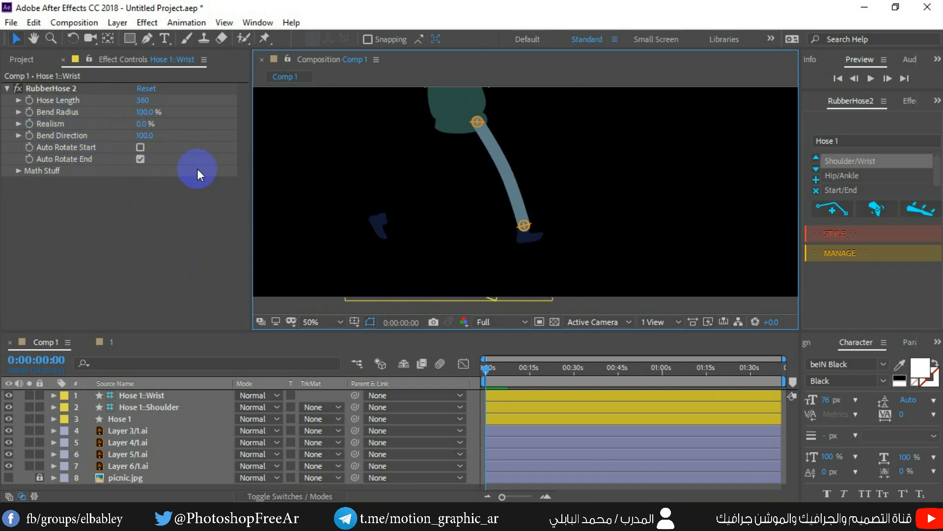
Set the leg hose's length to 490 and its Bend Radius to 0% for a sharp knee
left_click_drag(144, 113, 67, 115)
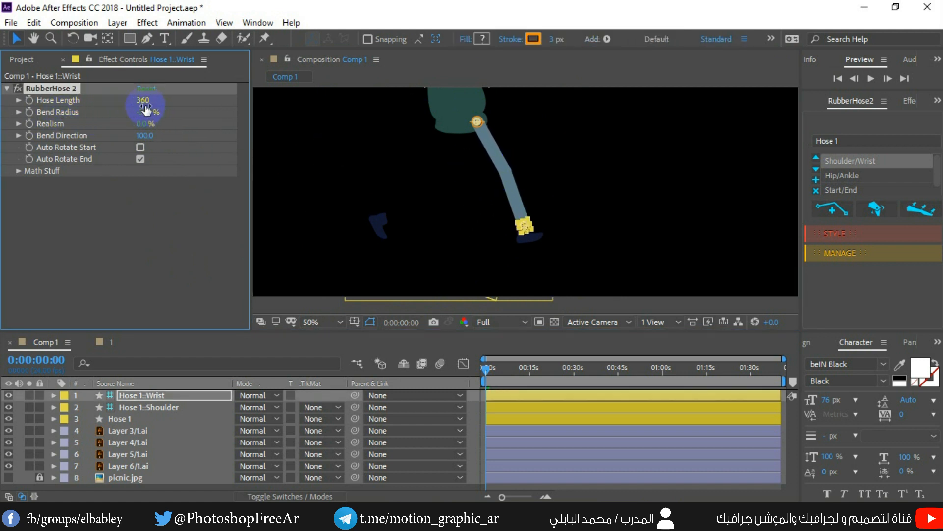
left_click_drag(143, 101, 151, 103)
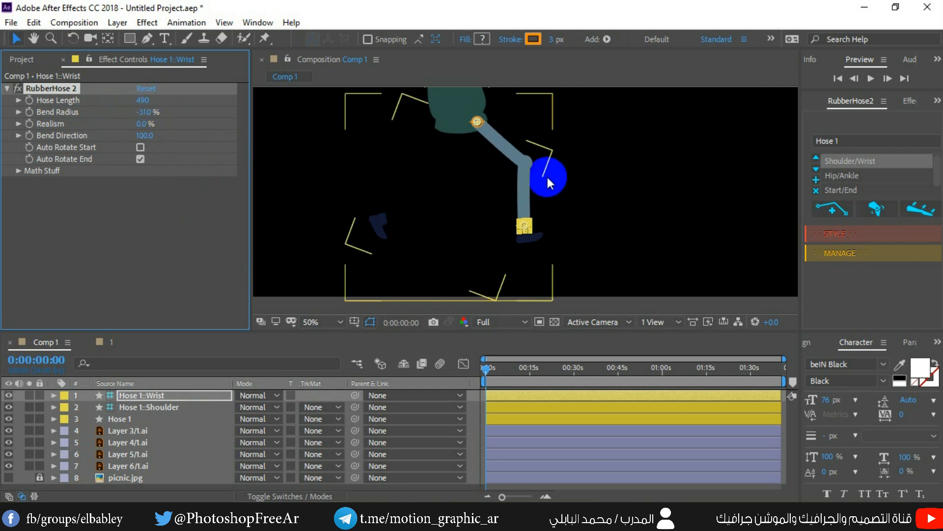
left_click(148, 113)
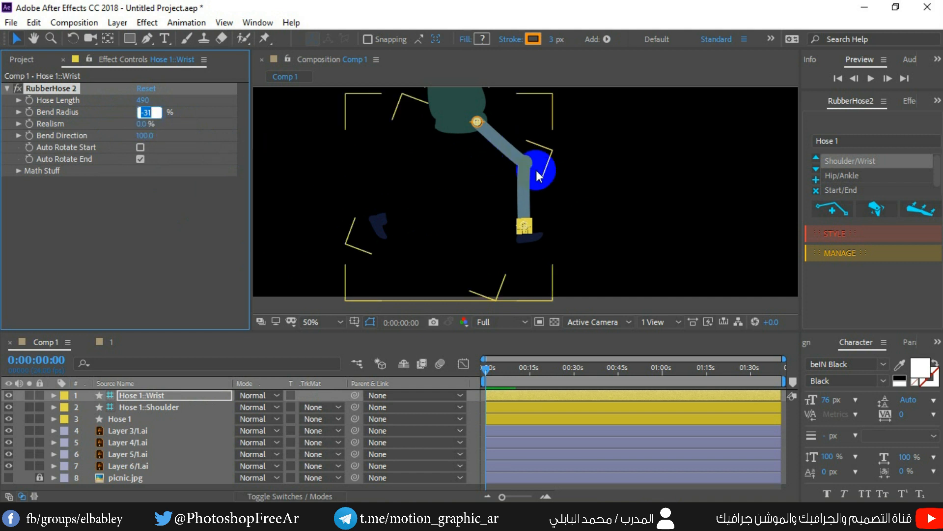
type("0")
key("Return")
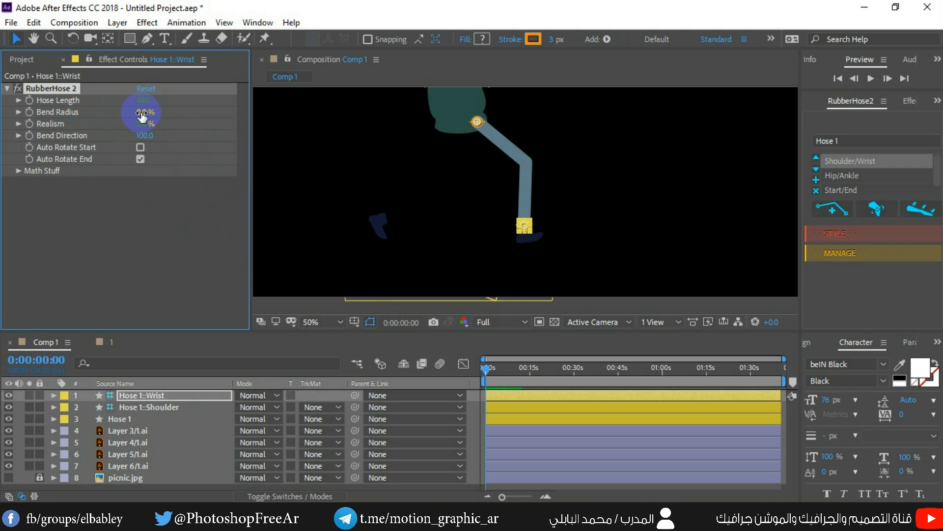
Try a Bend Radius of 42% on the leg hose and restore it to 0%
left_click_drag(142, 116, 178, 123)
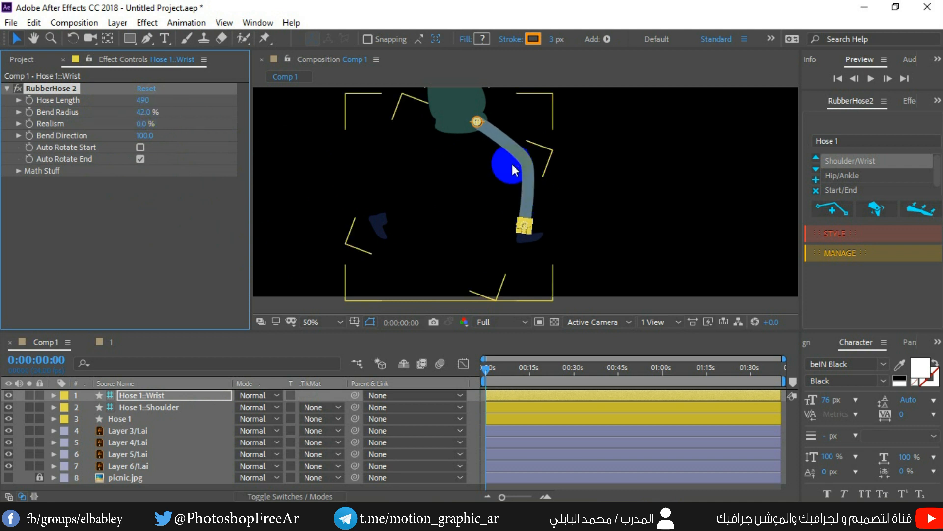
left_click(143, 112)
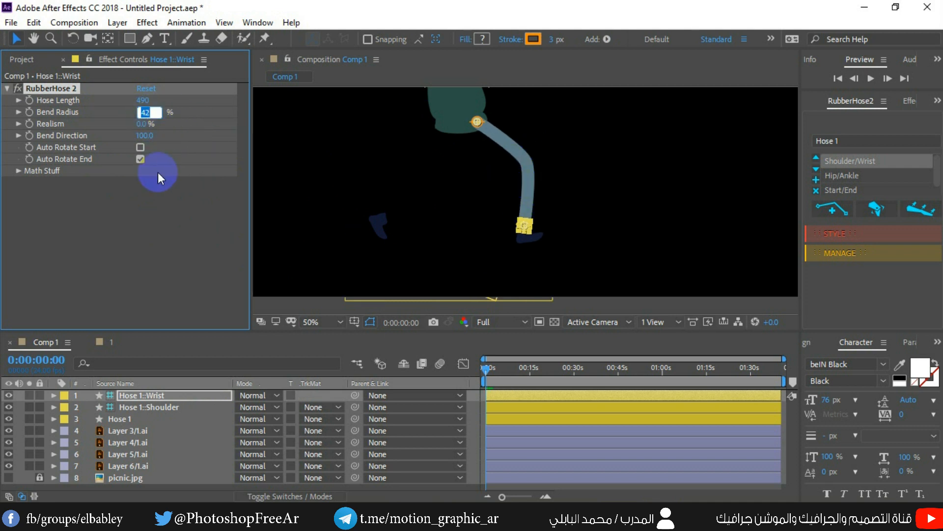
type("0")
key("Return")
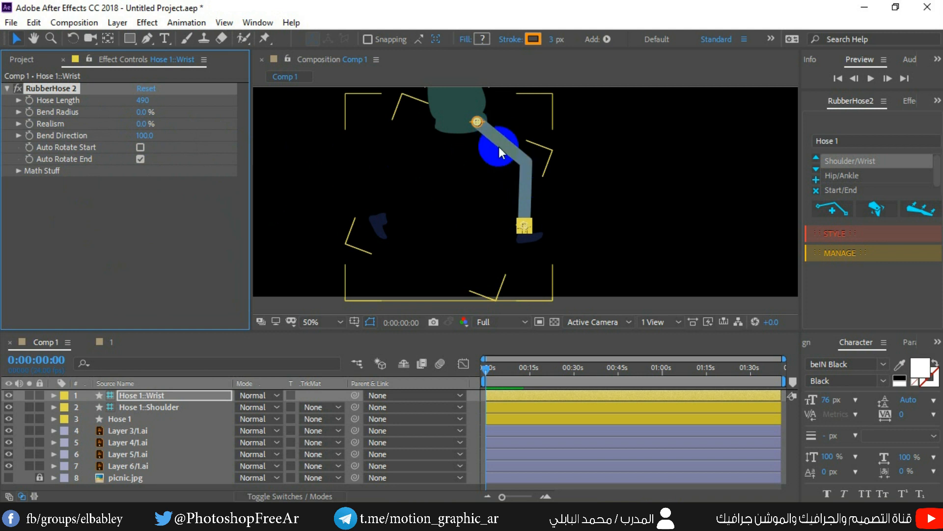
Try adjusting the leg hose's Realism and reversing its Bend Direction, and undo the bend reversal
left_click_drag(147, 127, 121, 132)
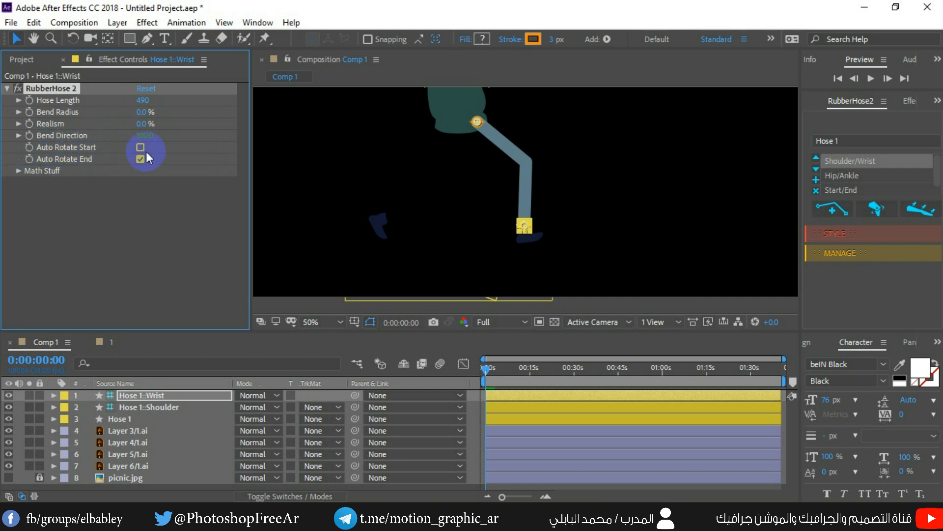
left_click(483, 196)
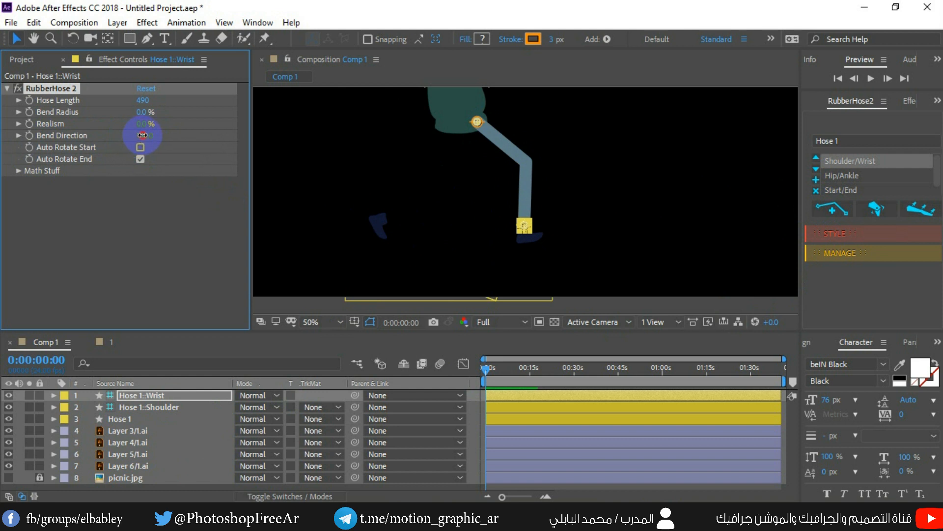
left_click_drag(139, 135, 2, 132)
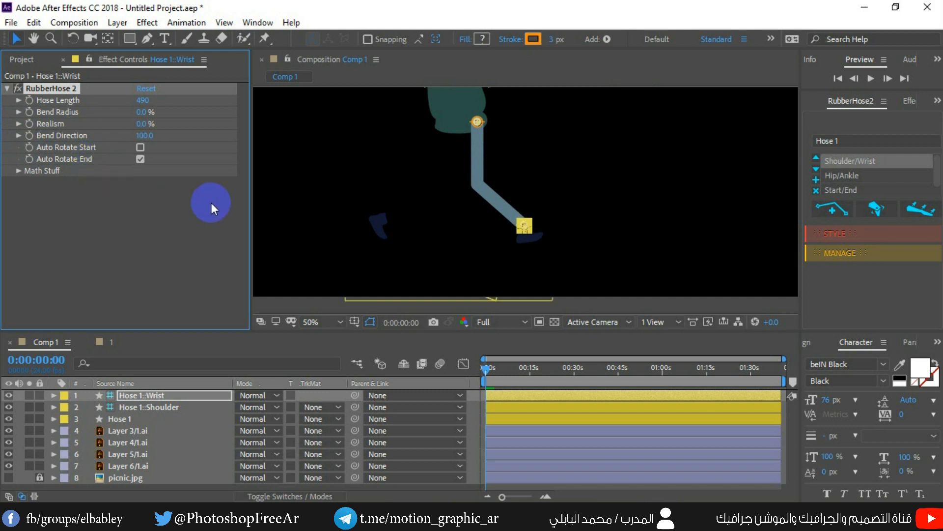
key("ctrl+z")
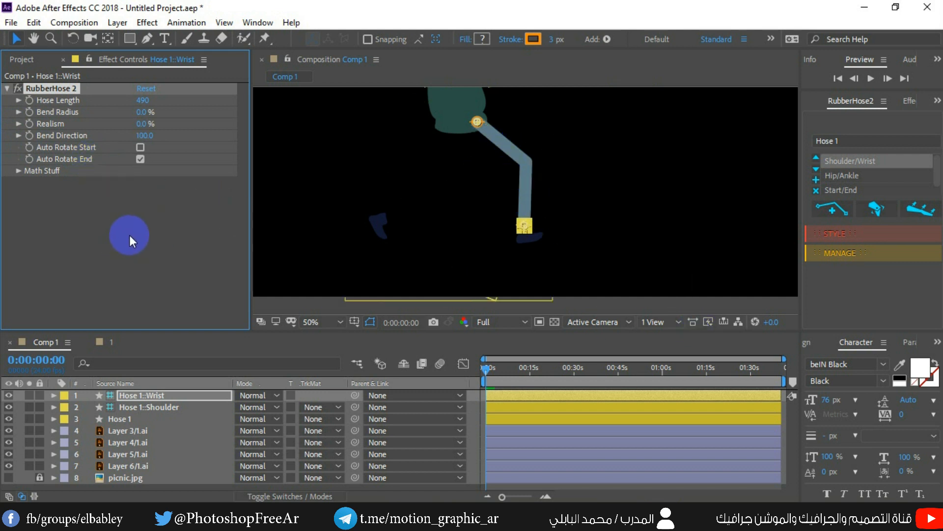
left_click(526, 240)
scroll(533, 244, "up", 2)
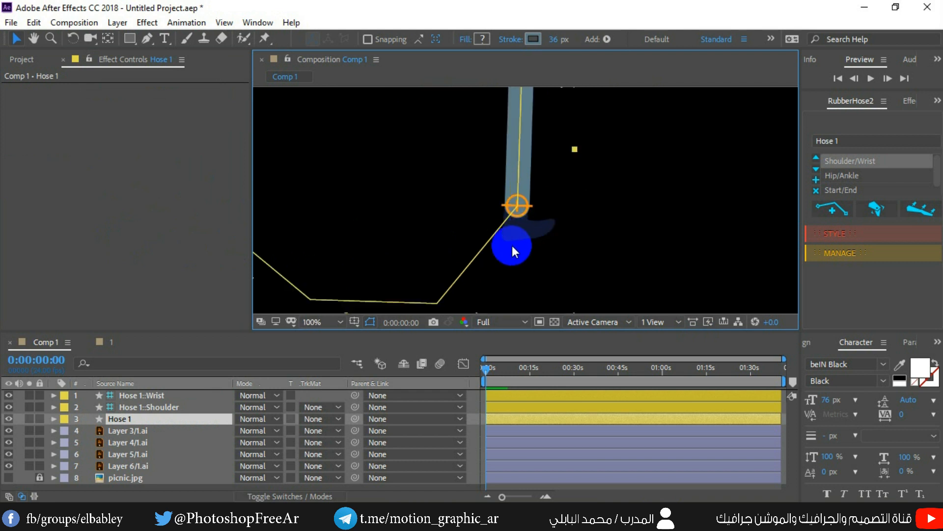
scroll(512, 234, "down", 2)
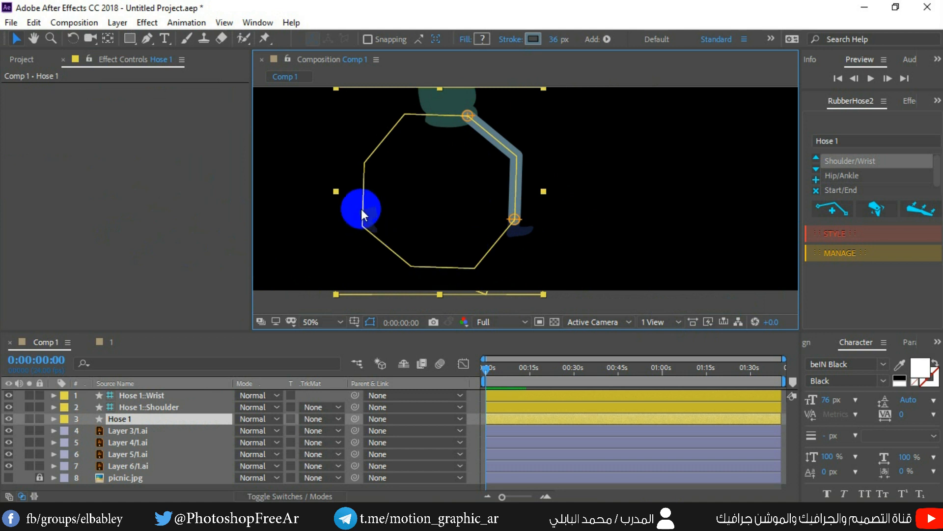
left_click_drag(365, 213, 368, 214)
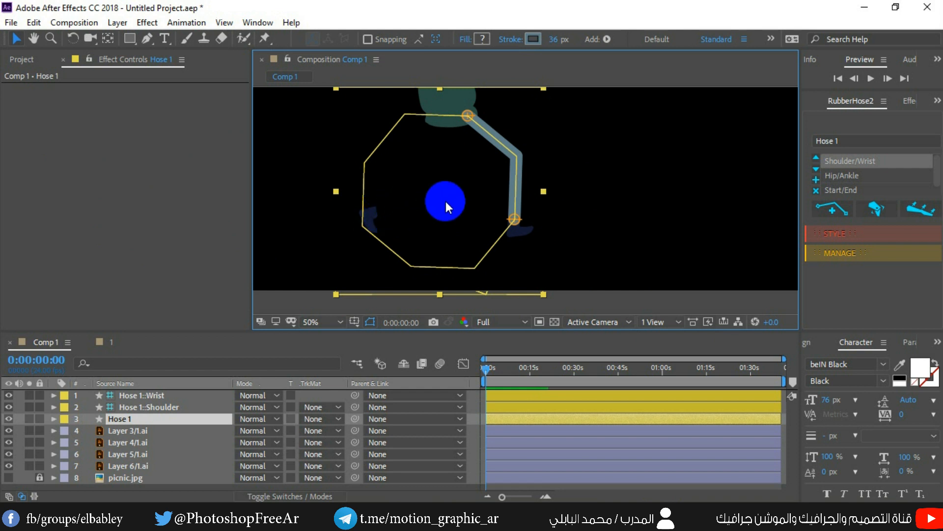
left_click_drag(447, 206, 469, 239)
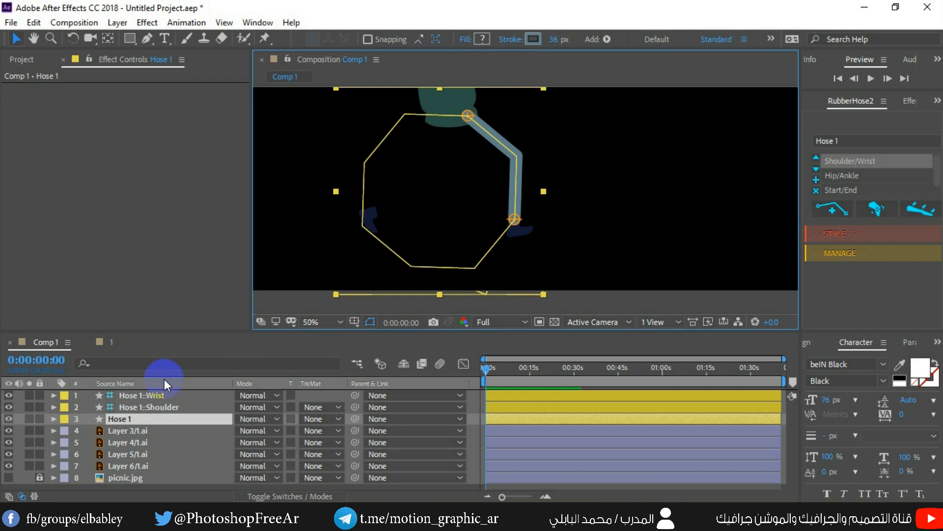
Turn on Auto Rotate Start for the leg hose's Wrist controller
left_click(147, 396)
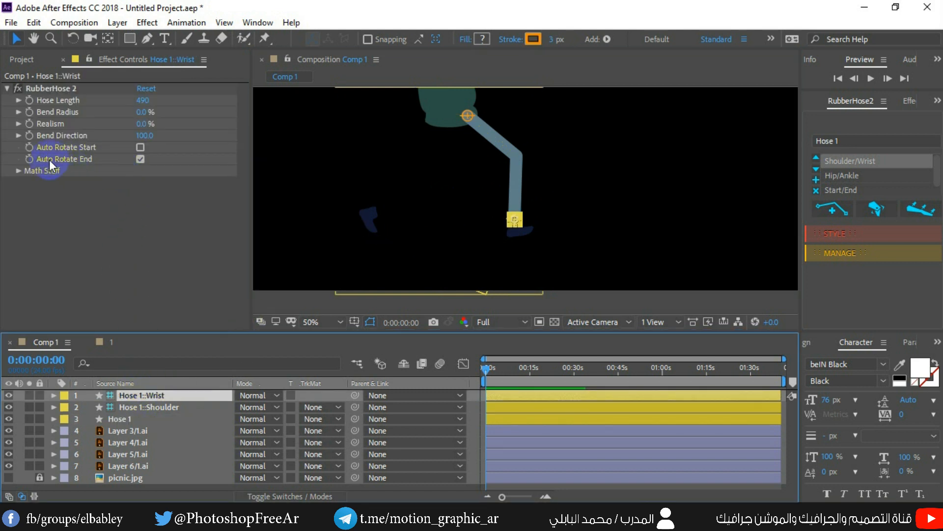
left_click(141, 147)
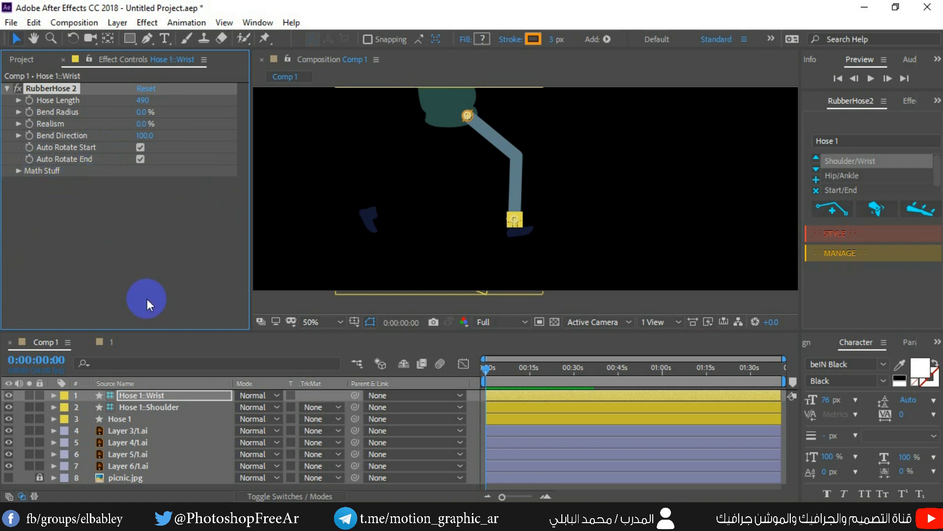
left_click(528, 232)
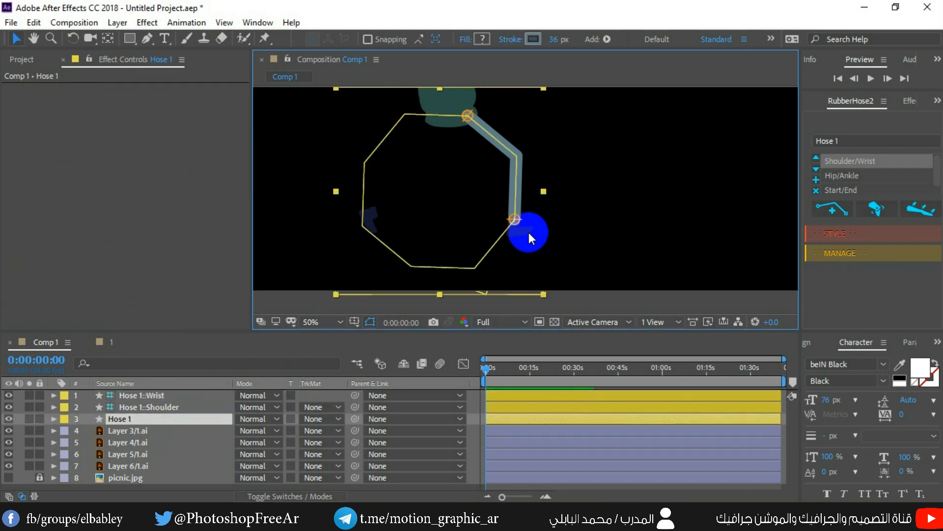
Rename the Layer 4 and Layer 5 foot layers as foot1 and foot2
left_click(134, 430)
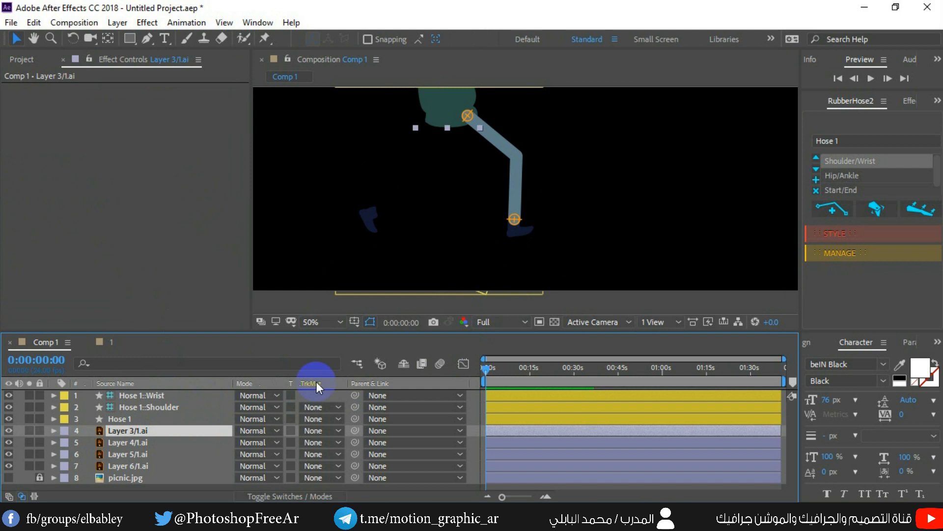
left_click(137, 443)
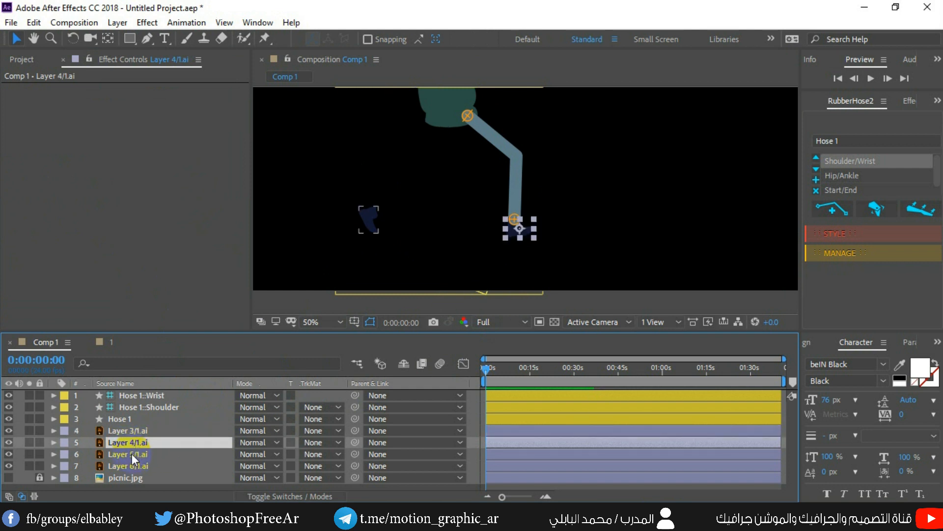
key("Return")
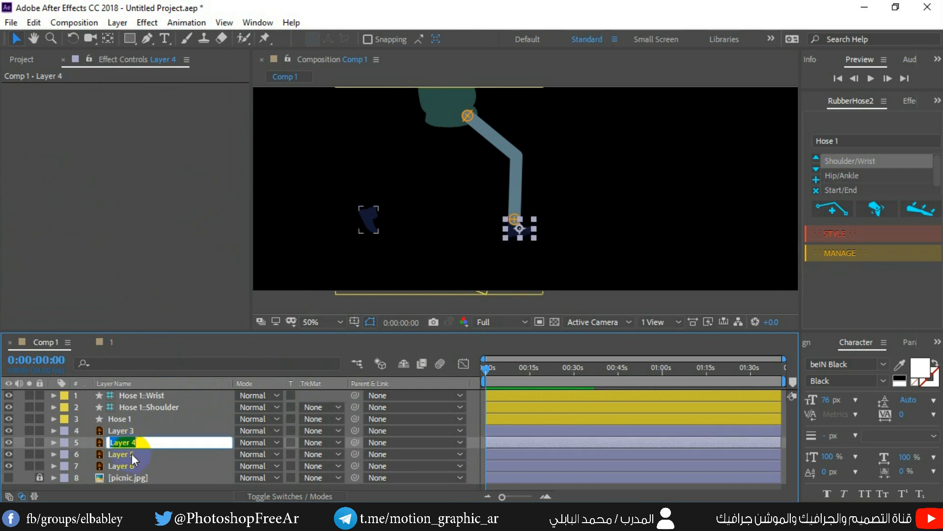
type("foot1")
left_click(132, 454)
key("Return")
type("foot2")
Rename the Layer 3 layer as body and the Layer 6 layer as head
left_click(126, 428)
key("Return")
type("body")
key("Return")
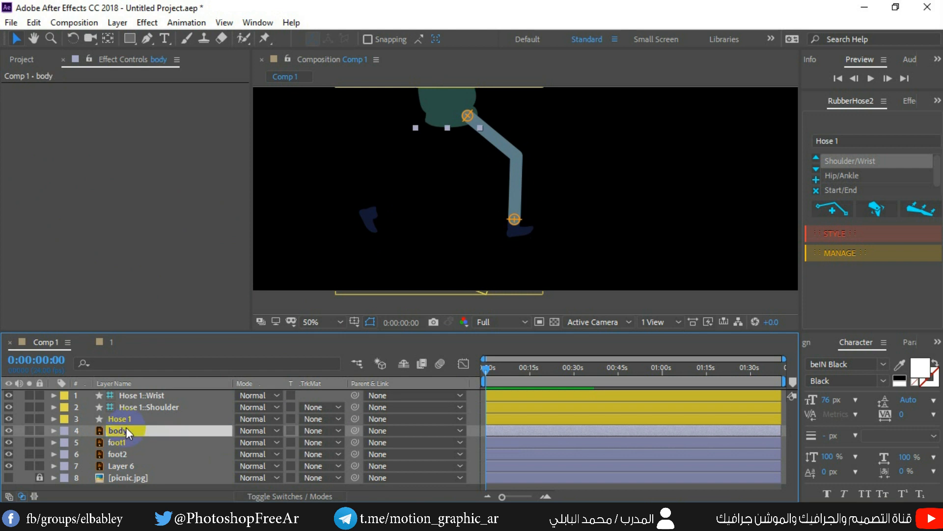
left_click(129, 466)
key("Return")
type("head")
key("Return")
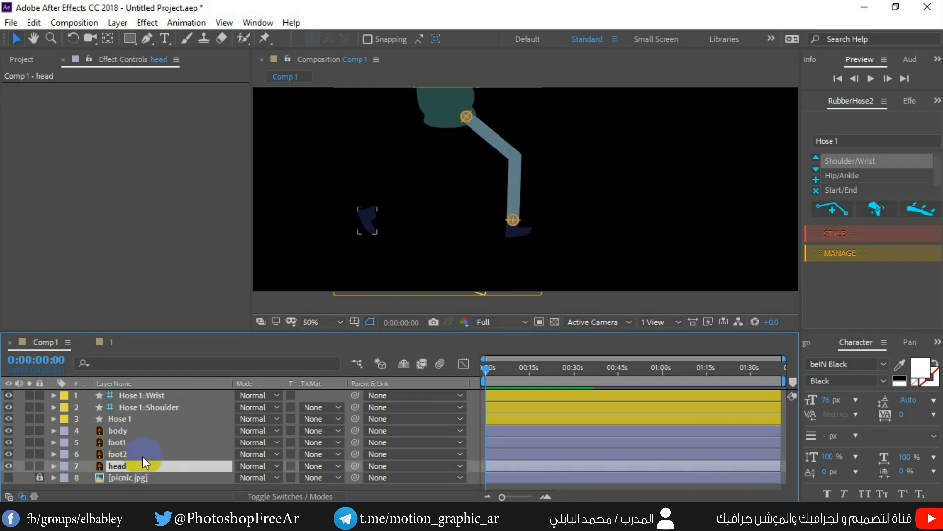
Move the foot1 layer above the body layer and parent it to Hose 1::Wrist
left_click(117, 441)
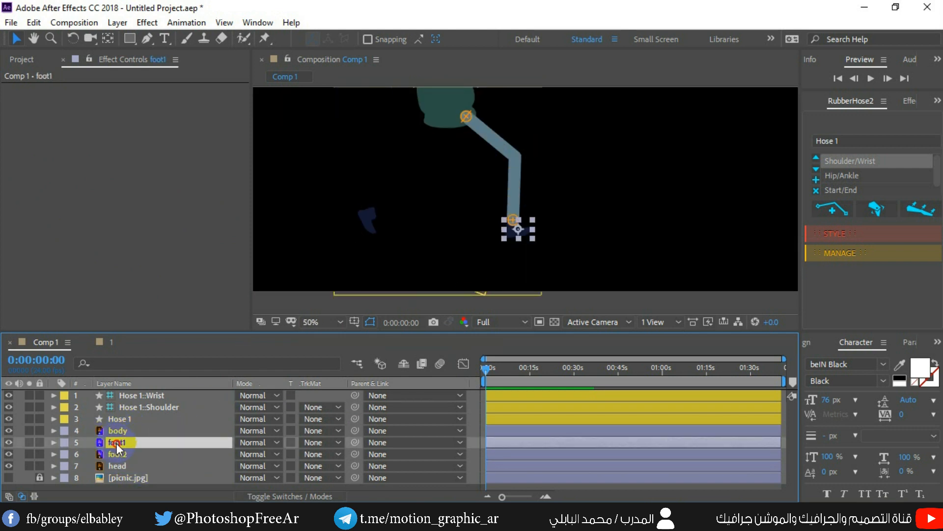
left_click_drag(116, 443, 119, 428)
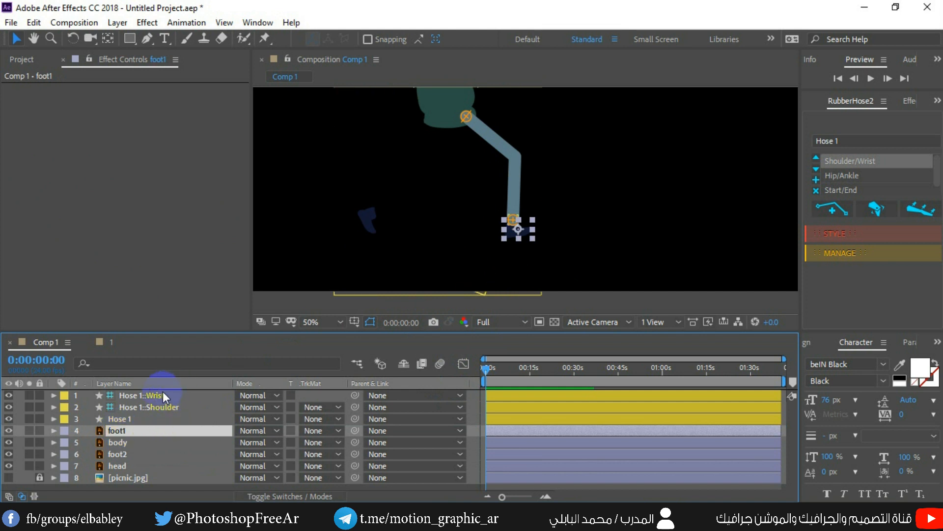
left_click(514, 220)
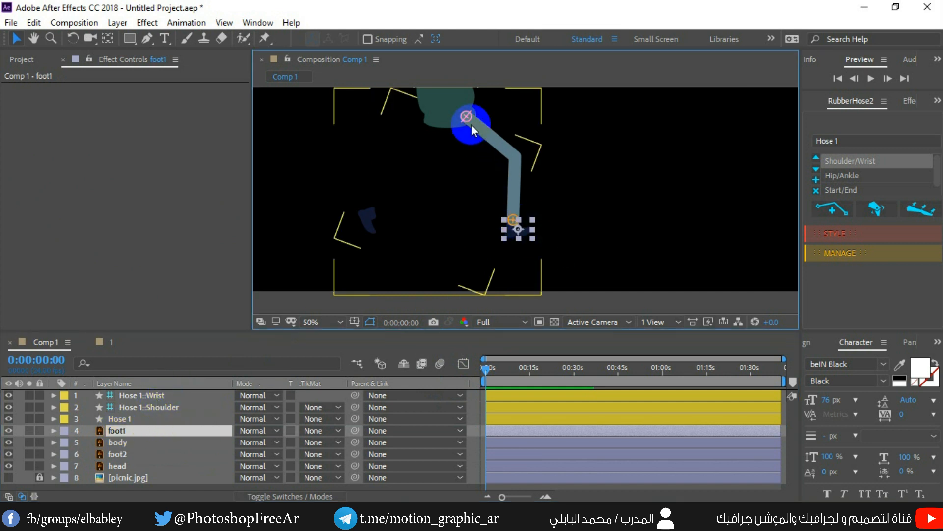
left_click(465, 116)
left_click(513, 220)
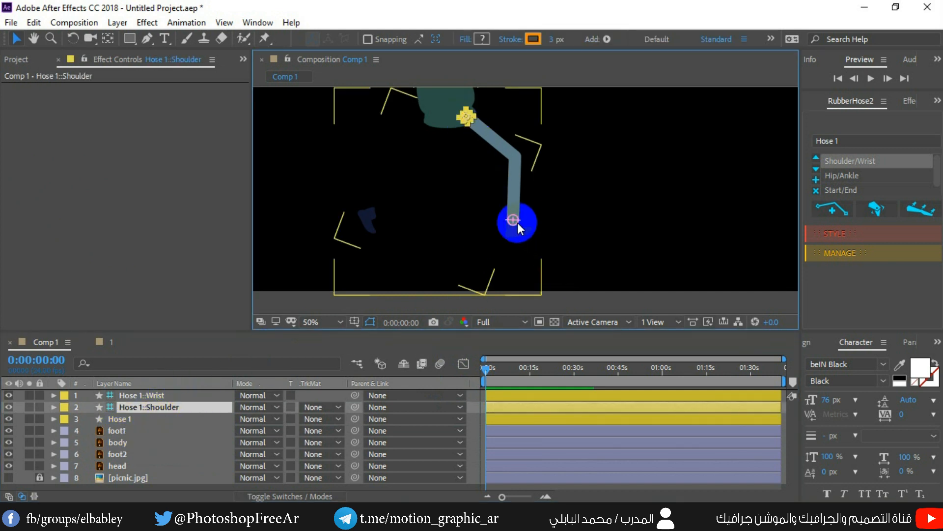
left_click(125, 431)
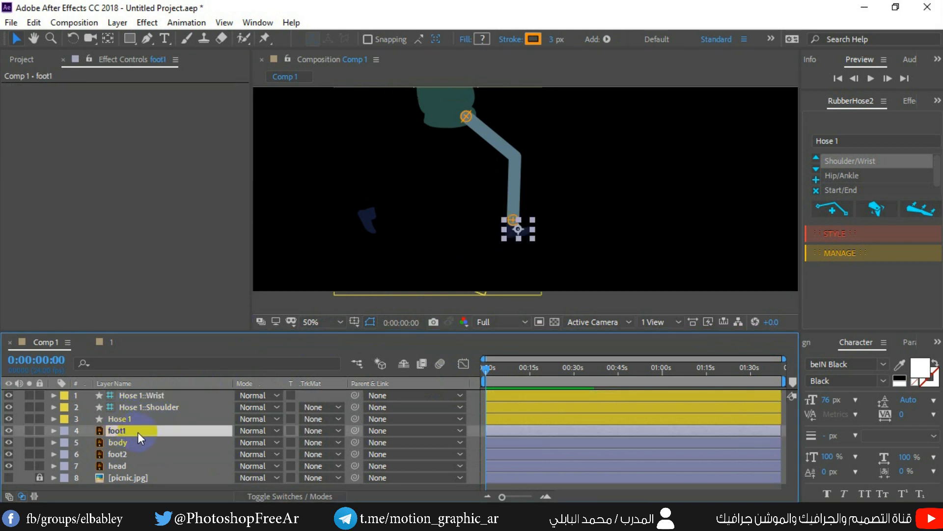
left_click(411, 431)
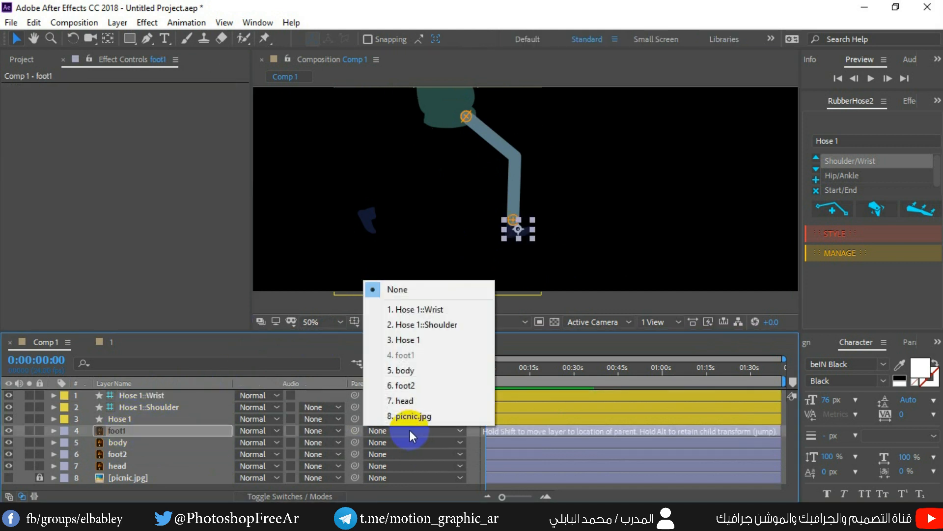
left_click(406, 309)
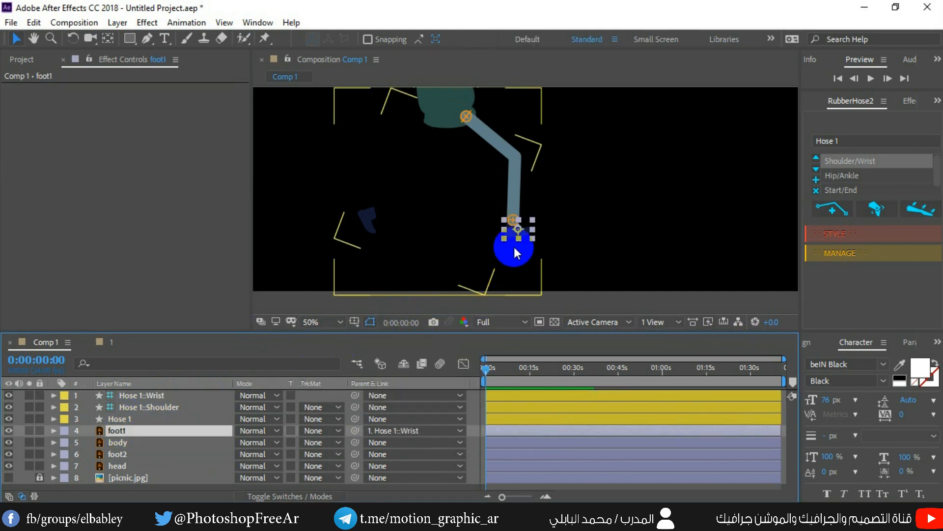
Test the foot's attachment by swinging the Wrist controller backward and forward, and leave the front leg slightly bent under the body
left_click(511, 219)
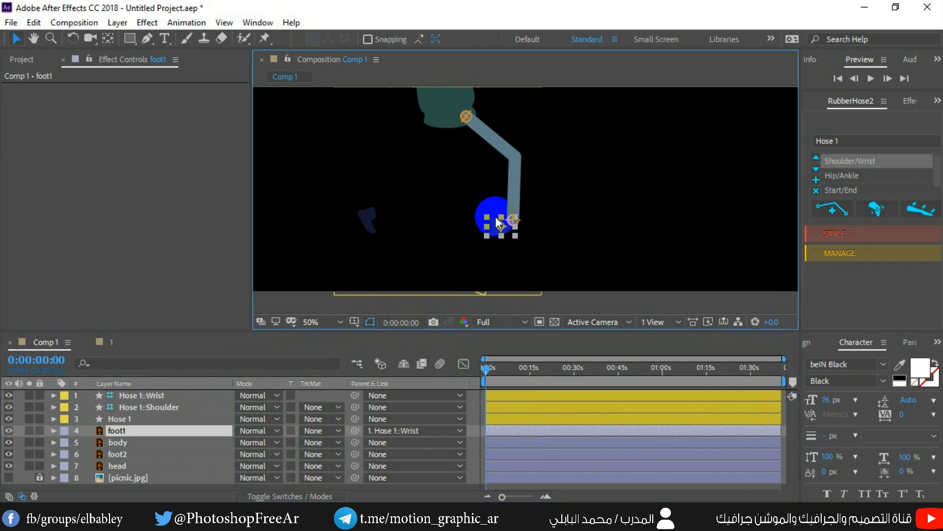
left_click(133, 396)
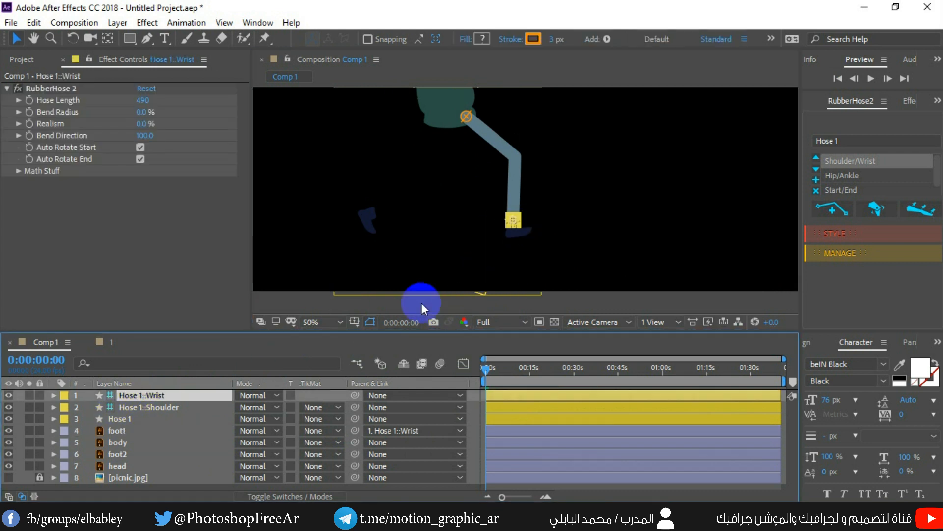
left_click(501, 217)
left_click_drag(501, 217, 421, 197)
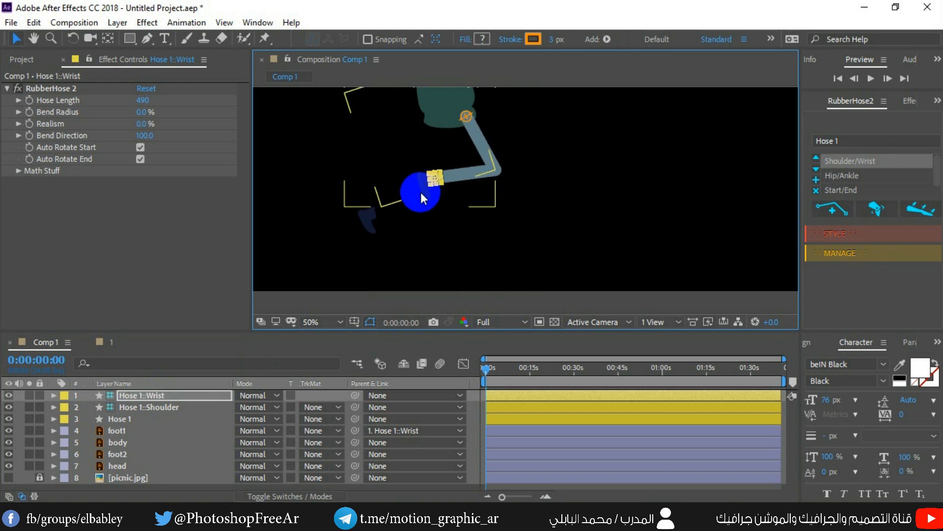
left_click_drag(456, 145, 601, 173)
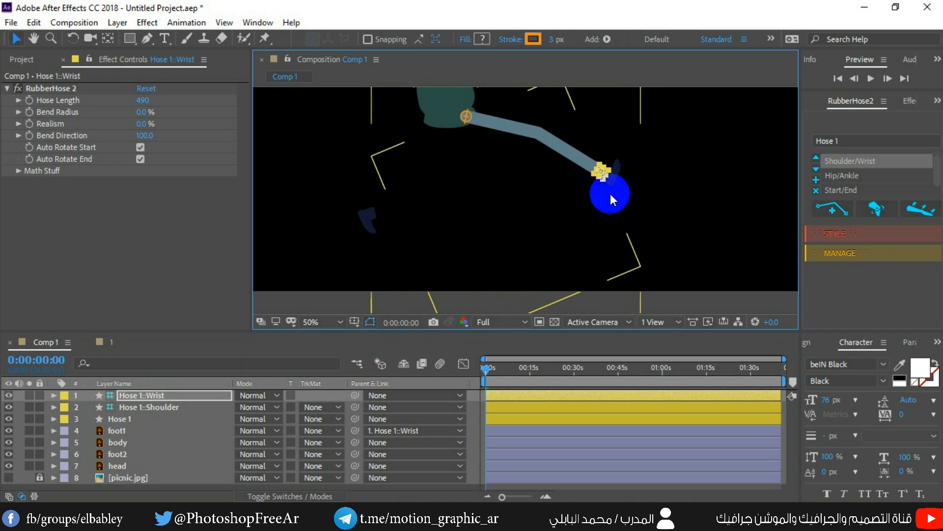
left_click_drag(601, 176, 483, 222)
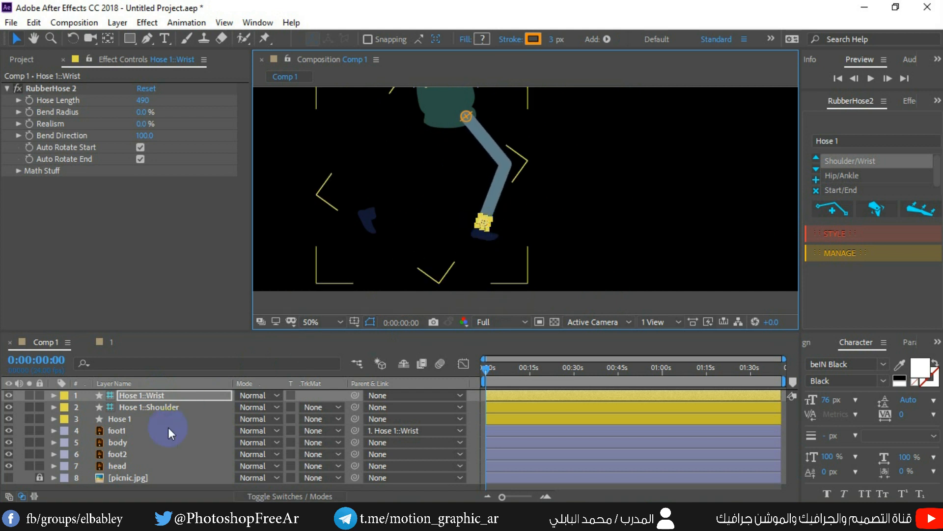
Rename the Hose 1 rig as leg1 with RubberHose's hose renaming, keeping the Shoulder/Wrist labels
left_click(120, 420)
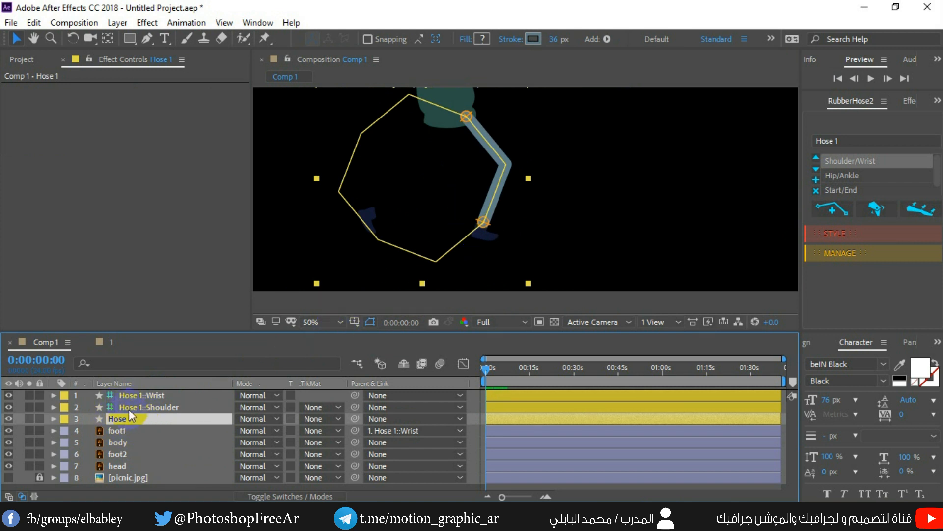
left_click(189, 418)
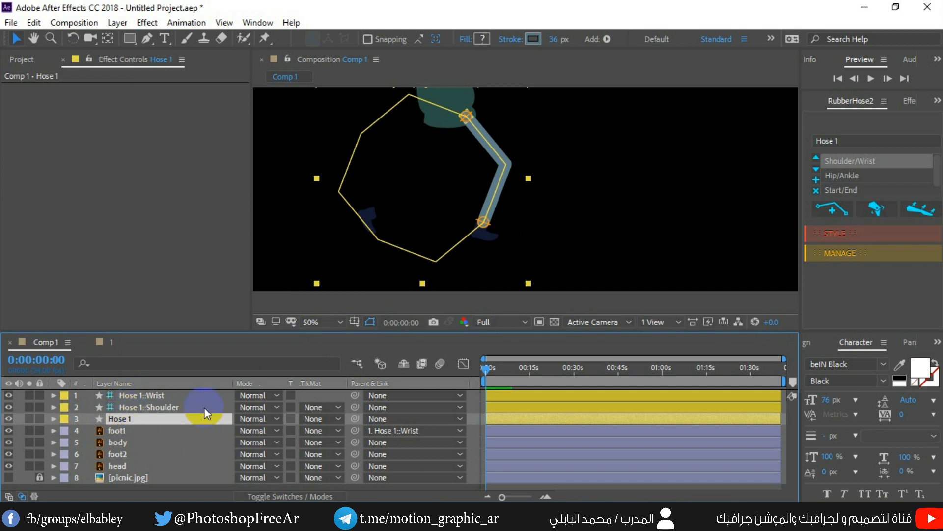
left_click(839, 252)
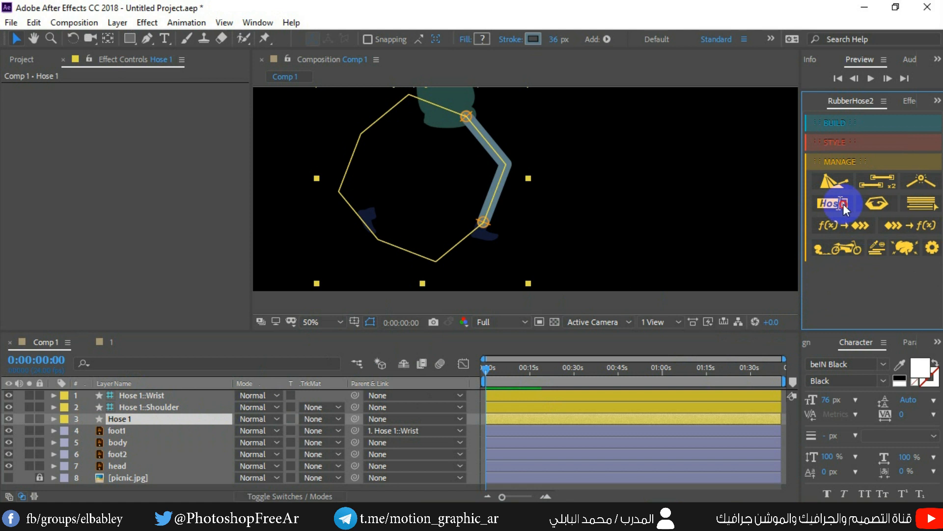
left_click(842, 203)
type("leg1")
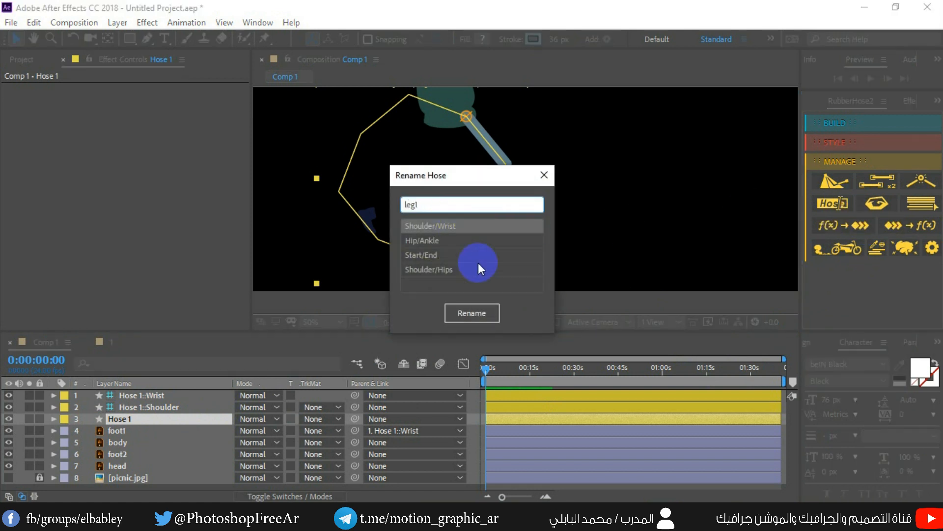
left_click(475, 312)
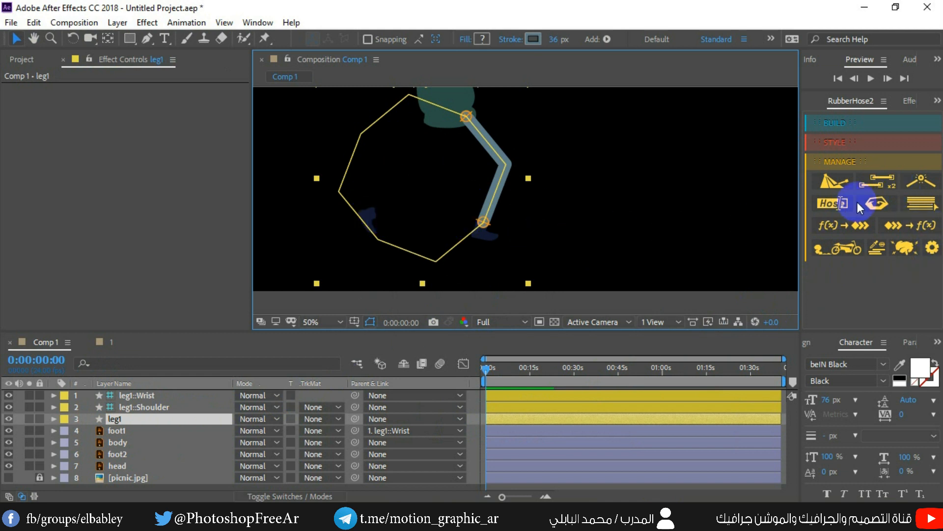
Duplicate the leg1 hose and group all the leg2 layers above the leg1 layers
left_click(883, 184)
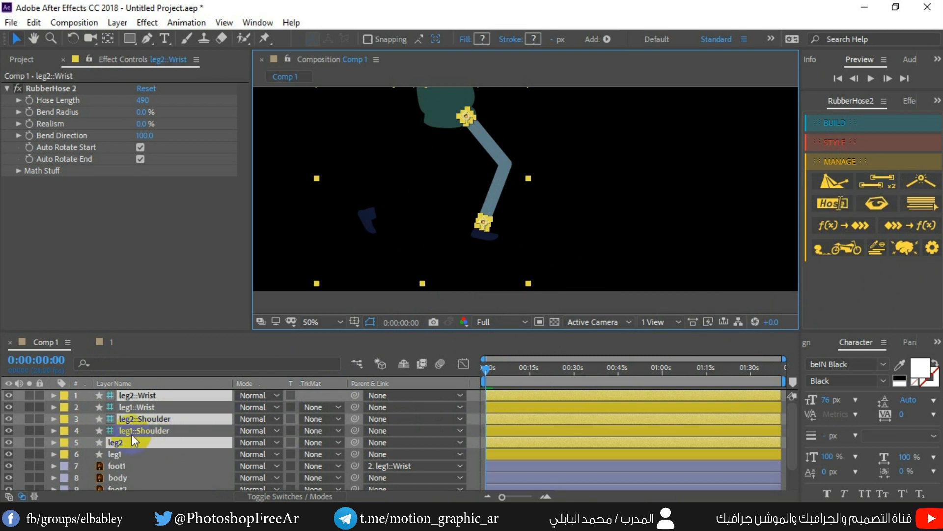
left_click_drag(124, 441, 125, 414)
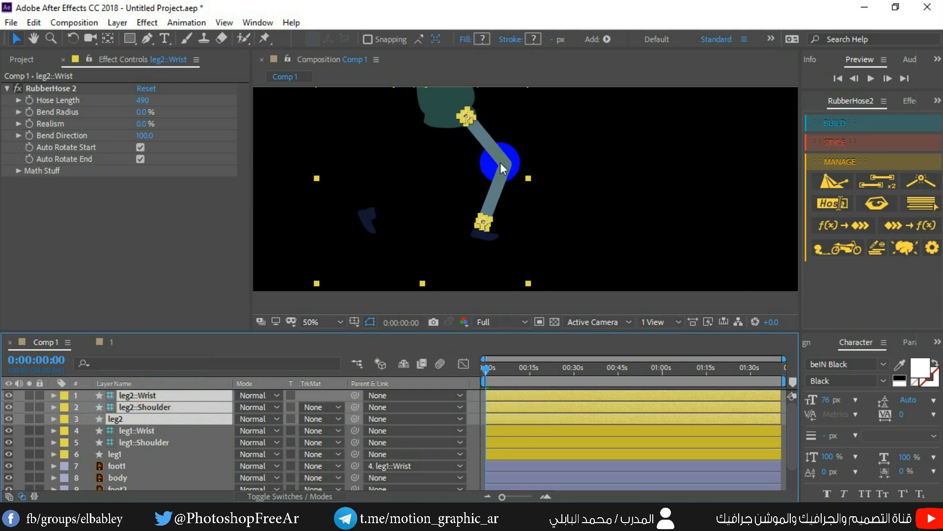
Position the leg2 hose as the rear leg, with its Shoulder controller on the back hip and its Wrist controller on the rear foot
left_click_drag(501, 163, 419, 171)
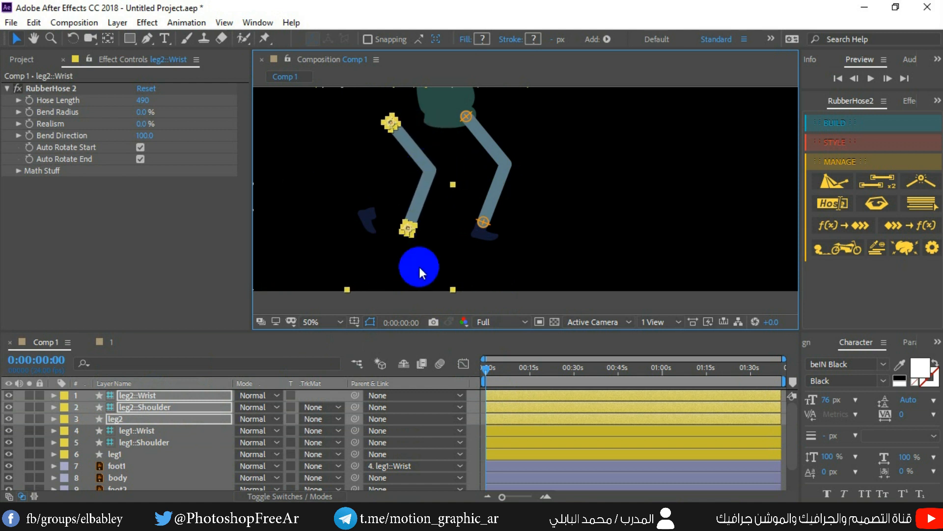
left_click(673, 185)
left_click(390, 122)
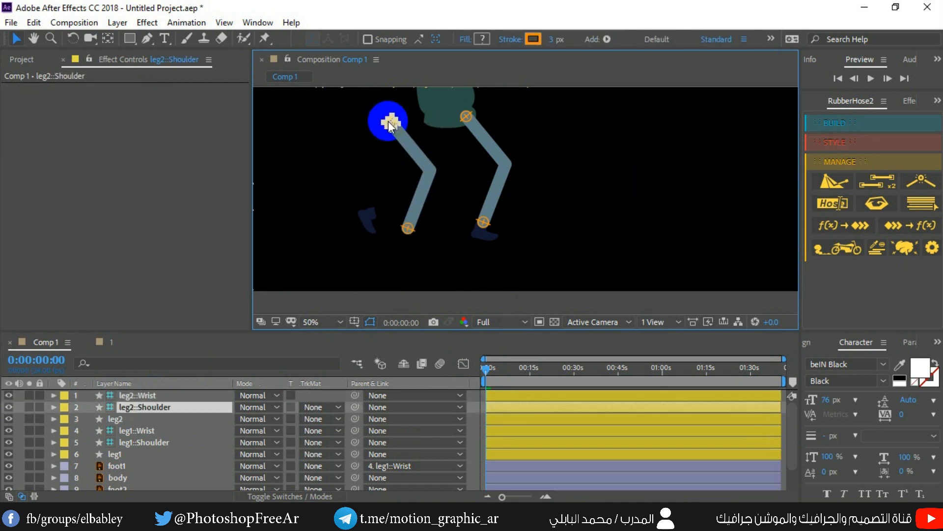
left_click_drag(414, 123, 433, 119)
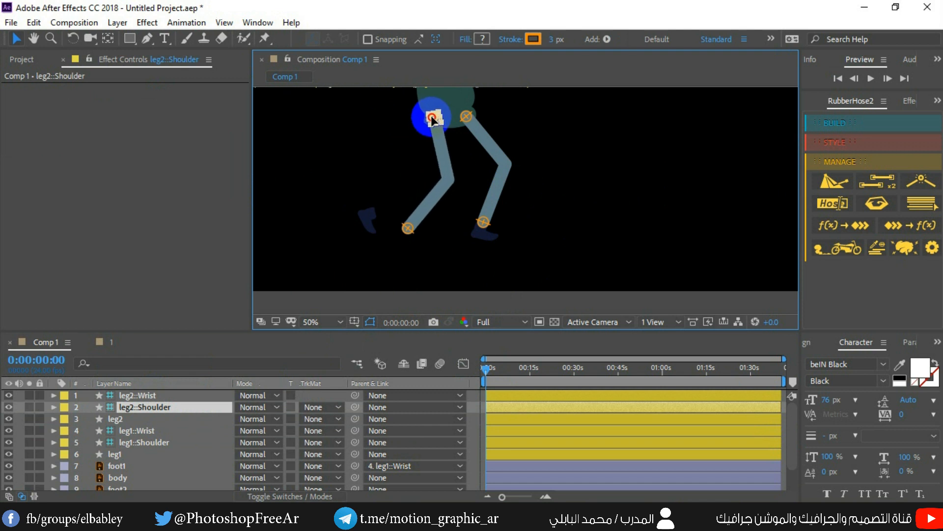
left_click_drag(407, 227, 378, 217)
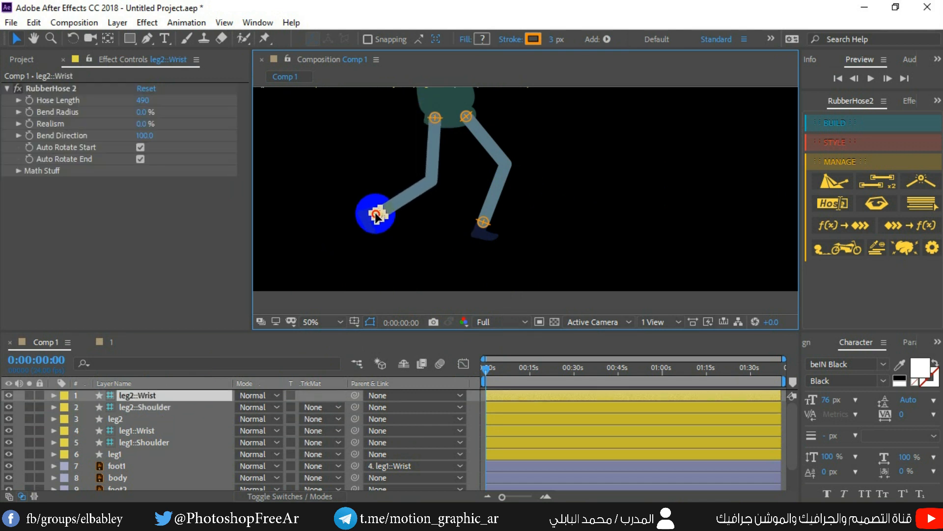
scroll(444, 229, "down", 2)
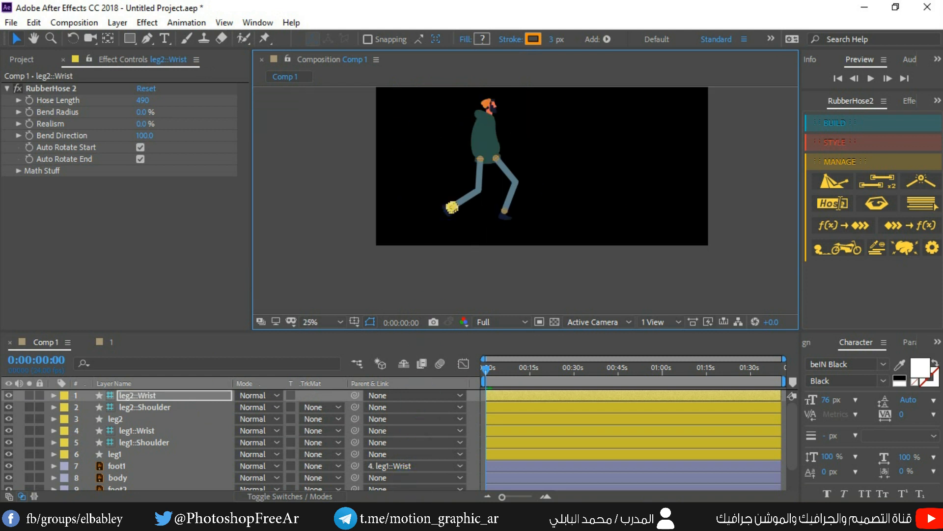
left_click(408, 517)
left_click(187, 59)
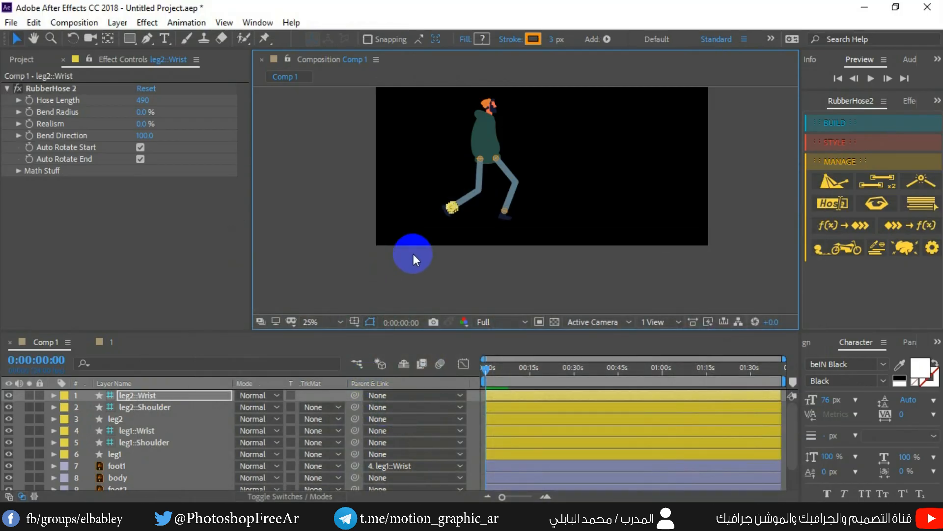
scroll(464, 219, "up", 2)
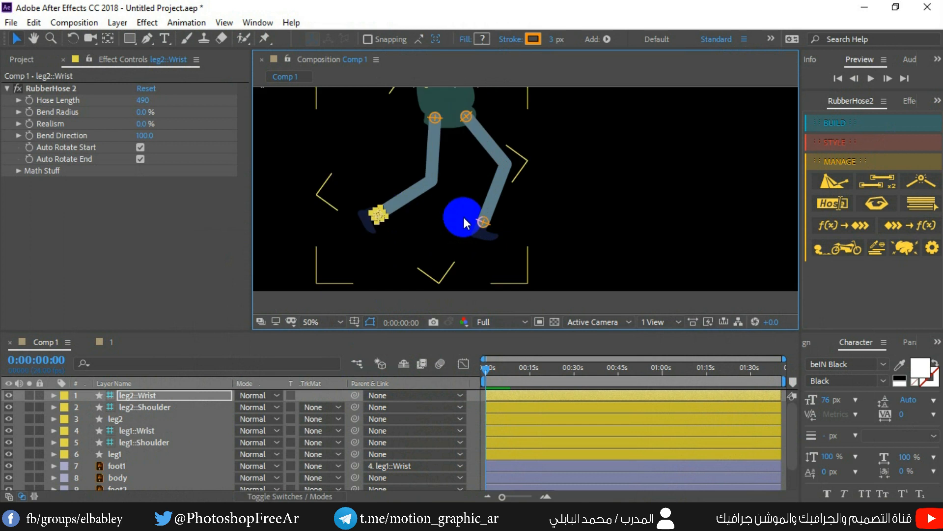
Parent the foot2 layer to the leg2::Wrist controller so the rear foot follows its hose
left_click(122, 476)
left_click(121, 466)
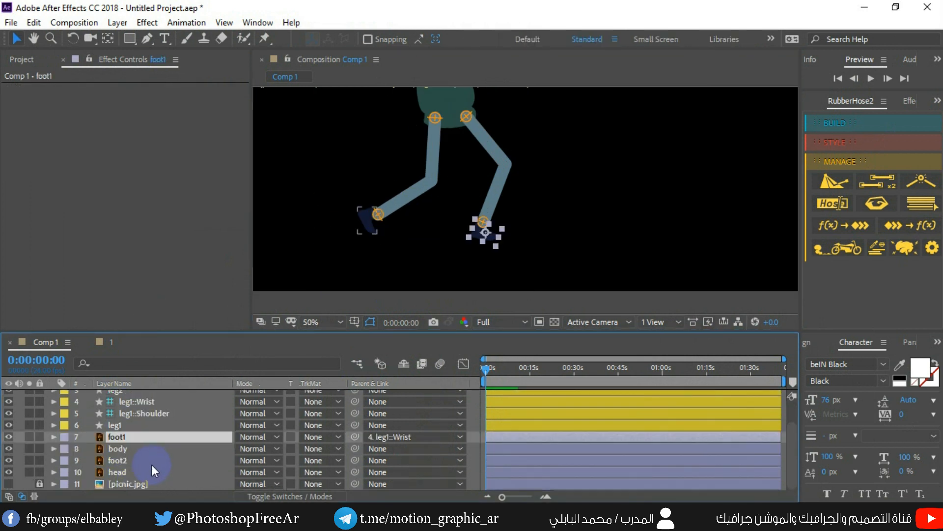
scroll(151, 464, "down", 2)
left_click(367, 222)
left_click(385, 459)
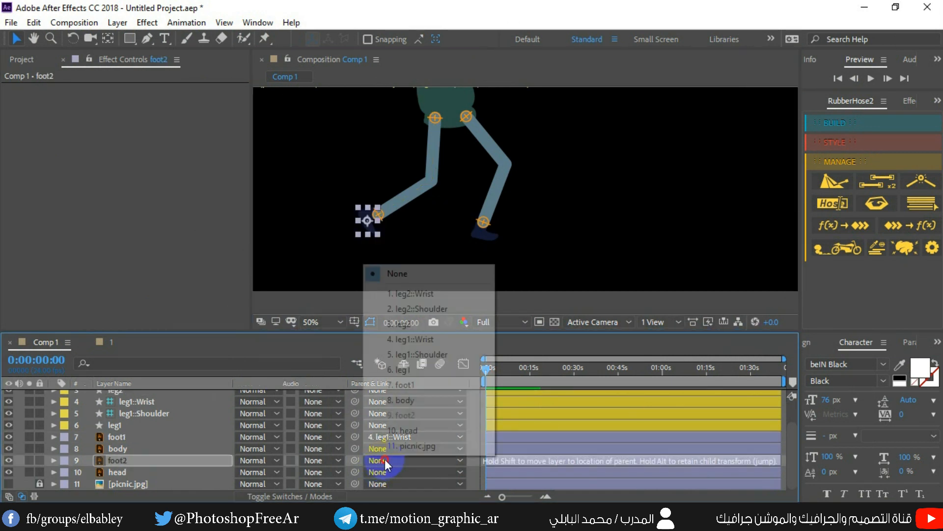
left_click(450, 295)
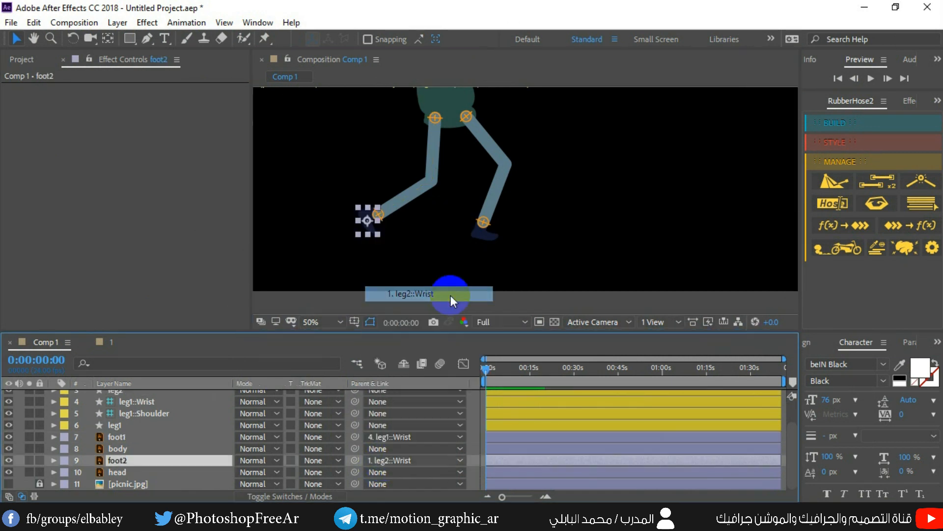
Move the leg2::Wrist controller slightly forward and down to test the rear foot's attachment
scroll(132, 394, "up", 2)
left_click(129, 396)
left_click(369, 229)
left_click_drag(369, 229, 395, 227)
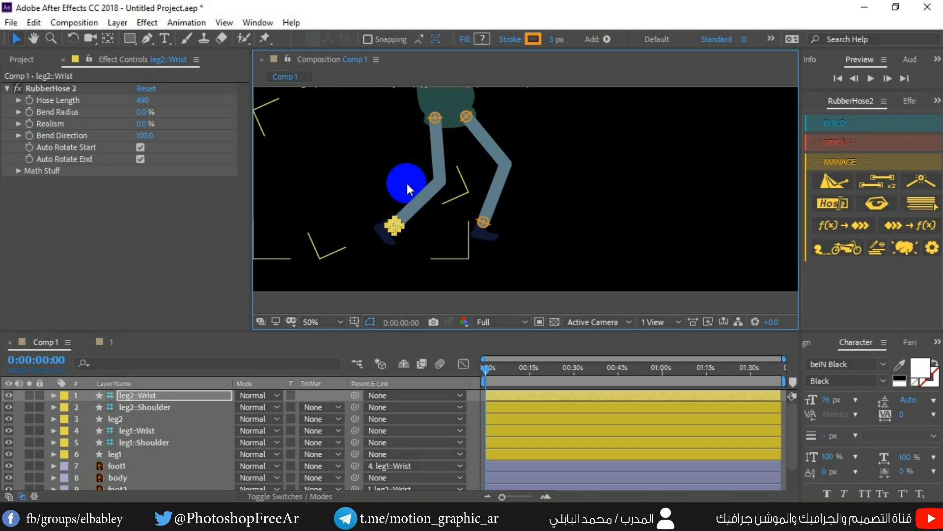
key("comma")
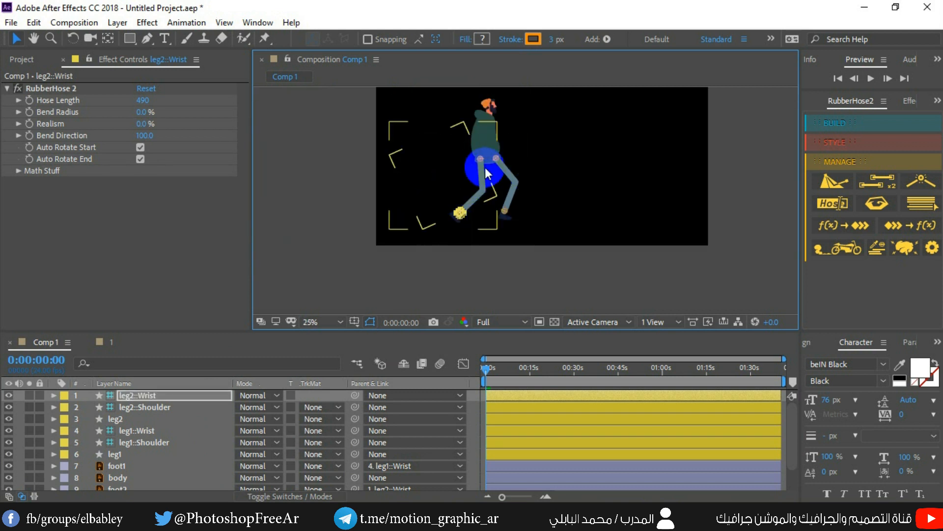
left_click(490, 123)
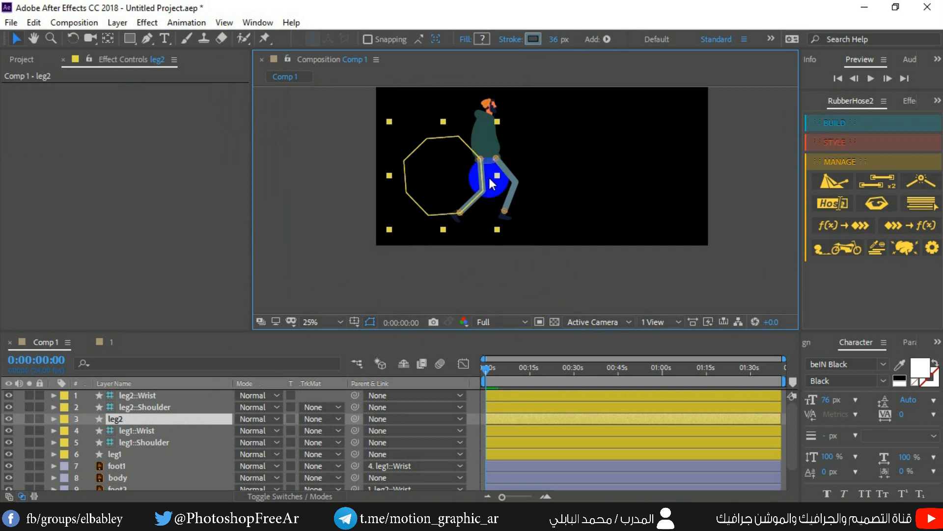
left_click_drag(456, 217, 518, 218)
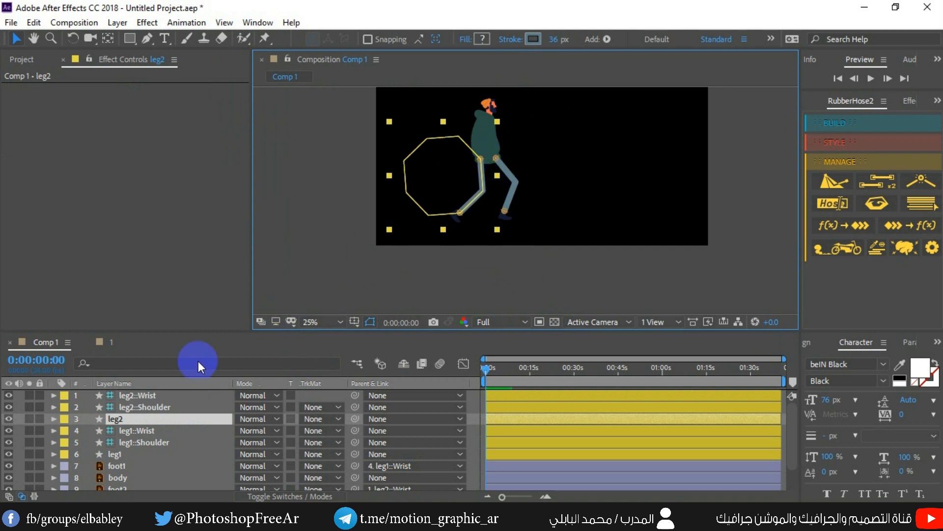
Parent the leg1::Shoulder and leg2::Shoulder controllers to the body layer and test the link by moving the body
left_click(140, 432)
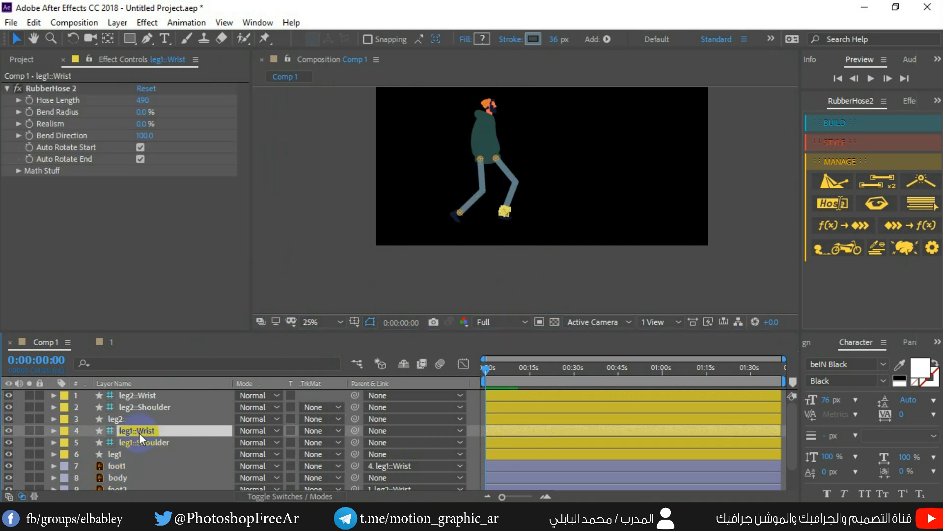
left_click(146, 443)
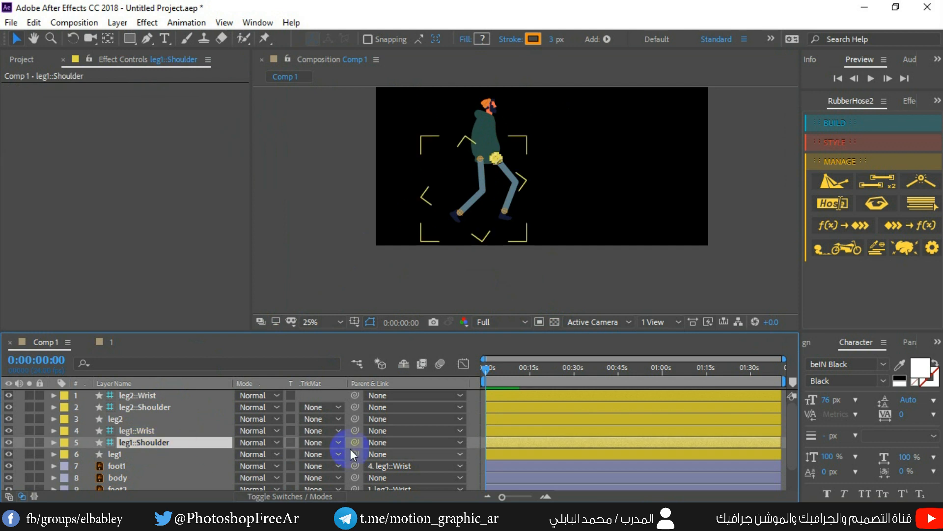
left_click(404, 442)
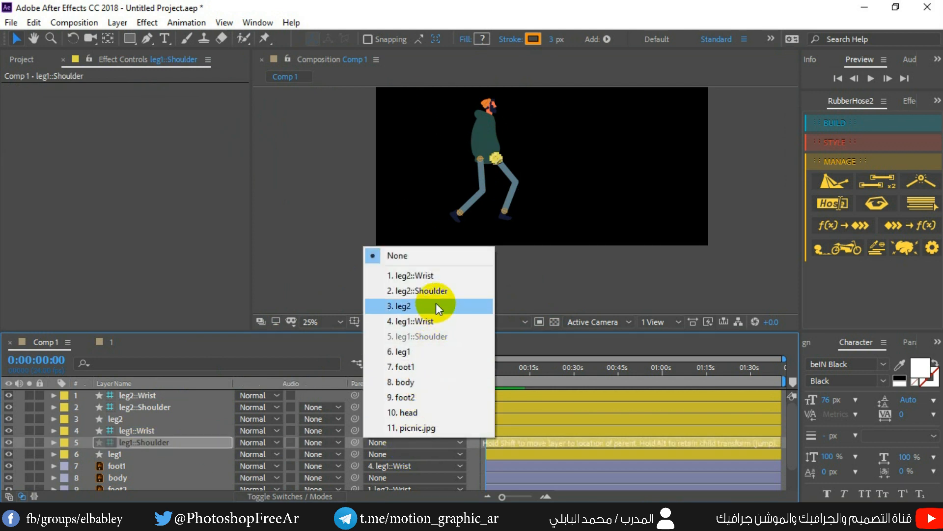
left_click(417, 381)
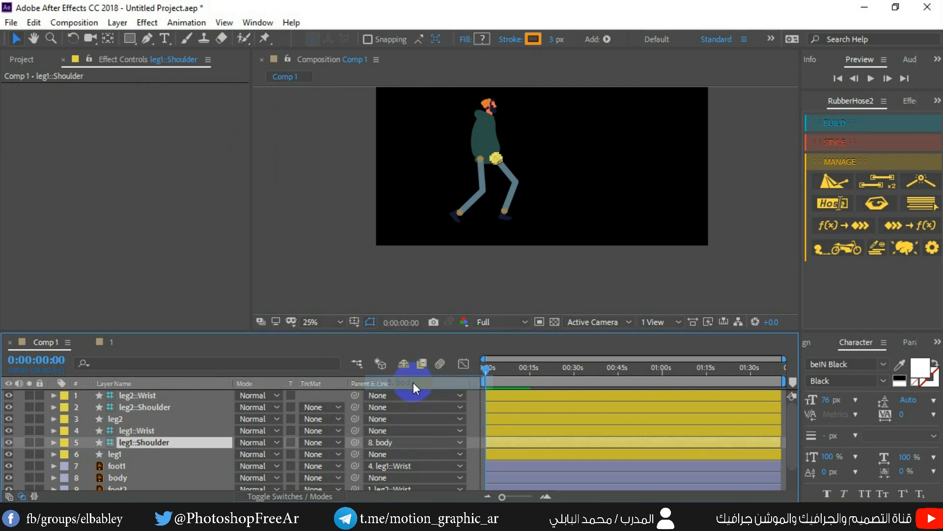
left_click(145, 408)
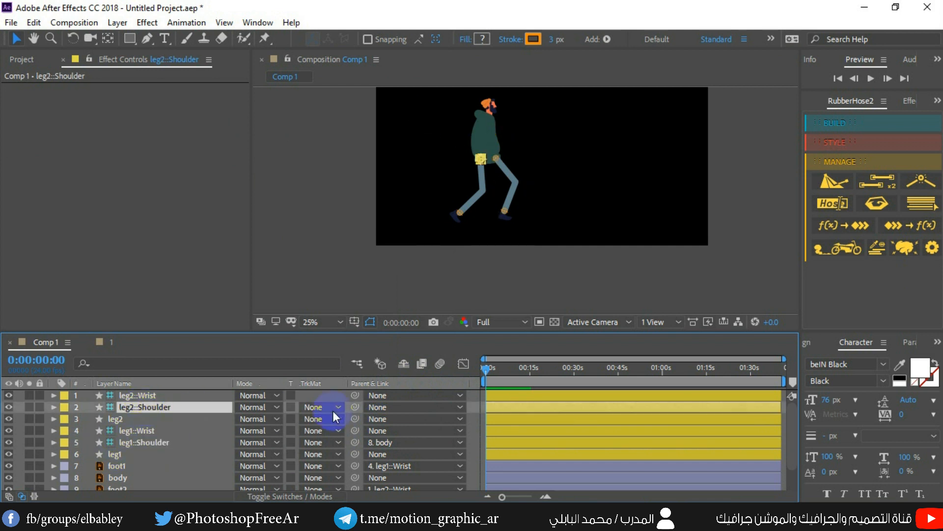
left_click(377, 407)
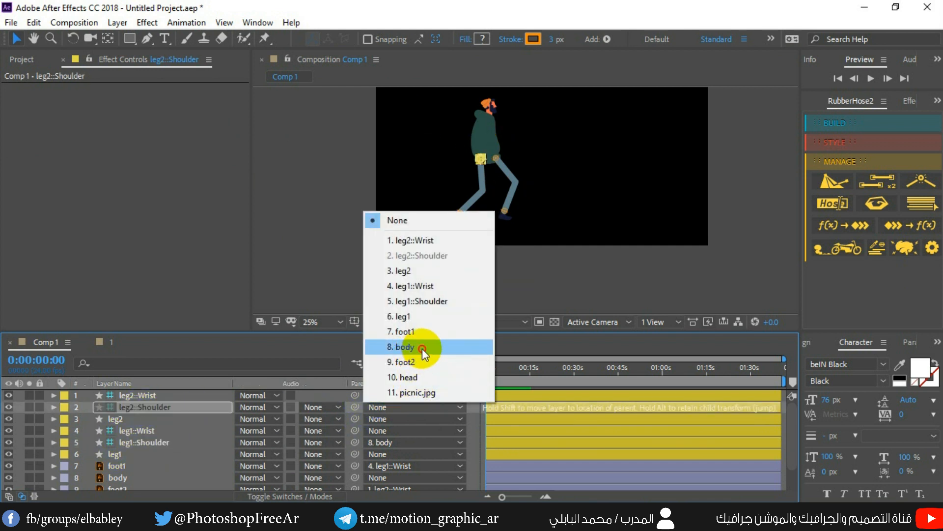
left_click(422, 346)
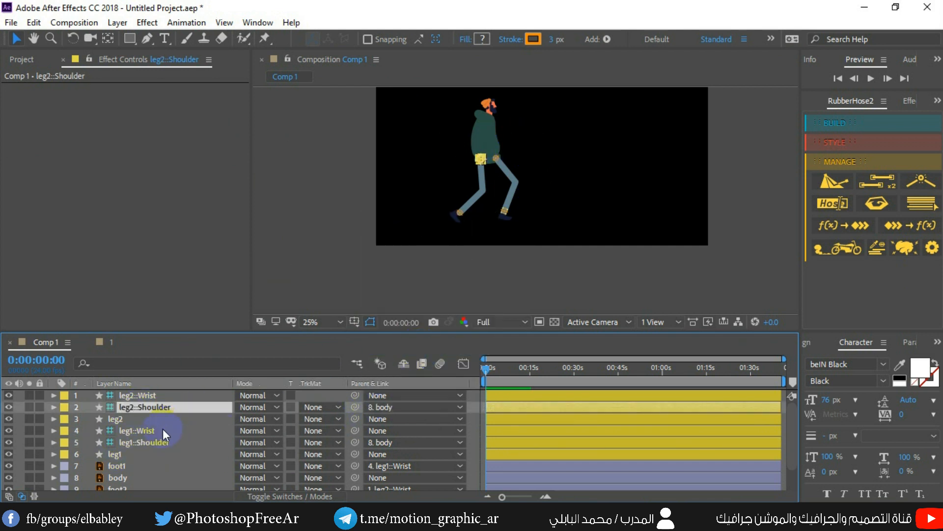
left_click(117, 478)
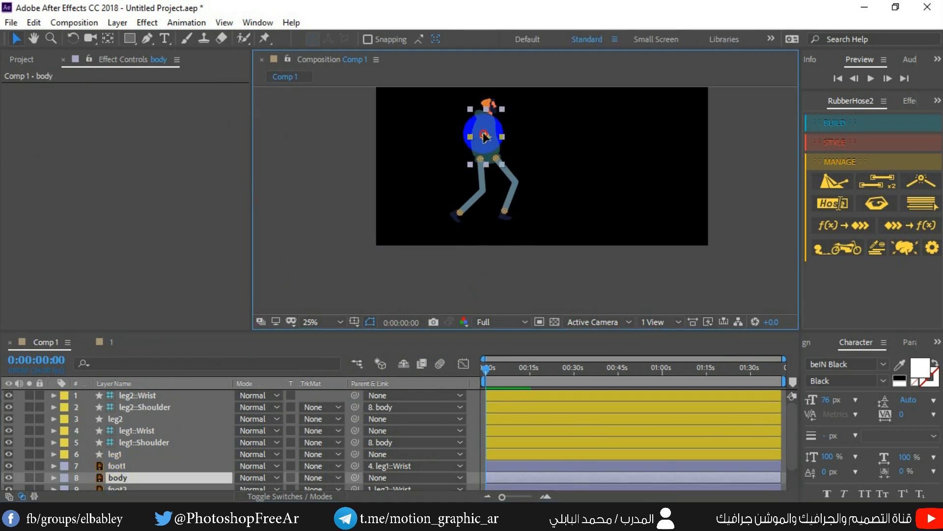
mouse_move(484, 138)
left_mouse_down()
mouse_move(452, 131)
mouse_move(491, 158)
mouse_move(470, 157)
mouse_move(489, 141)
left_mouse_up()
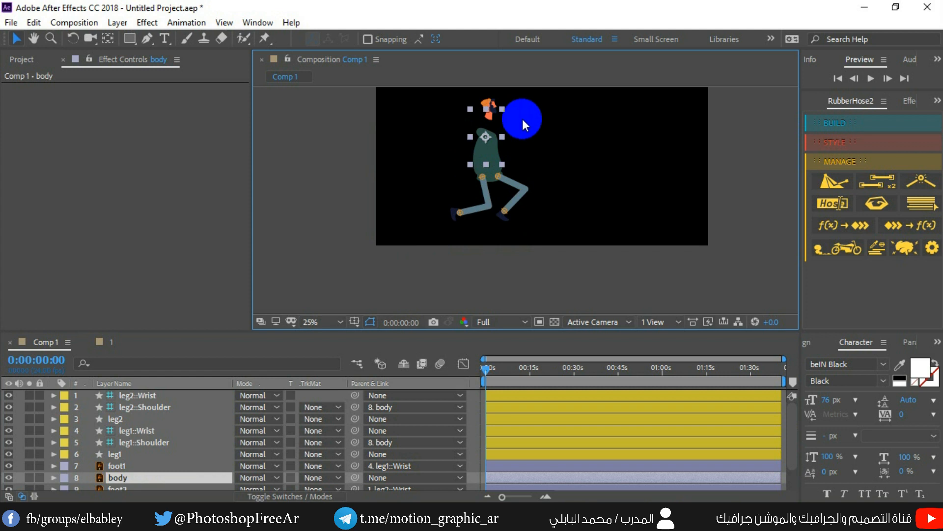
Parent the head layer to the body layer and shift the body slightly backward over the legs
scroll(159, 453, "down", 2)
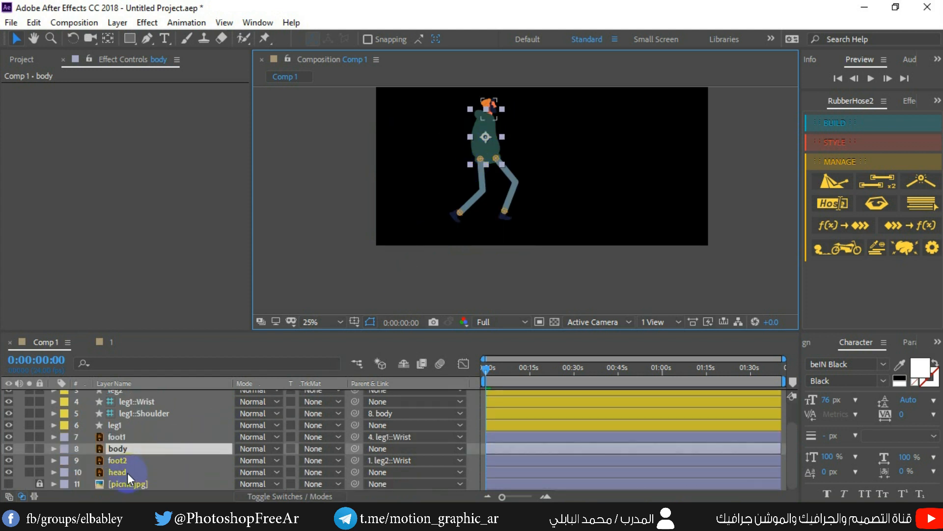
left_click(391, 473)
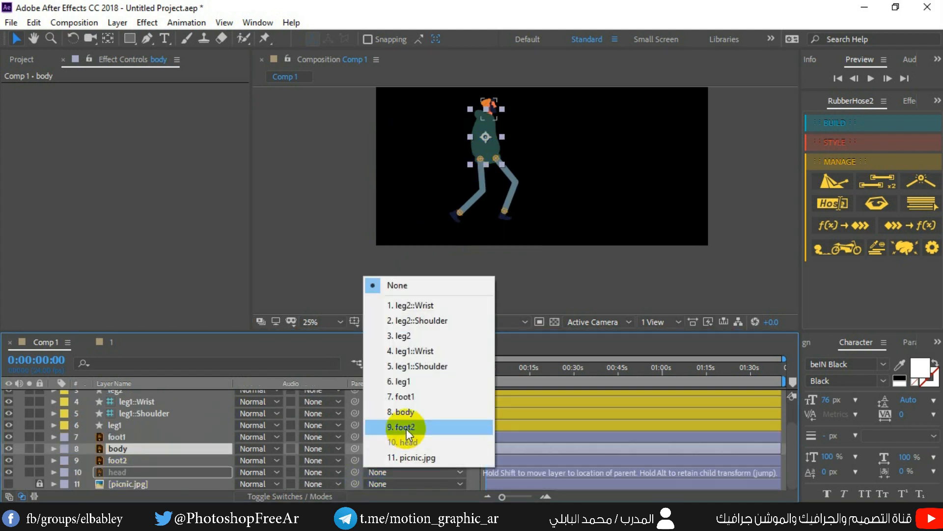
left_click(412, 415)
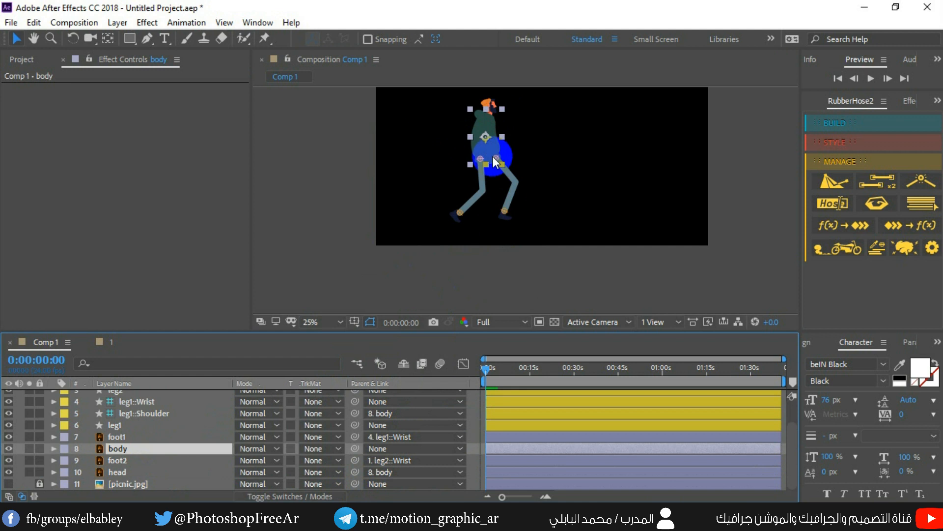
key("shift+slash")
mouse_move(459, 185)
left_mouse_down()
mouse_move(441, 159)
mouse_move(452, 183)
left_mouse_up()
Set the leg2 hose's RubberHose 2 Hose Length to 350 on its Wrist controller
scroll(120, 438, "up", 2)
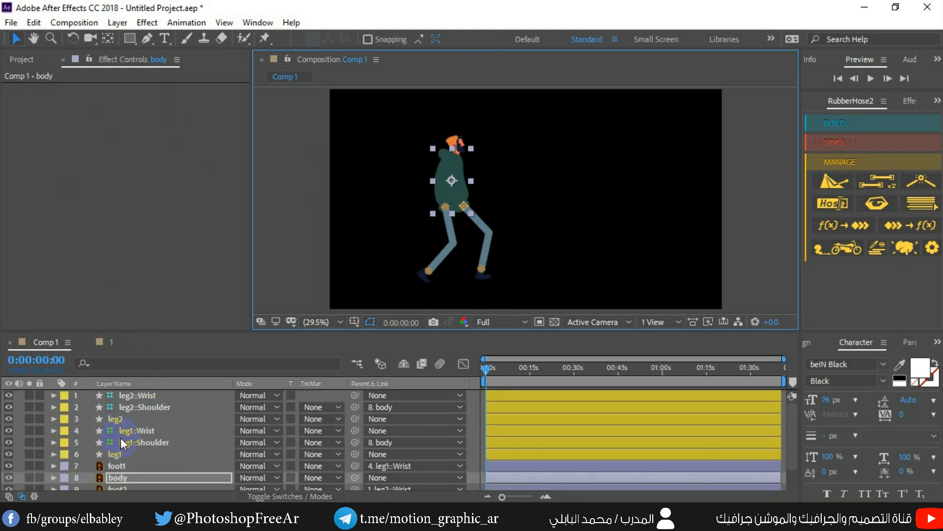
left_click(122, 418)
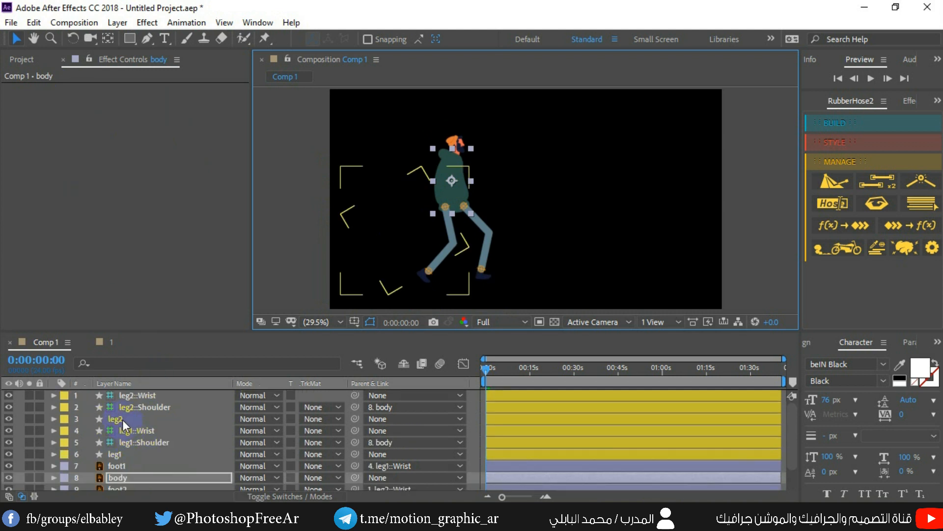
left_click(133, 396)
left_click(143, 102)
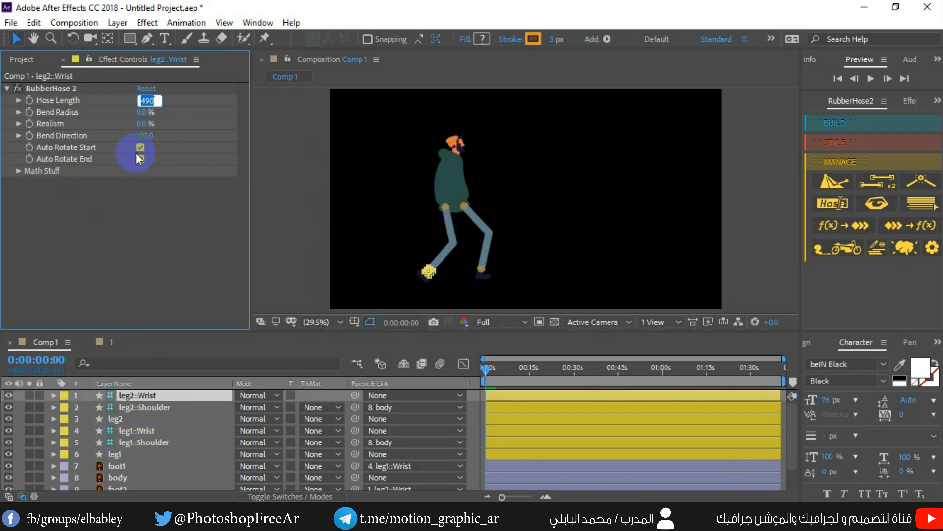
type("350")
key("Return")
left_click(140, 159)
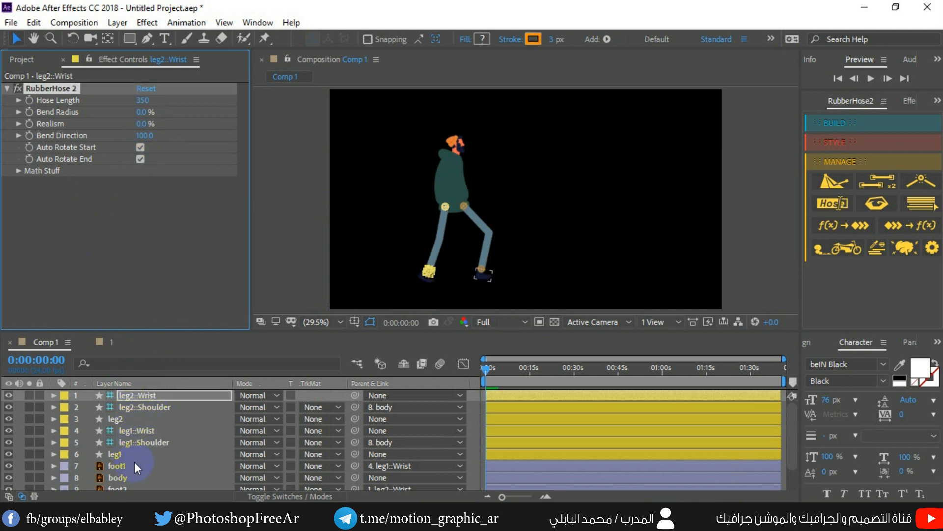
Set the leg1 hose's RubberHose 2 Hose Length to 350 on its Wrist controller
left_click(137, 431, "ctrl")
left_click(136, 433)
left_click(142, 101)
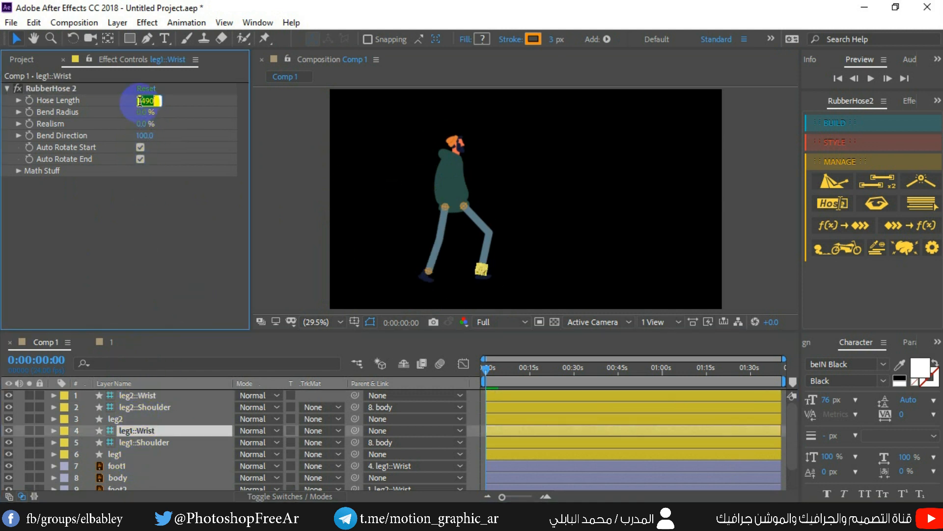
type("350")
key("Return")
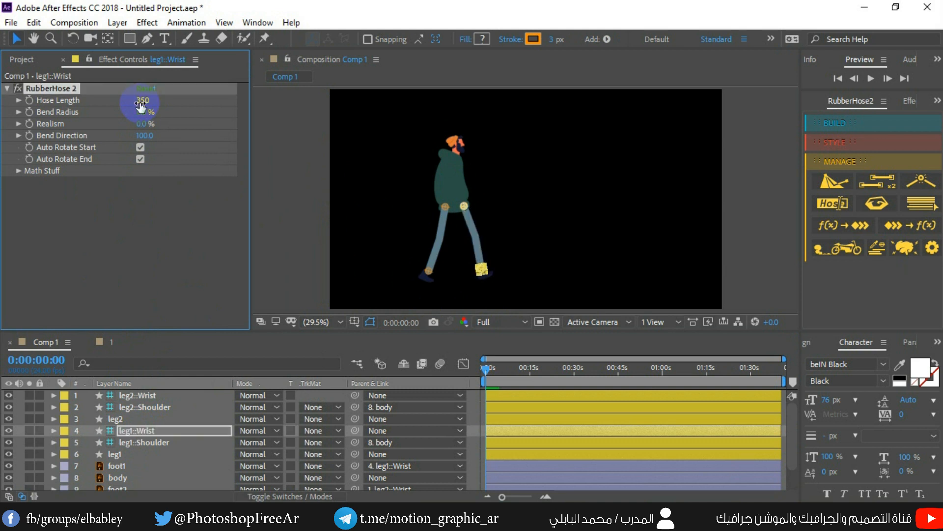
left_click(387, 207)
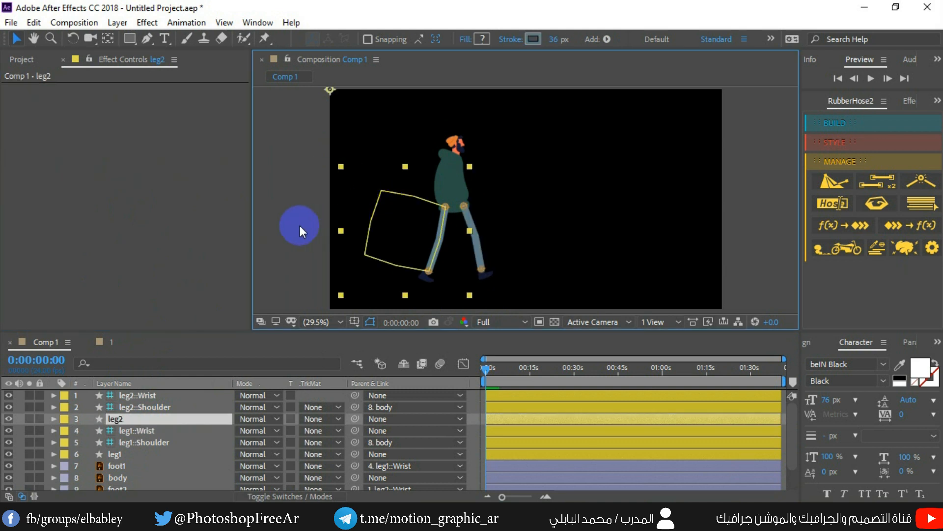
left_click(294, 196)
left_click_drag(472, 274, 435, 242)
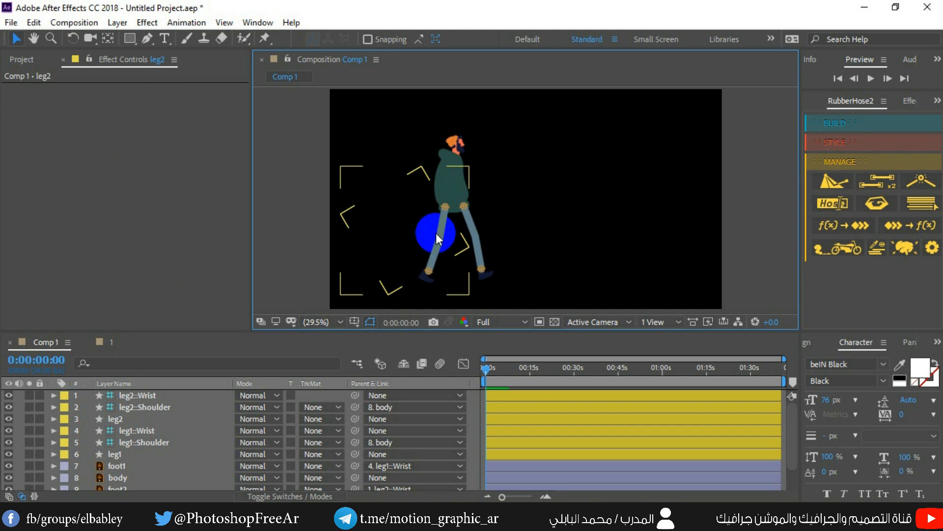
scroll(436, 232, "up", 1)
left_click_drag(435, 238, 417, 282)
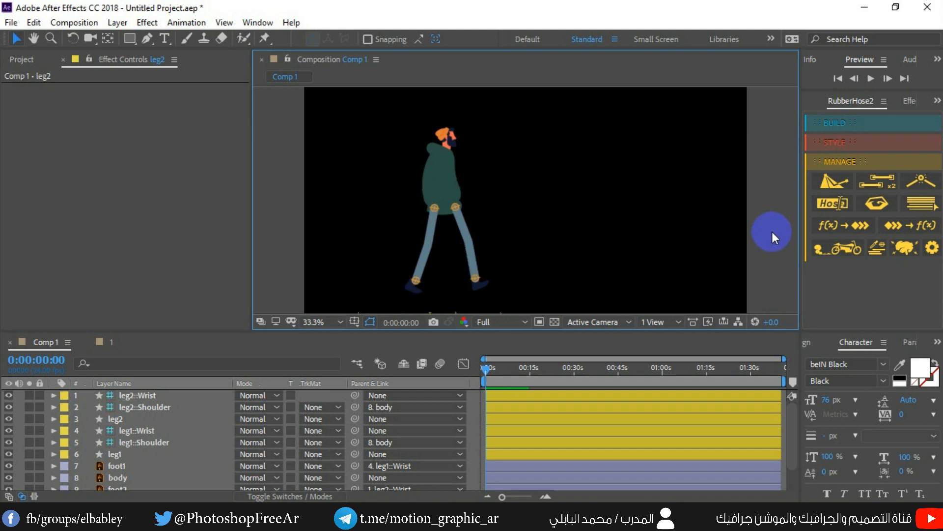
Apply RubberHose's _Tapered Hose style to the leg1 layer and clear the selection
left_click(842, 142)
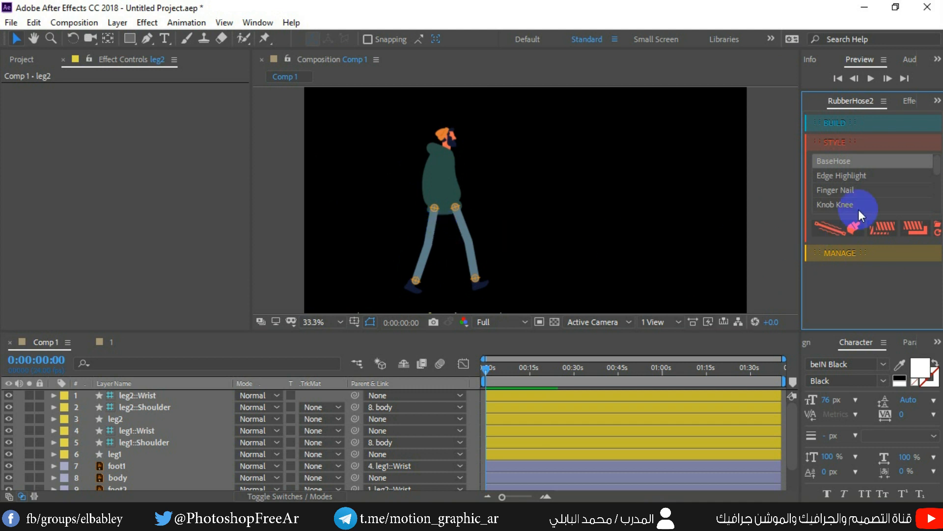
left_click_drag(936, 165, 937, 203)
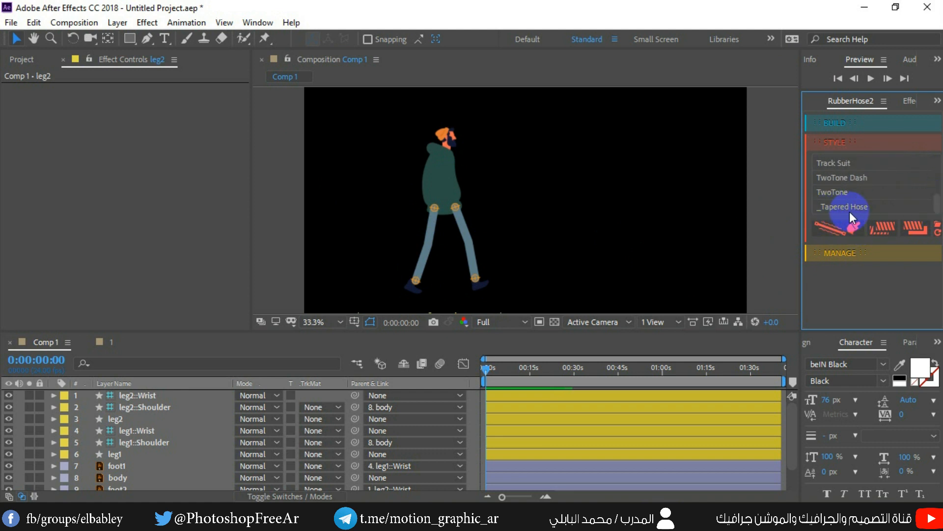
left_click(103, 484)
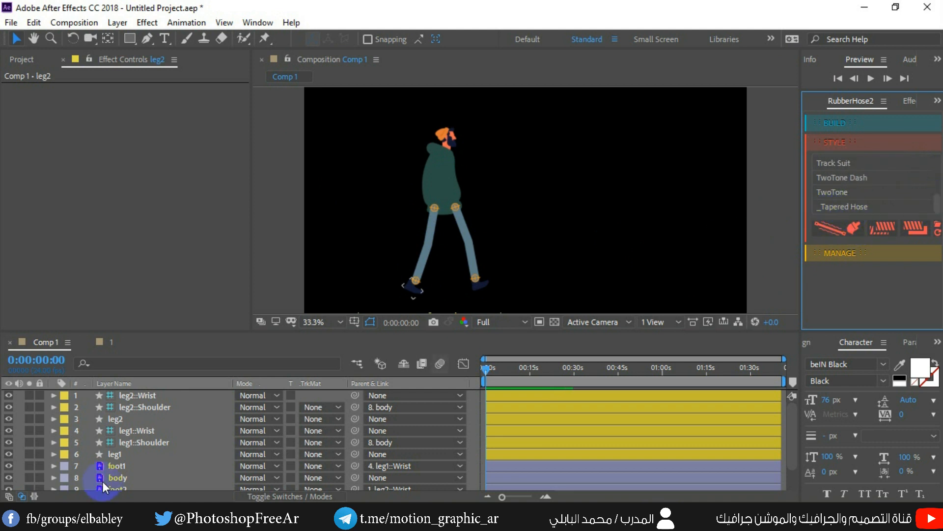
left_click(129, 453)
left_click(838, 206)
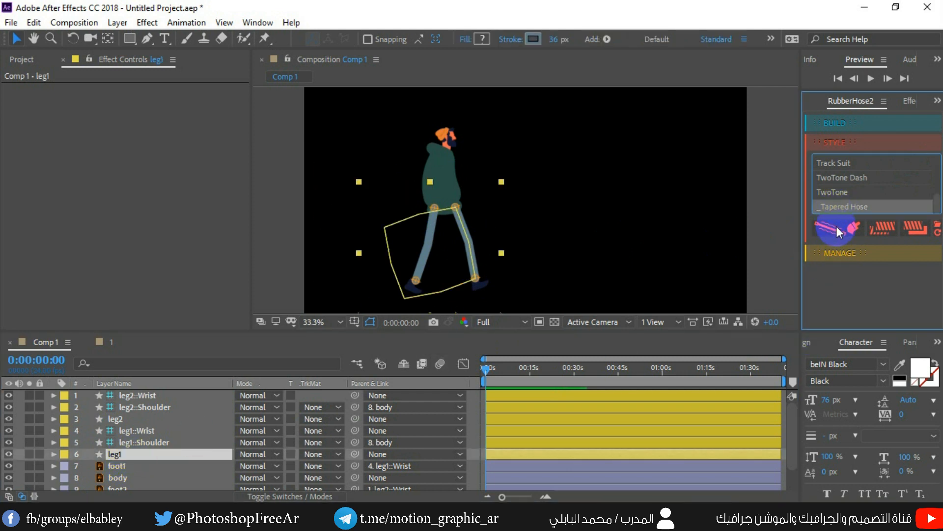
left_click(837, 229)
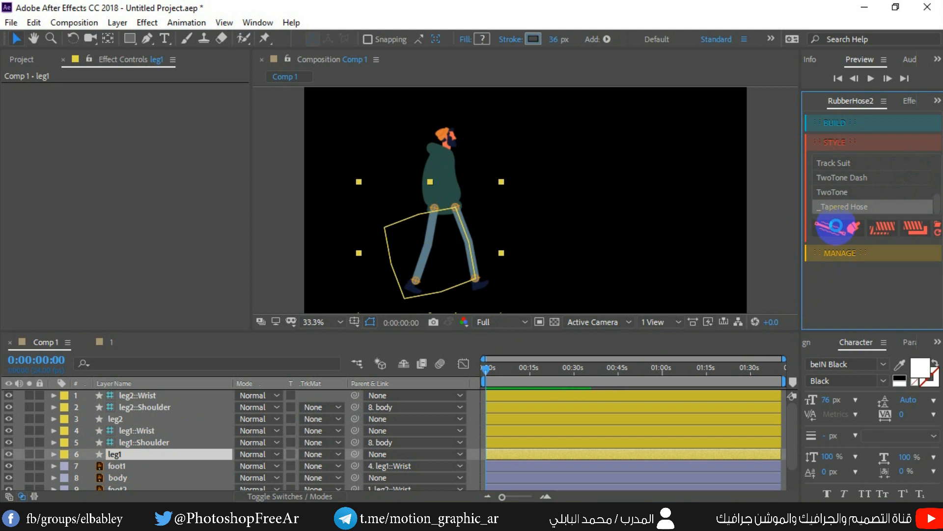
left_click(448, 235)
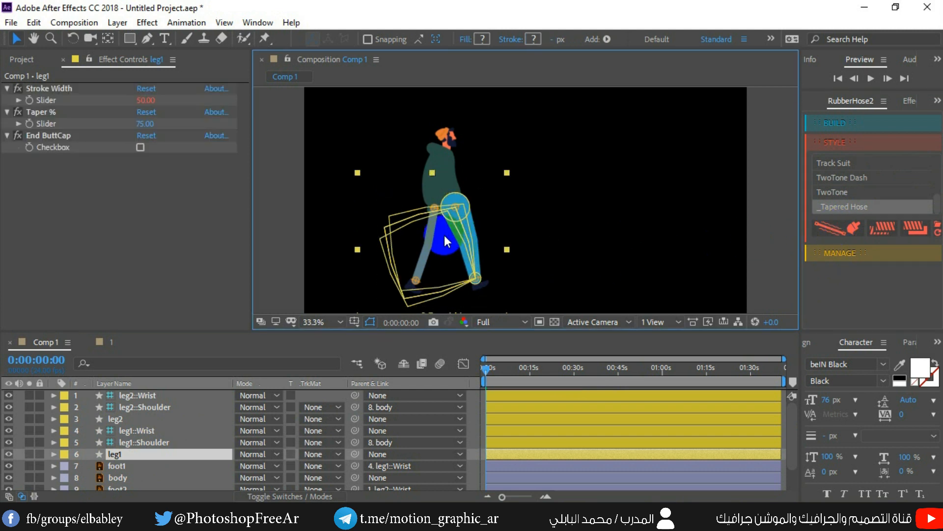
left_click(287, 211)
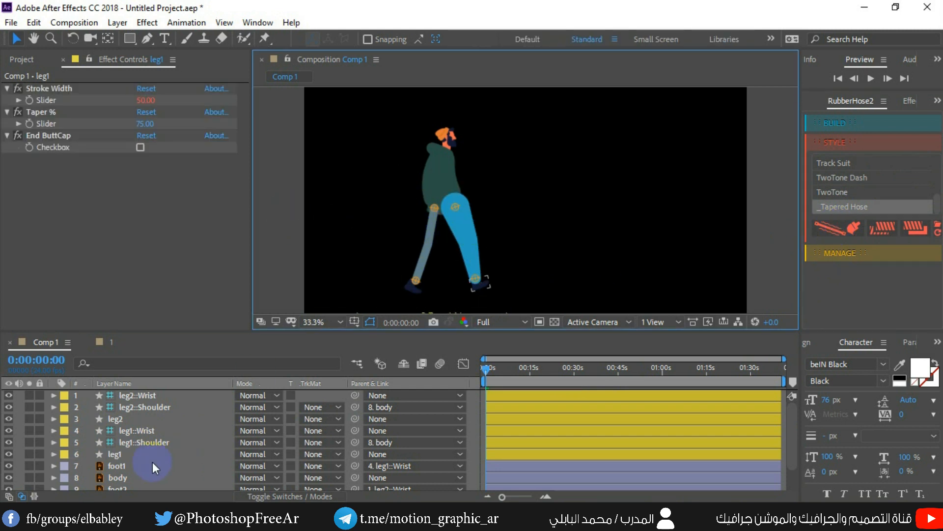
Set the leg1 hose's Stroke Width slider to 36 and its Taper % slider to 50
left_click(123, 455)
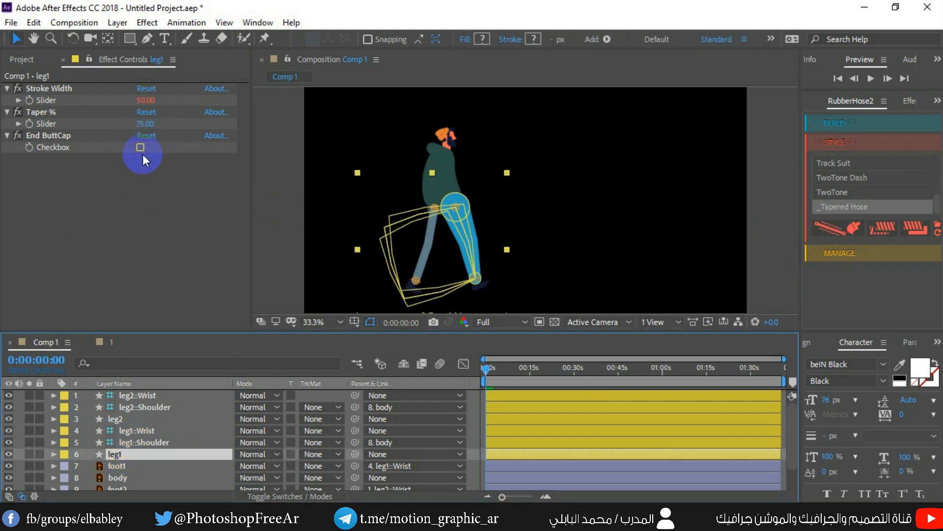
left_click(139, 101)
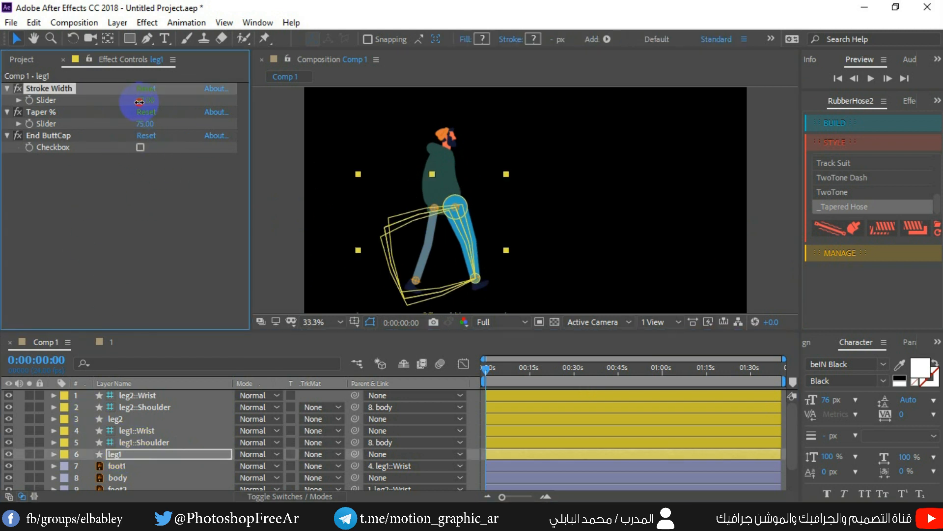
left_click_drag(140, 102, 147, 101)
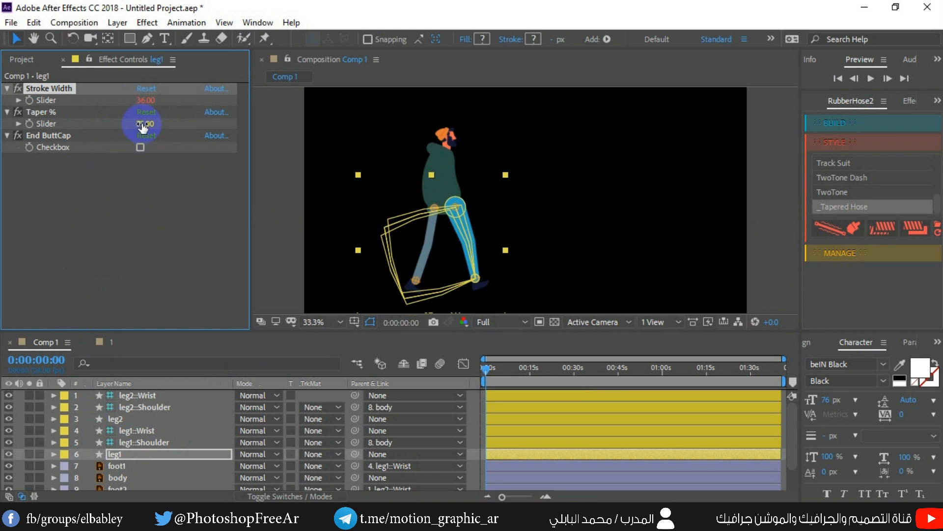
left_click(135, 123)
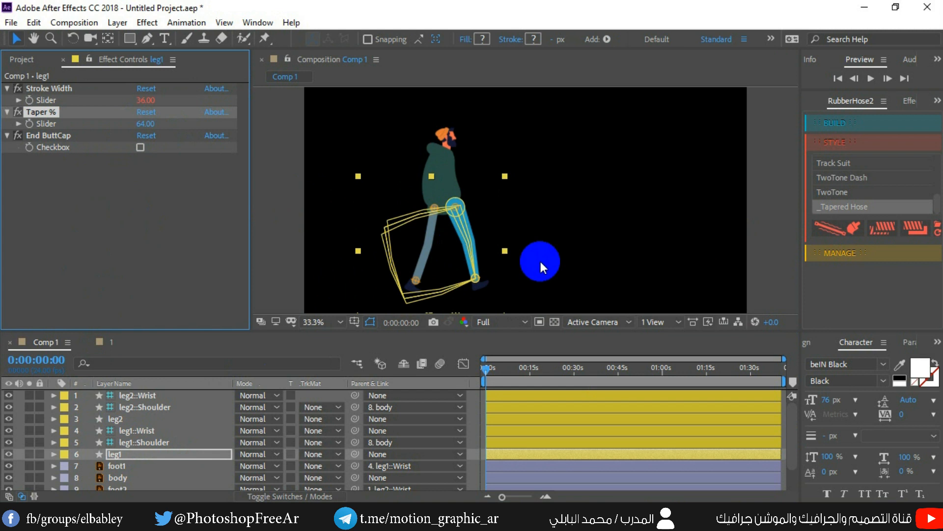
scroll(540, 264, "up", 3)
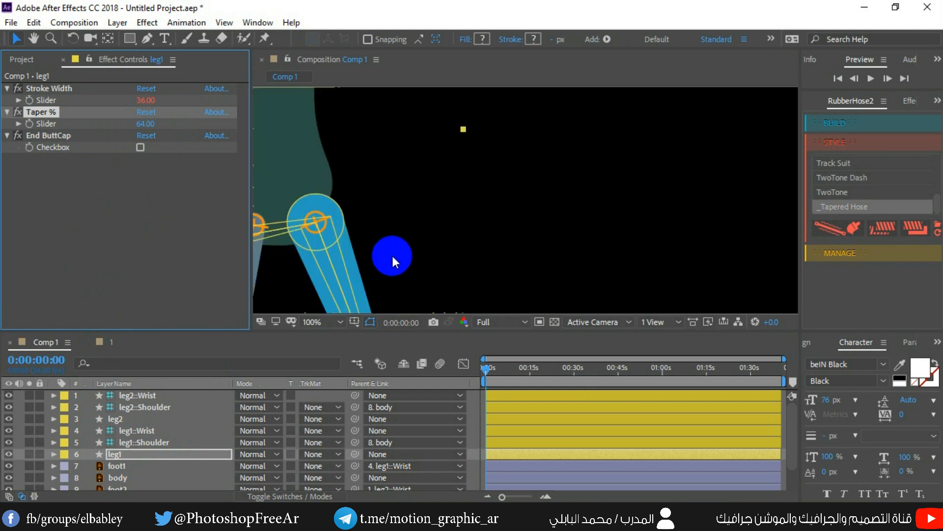
left_click_drag(386, 255, 506, 175)
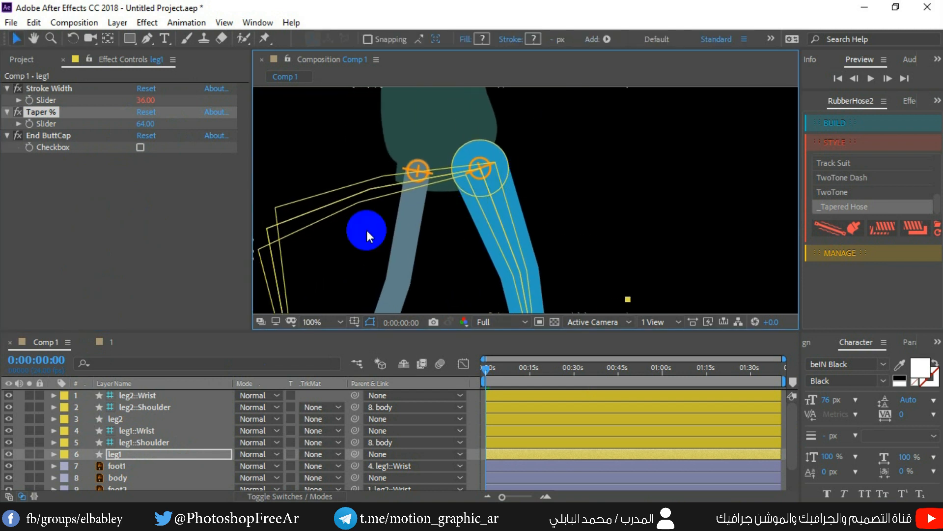
left_click(141, 124)
left_click_drag(141, 126, 144, 131)
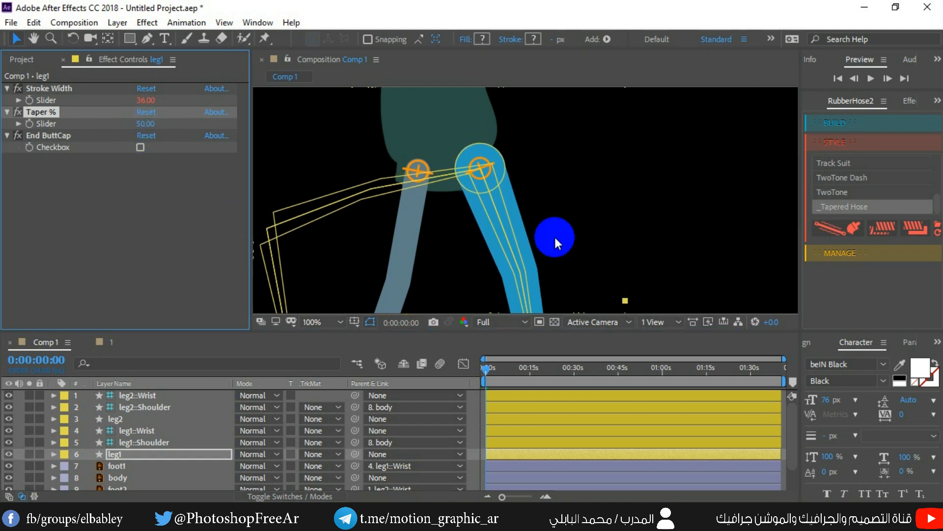
key("ctrl+z")
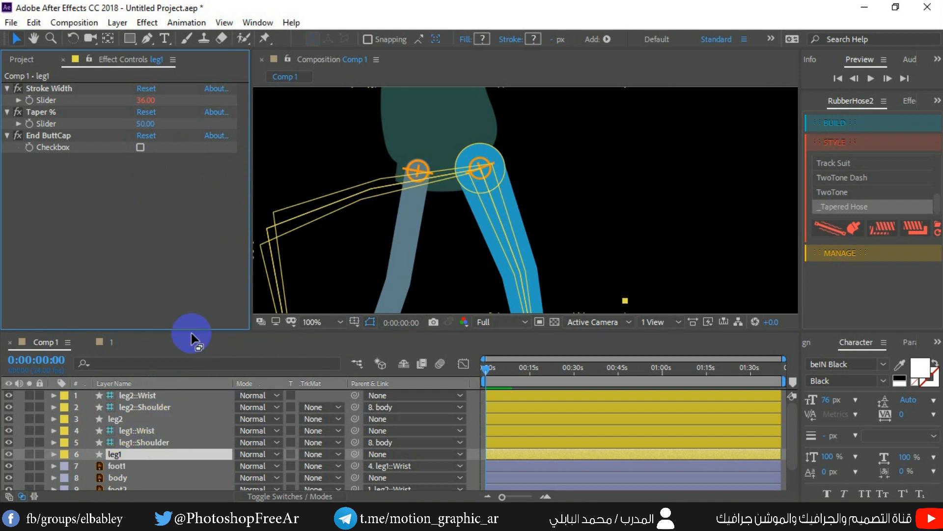
Copy the leg1 layer's hose style and paste it onto the leg2 layer
left_click(123, 419)
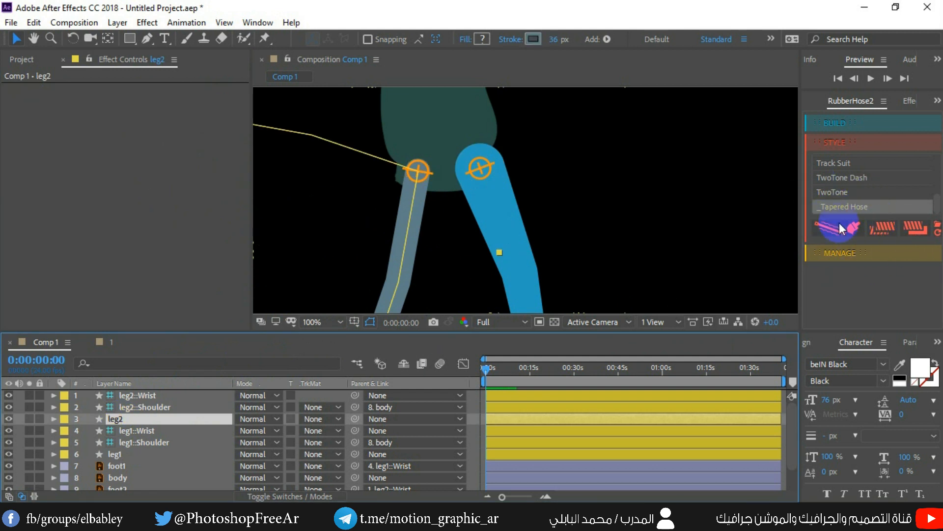
left_click(120, 455)
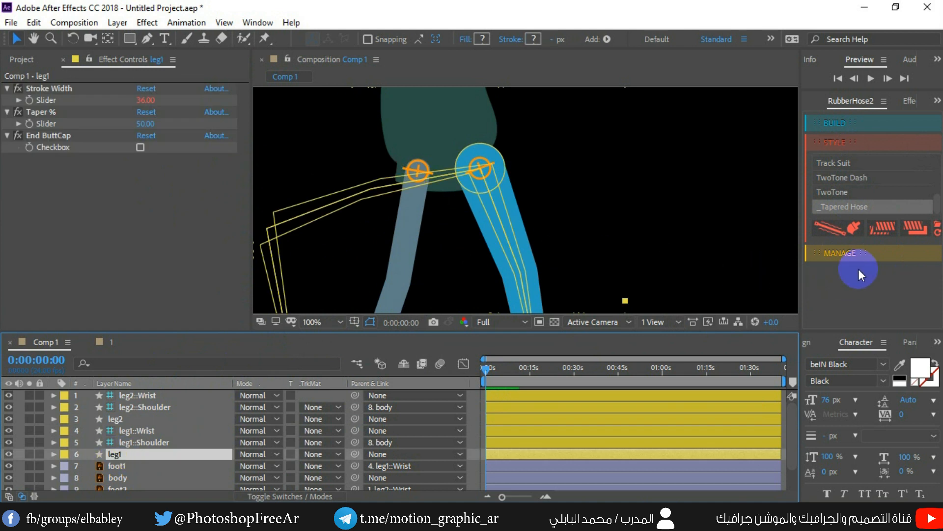
left_click(885, 228)
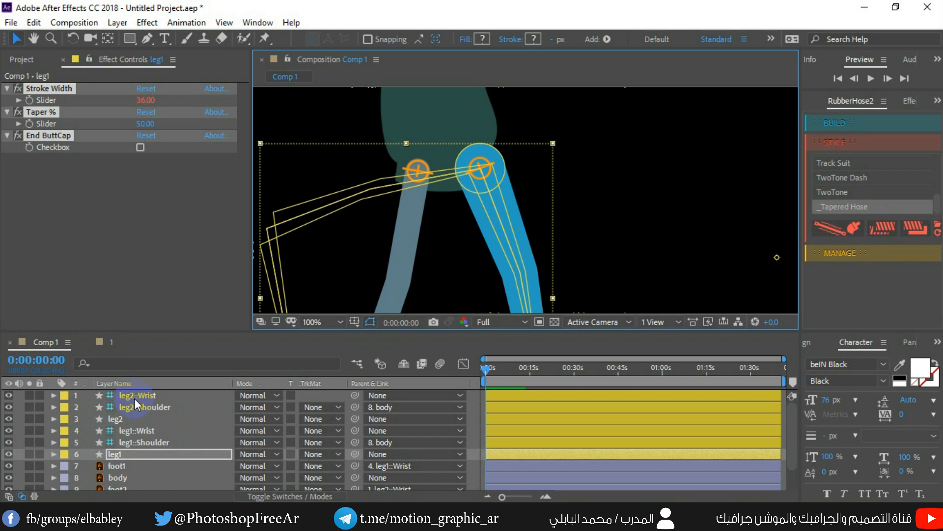
left_click(127, 418)
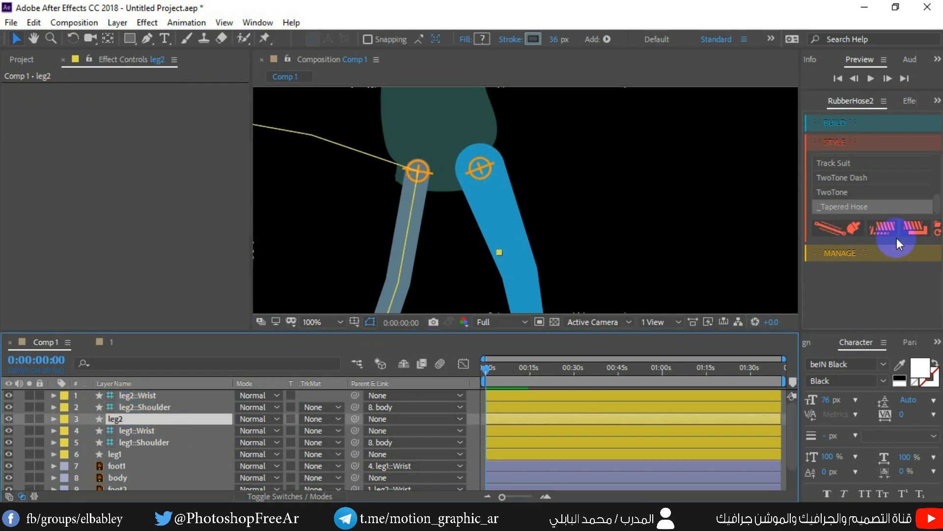
left_click(915, 229)
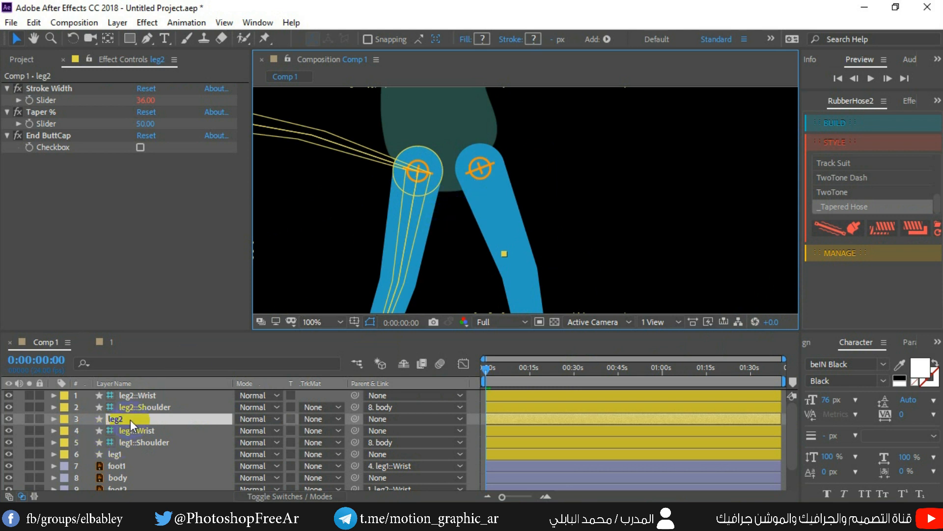
Move the body layer to the top of the layer stack, above both leg hoses
left_click(129, 453)
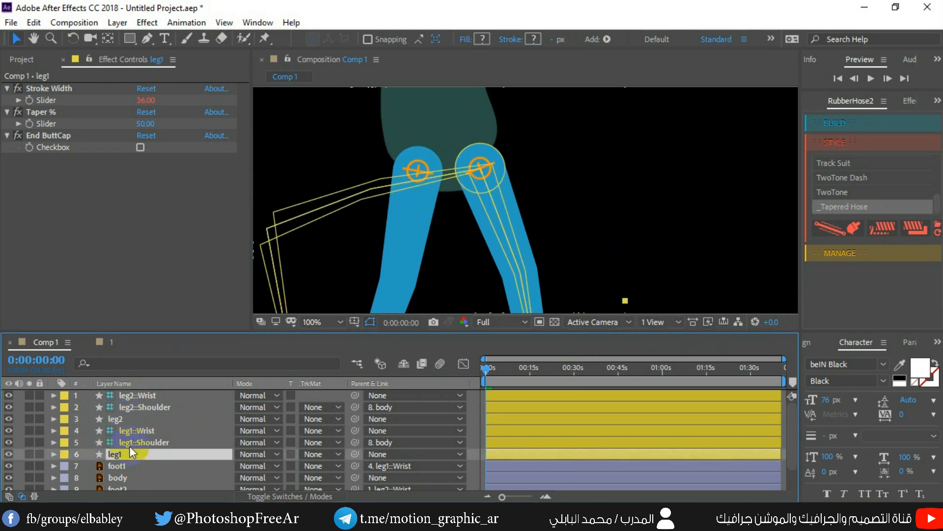
left_click(126, 478)
left_click_drag(126, 482, 134, 391)
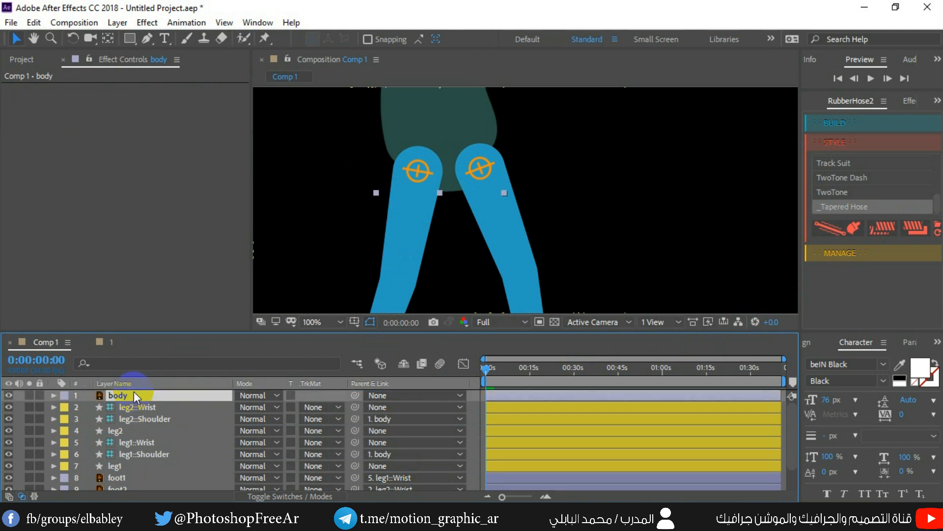
Shift the leg2::Shoulder and leg1::Shoulder controllers slightly inward beneath the body and clear the selection
left_click(140, 420)
left_click_drag(415, 179, 422, 179)
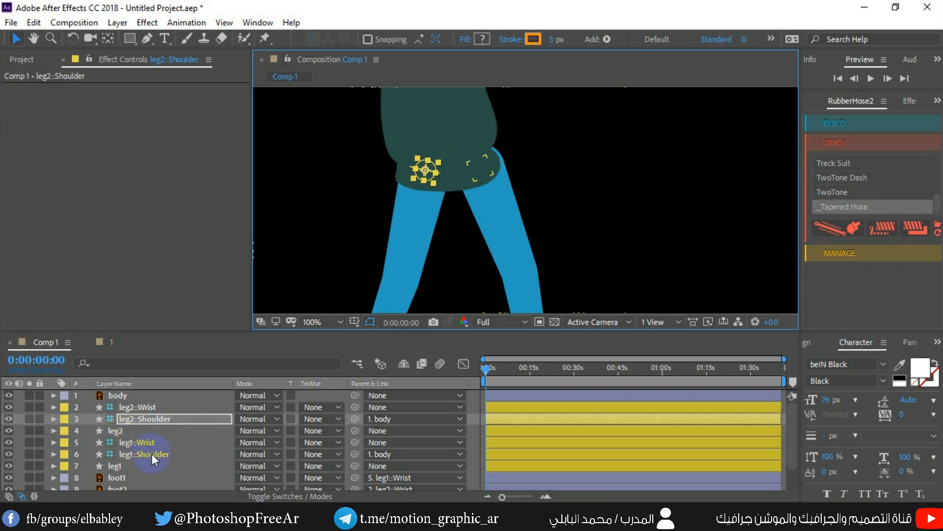
left_click(152, 452)
left_click(477, 169)
left_click_drag(479, 170, 473, 169)
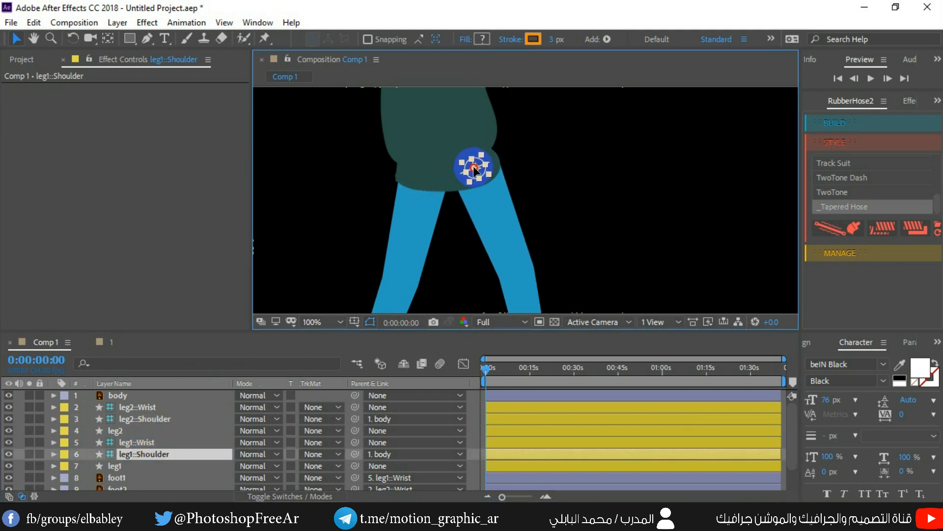
scroll(420, 230, "down", 2)
scroll(375, 252, "down", 2)
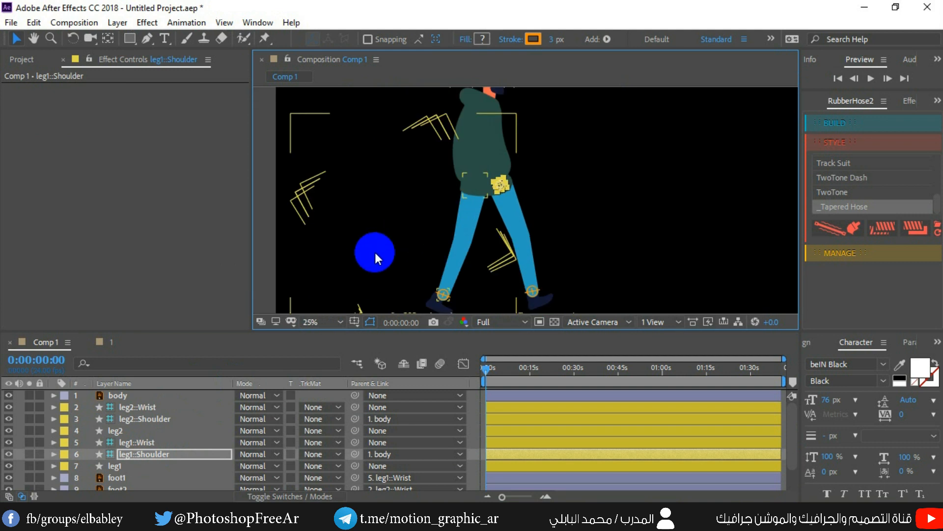
left_click(319, 186)
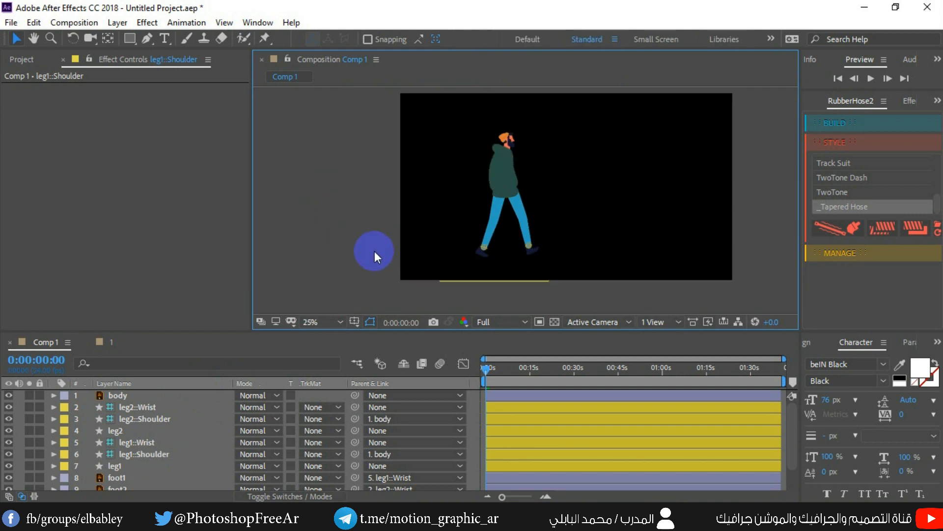
Lower the body layer slightly so that both legs bend at the knees
left_click(508, 181)
mouse_move(508, 181)
left_mouse_down()
mouse_move(494, 173)
mouse_move(512, 189)
mouse_move(506, 159)
mouse_move(502, 179)
left_mouse_up()
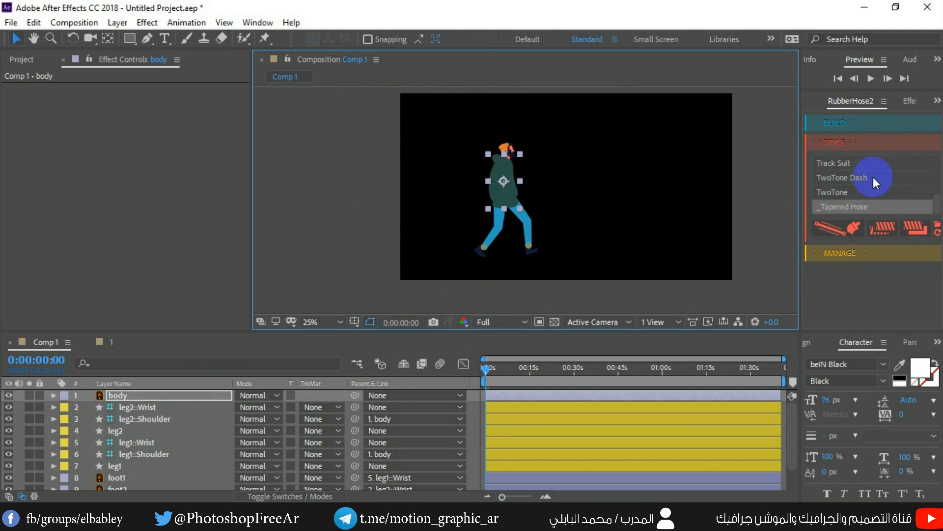
Open the Walker tool script and add a walker rig to Comp 1 with no layers selected
left_click(834, 124)
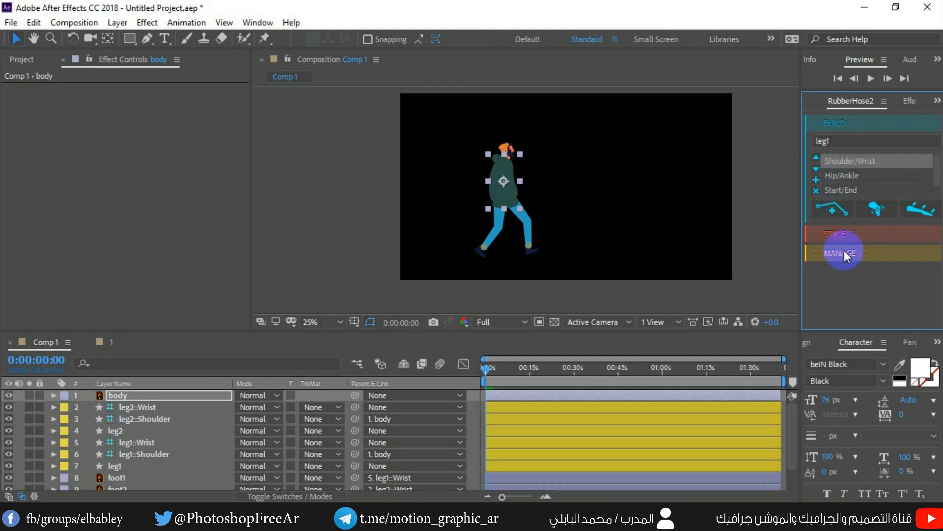
left_click(878, 211)
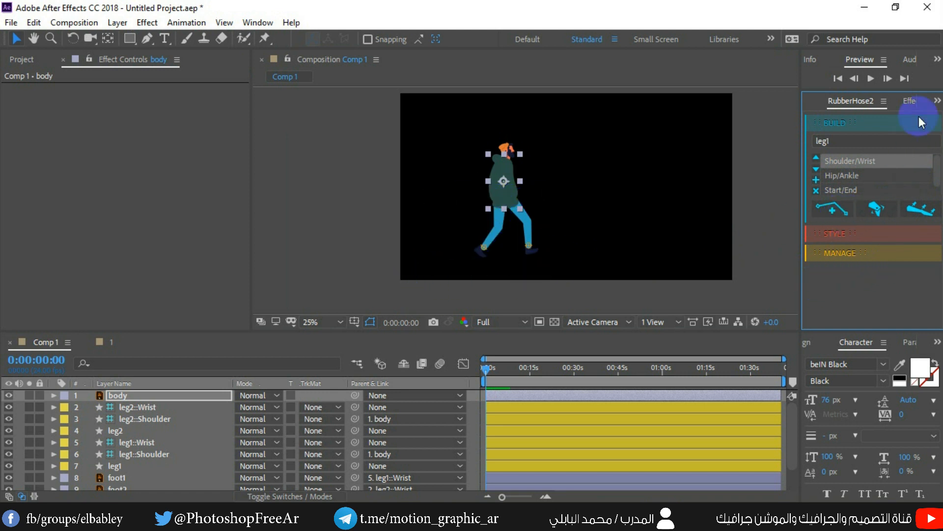
left_click(937, 100)
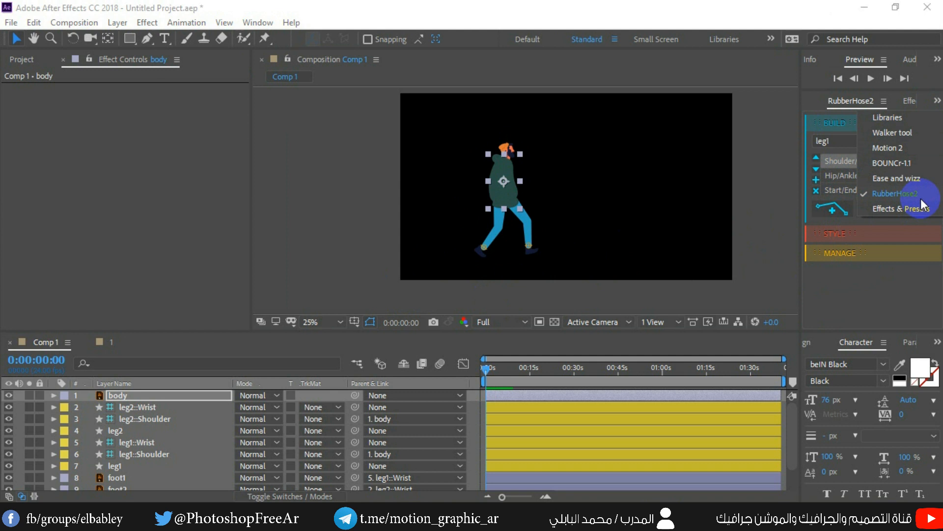
left_click(894, 133)
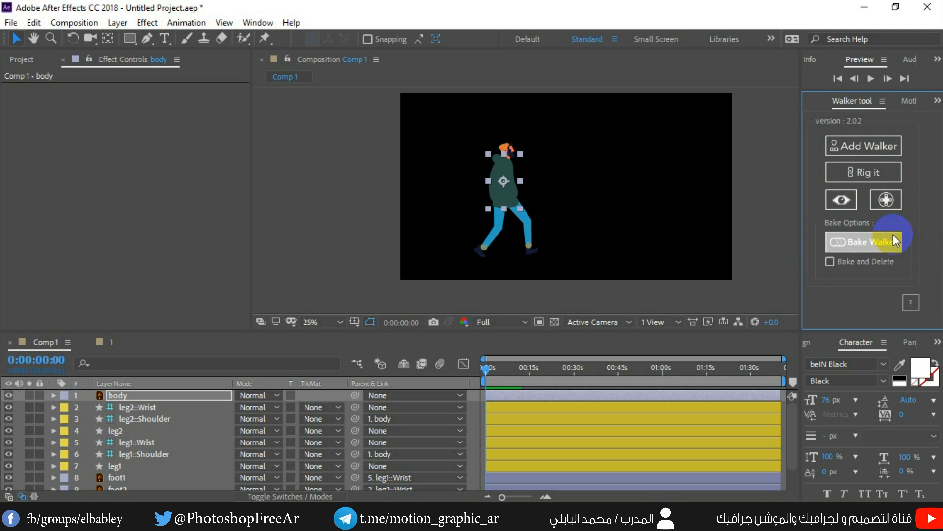
left_click(25, 417)
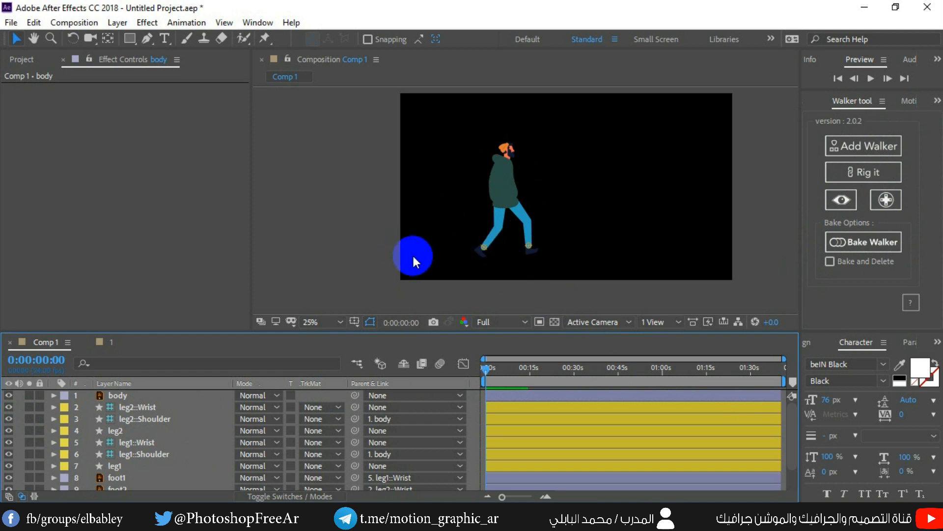
left_click(873, 149)
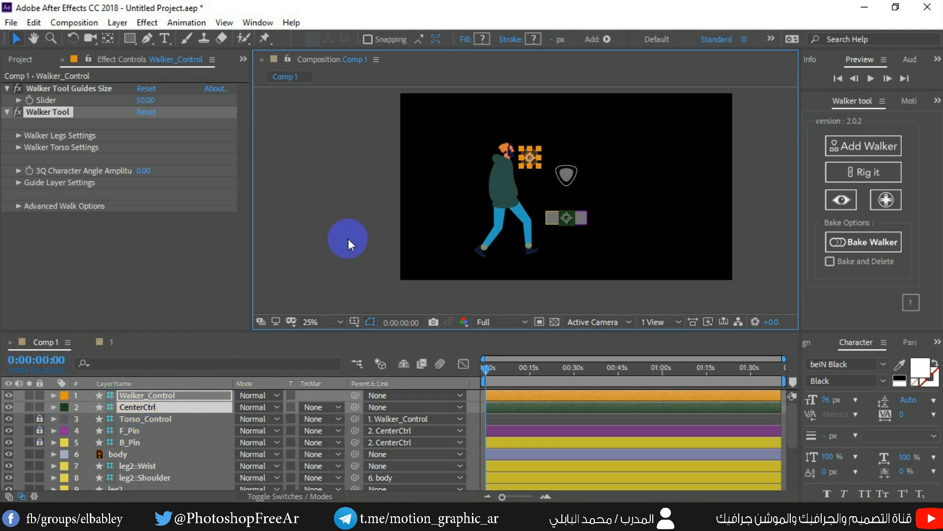
left_click(546, 267)
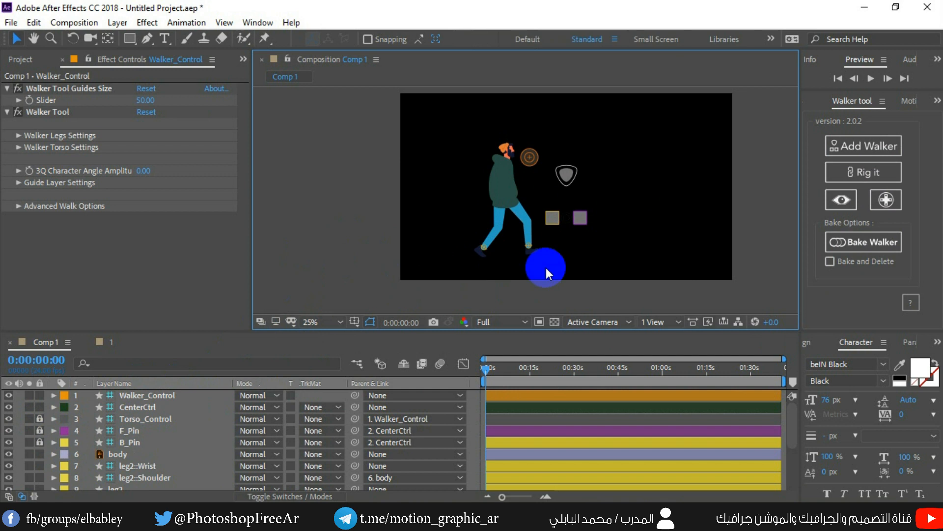
left_click_drag(583, 221, 564, 155)
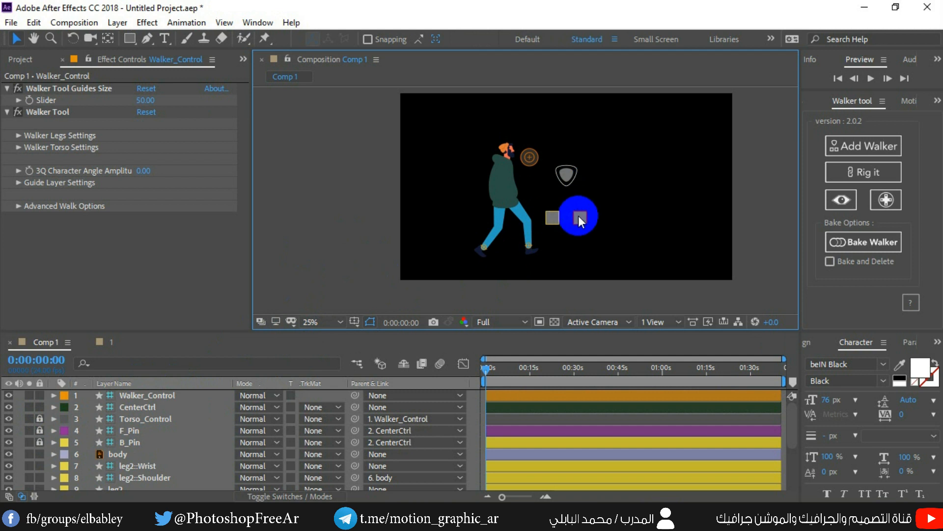
mouse_move(581, 221)
left_mouse_down()
mouse_move(554, 223)
mouse_move(584, 217)
mouse_move(545, 262)
mouse_move(530, 260)
mouse_move(580, 217)
mouse_move(478, 249)
mouse_move(558, 220)
mouse_move(533, 247)
mouse_move(609, 209)
mouse_move(489, 259)
mouse_move(589, 265)
mouse_move(468, 257)
mouse_move(517, 211)
mouse_move(578, 221)
left_mouse_up()
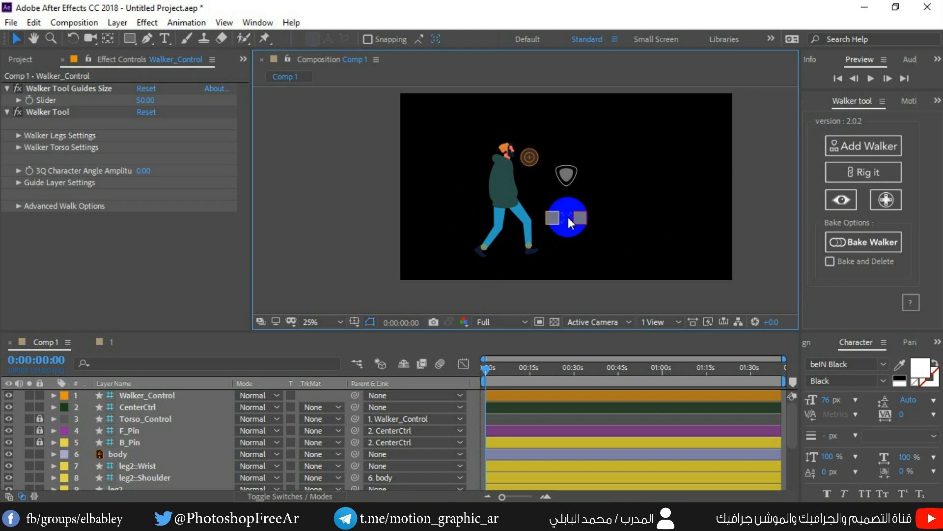
left_click(182, 377)
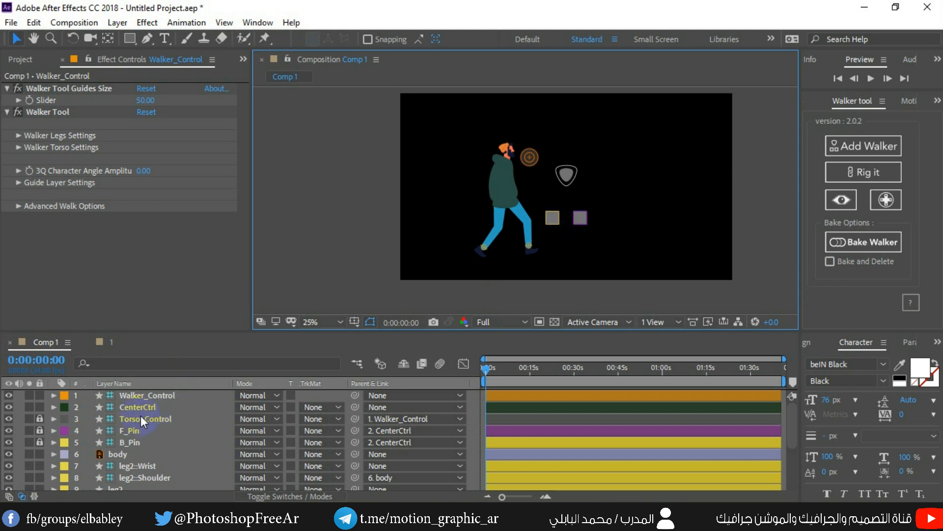
Move the CenterCtrl guide down and back so that it sits between the character's feet
left_click(140, 396)
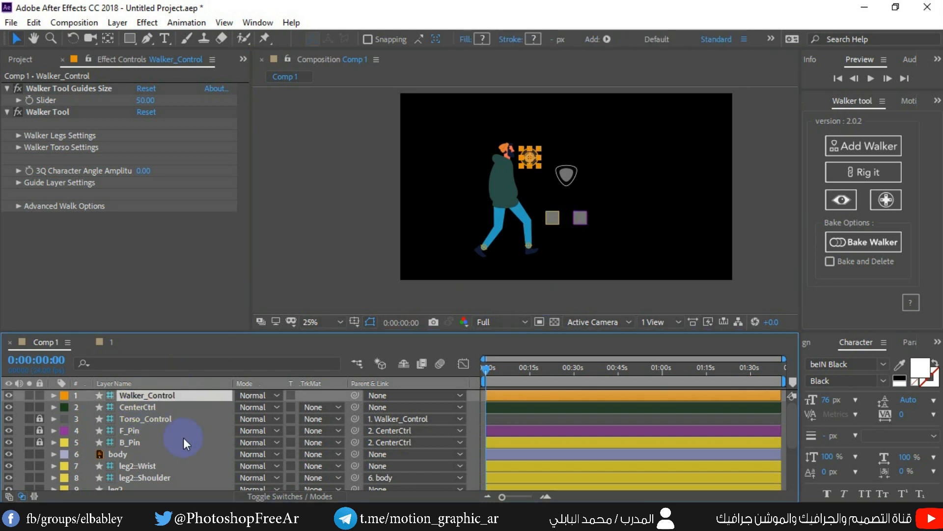
left_click(145, 408)
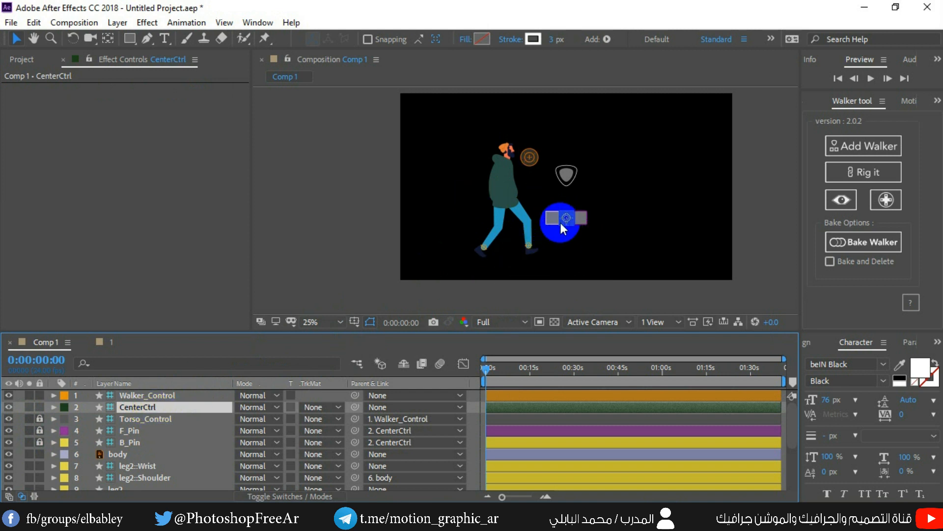
left_click_drag(564, 219, 507, 245)
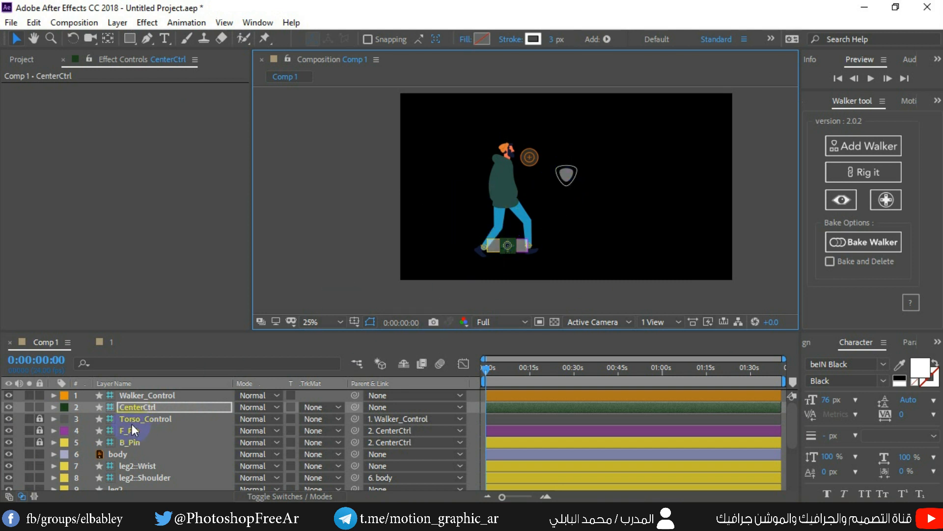
Move the Walker_Control controller behind the character's back so that the torso guide sits over the hips
left_click(135, 395)
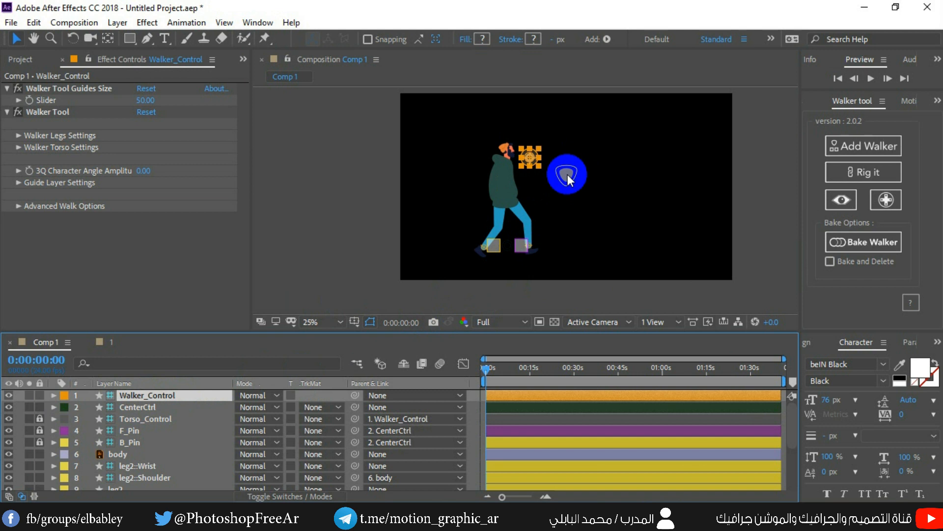
left_click(326, 323)
left_click(327, 76)
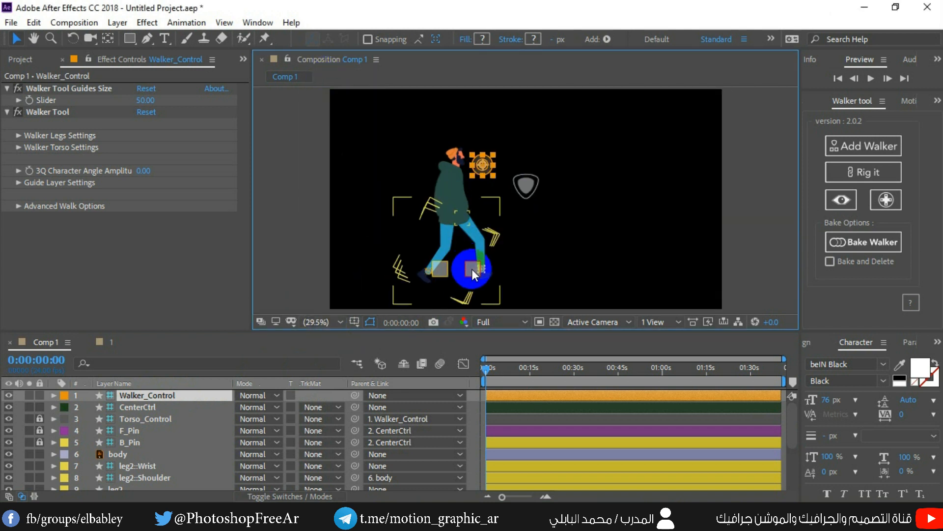
left_click_drag(467, 269, 532, 216)
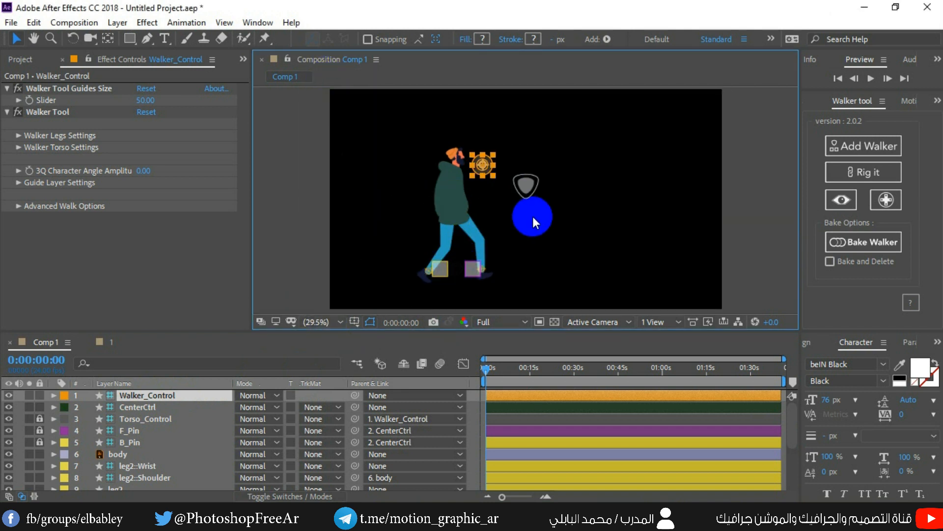
left_click_drag(486, 175, 411, 194)
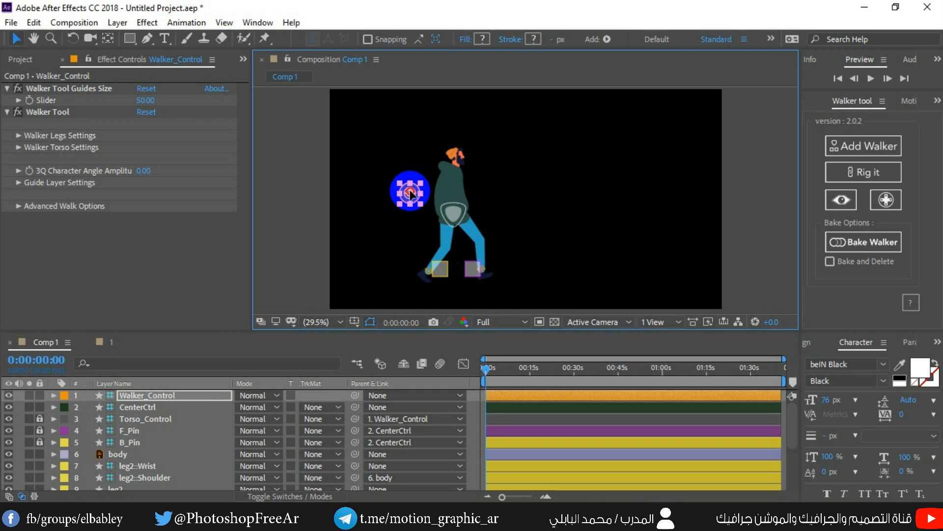
left_click_drag(411, 194, 386, 242)
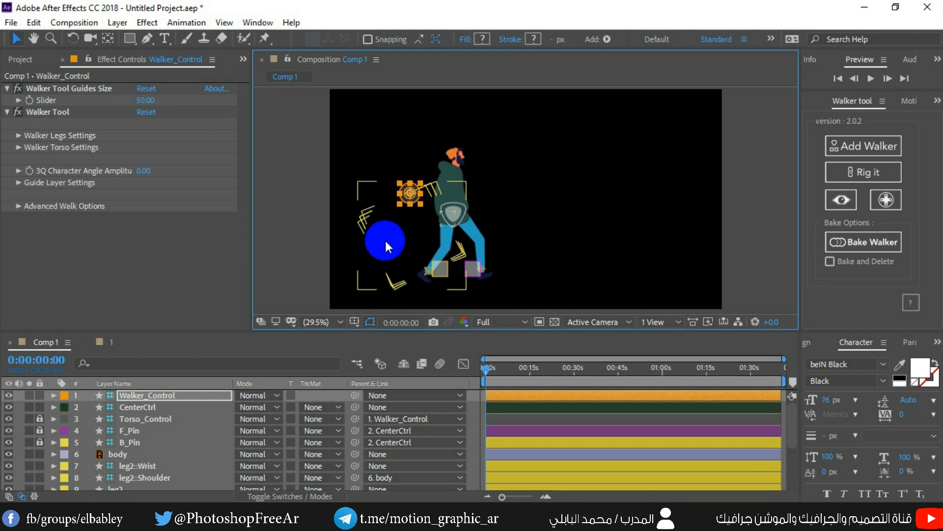
Move the CenterCtrl guide slightly down so that both pin squares line up with the character's feet
left_click(202, 442)
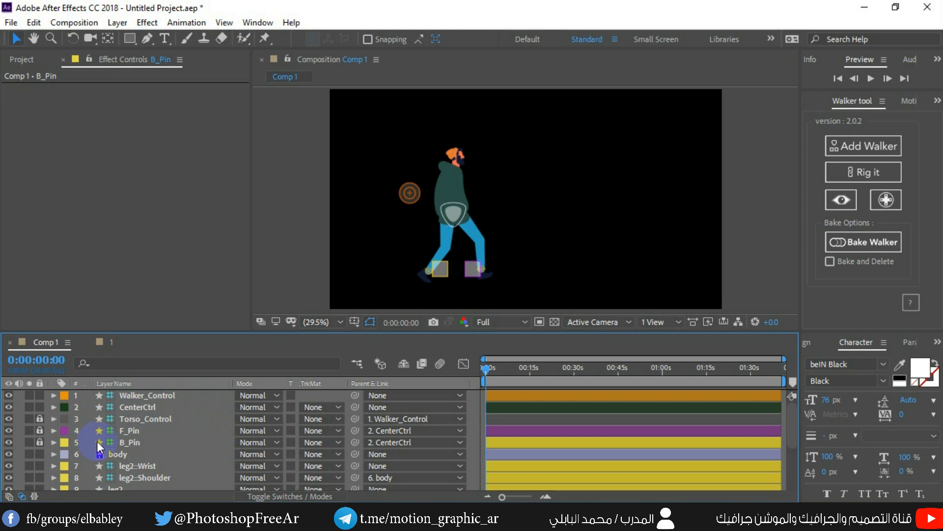
left_click(445, 270)
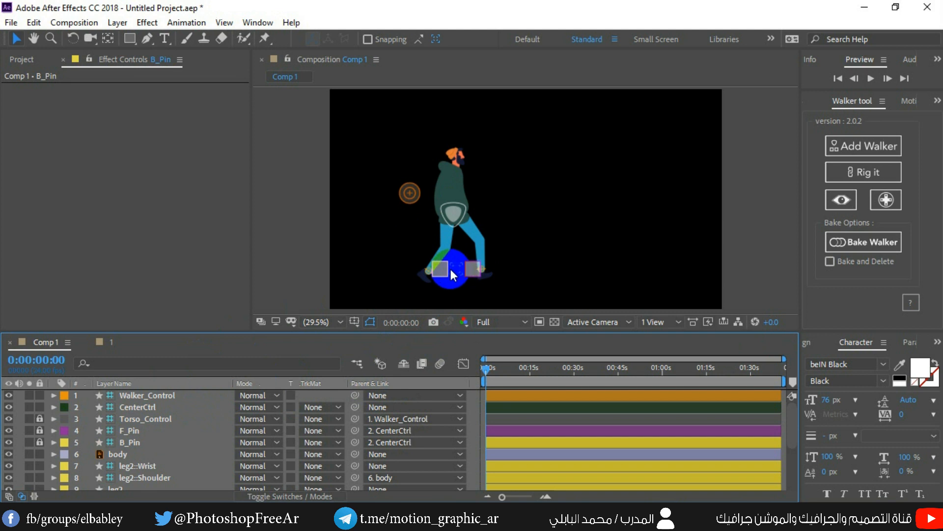
left_click(128, 407)
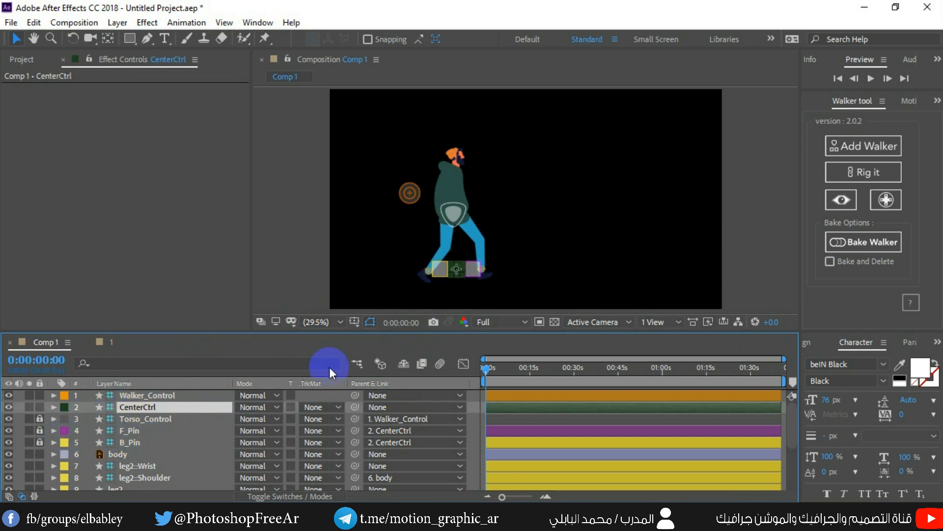
left_click(458, 269)
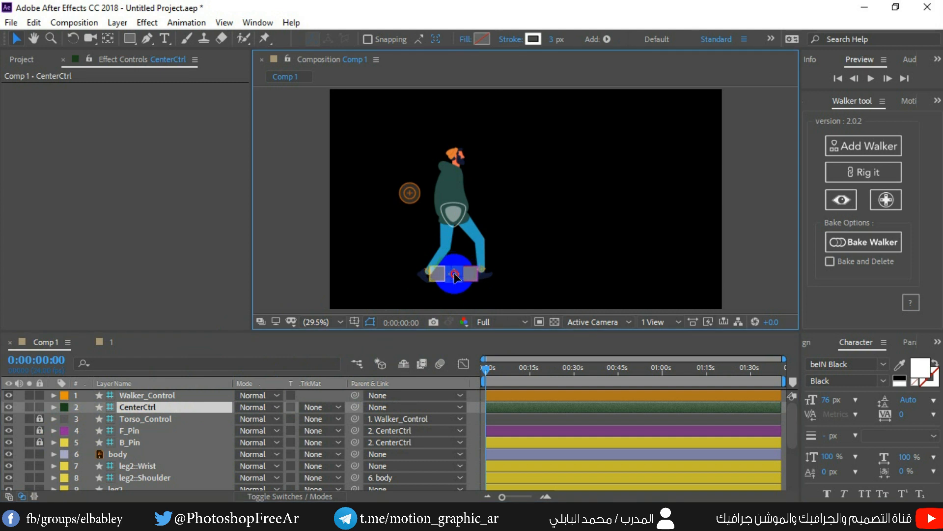
left_click(33, 438)
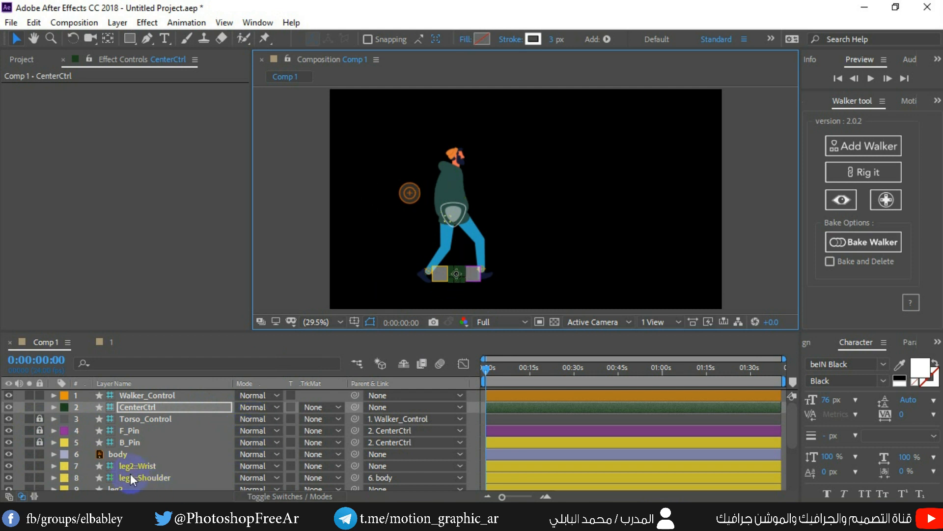
Move the leg1::Wrist controller to the middle of the purple F_Pin square
left_click(115, 456)
scroll(116, 461, "down", 2)
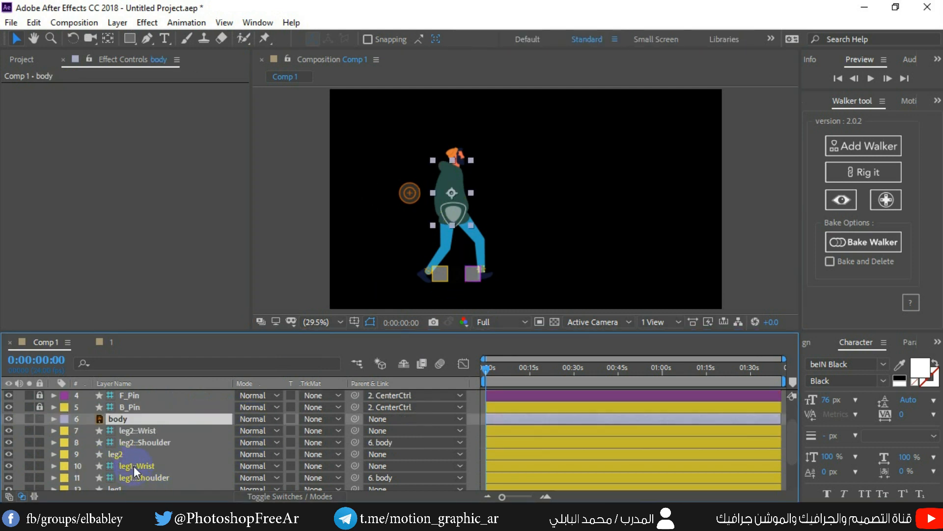
scroll(133, 465, "down", 2)
left_click(128, 466)
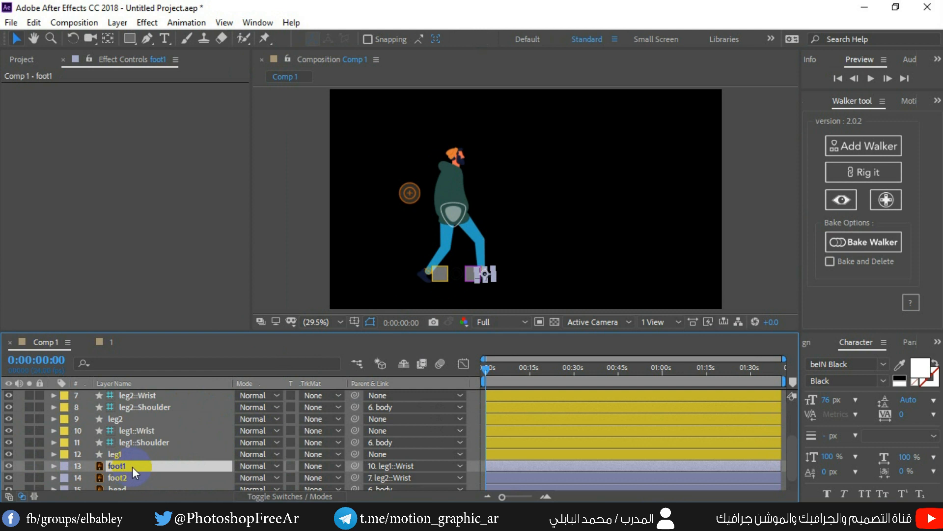
left_click(150, 430)
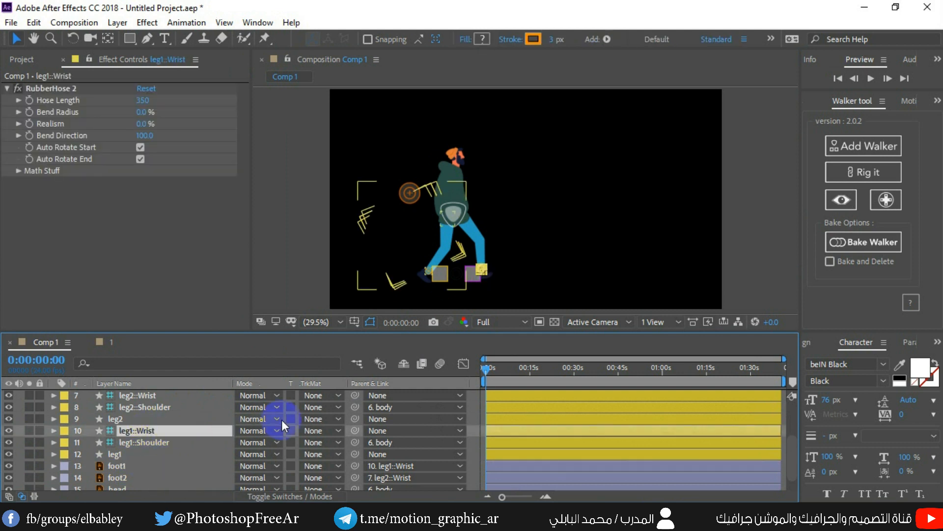
scroll(479, 287, "up", 6)
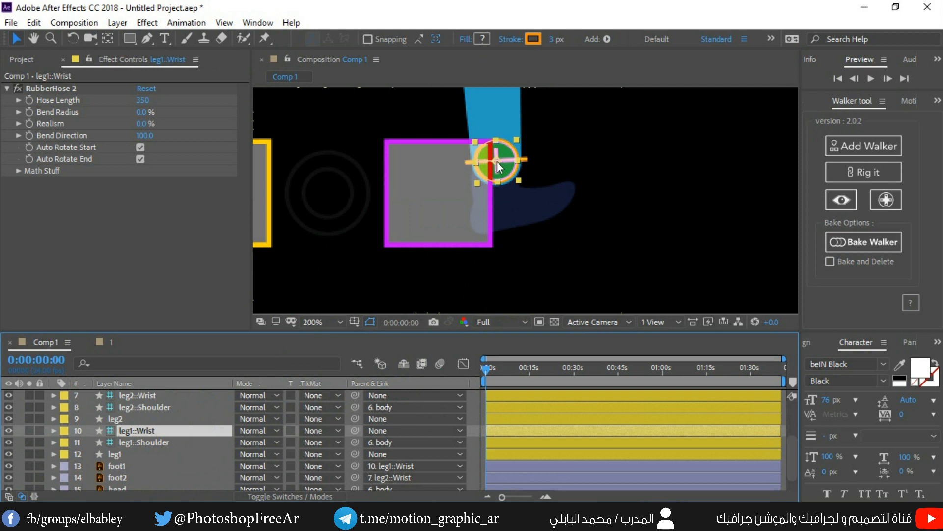
mouse_move(497, 161)
left_mouse_down()
mouse_move(432, 186)
mouse_move(439, 199)
left_mouse_up()
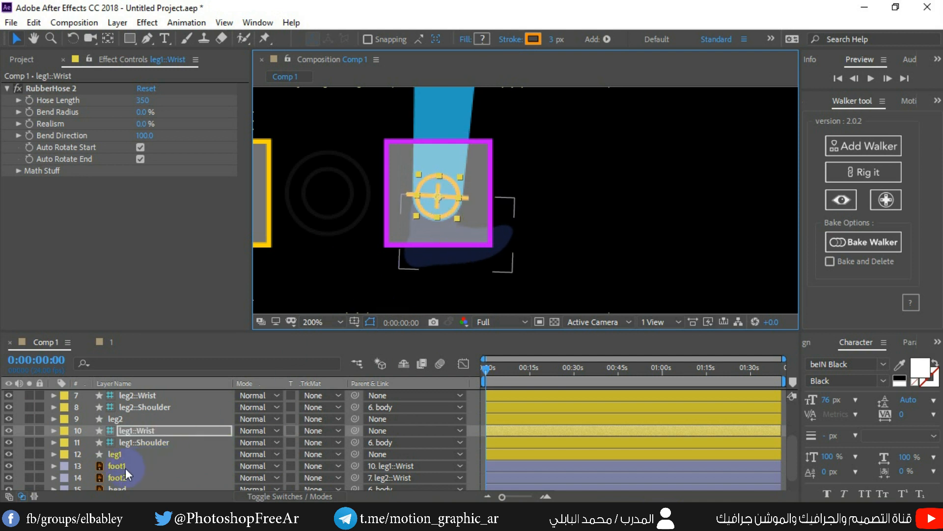
Set the foot1 layer's rotation to 92° so that the front foot lies flat
left_click(123, 467)
key("r")
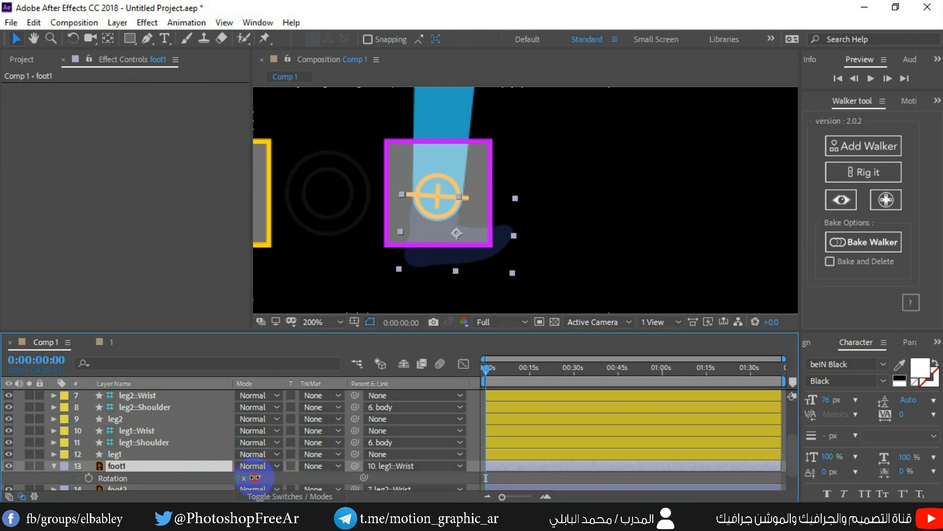
left_click_drag(255, 477, 261, 478)
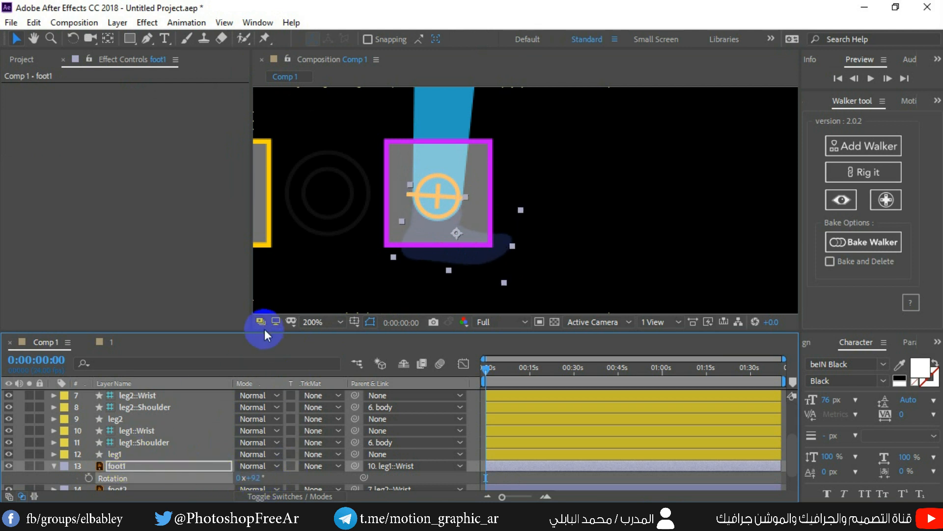
Move the leg2::Wrist controller to the middle of the yellow B_Pin square
key("space")
left_click_drag(347, 217, 604, 213)
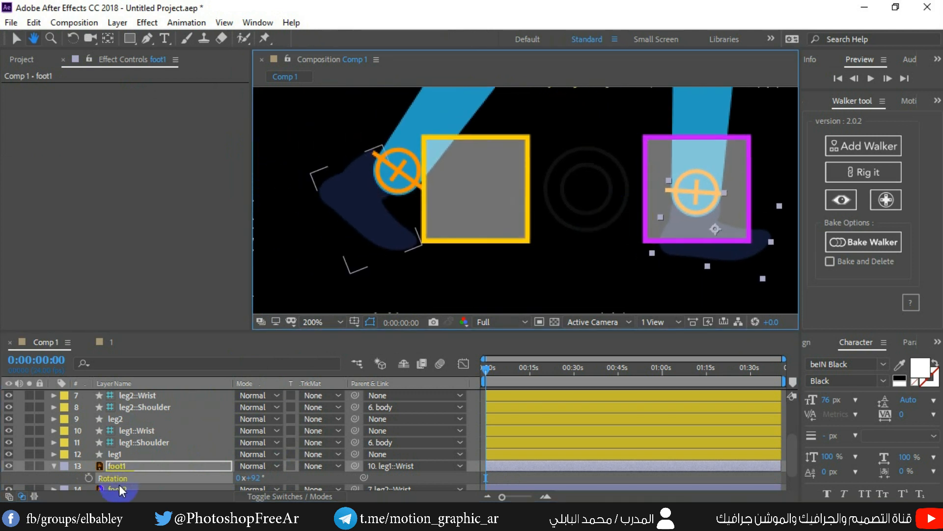
scroll(135, 435, "up", 3)
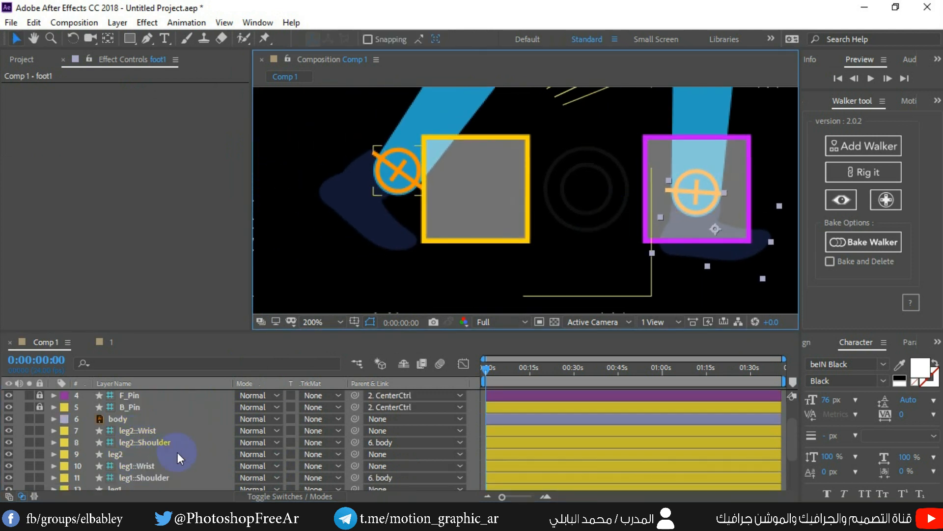
left_click(138, 431)
left_click(429, 176)
left_click_drag(429, 177, 471, 190)
Set the foot2 layer's rotation to -88.5° and shift the foot forward beneath its ankle
scroll(117, 457, "down", 3)
left_click(122, 466)
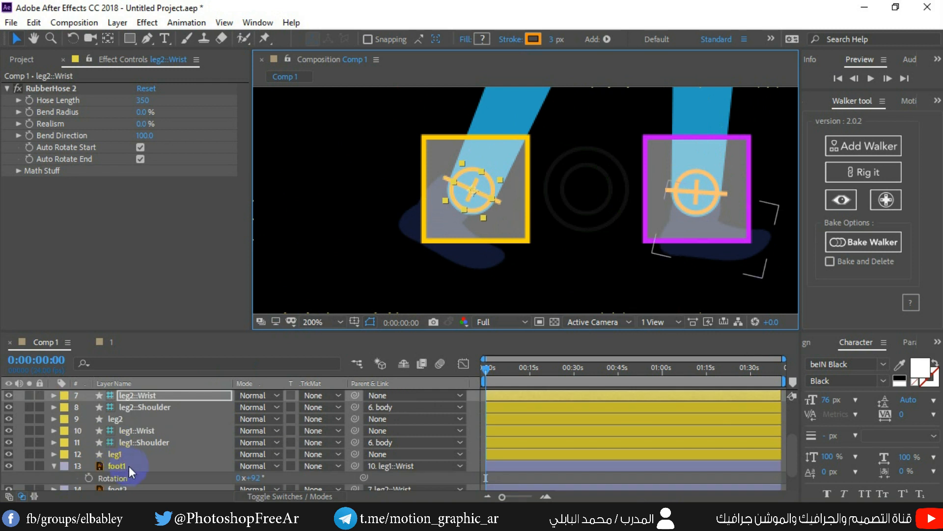
key("r")
scroll(123, 469, "down", 3)
left_click(120, 459)
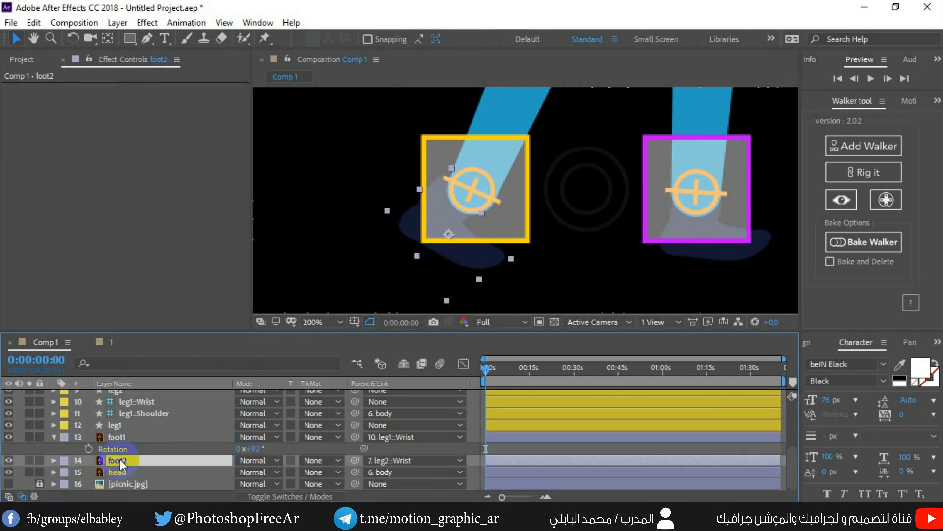
key("r")
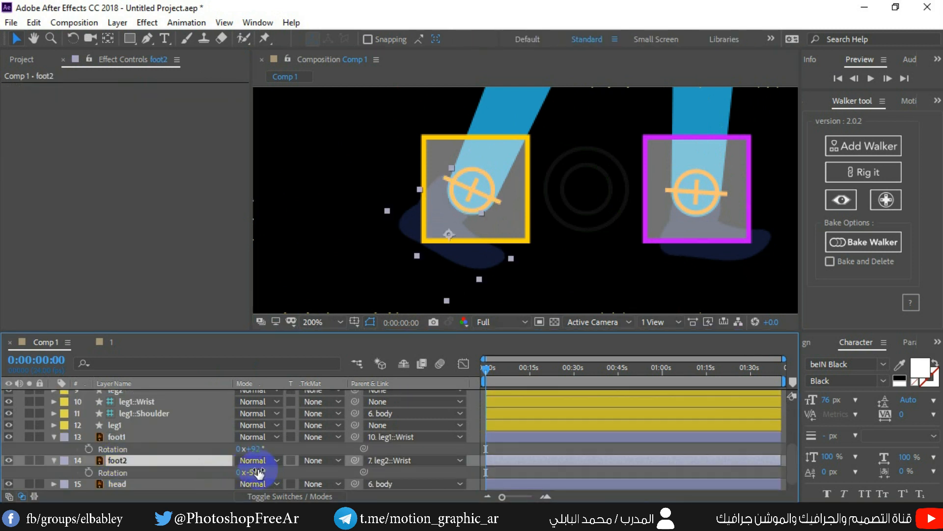
left_click_drag(253, 470, 238, 471)
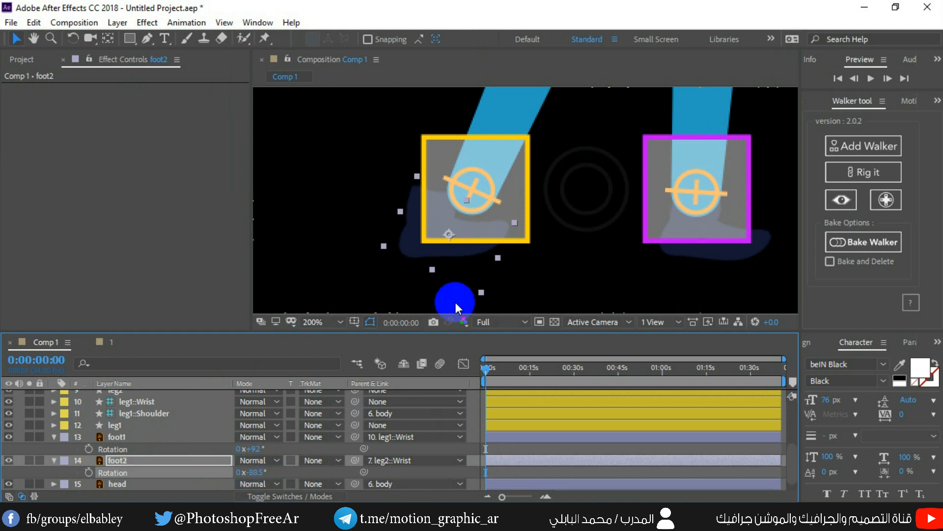
left_click_drag(456, 233, 485, 235)
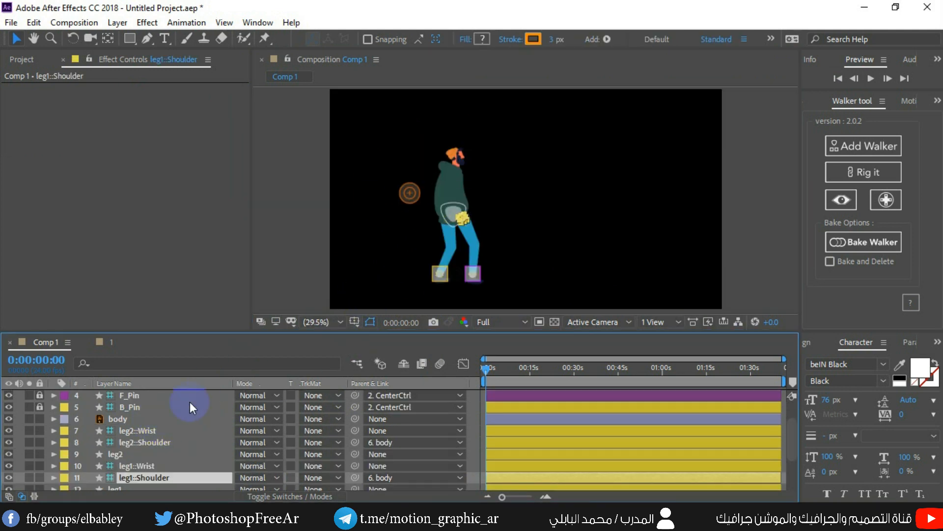
Rig the body, leg2::Wrist and leg1::Wrist layers to the walker and preview the walk cycle
left_click(122, 419)
left_click(152, 431, "ctrl")
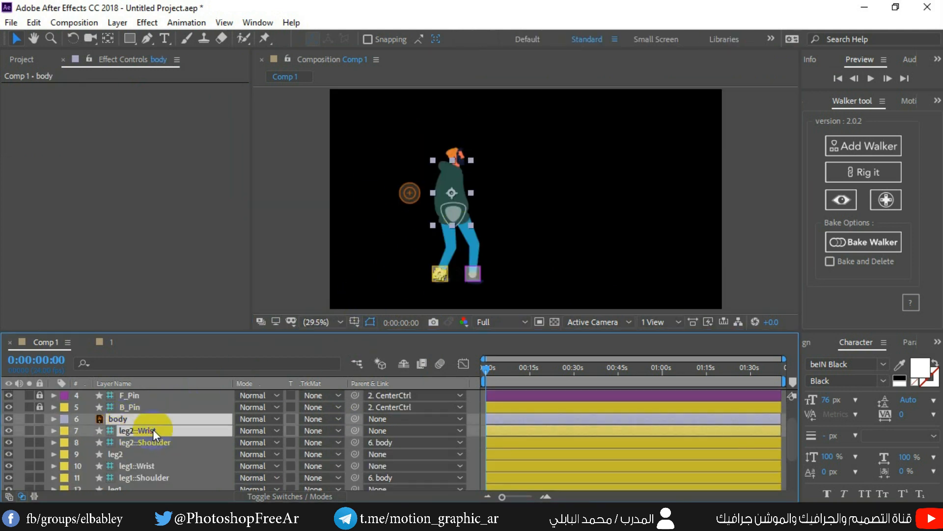
left_click(142, 468, "ctrl")
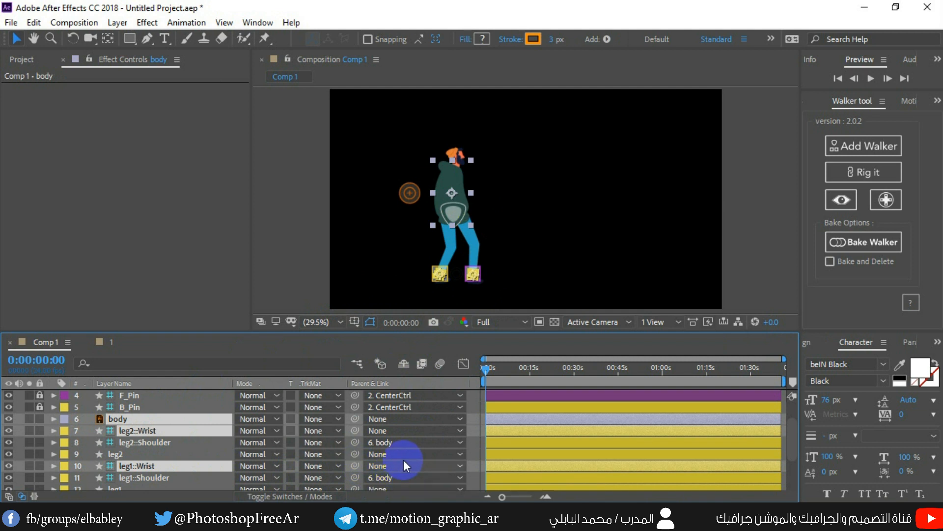
left_click(885, 150)
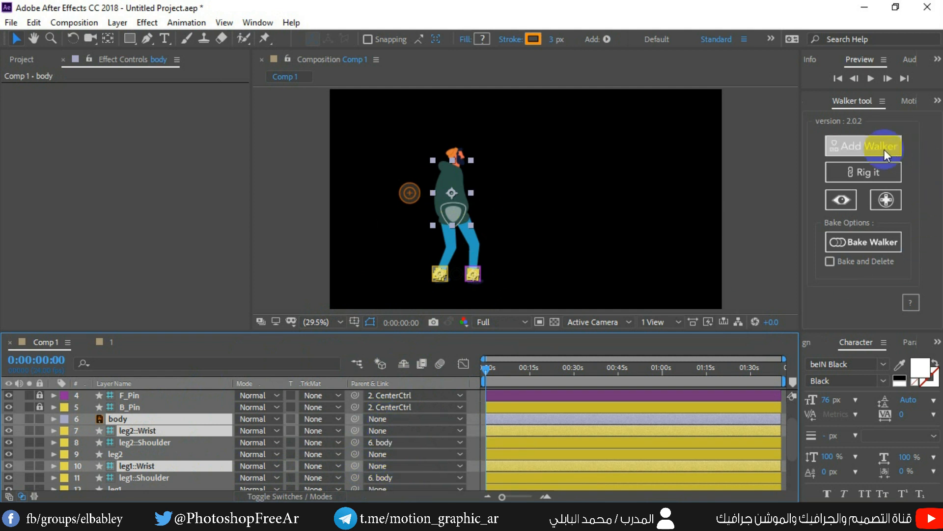
left_click(859, 167)
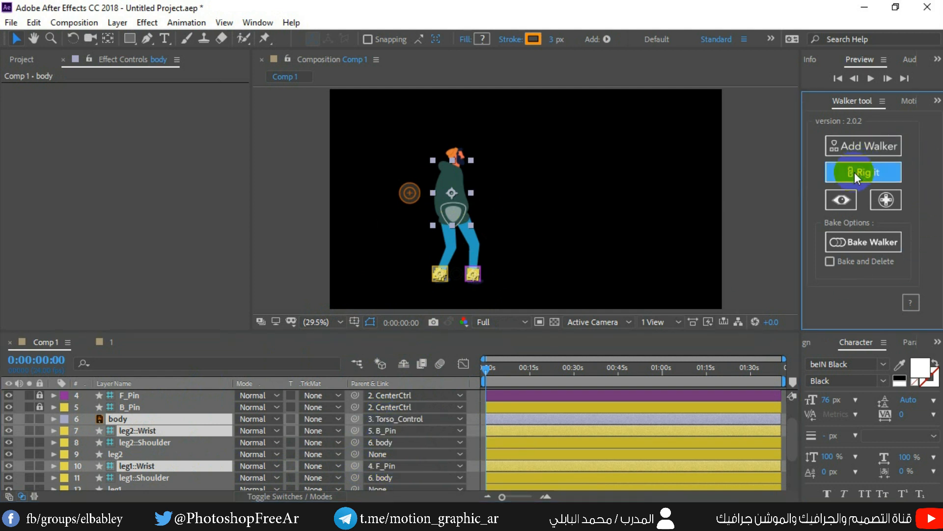
left_click(871, 78)
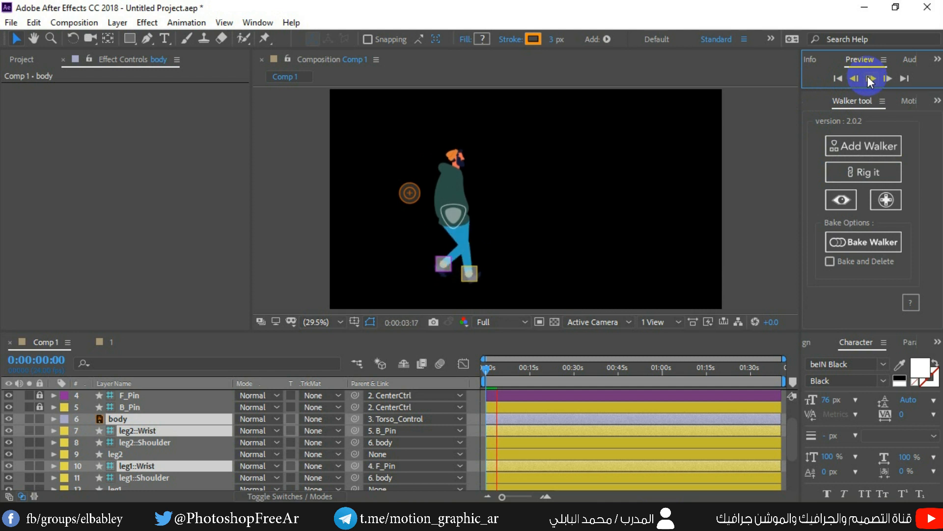
left_click(871, 81)
Make the picnic.jpg background visible and preview the character walking in front of it
scroll(222, 470, "down", 3)
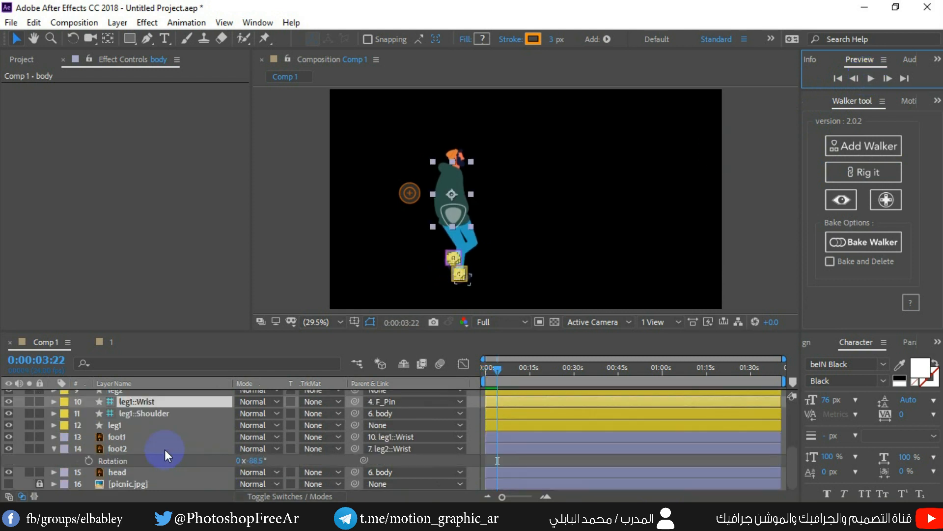
left_click(15, 480)
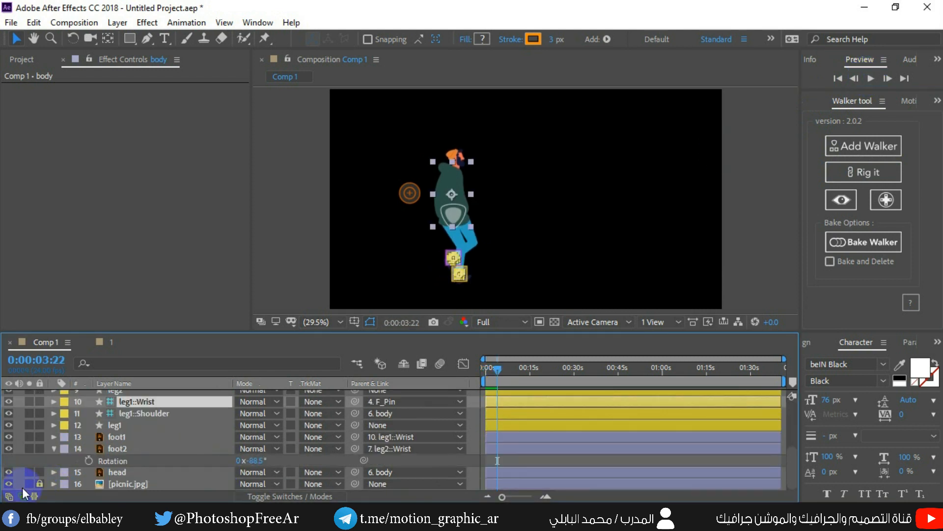
left_click(869, 80)
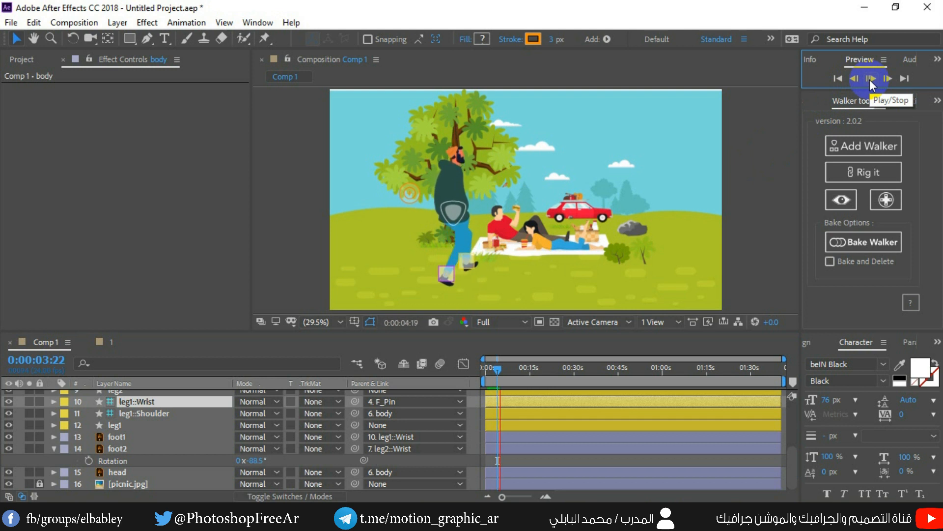
left_click(869, 80)
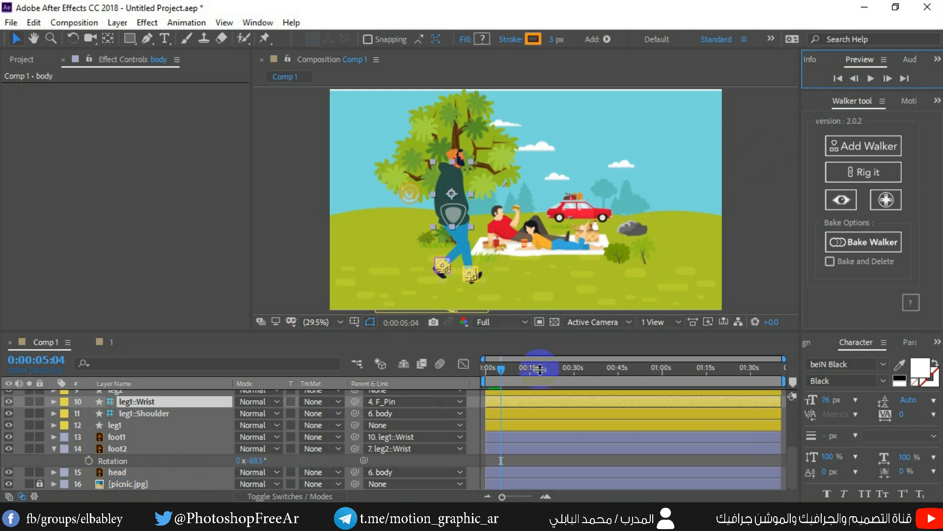
Search the effects and presets for "off"
left_click(937, 101)
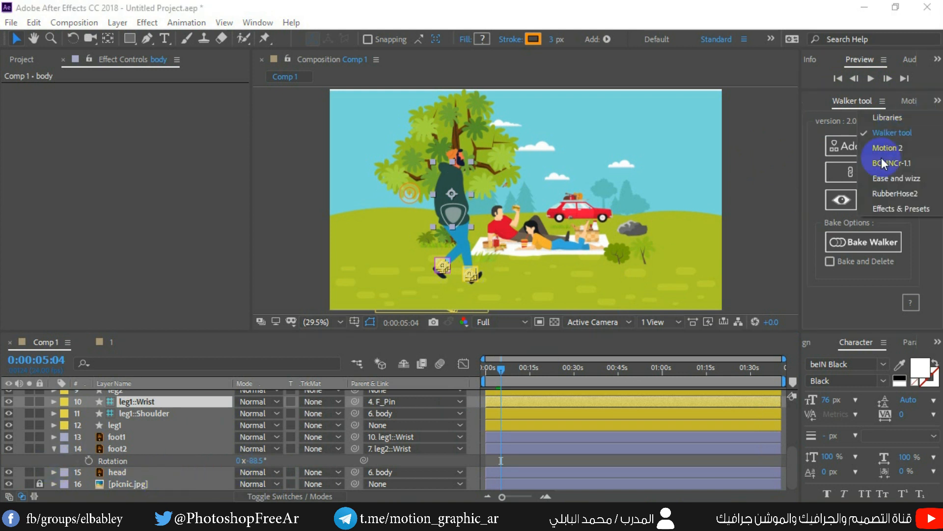
left_click(887, 209)
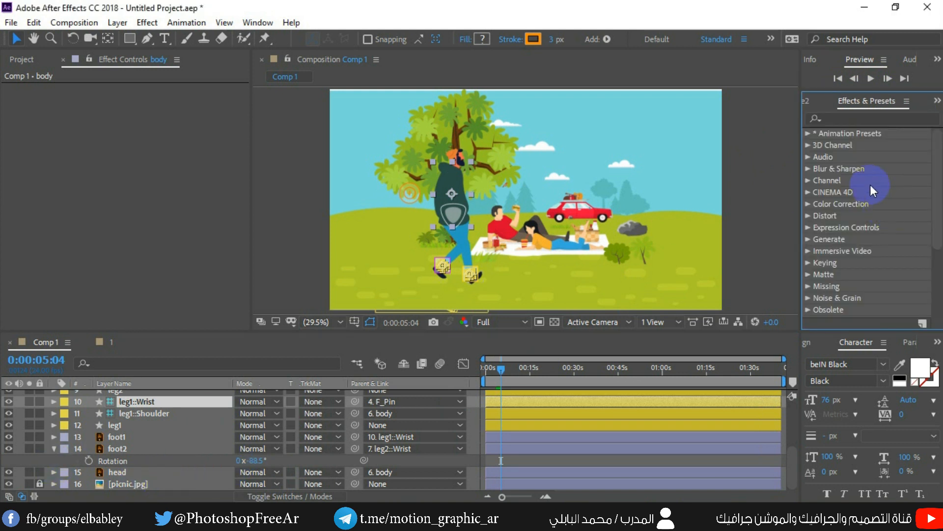
left_click(851, 118)
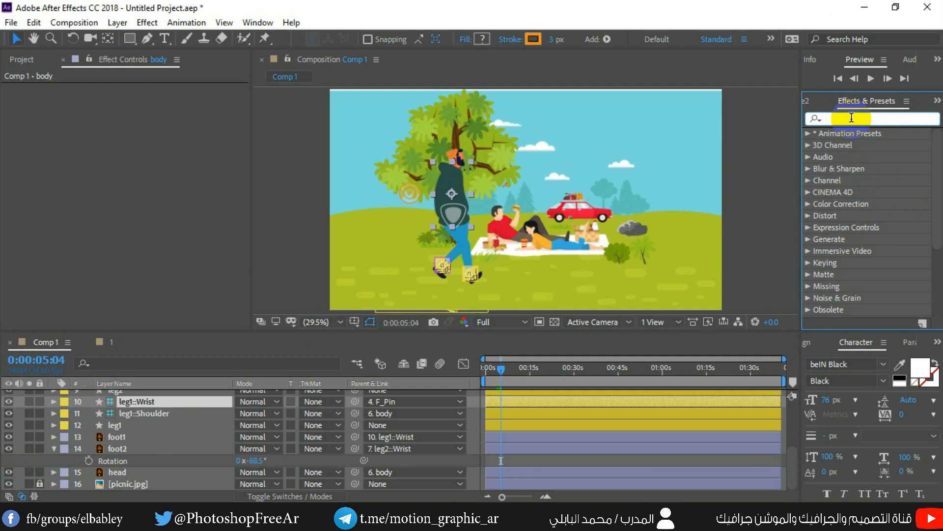
type("off")
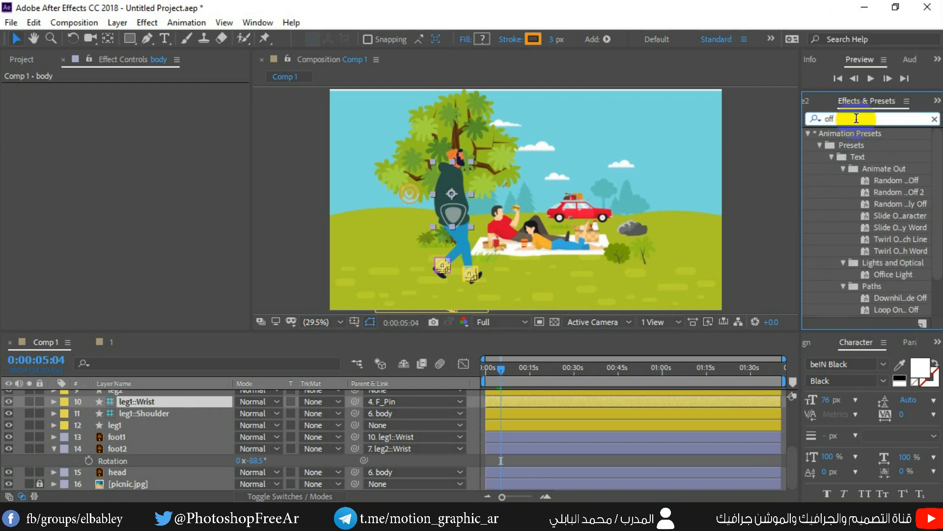
Search the effects for "offs", unlock the picnic.jpg background layer and apply the Offset effect to it
type("s")
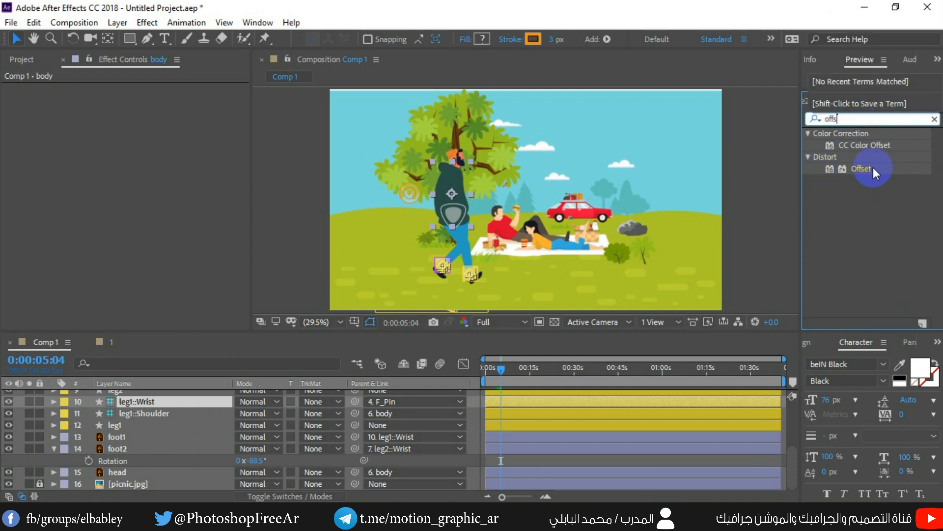
left_click_drag(874, 167, 886, 145)
left_click(39, 483)
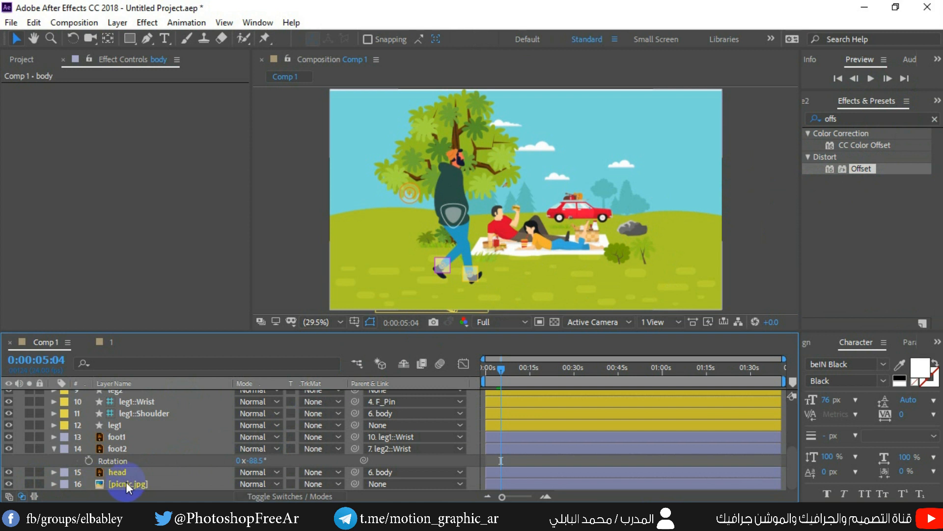
left_click(127, 484)
left_click_drag(854, 172, 587, 225)
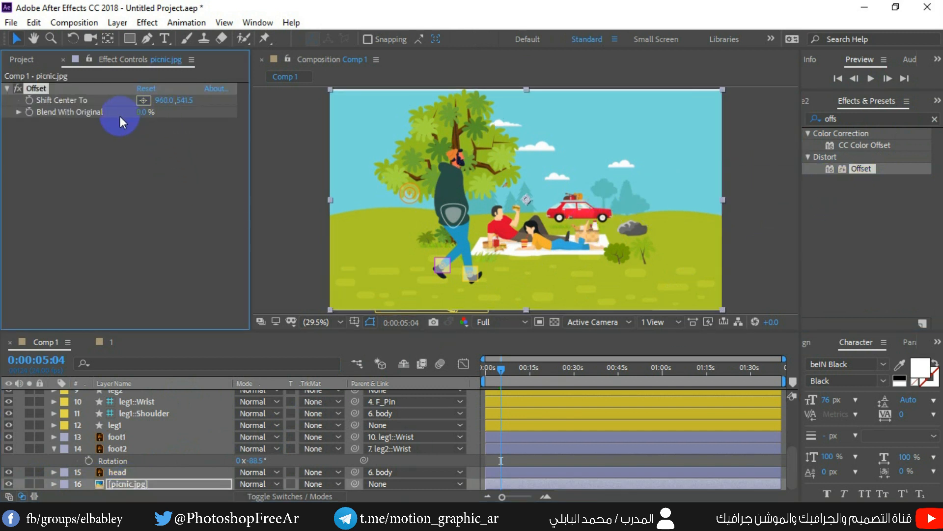
Return the playhead to the first frame and set the composition preview resolution to Quarter
mouse_move(502, 371)
left_mouse_down()
mouse_move(442, 367)
mouse_move(495, 383)
left_mouse_up()
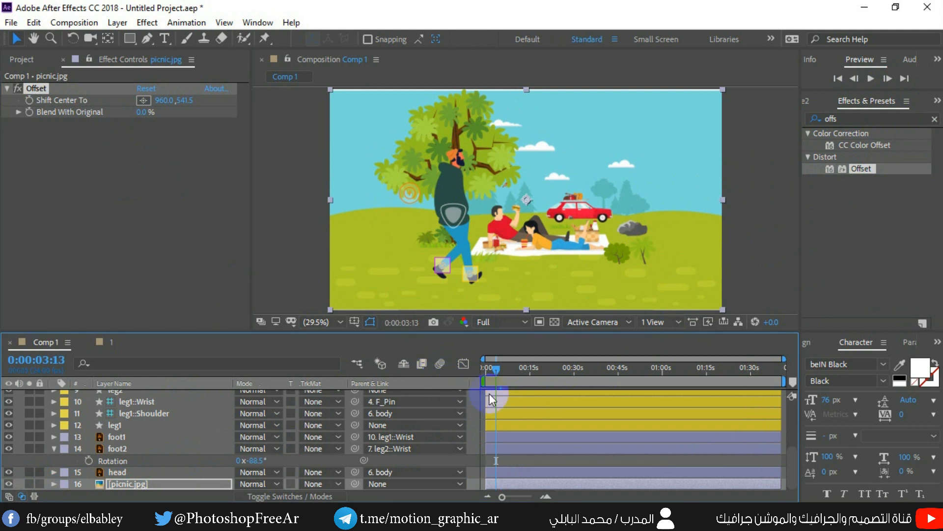
left_click(838, 79)
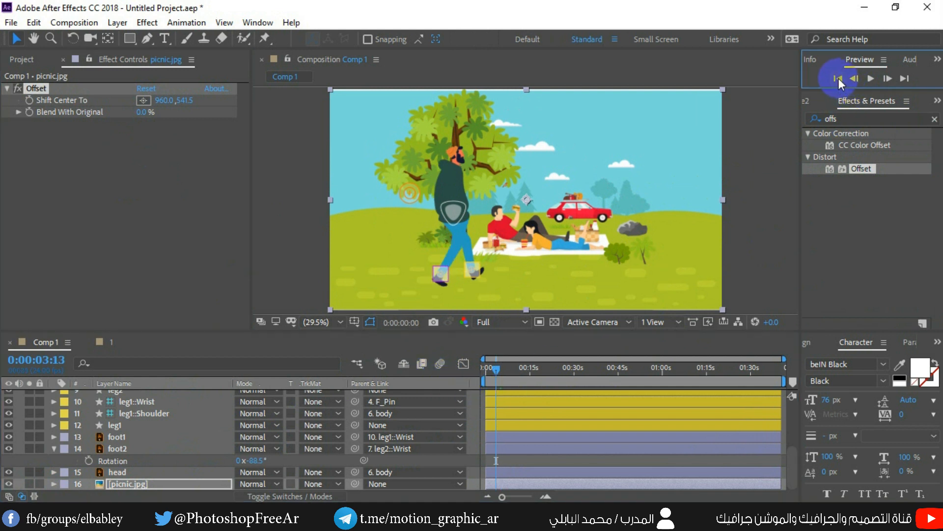
left_click(496, 323)
left_click(498, 399)
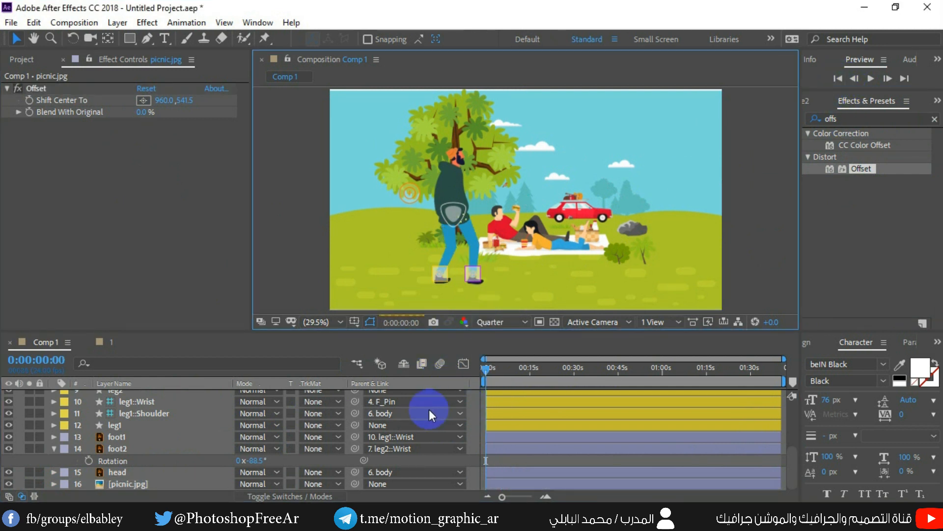
Add a Shift Center To keyframe for the Offset effect at the start of picnic.jpg and reveal it in the timeline
left_click(117, 484)
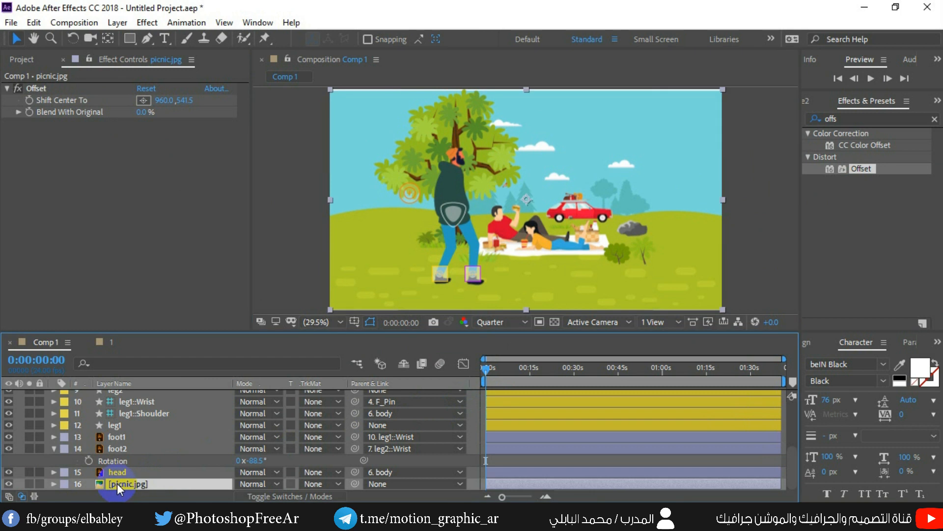
left_click(29, 101)
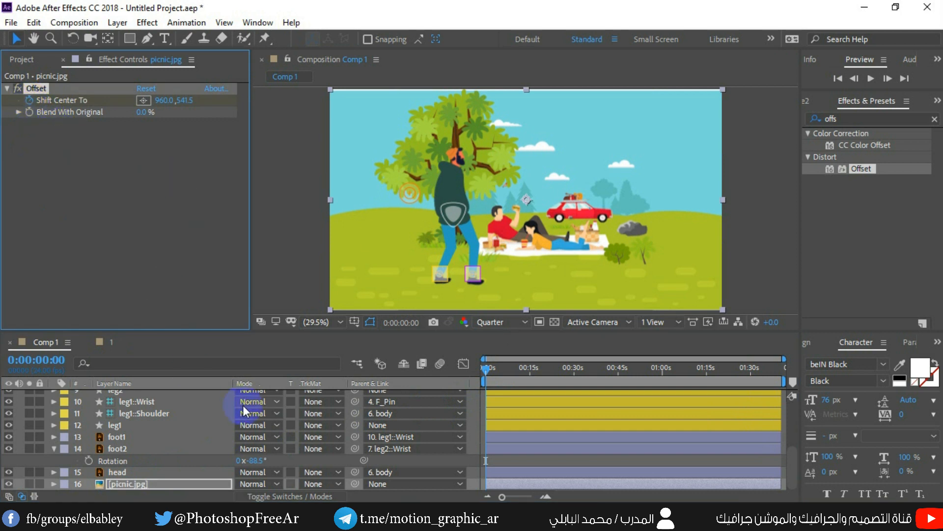
key("u")
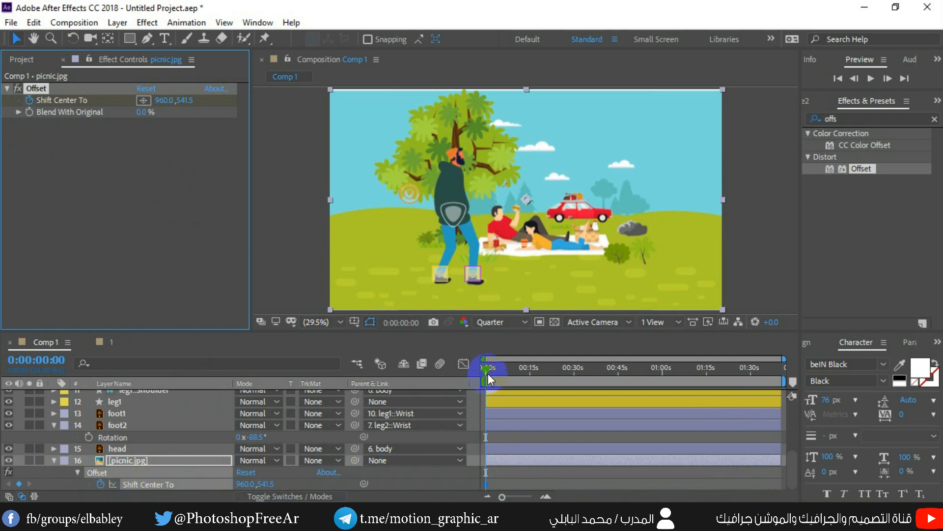
At 0:00:13:04, set the background's horizontal Shift Center To value to 365.0 and preview the scrolling from the start
left_click_drag(488, 374, 526, 373)
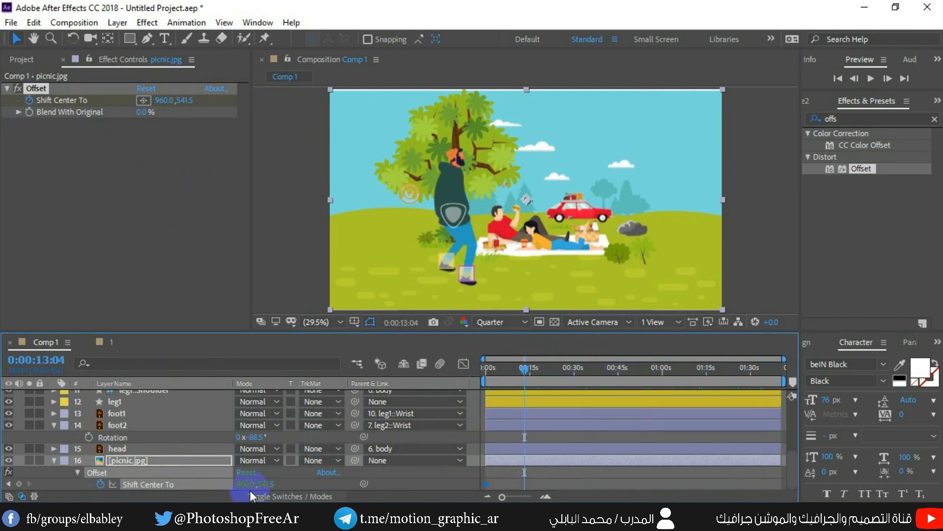
left_click_drag(243, 484, 53, 484)
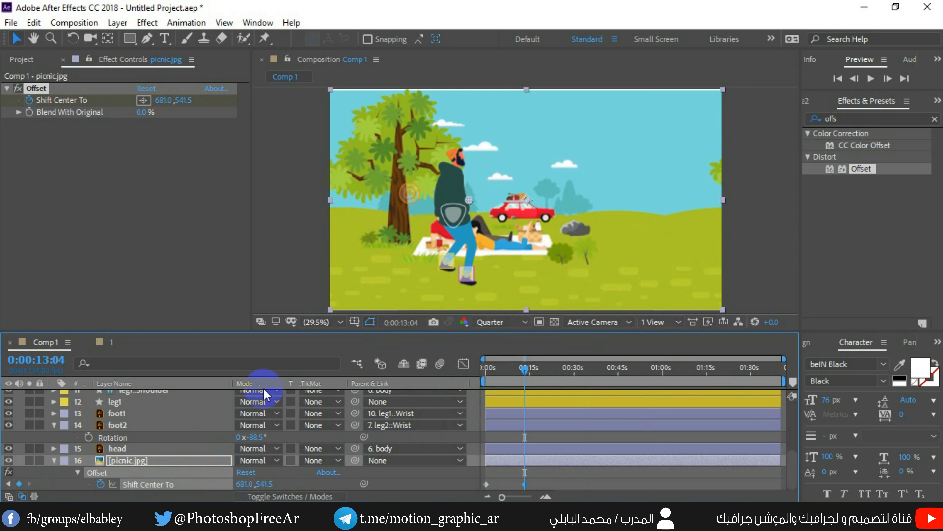
left_click_drag(244, 493, 148, 488)
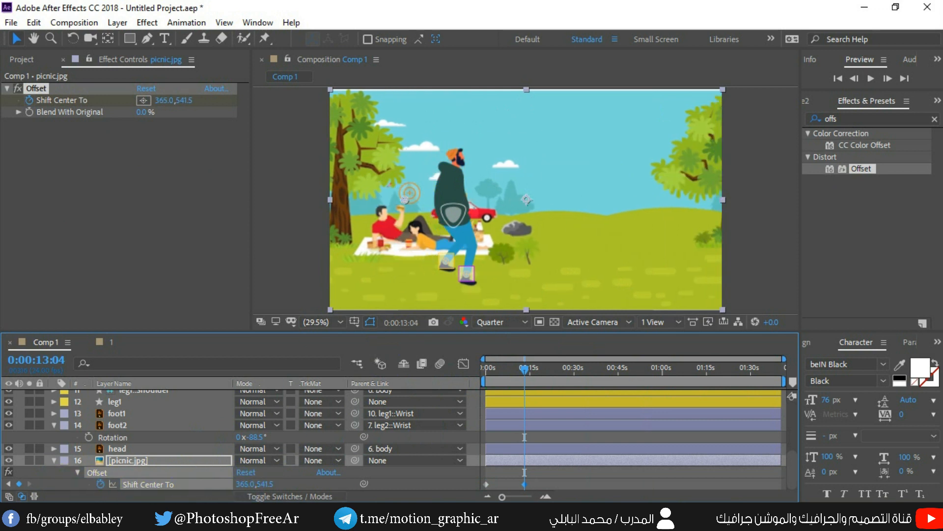
left_click(838, 79)
left_click(870, 79)
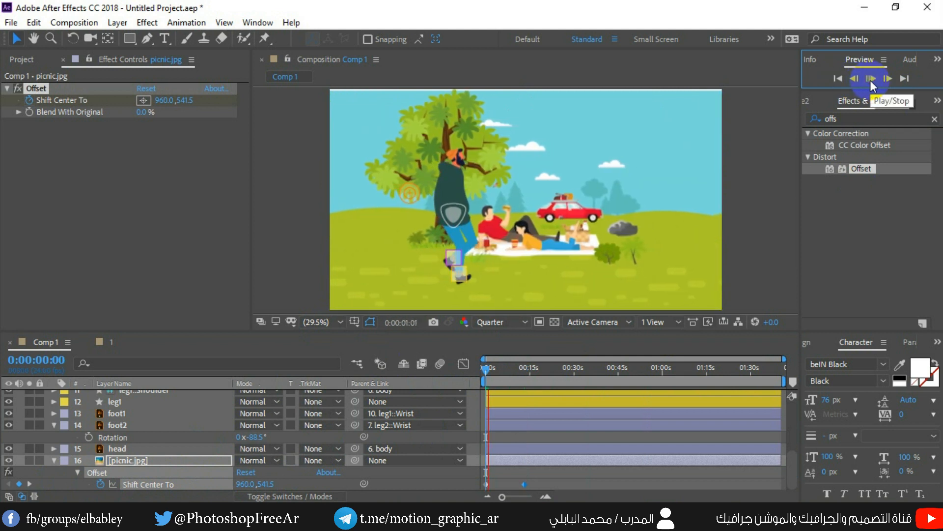
left_click(870, 81)
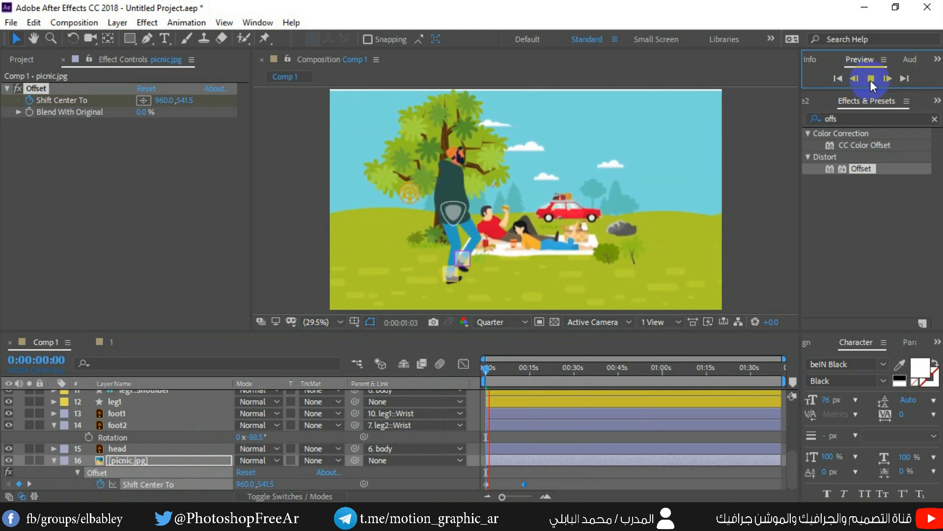
Set the horizontal Shift Center To value at the 0:00:13:04 keyframe to -129.0 and preview the background scroll
left_click(30, 483)
left_click_drag(246, 483, 125, 484)
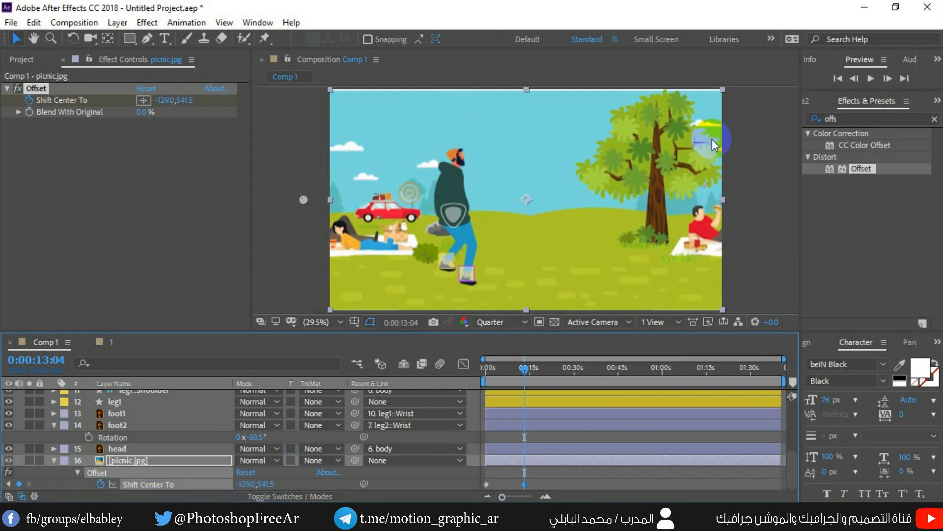
left_click(837, 79)
left_click(872, 80)
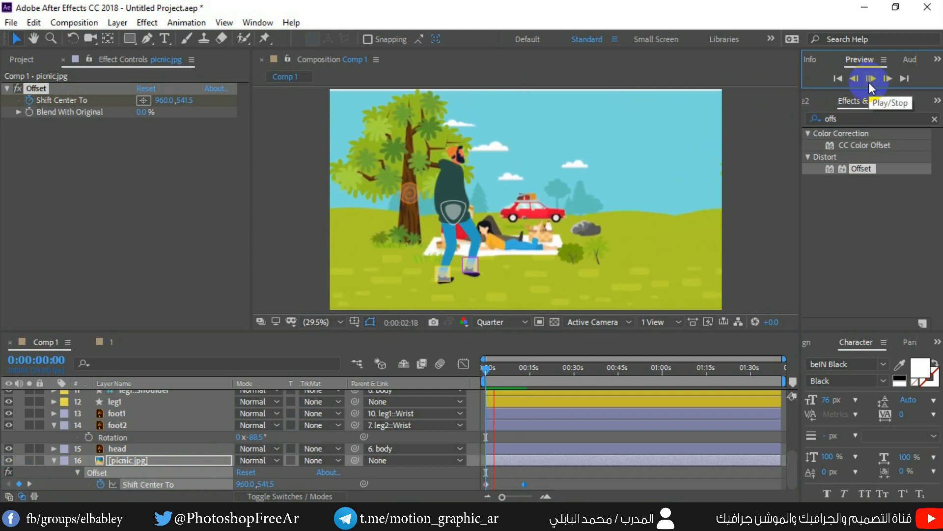
left_click(869, 81)
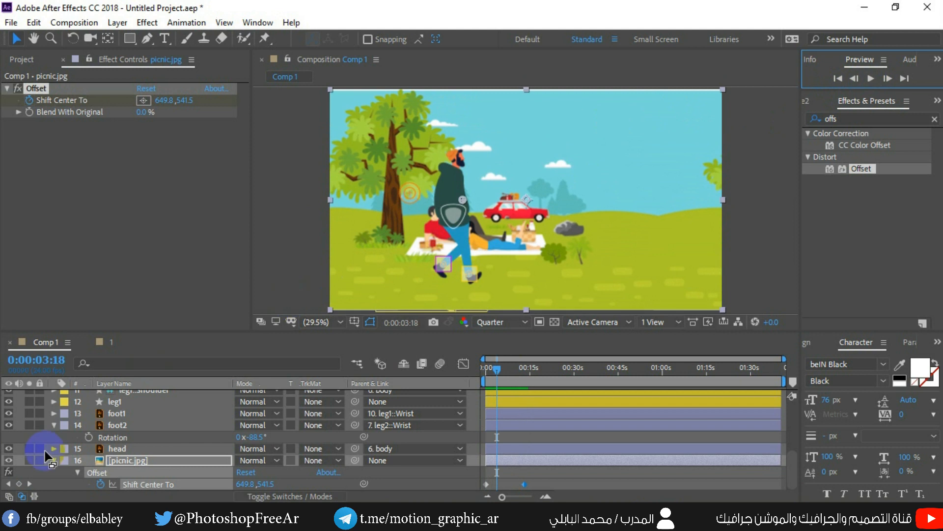
Hide the character's controller layers, including F_Pin, B_Pin and the Wrist and Shoulder controllers of both legs
scroll(46, 418, "up", 4)
left_click_drag(10, 394, 10, 403)
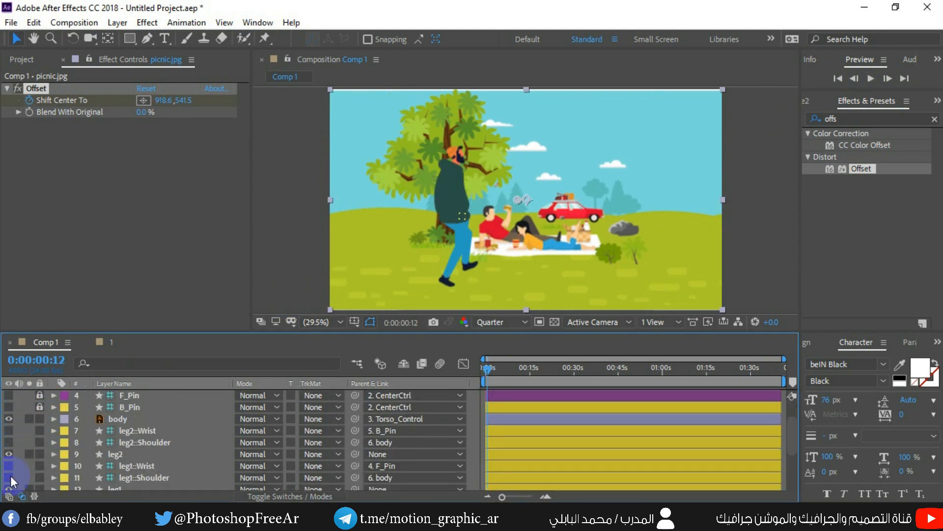
scroll(16, 461, "down", 1)
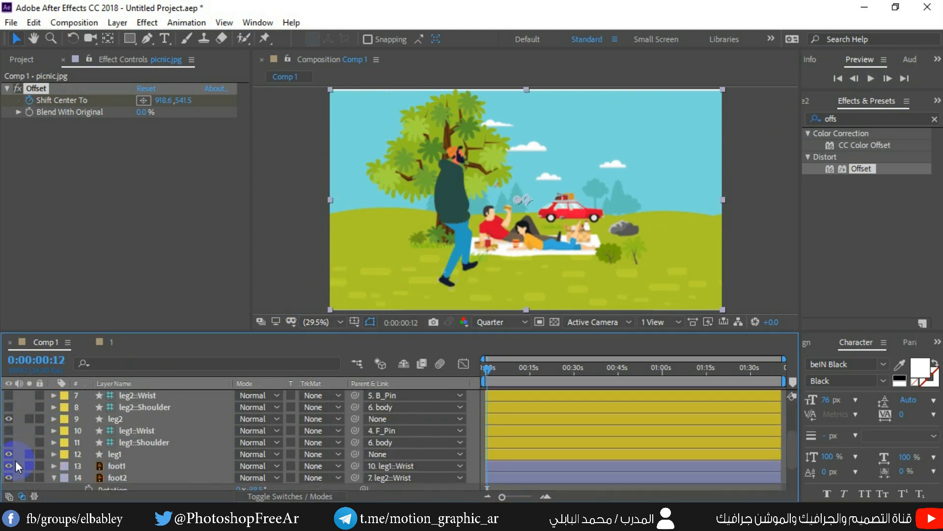
Play the walk animation from the first frame to check the character against the moving background
left_click(841, 78)
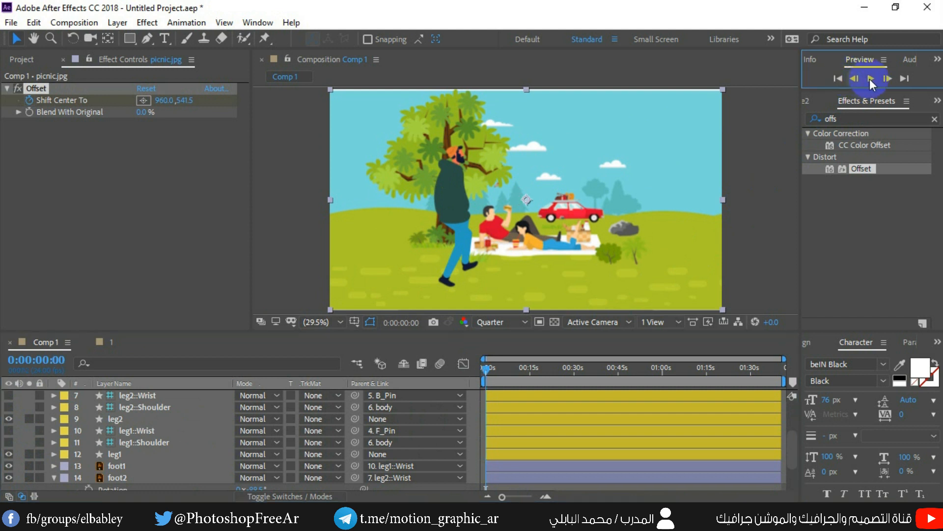
left_click(871, 79)
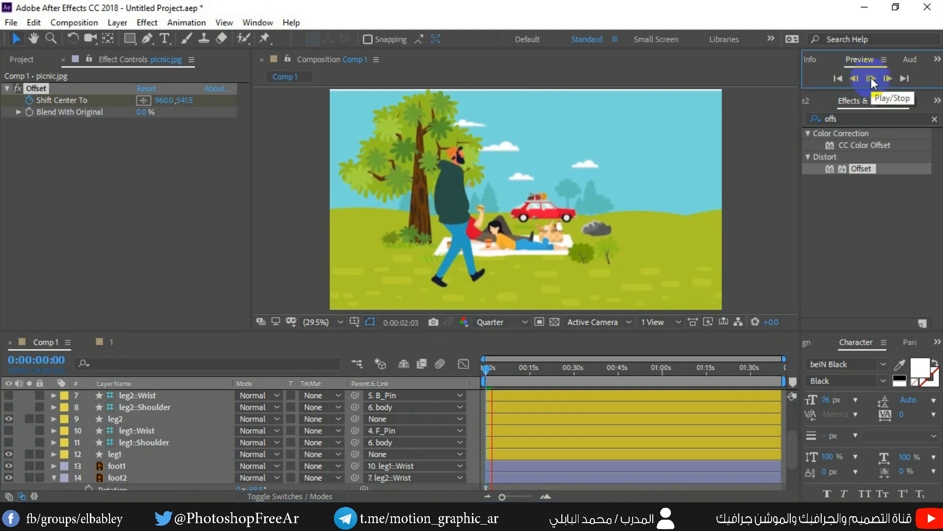
left_click(871, 77)
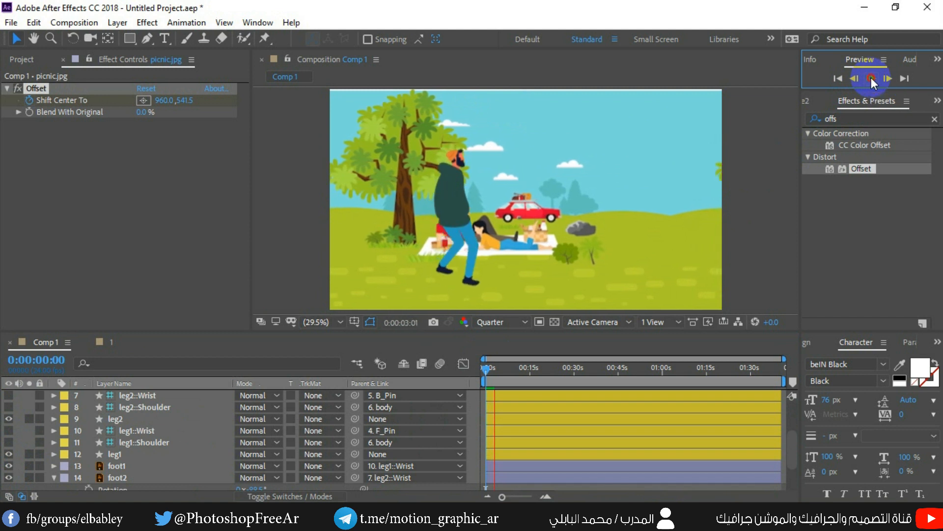
left_click(514, 227)
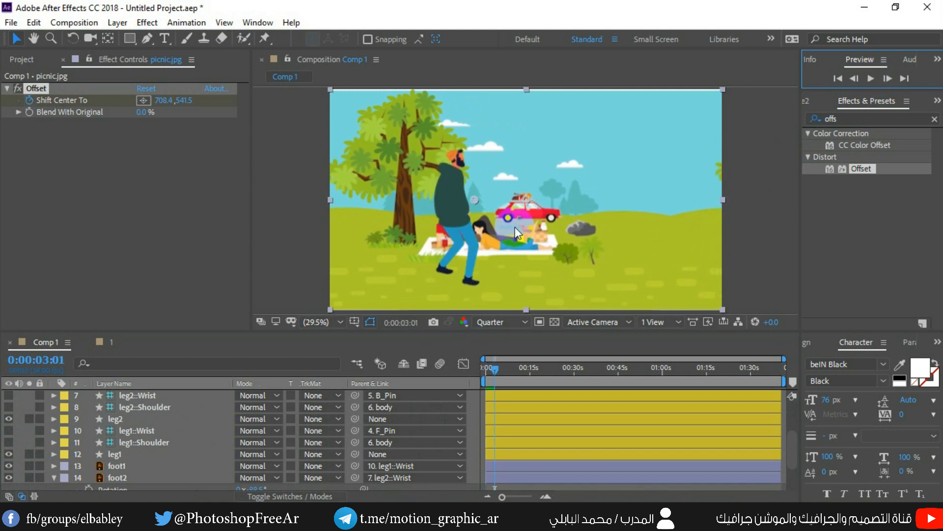
left_click(370, 323)
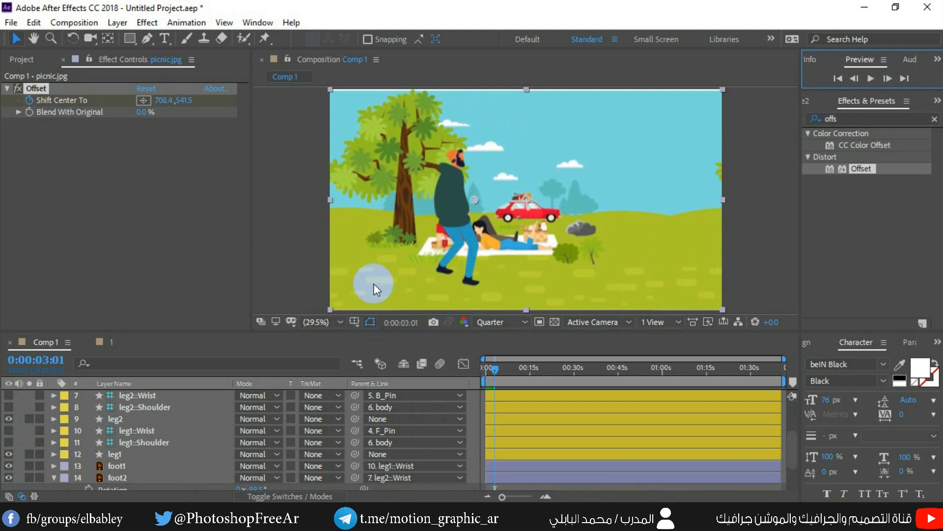
Create a new RubberHose limb with Shoulder/Wrist controllers using RubberHose2
left_click(938, 101)
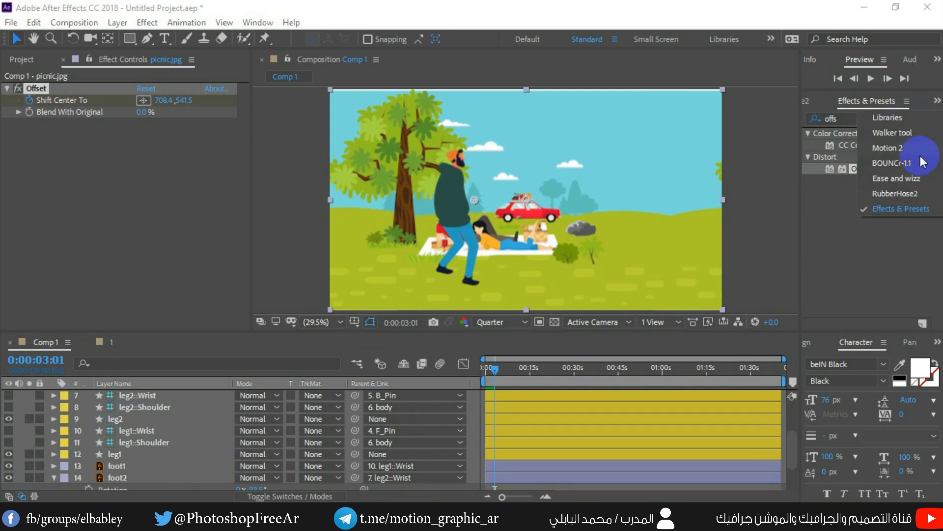
left_click(898, 196)
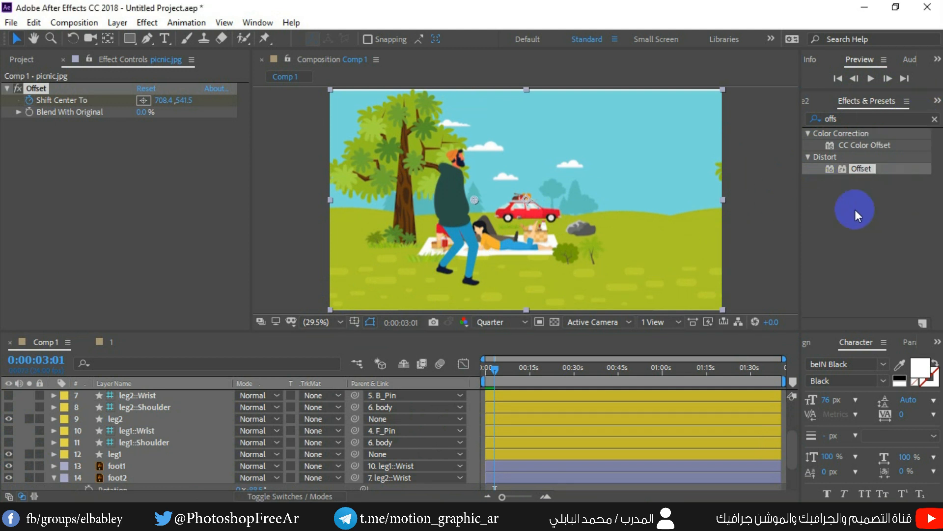
left_click(837, 210)
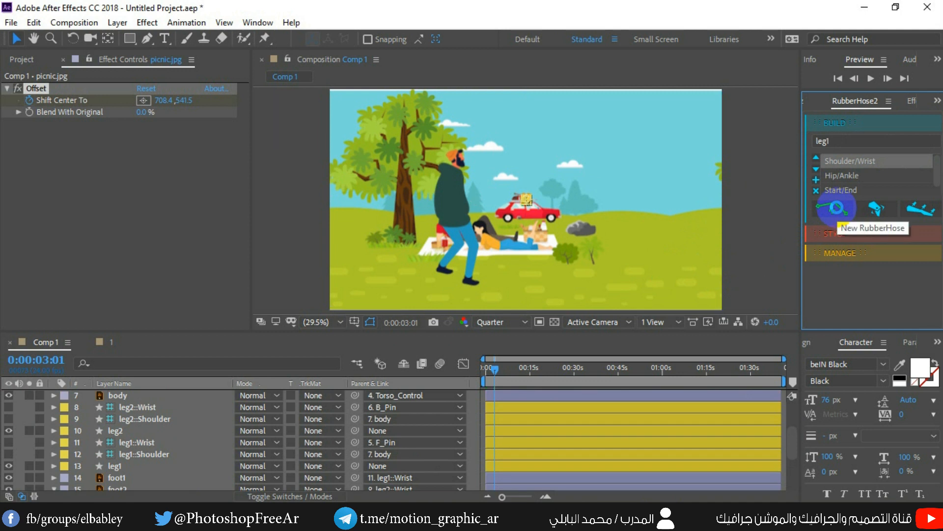
Rename the new hose group leg3 as arm1
left_click(122, 450)
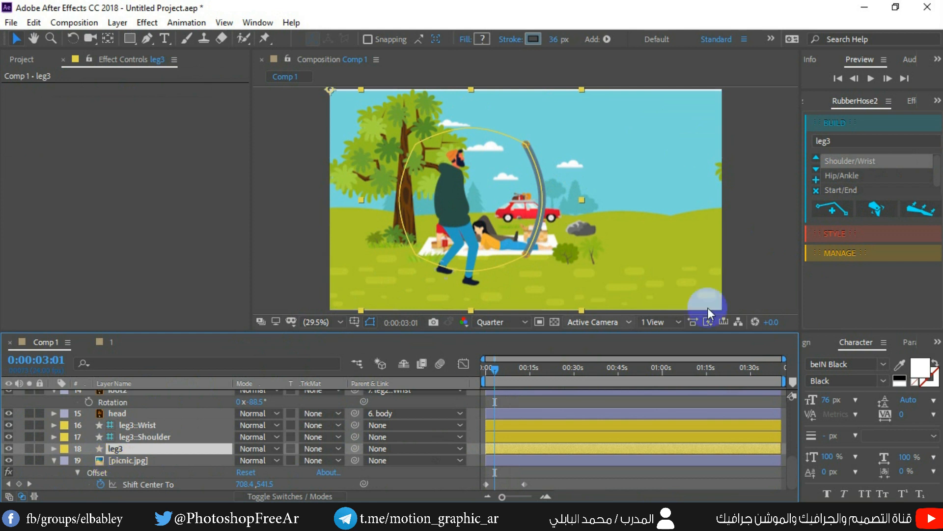
left_click(836, 253)
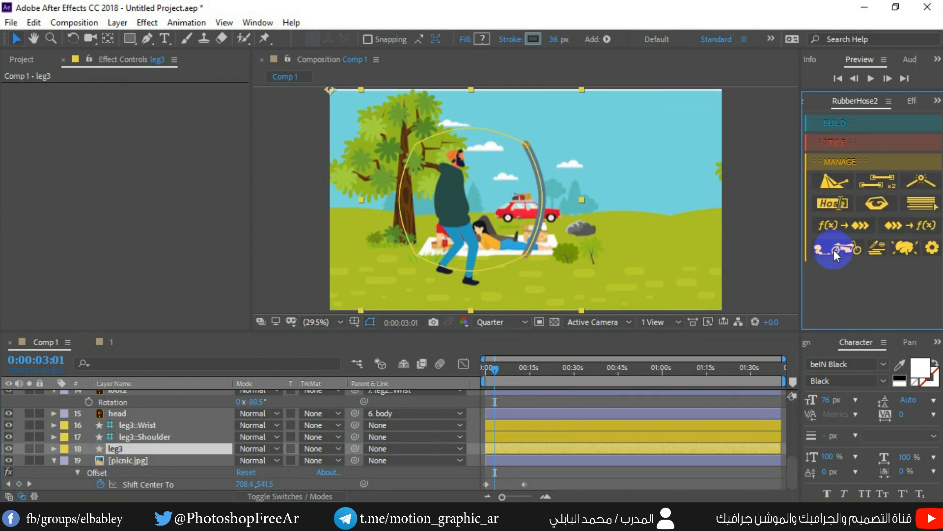
left_click(840, 207)
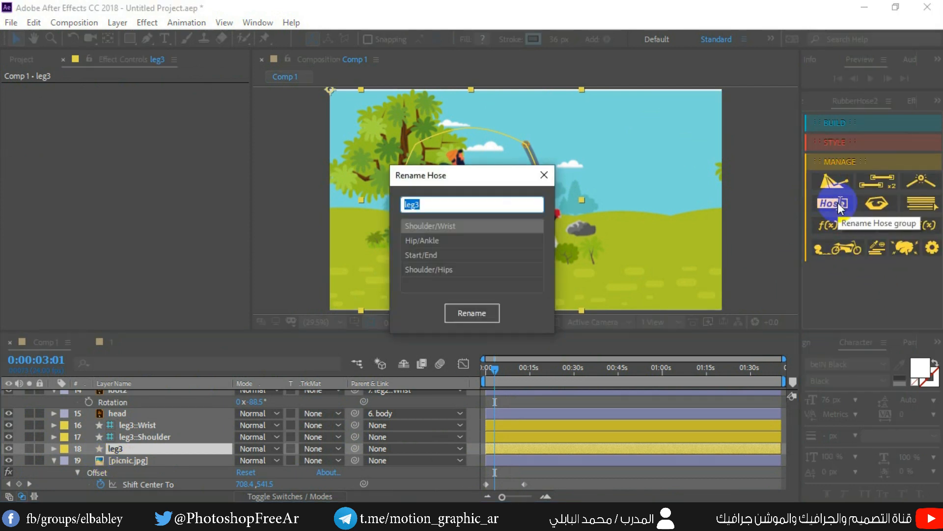
type("han")
type("1")
left_click(464, 310)
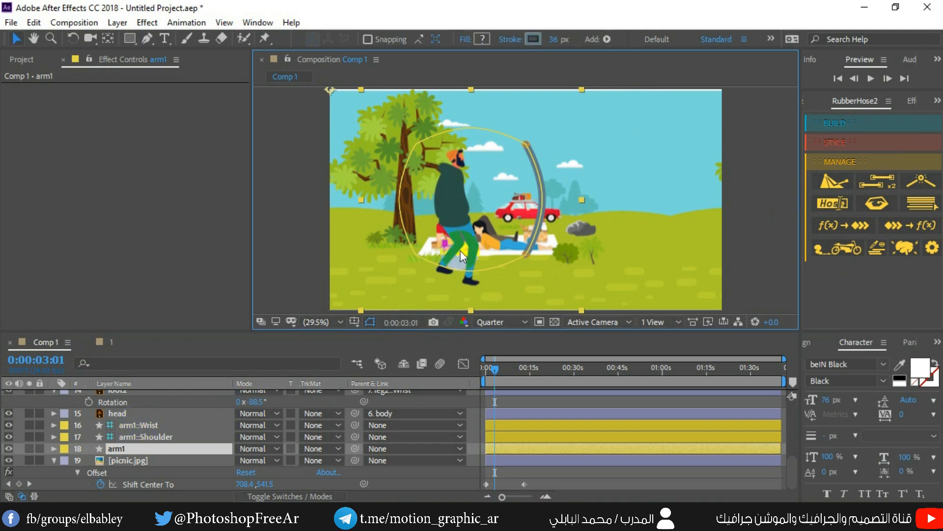
Place the arm1 Shoulder controller on the character's shoulder and the Wrist controller near the waist, and select the arm1 layer
left_click(191, 423)
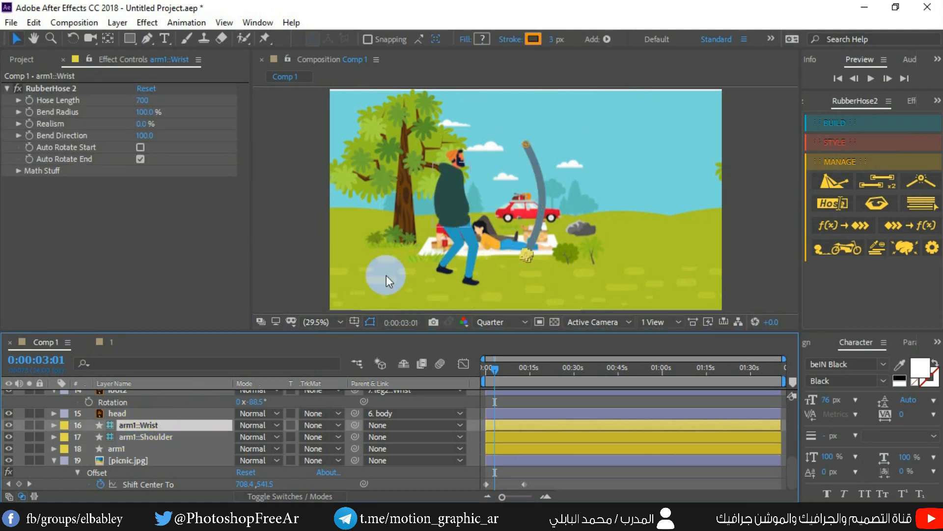
left_click(152, 437)
left_click_drag(451, 223, 451, 175)
left_click(528, 255)
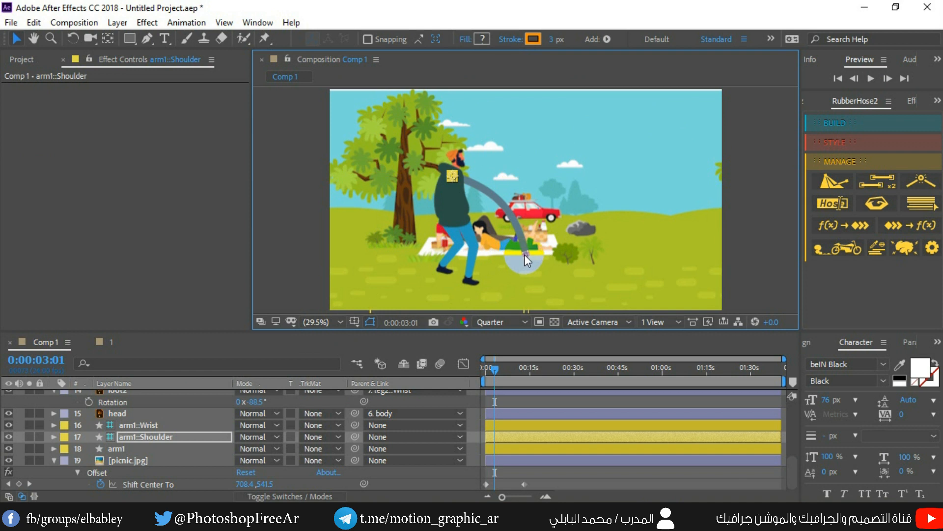
left_click_drag(510, 251, 458, 215)
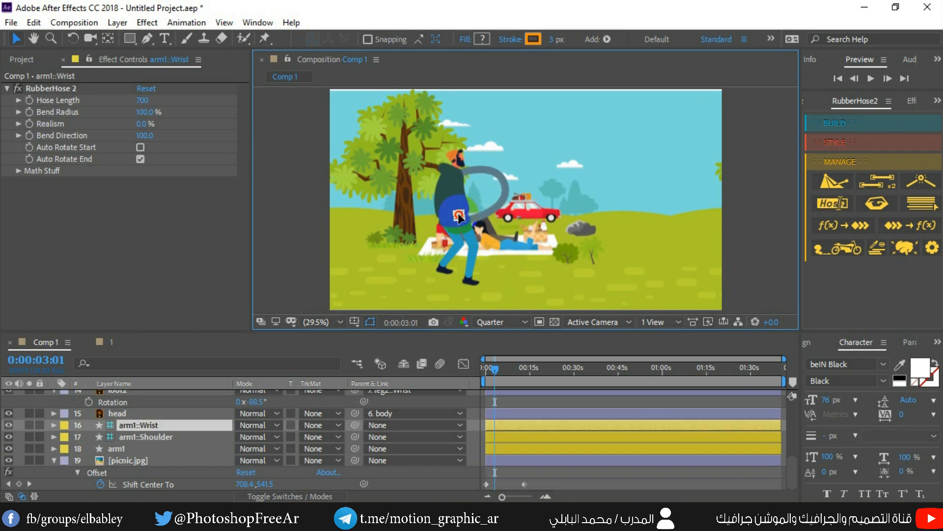
left_click(127, 449)
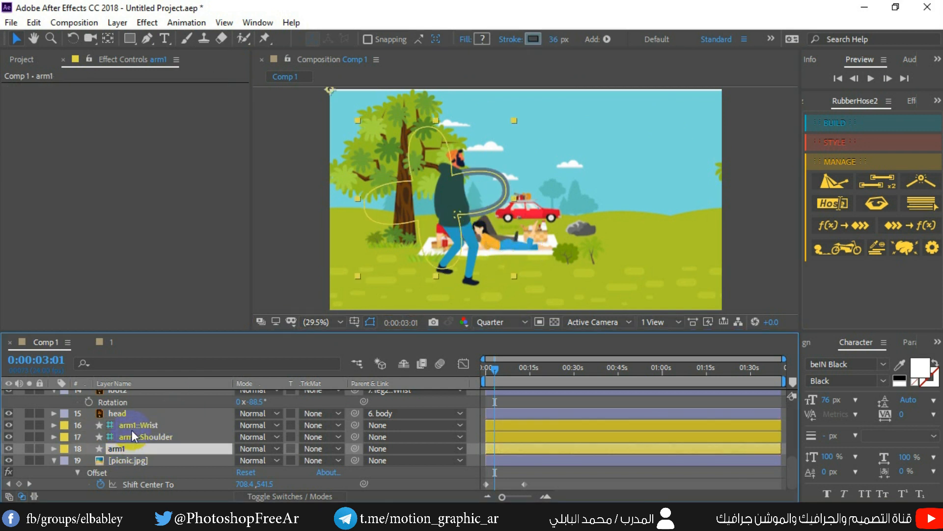
Move the arm1 layer and its Wrist and Shoulder controllers to the very front of the layer stack
left_click(132, 423, "ctrl")
left_click(135, 433, "ctrl")
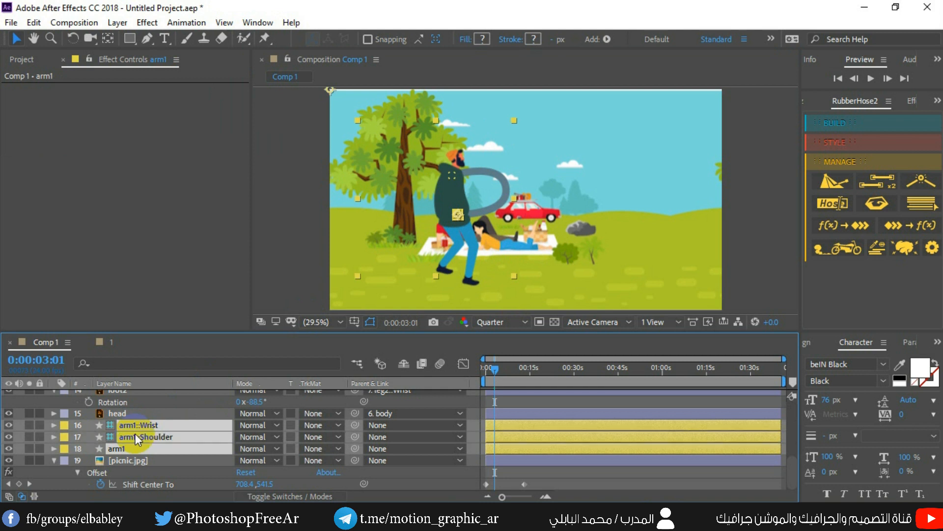
scroll(142, 393, "up", 5)
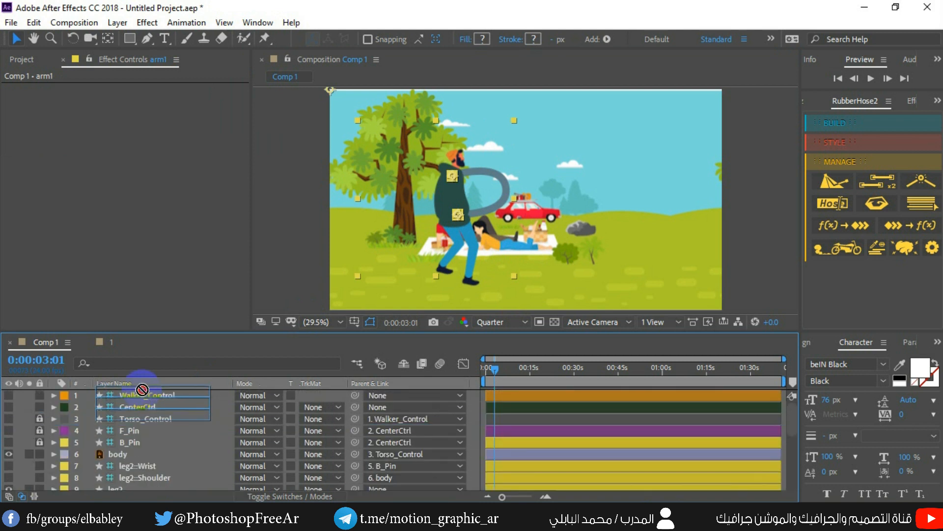
key("ctrl+shift+bracketright")
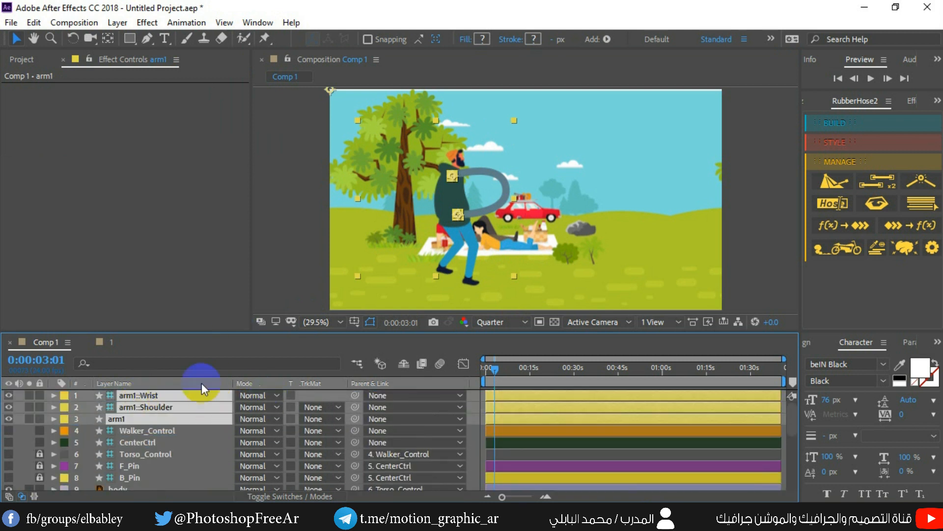
Set the arm1 Wrist controller's Bend Direction to -25 and Bend Radius to 5%, and display the RubberHose2 hose styles
left_click(157, 441)
left_click(145, 406)
left_click(140, 395)
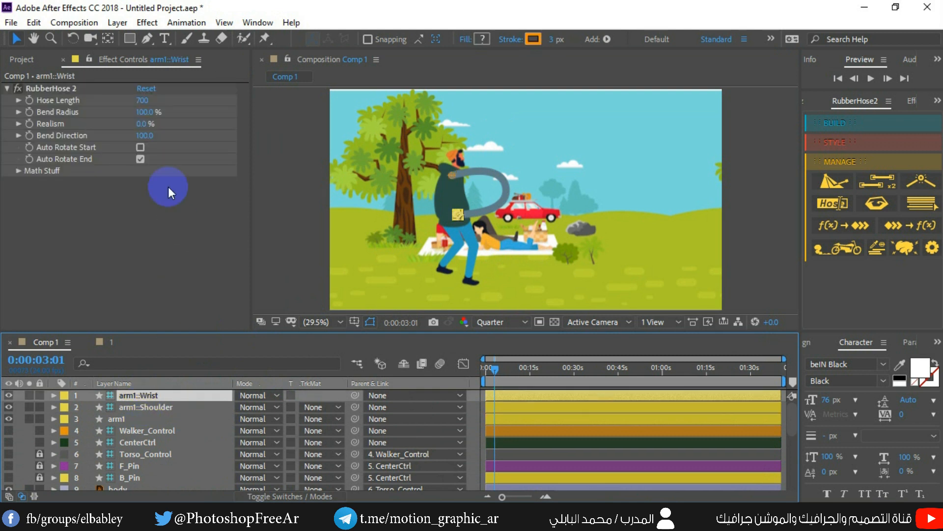
left_click_drag(142, 135, 57, 134)
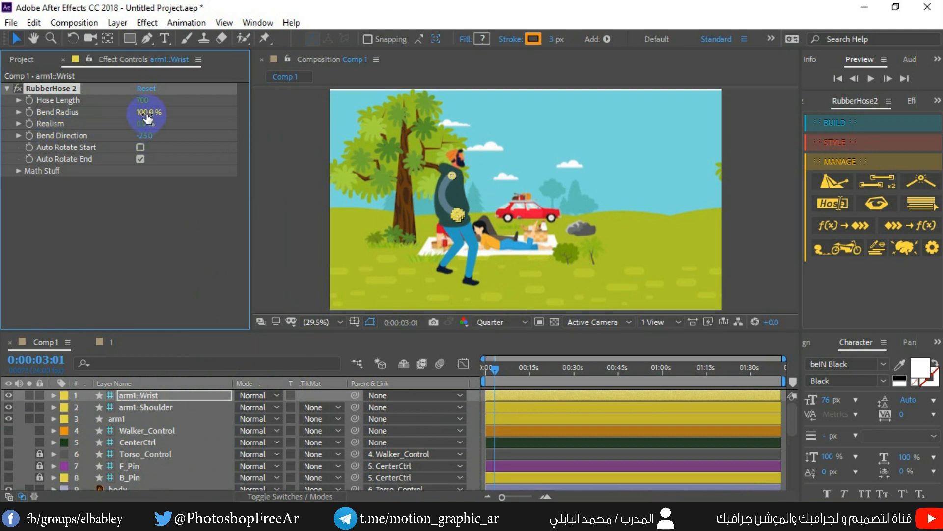
left_click_drag(147, 114, 81, 113)
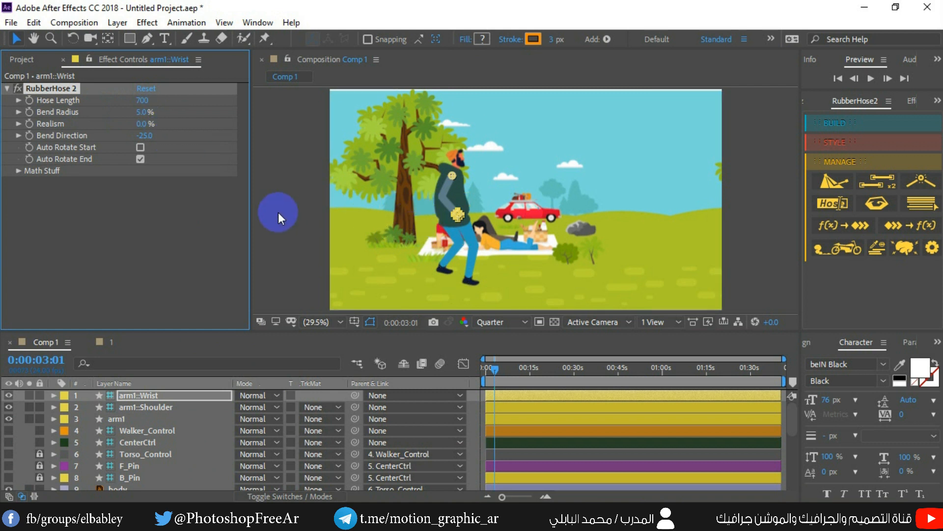
scroll(462, 242, "up", 1)
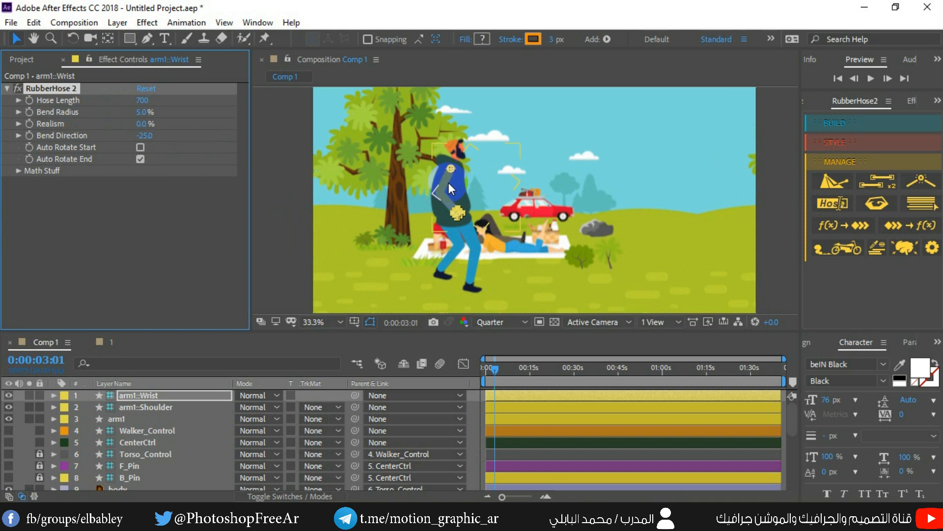
scroll(448, 181, "up", 3)
scroll(461, 218, "down", 4)
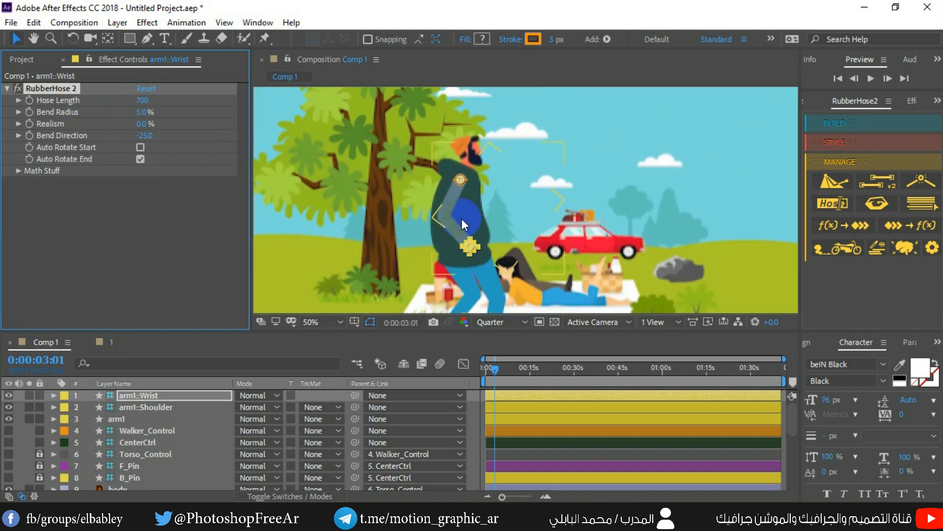
left_click(836, 143)
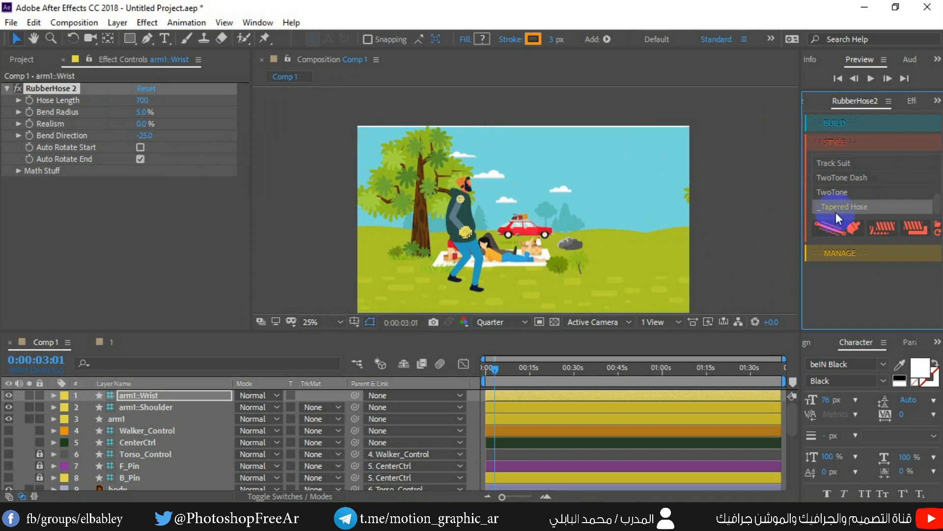
scroll(462, 221, "up", 2)
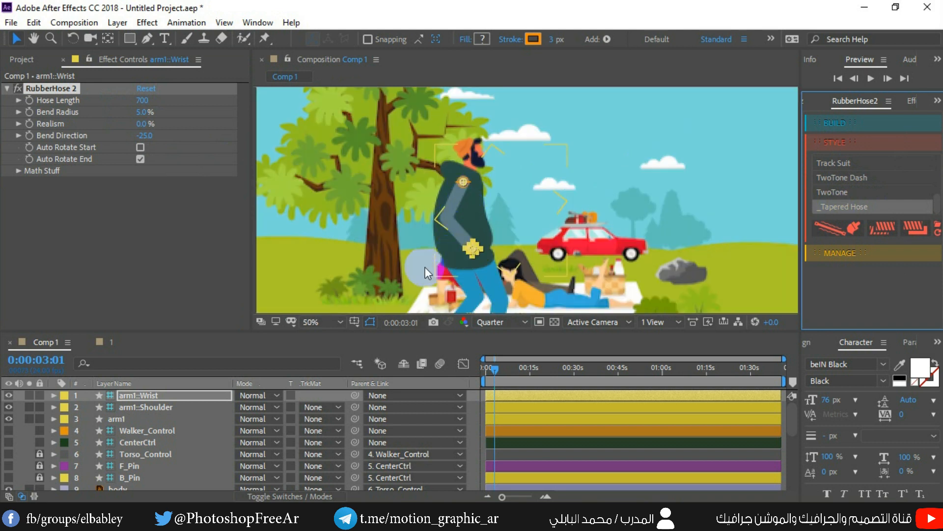
Import hands.ai from the characters folder as a composition with Layer Size footage dimensions
left_click(24, 60)
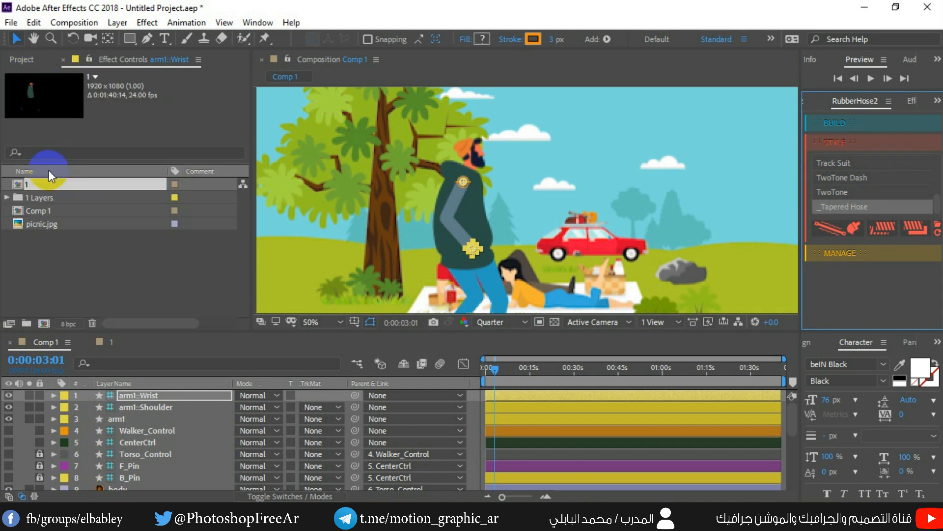
double_click(84, 257)
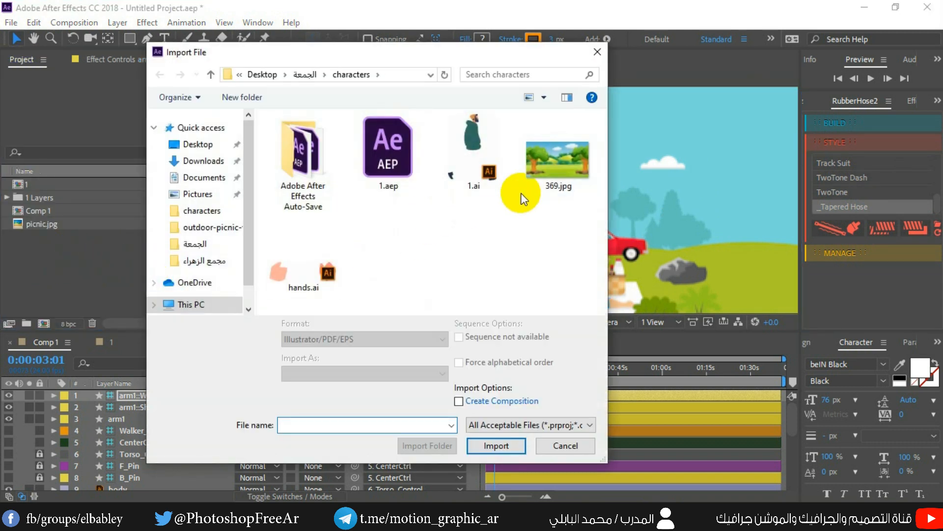
double_click(289, 272)
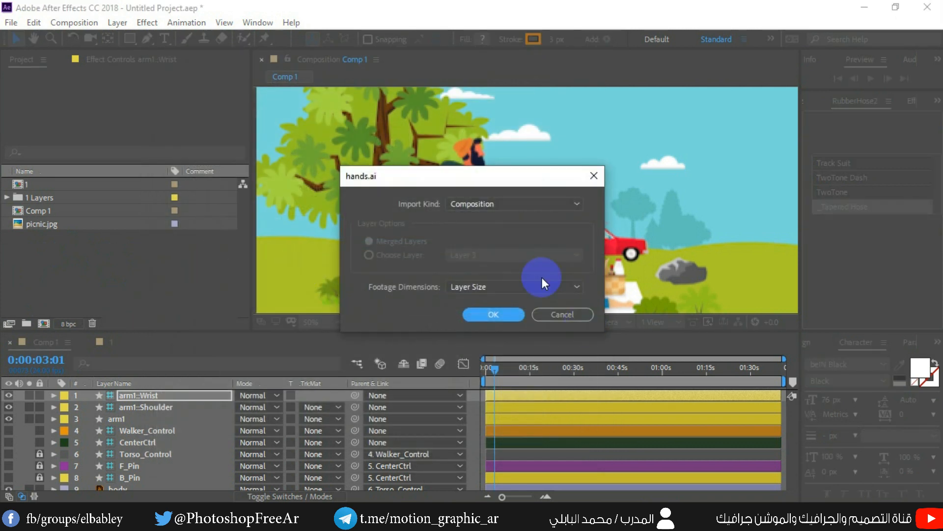
left_click(484, 317)
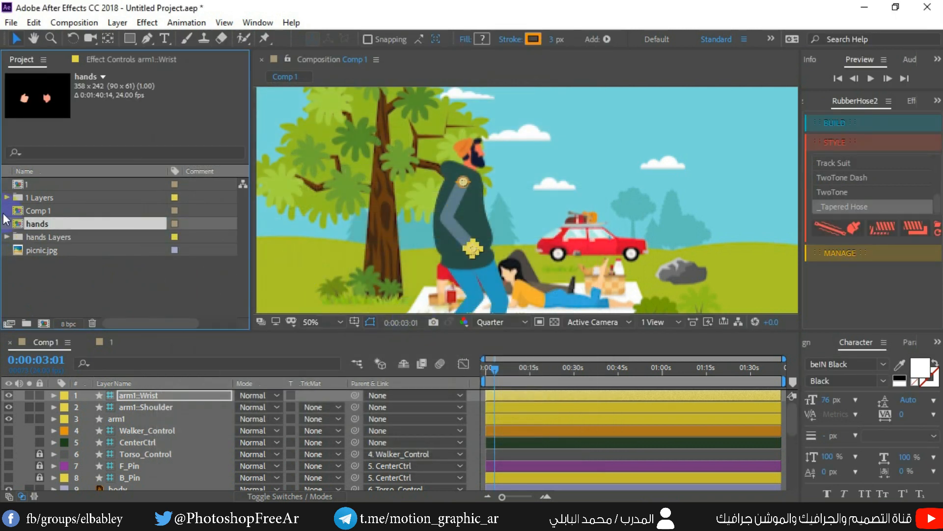
Copy Layer 3 and Layer 4 from the hands composition into Comp 1
double_click(48, 224)
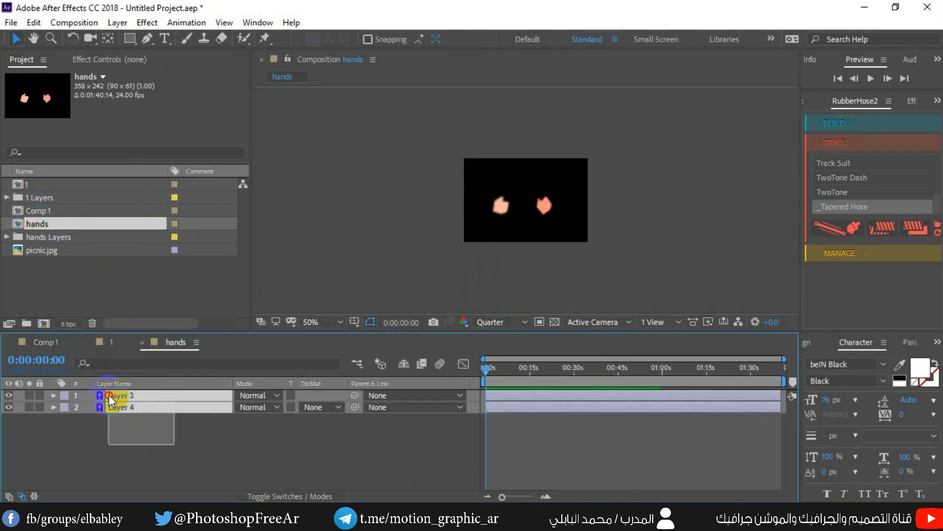
left_click(54, 341)
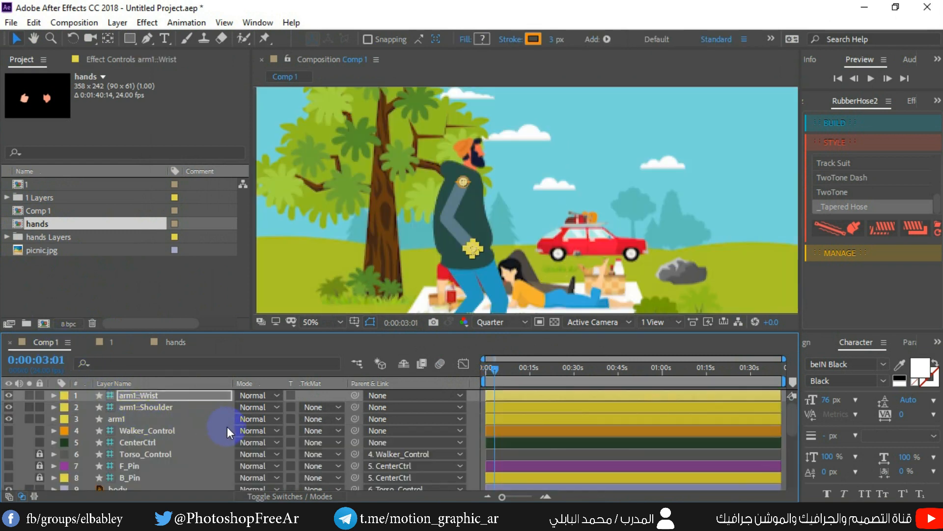
key("ctrl+v")
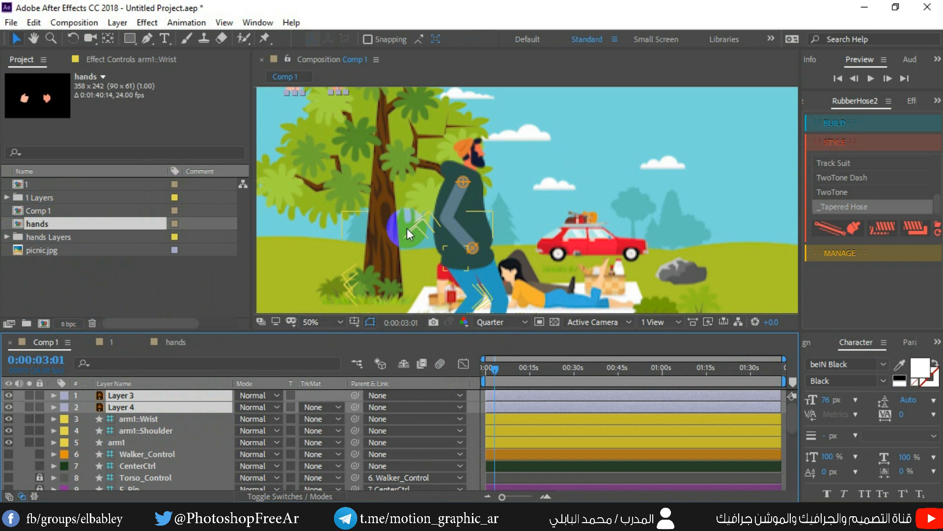
Place the Layer 3 hand at the end of the character's arm and the Layer 4 hand in front of the body
left_click_drag(348, 149, 373, 197)
left_click(339, 155)
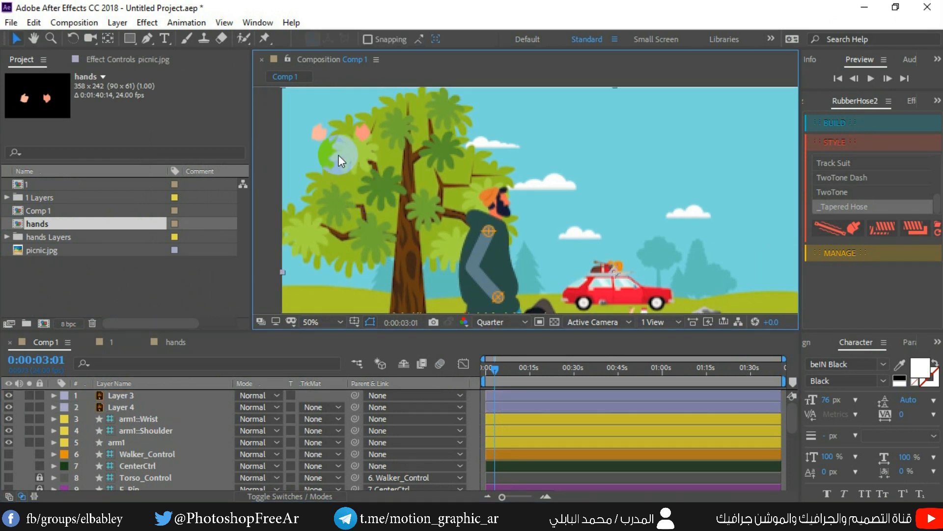
left_click(138, 398)
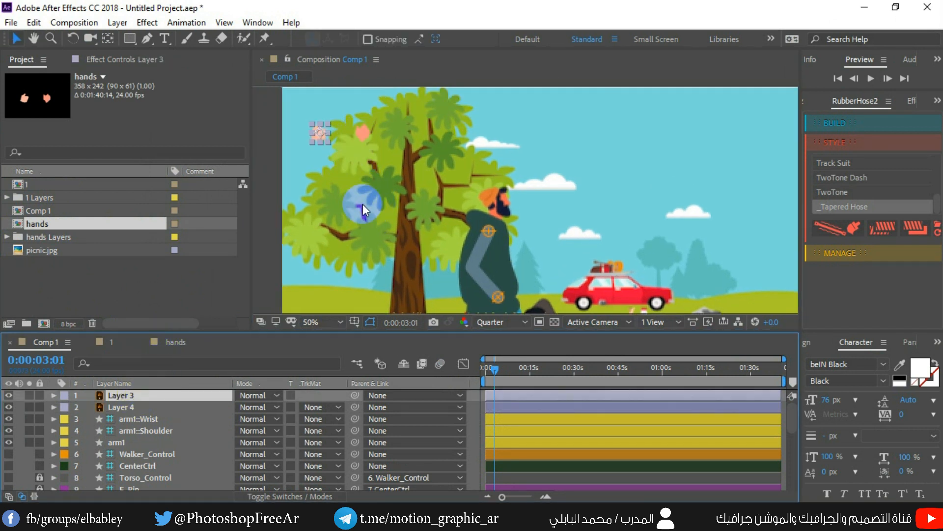
left_click_drag(473, 264, 509, 294)
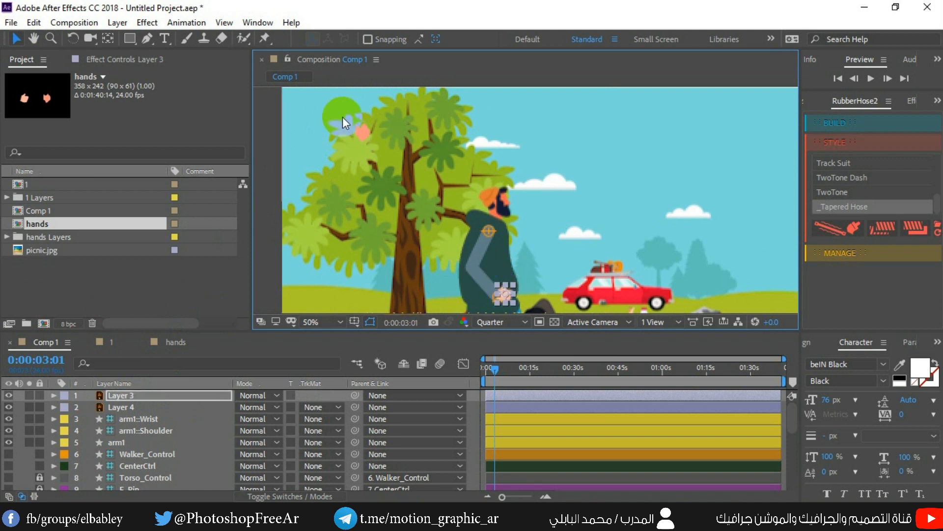
left_click(161, 408)
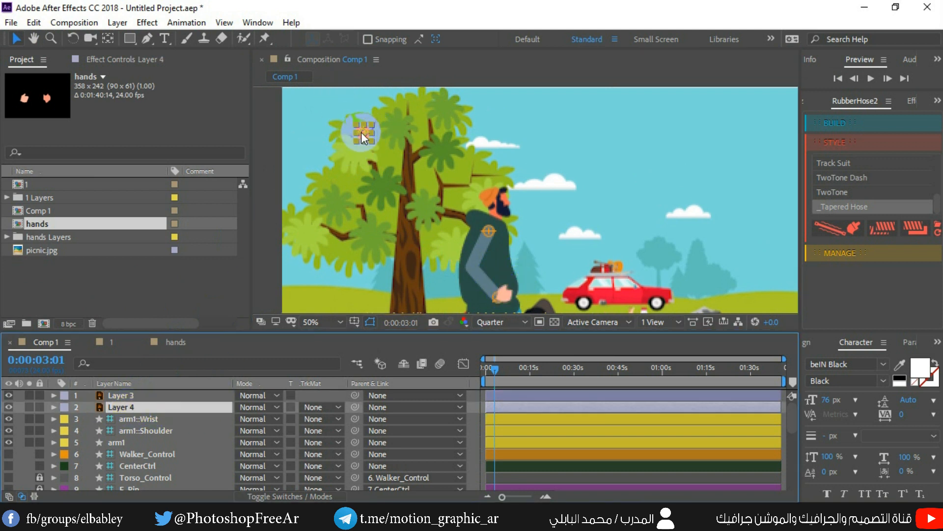
left_click_drag(361, 132, 502, 267)
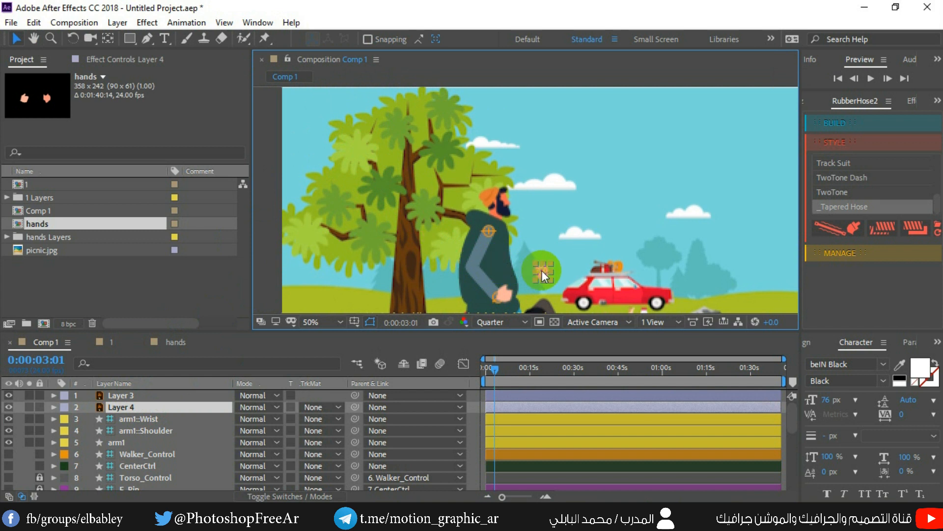
scroll(487, 260, "down", 3)
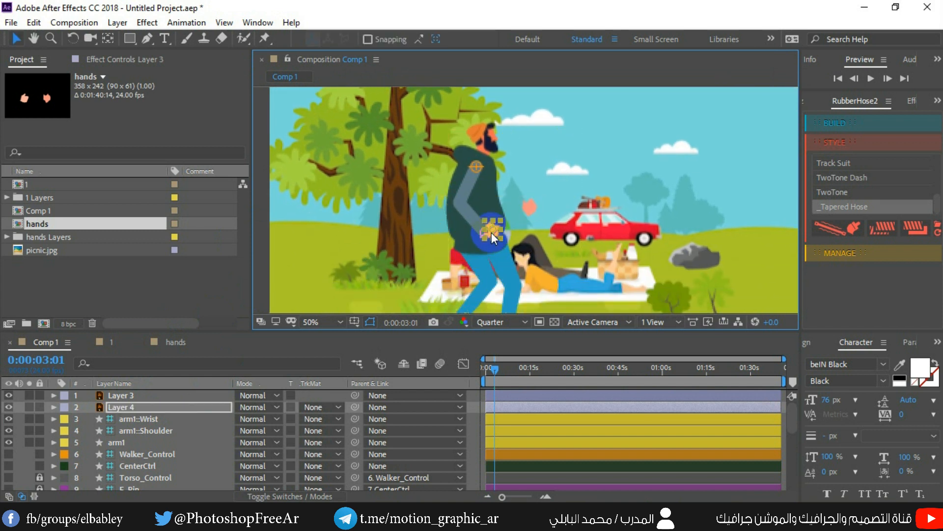
Rotate the Layer 3 hand to 26° so it lines up with the forearm
left_click(175, 396)
key("r")
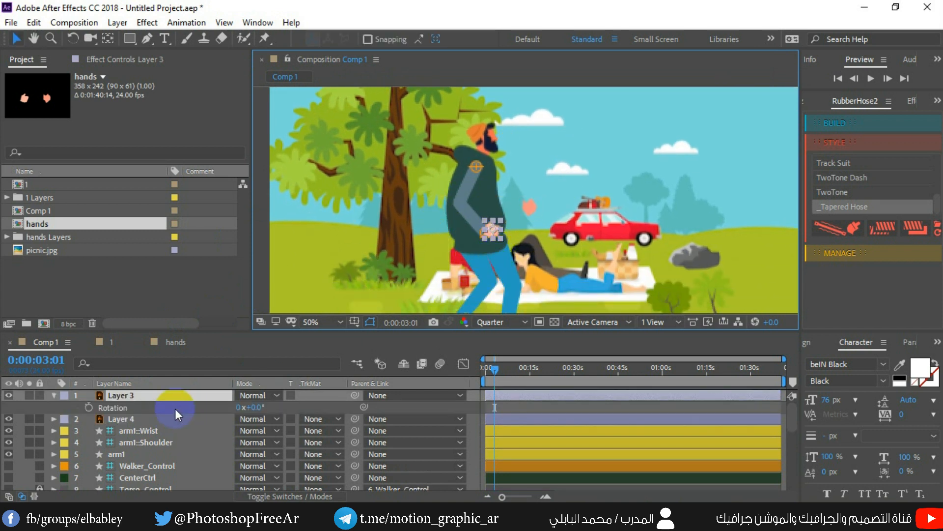
left_click_drag(258, 409, 295, 407)
scroll(485, 230, "up", 2)
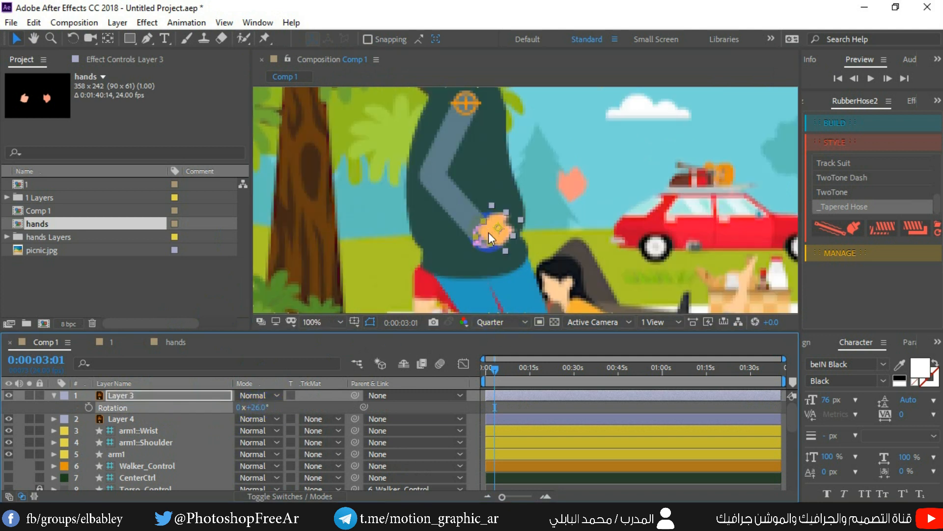
Turn on continuous rasterization for the hand, body, foot and head layers, and set the composition preview resolution to Full
left_click(309, 496)
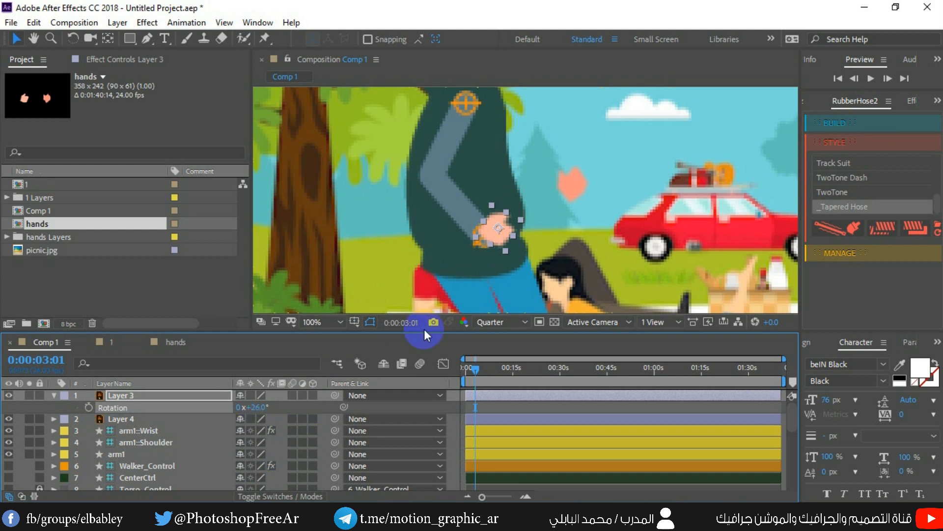
left_click(261, 430)
scroll(251, 429, "down", 5)
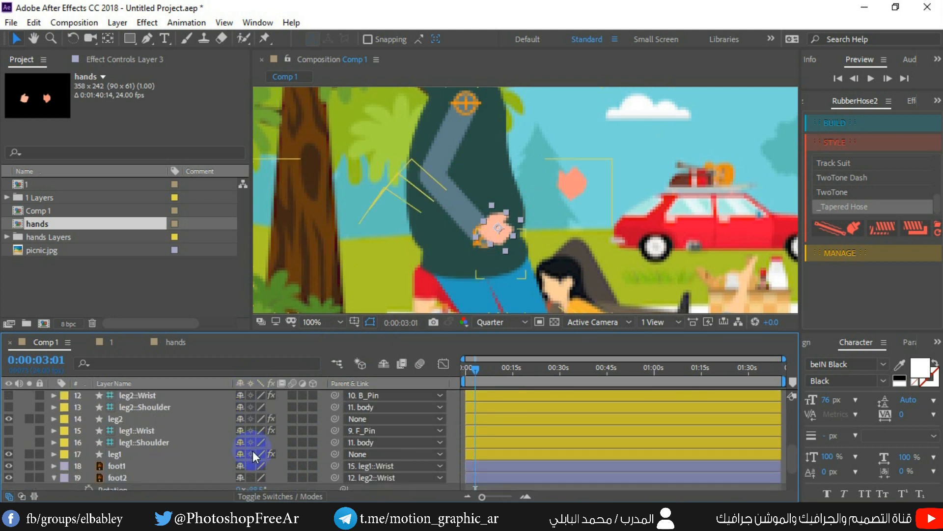
left_click(254, 482)
scroll(256, 464, "down", 3)
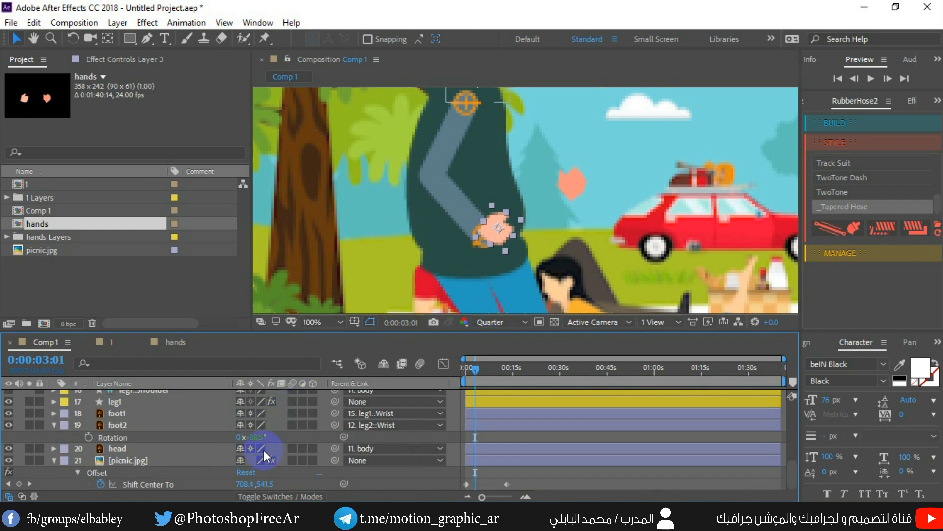
scroll(264, 450, "up", 6)
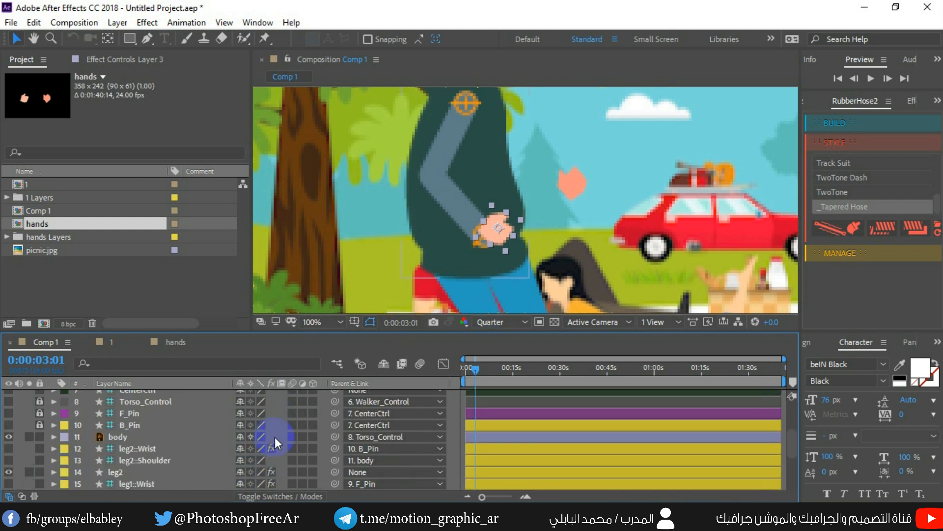
scroll(275, 439, "up", 5)
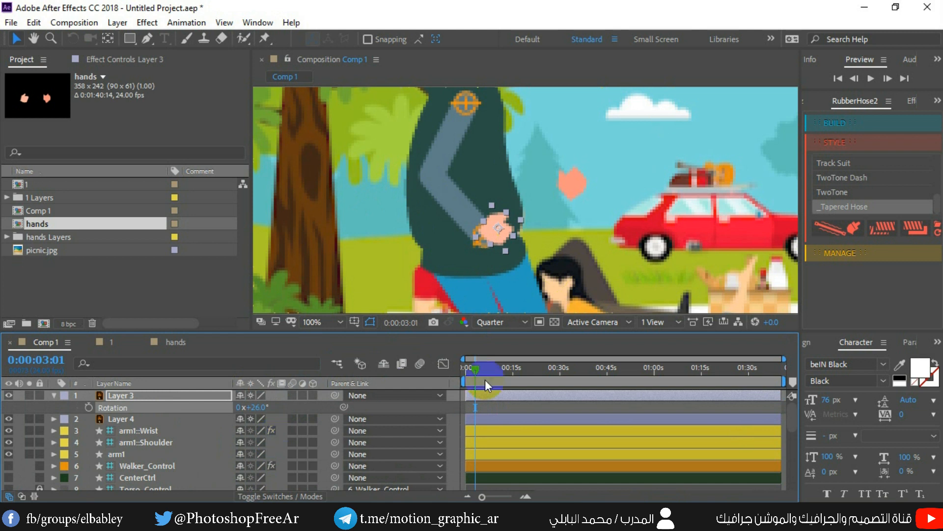
left_click(514, 324)
left_click(494, 337)
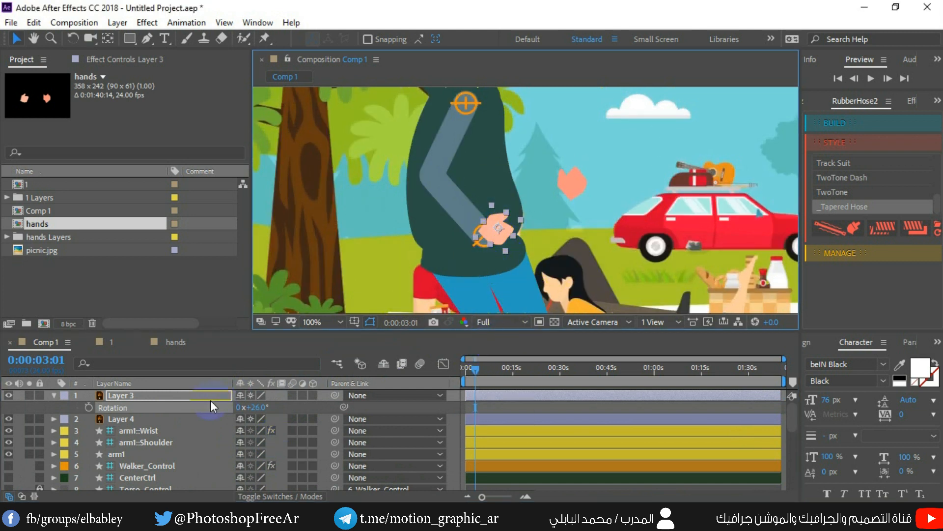
Rotate the Layer 3 hand to 35° and shift it slightly down at the wrist
left_click_drag(254, 408, 263, 408)
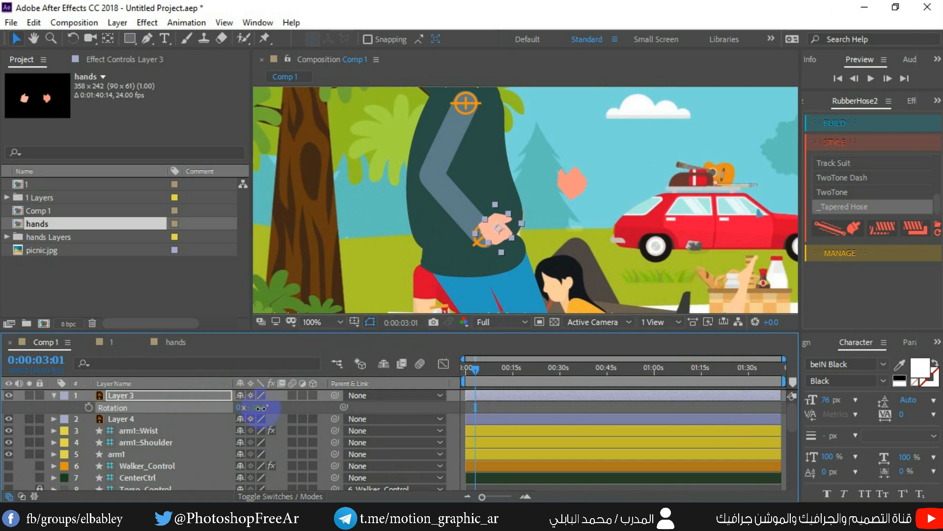
left_click(497, 239)
mouse_move(495, 237)
left_mouse_down()
mouse_move(490, 254)
mouse_move(498, 244)
left_mouse_up()
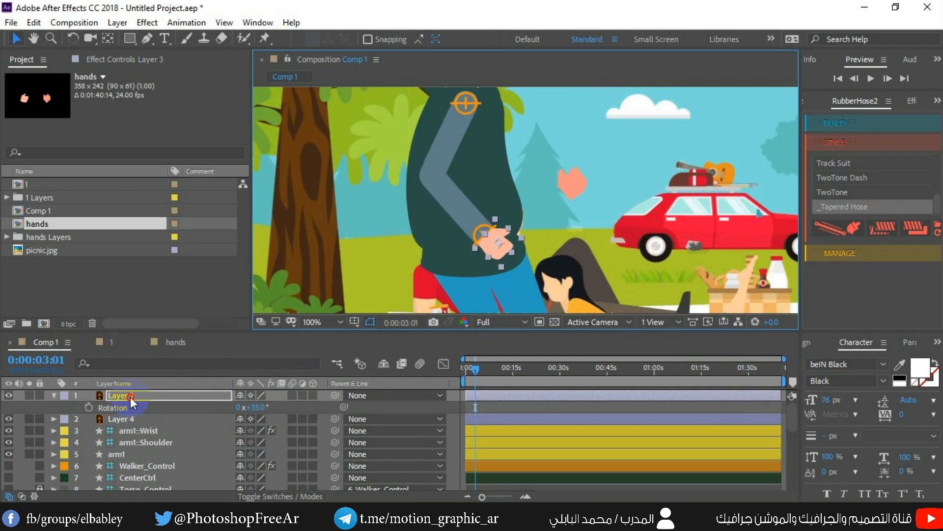
Move the Layer 3 hand directly below the arm1 layer in the stack
left_click_drag(129, 395, 126, 454)
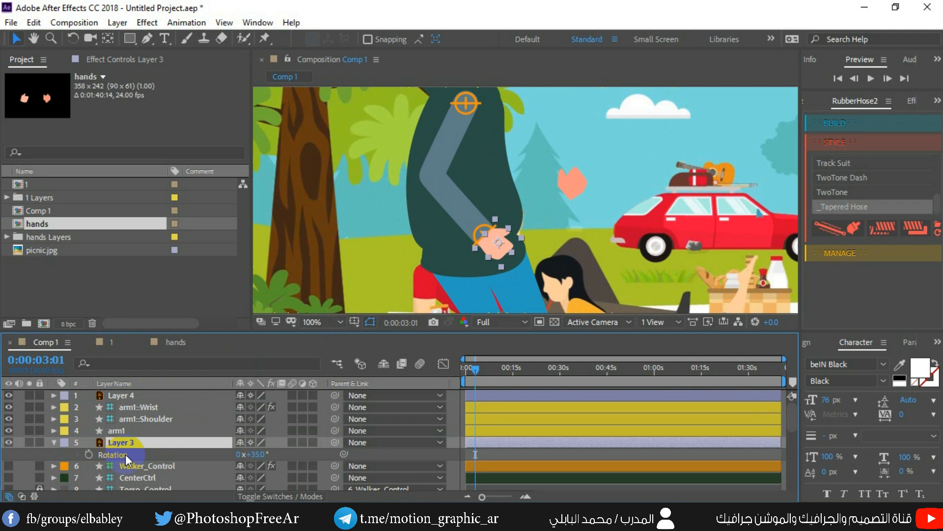
left_click(359, 250)
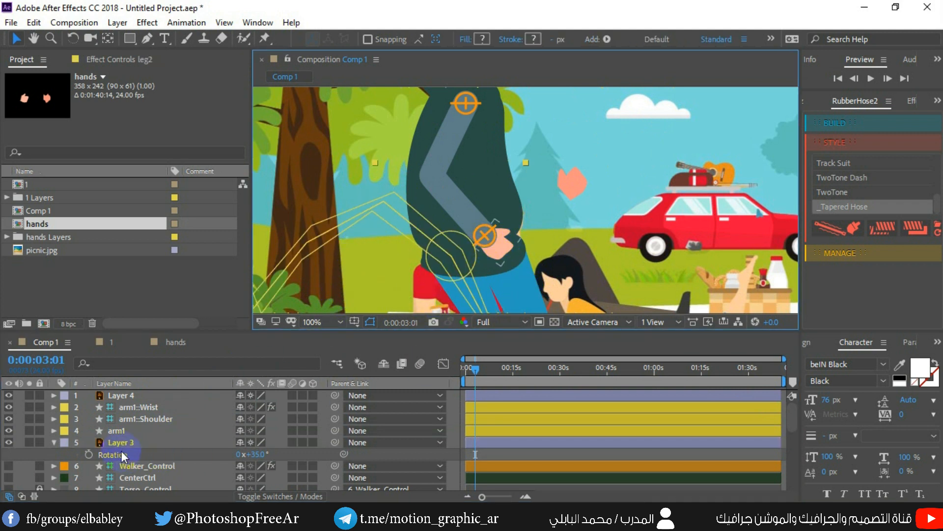
Parent the Layer 3 hand to arm1::Wrist and shift the wrist controller slightly up and toward the character's back
left_click(161, 409)
left_click(375, 442)
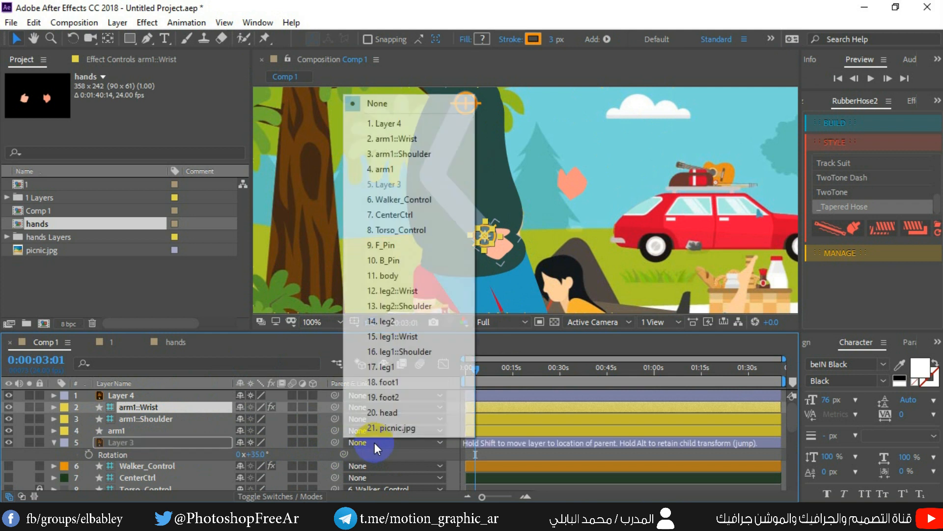
left_click(414, 144)
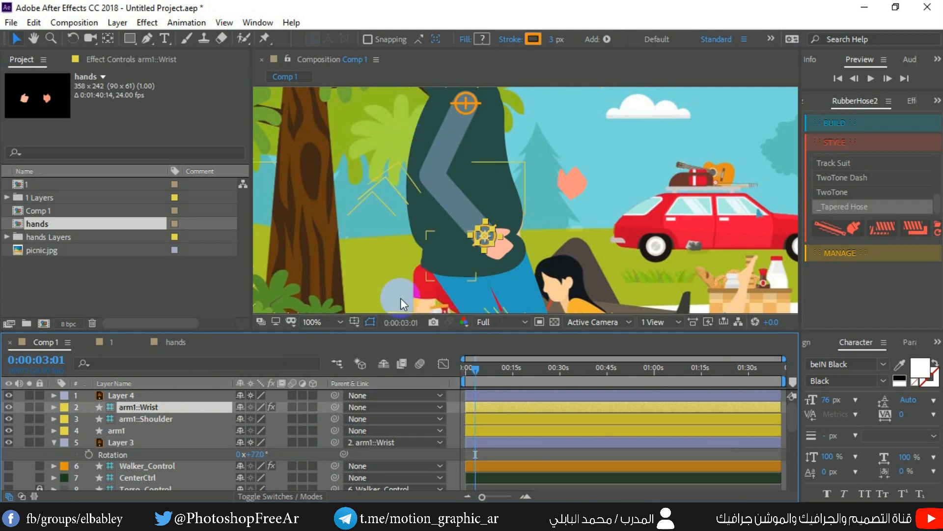
mouse_move(480, 240)
left_mouse_down()
mouse_move(508, 212)
mouse_move(473, 231)
left_mouse_up()
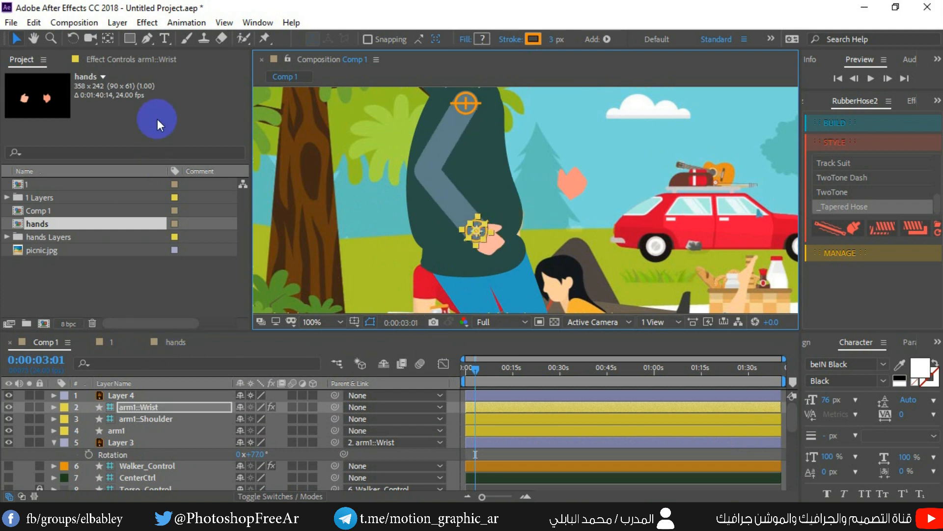
left_click(132, 63)
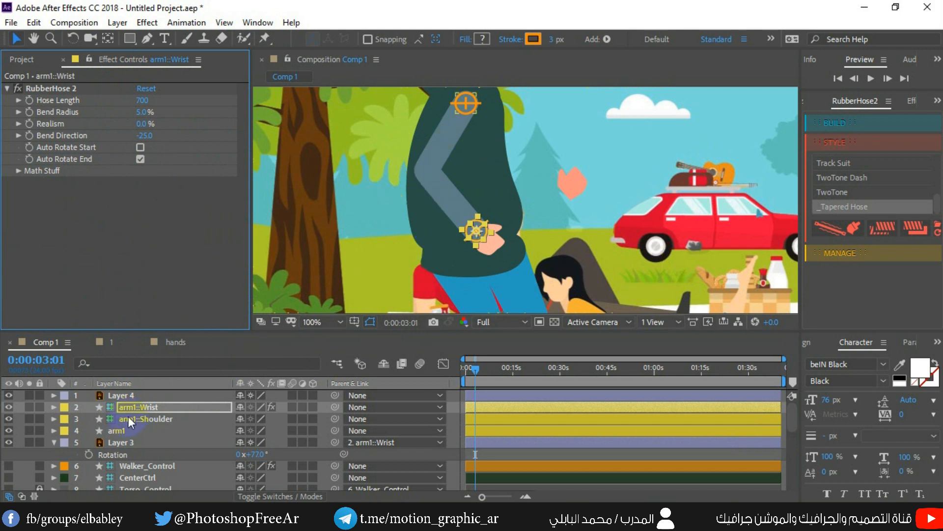
Parent the arm1::Shoulder controller to the body layer
left_click(148, 417)
left_click(371, 419)
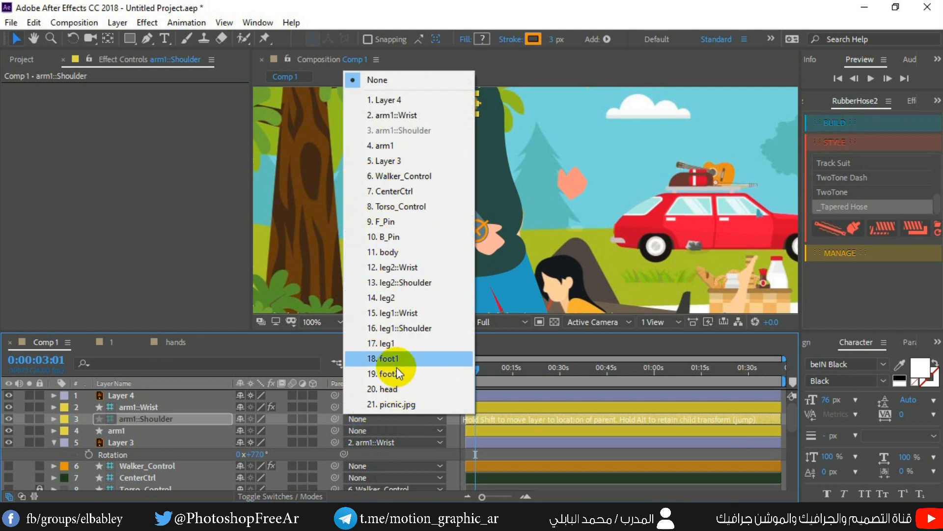
left_click(396, 252)
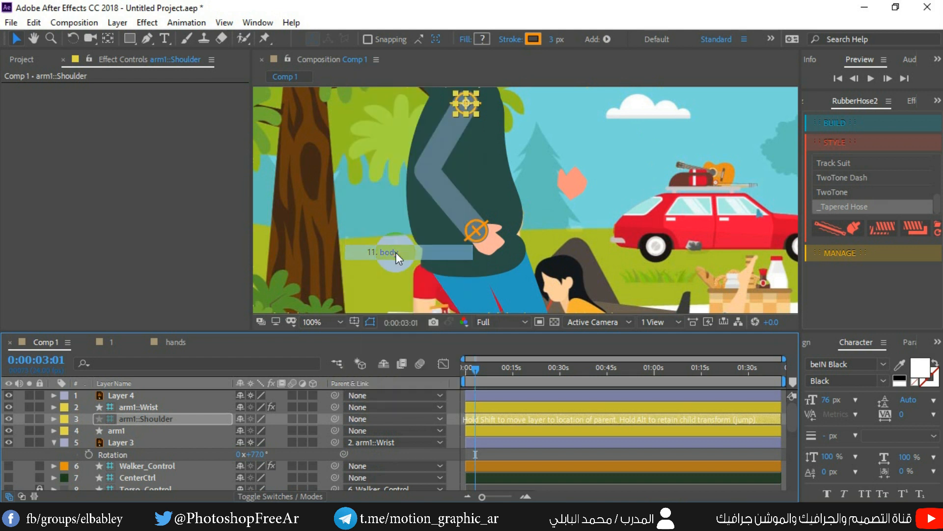
left_click(430, 216)
scroll(430, 212, "down", 1)
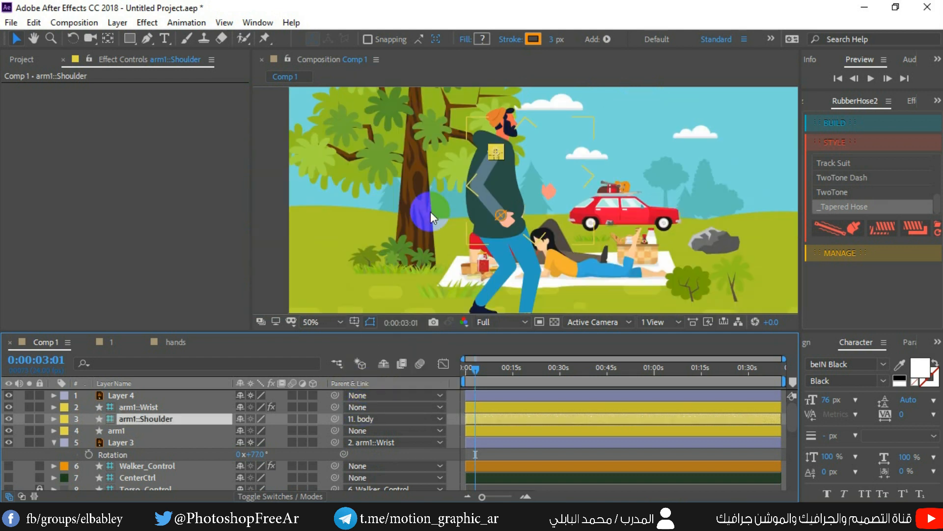
Examine the leg poses across the opening frames of the walk cycle to judge how the arm should swing
left_click(501, 218)
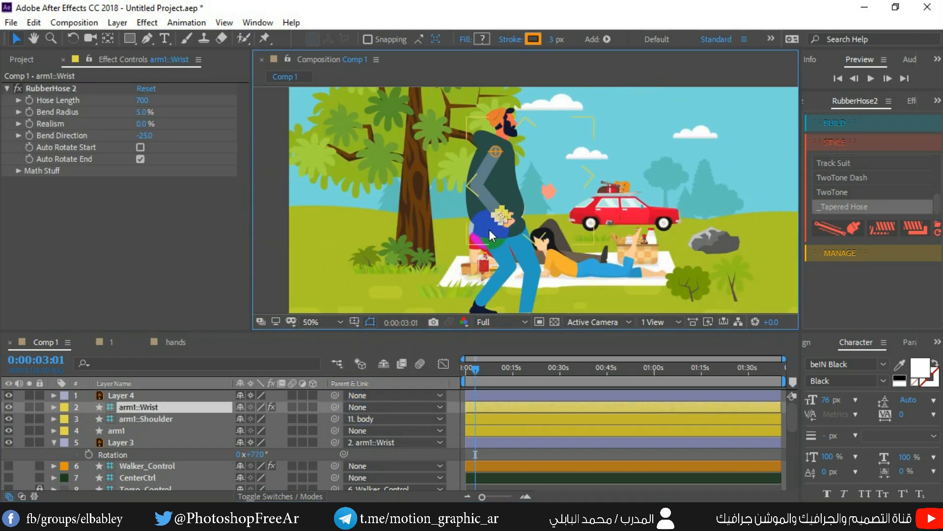
key("j")
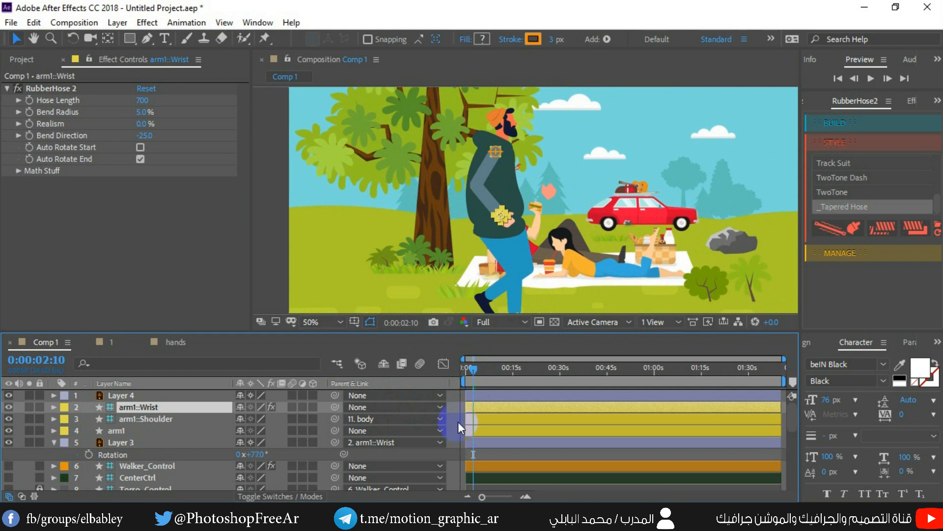
left_click_drag(473, 370, 443, 367)
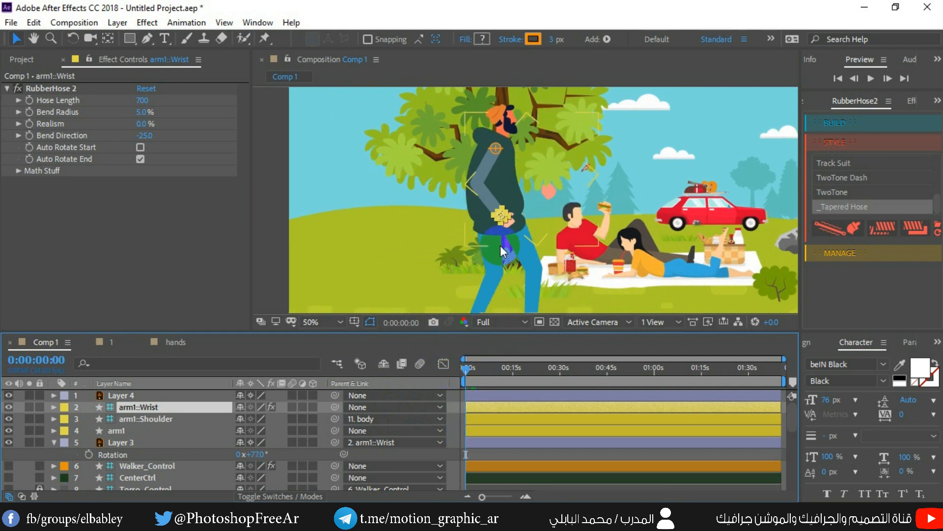
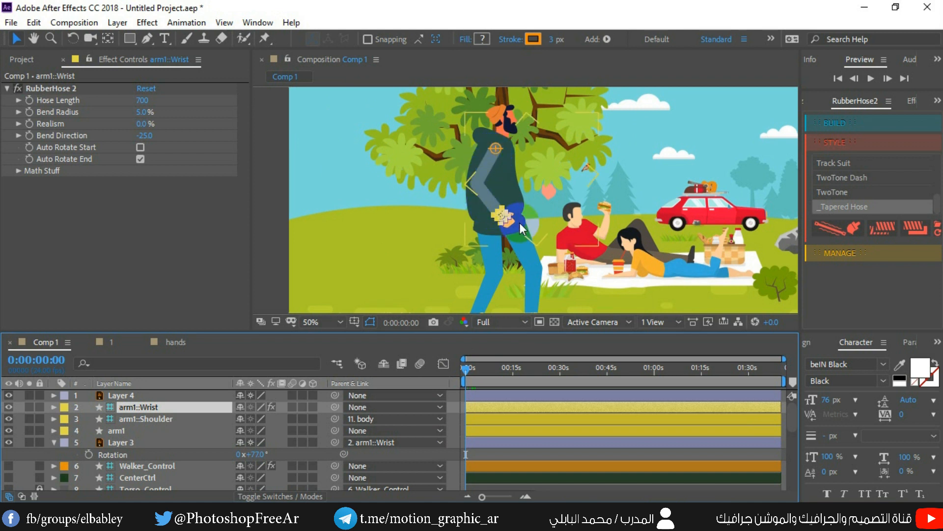
left_click(492, 275)
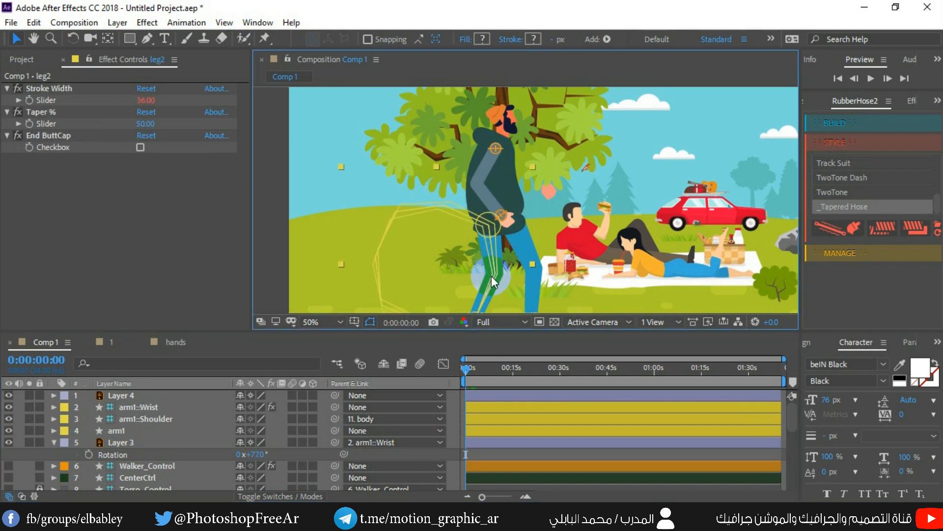
scroll(129, 437, "down", 4)
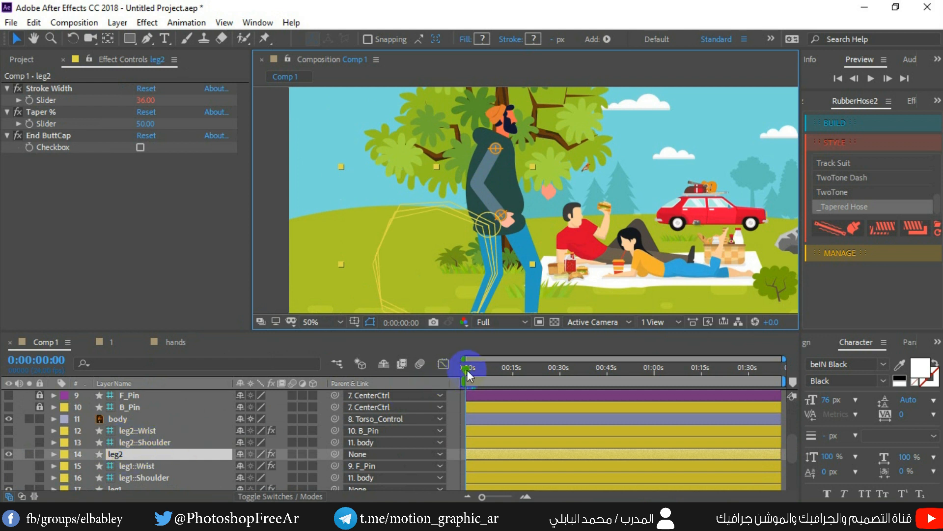
left_click_drag(467, 369, 477, 375)
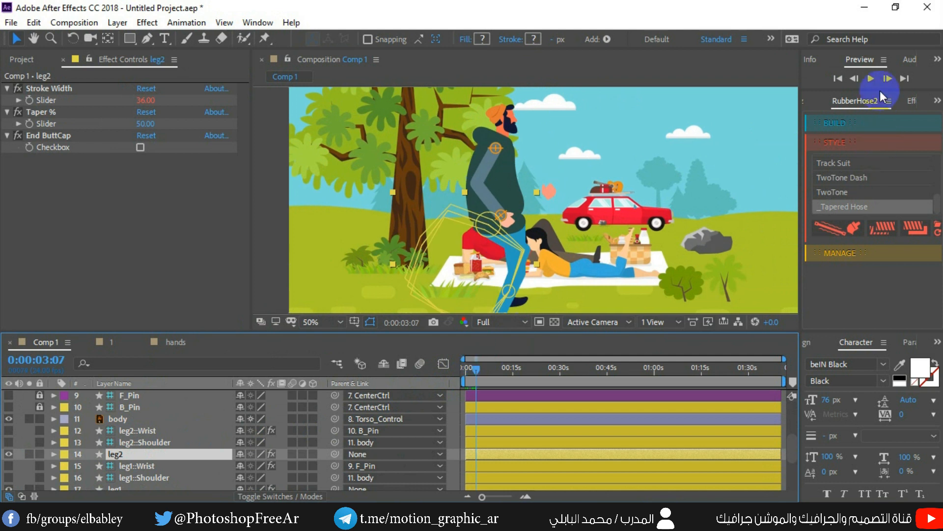
left_click(838, 78)
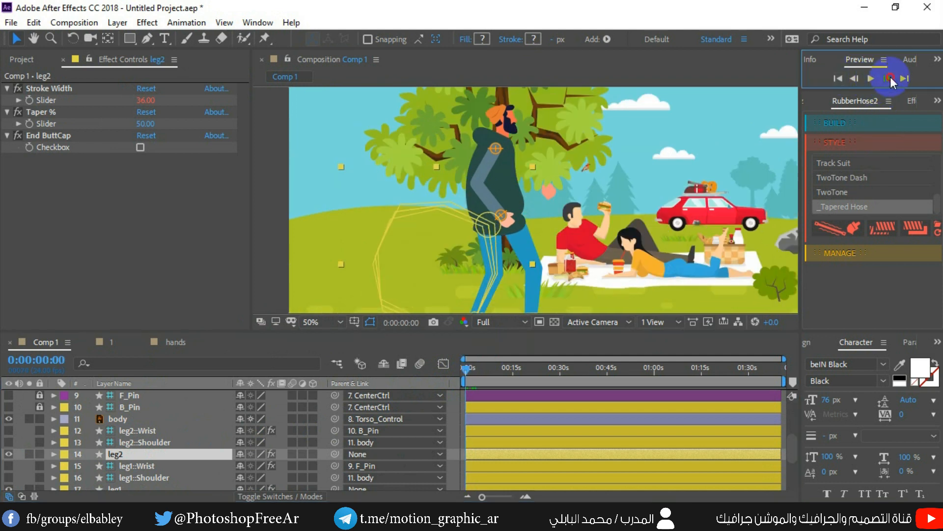
left_click(887, 78)
left_click(887, 79)
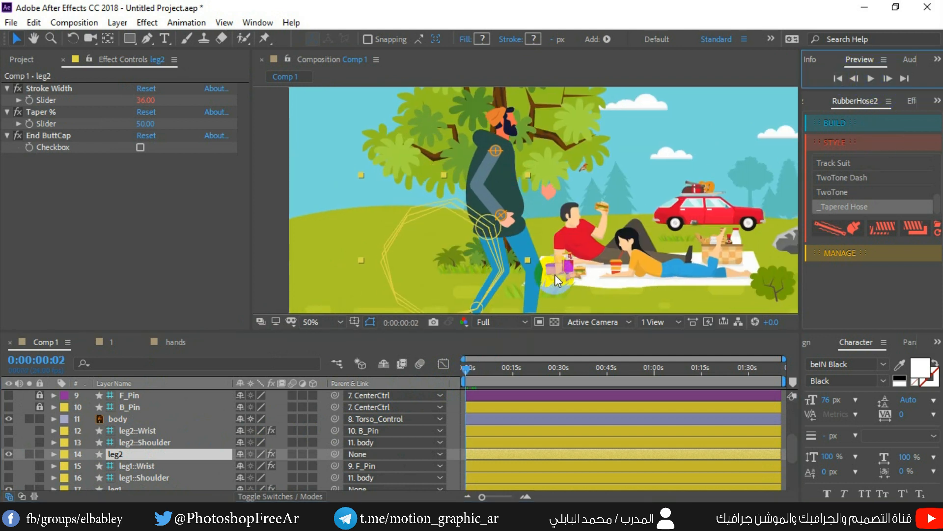
scroll(131, 462, "up", 5)
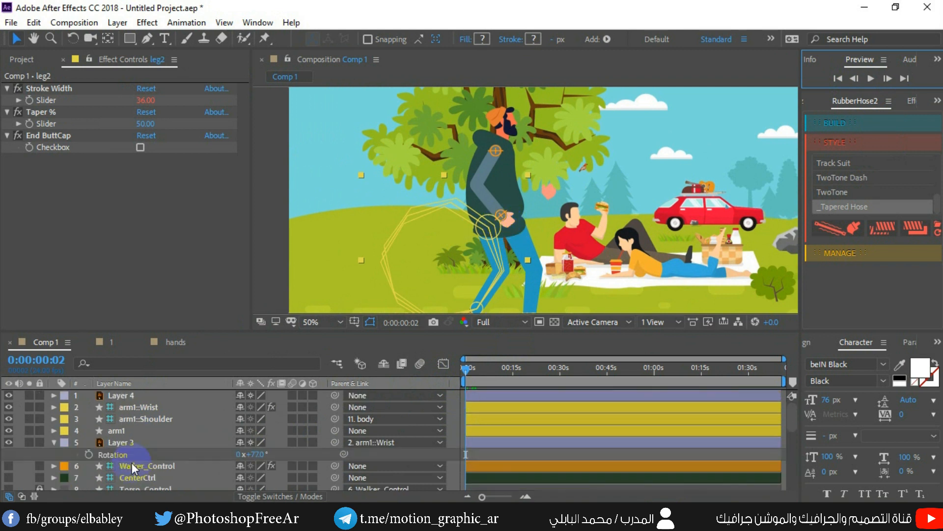
Reveal the Position of arm1::Wrist and move the wrist behind the body to 532.8, 626.6 at the first frame
left_click(122, 396)
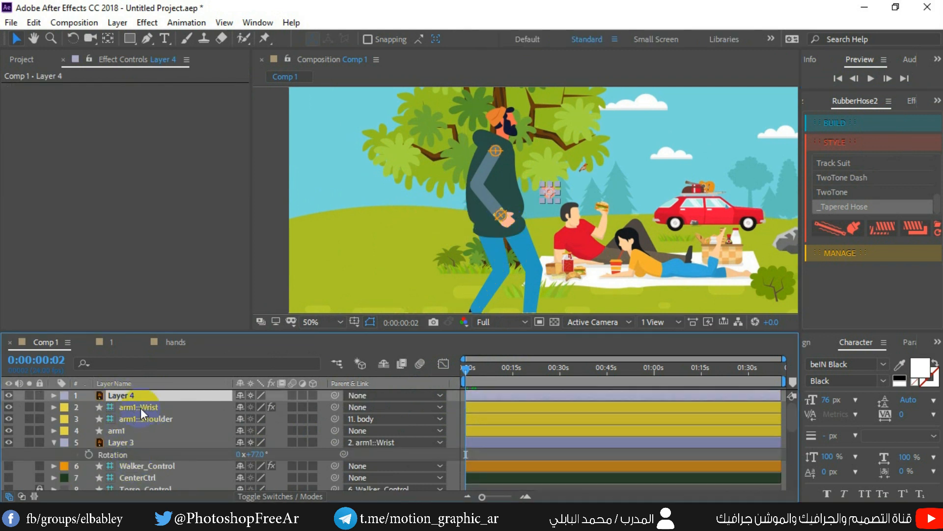
left_click(141, 407)
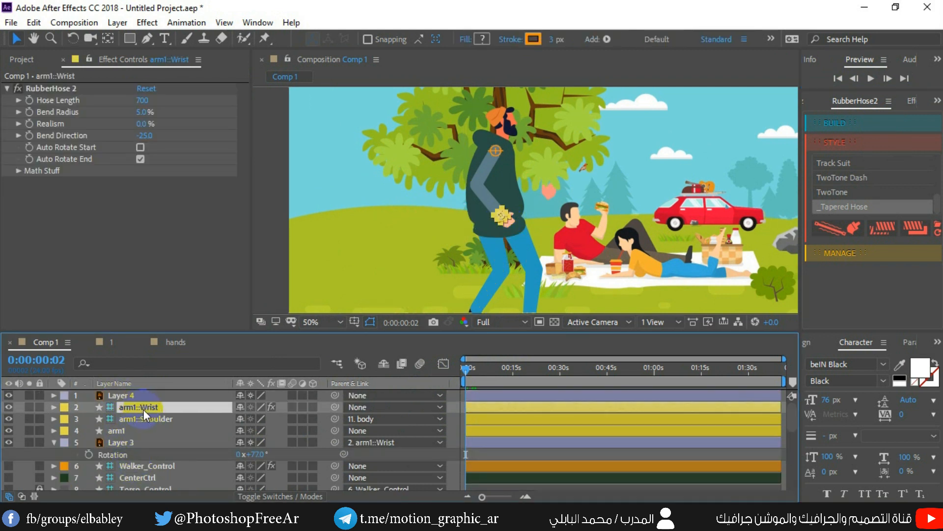
key("p")
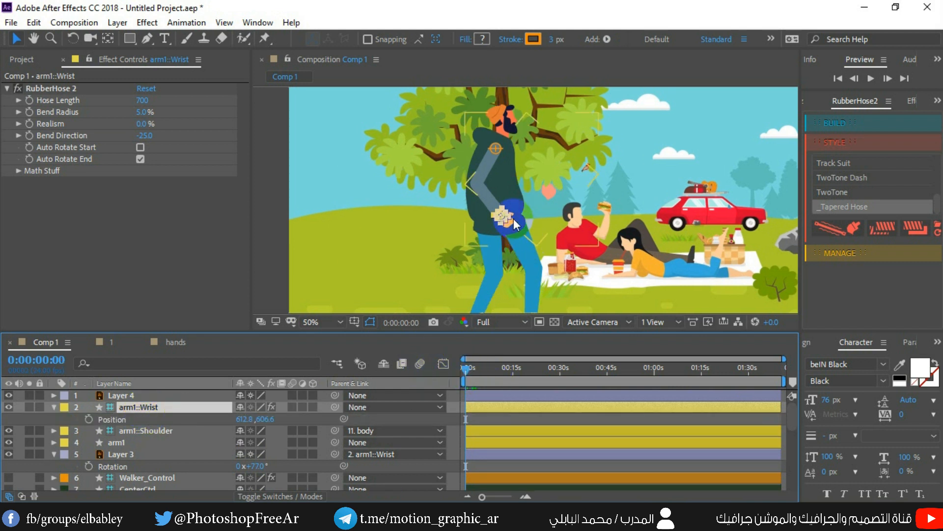
left_click_drag(492, 219, 474, 226)
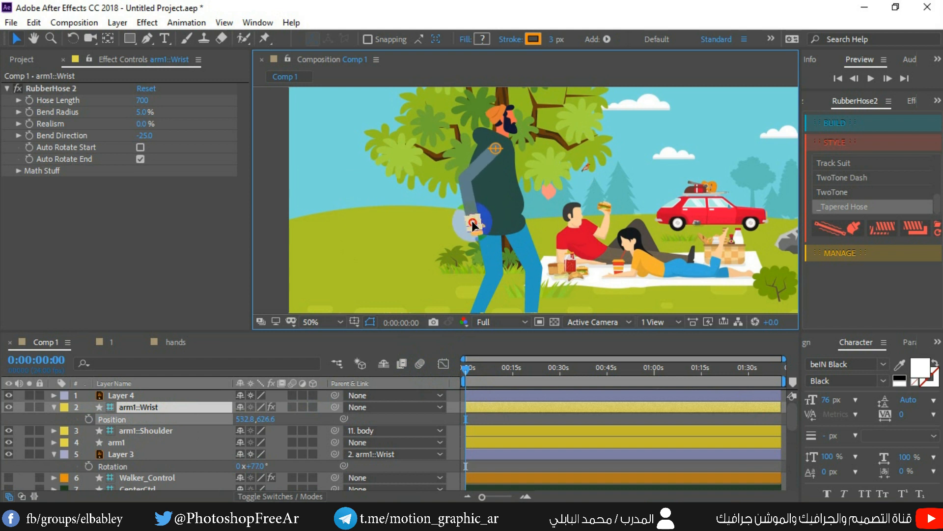
left_click(888, 76)
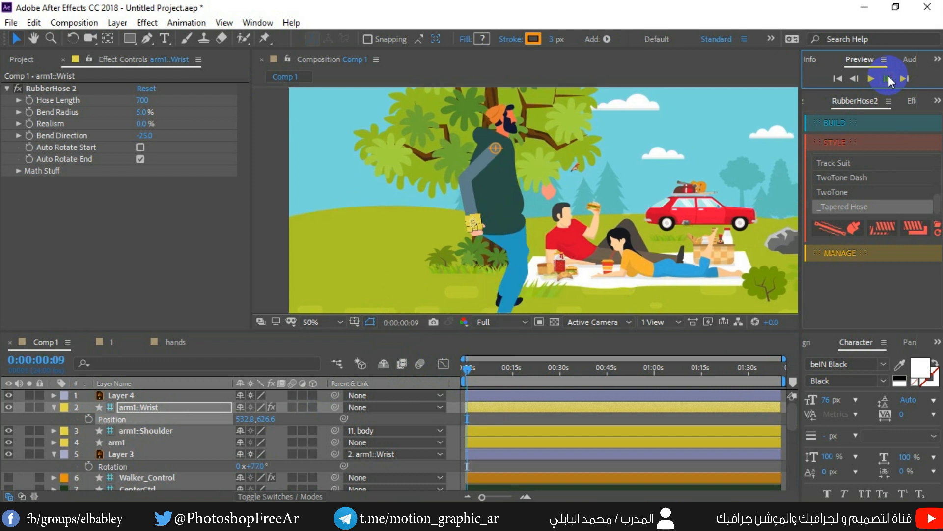
left_click(888, 77)
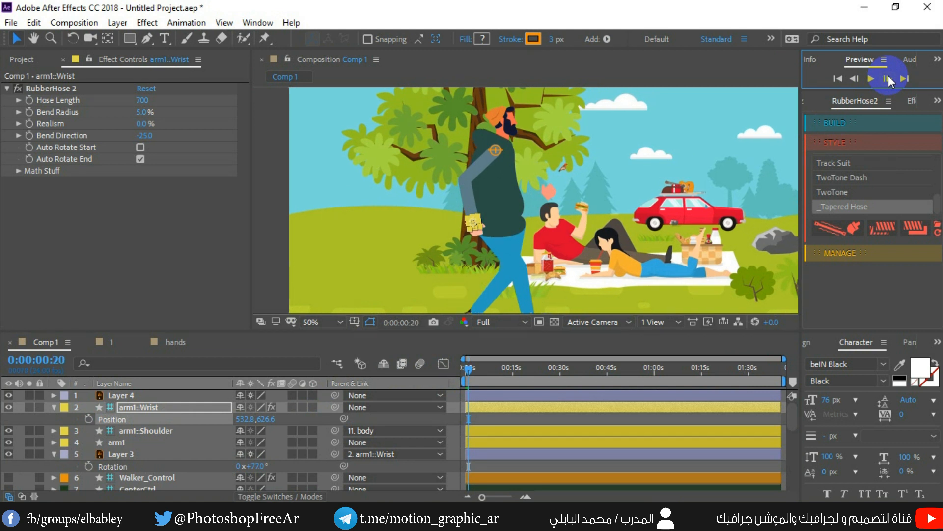
left_click(888, 78)
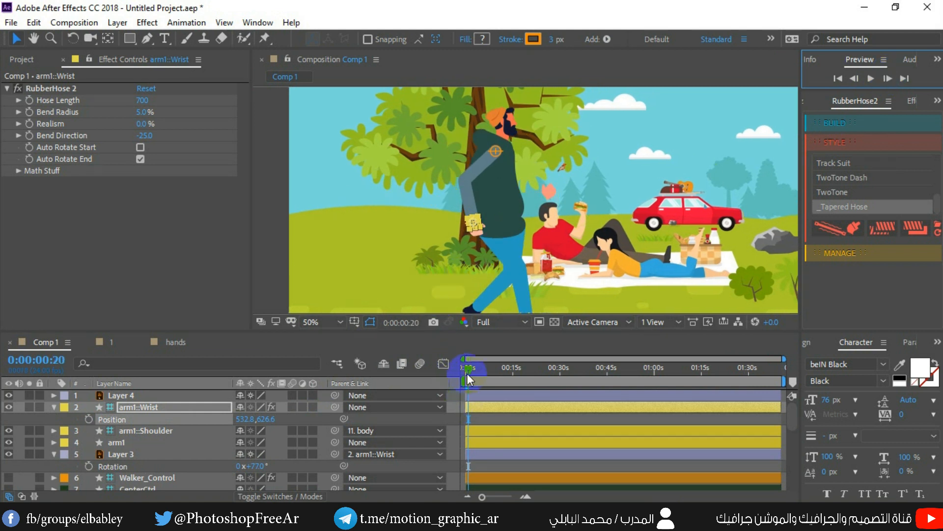
left_click_drag(473, 222, 524, 221)
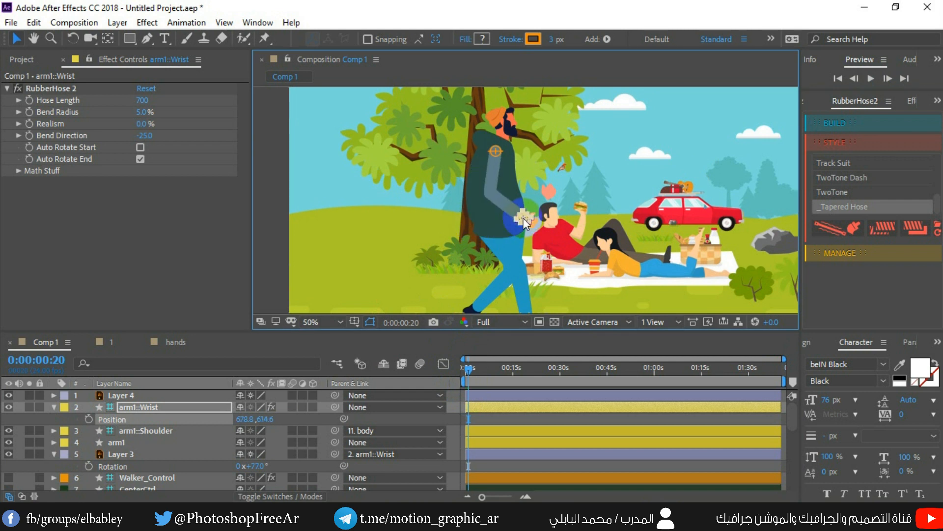
key("ctrl+z")
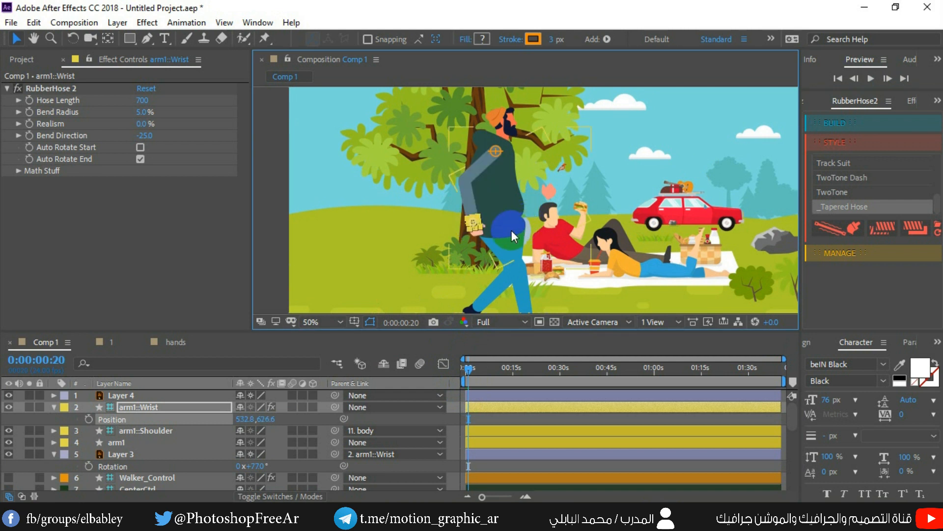
Set a starting Position keyframe for arm1::Wrist at 0:00:00:00
left_click(825, 86)
left_click(838, 78)
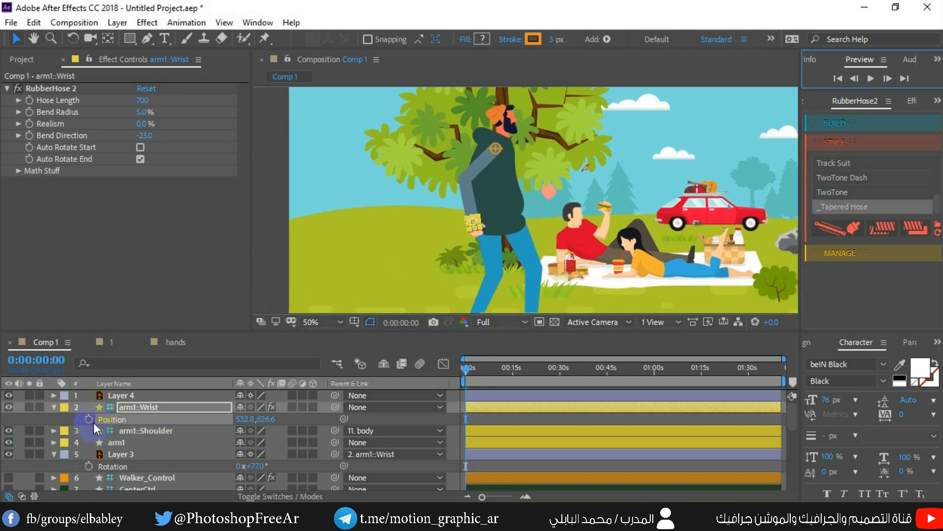
left_click(89, 418)
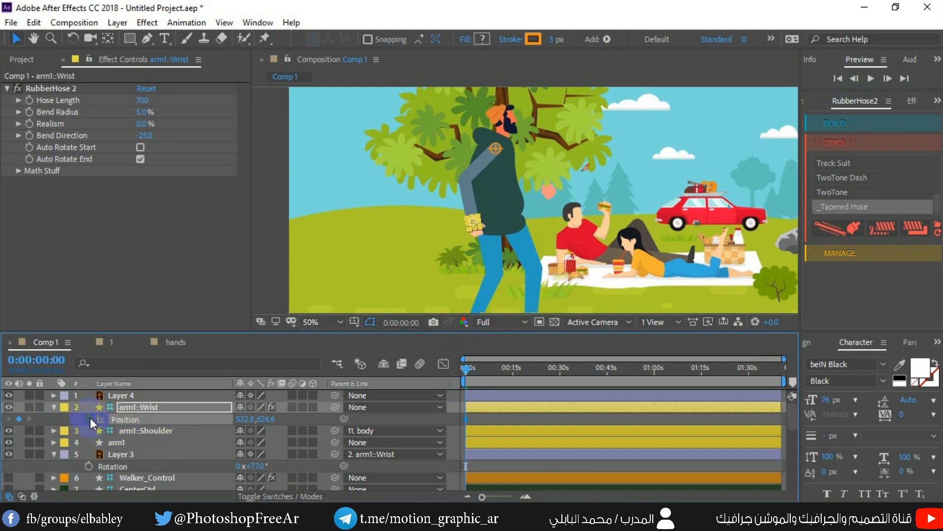
At 0:00:00:21, swing arm1::Wrist forward in front of the body to position 694.8, 626.6
left_click(888, 78)
left_click(887, 79)
left_click(887, 78)
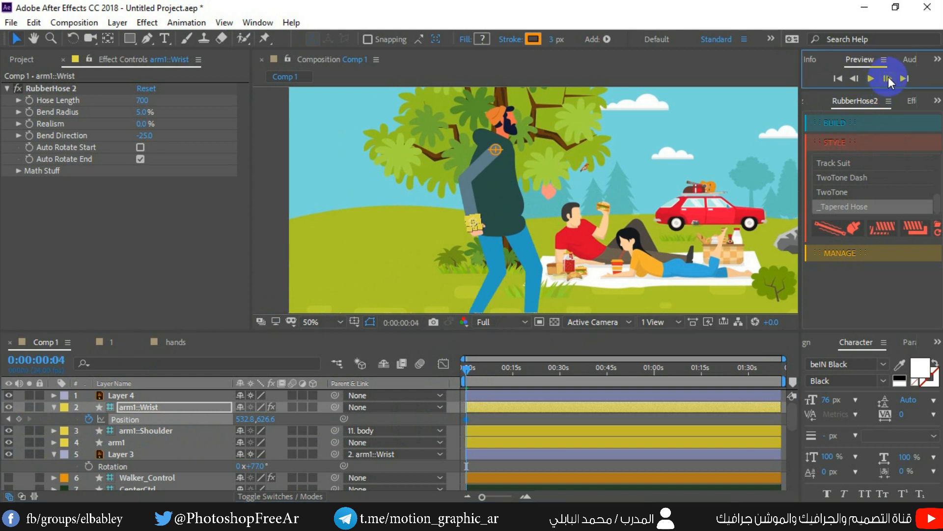
left_click(888, 79)
left_click(887, 78)
left_click(887, 79)
left_click(888, 78)
left_click(887, 79)
left_click(887, 78)
left_click(887, 79)
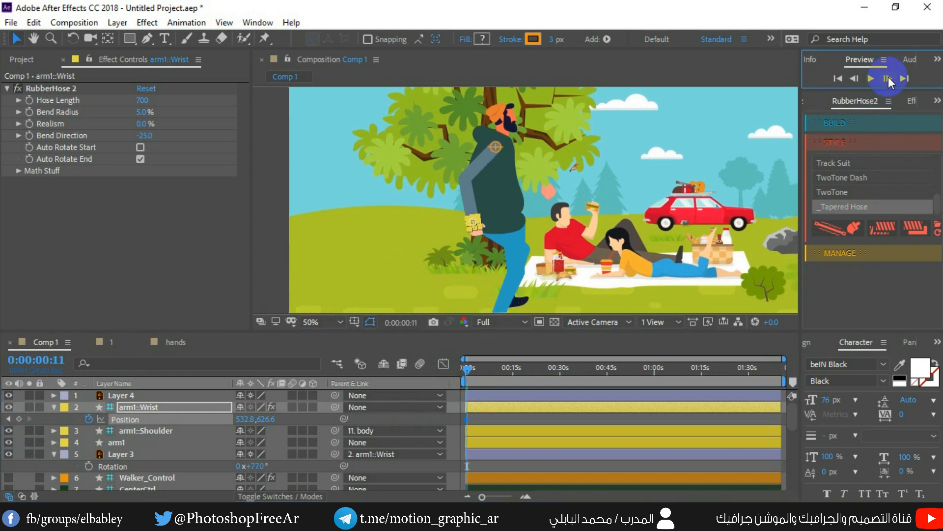
left_click(887, 79)
left_click(887, 79)
left_click(887, 79)
left_click(887, 79)
left_click(887, 79)
left_click(888, 79)
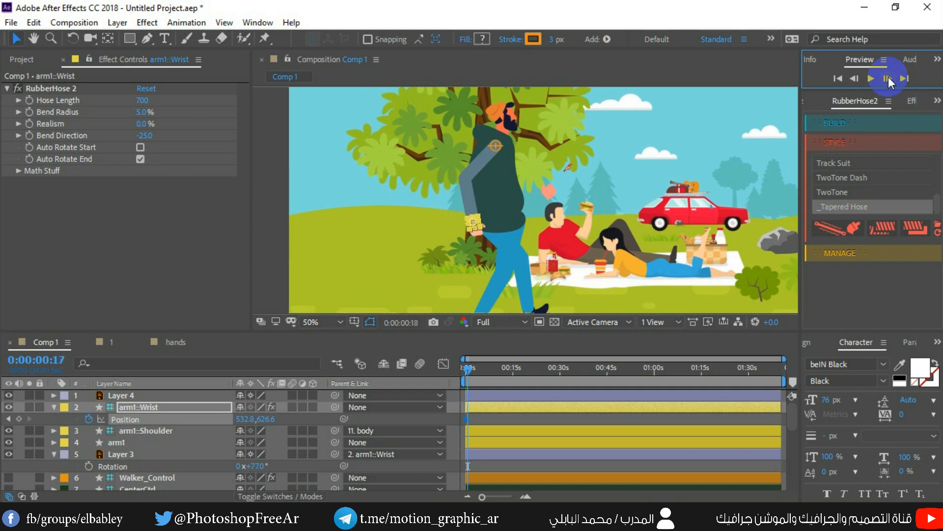
left_click(888, 78)
left_click(887, 78)
left_click(888, 79)
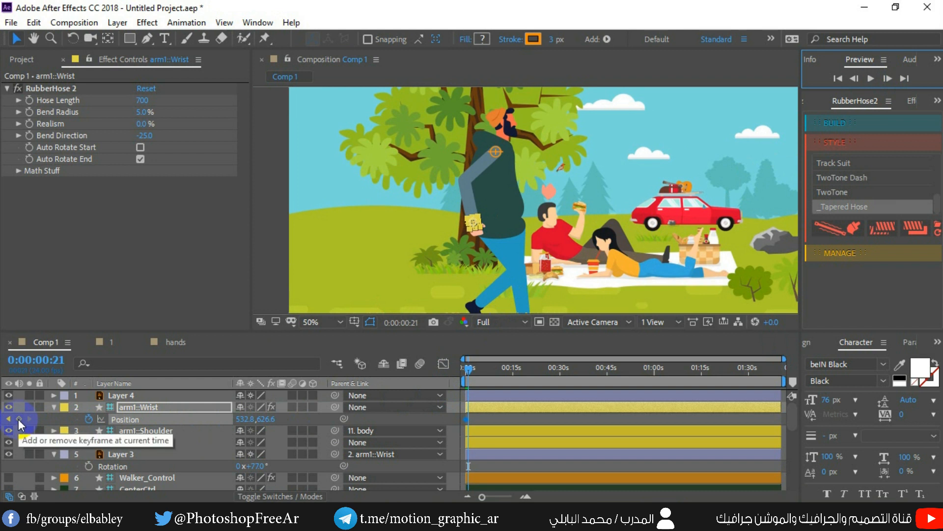
left_click(472, 224)
left_click_drag(472, 224, 529, 227)
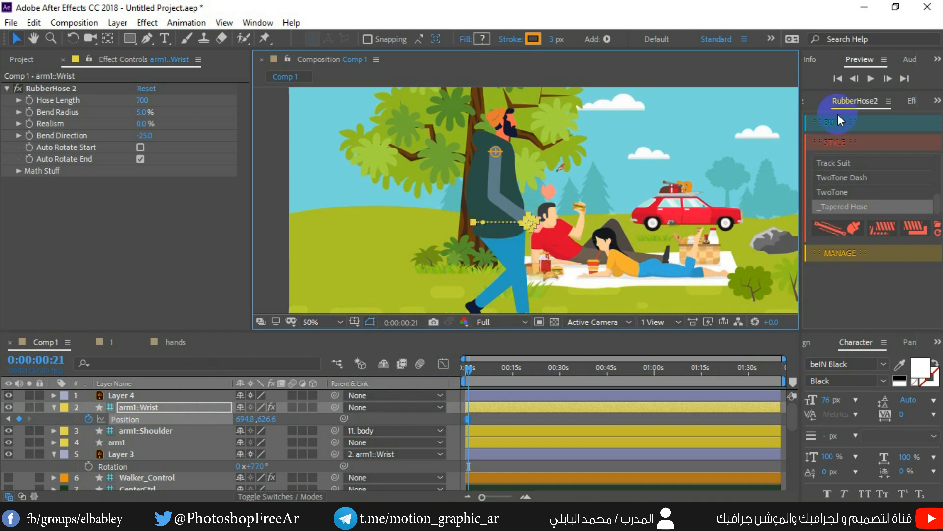
At 0:00:01:13, add a Position keyframe for arm1::Wrist and swing it back behind the body to 526.8, 626.6
left_click(886, 79)
left_click(886, 79)
left_click(886, 79)
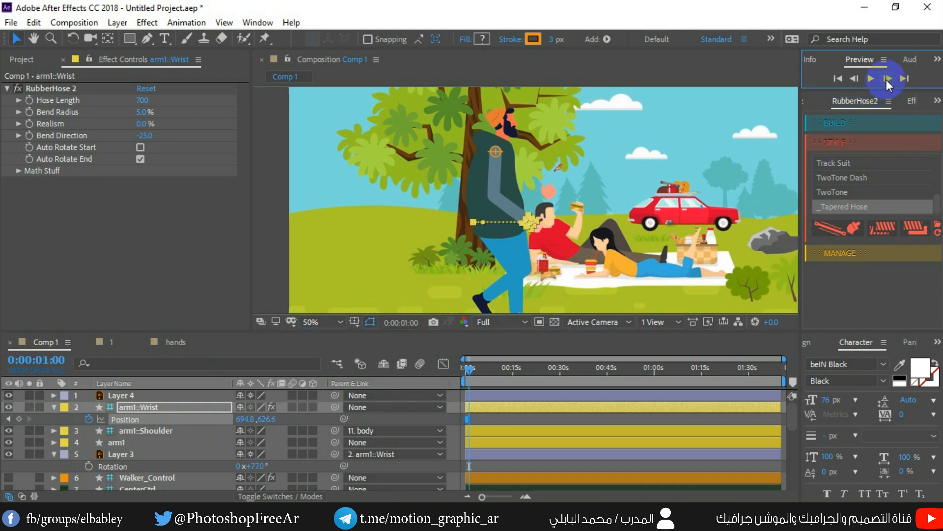
left_click(887, 79)
left_click(886, 79)
left_click(887, 79)
left_click(887, 79)
left_click(887, 79)
left_click(886, 79)
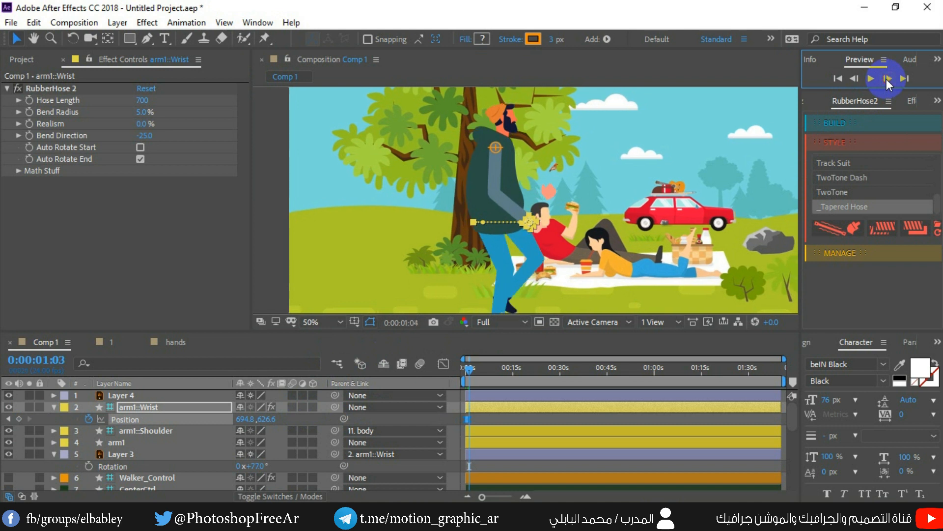
left_click(887, 79)
left_click(887, 79)
left_click(886, 79)
left_click(887, 79)
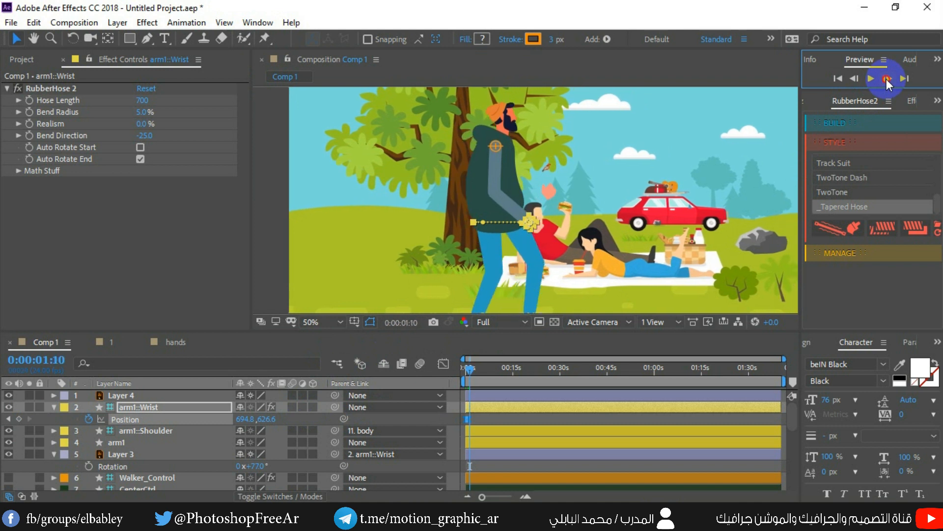
left_click(887, 79)
left_click(886, 79)
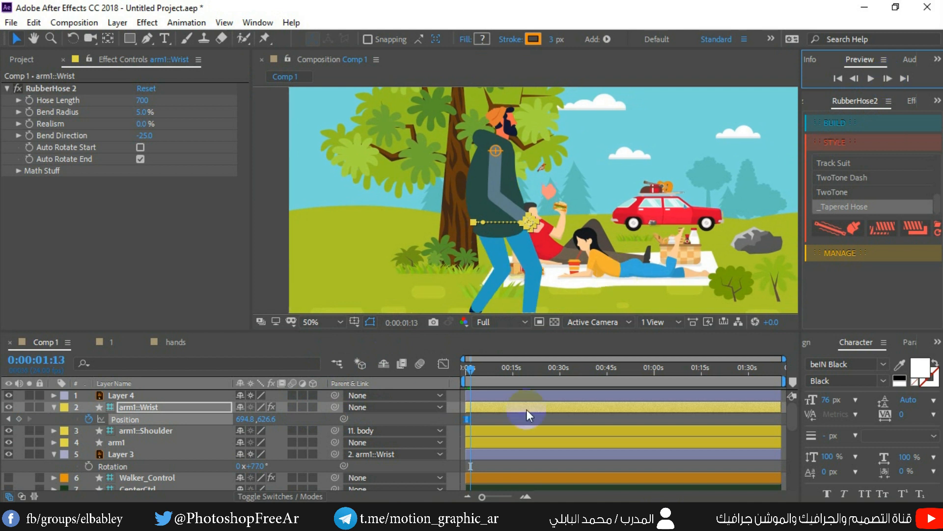
left_click(19, 419)
left_click(511, 221)
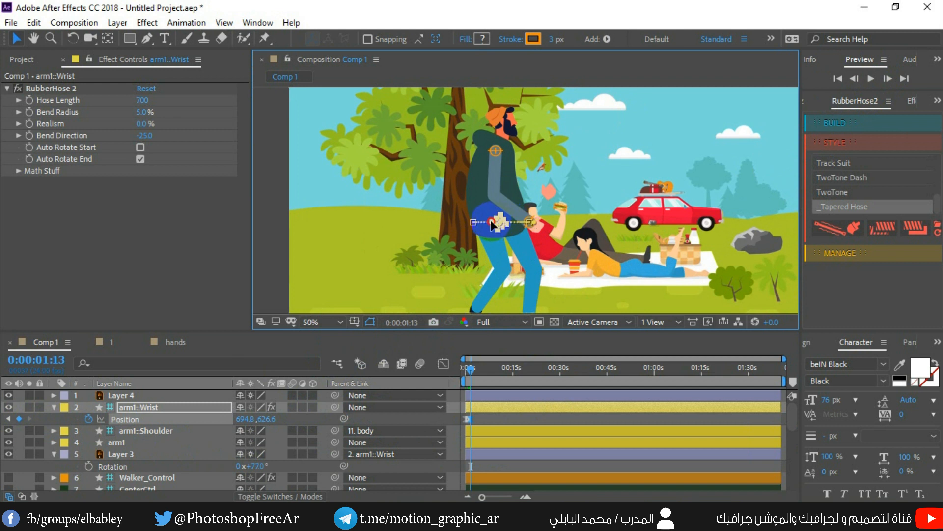
left_click_drag(493, 225, 475, 226)
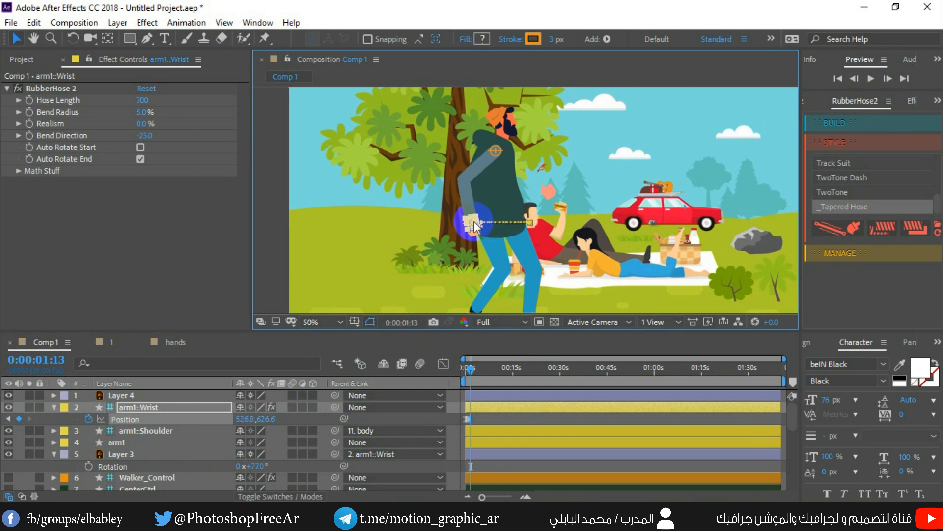
Add the expression loopOut(type = "cycle", numKeyframes = 0) to the Position of arm1::Wrist
left_click(839, 79)
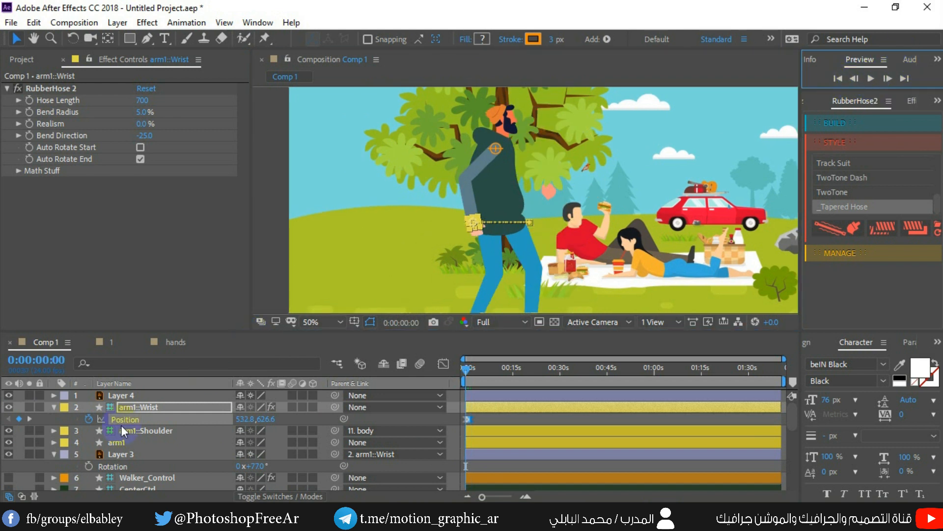
left_click(89, 418, "alt")
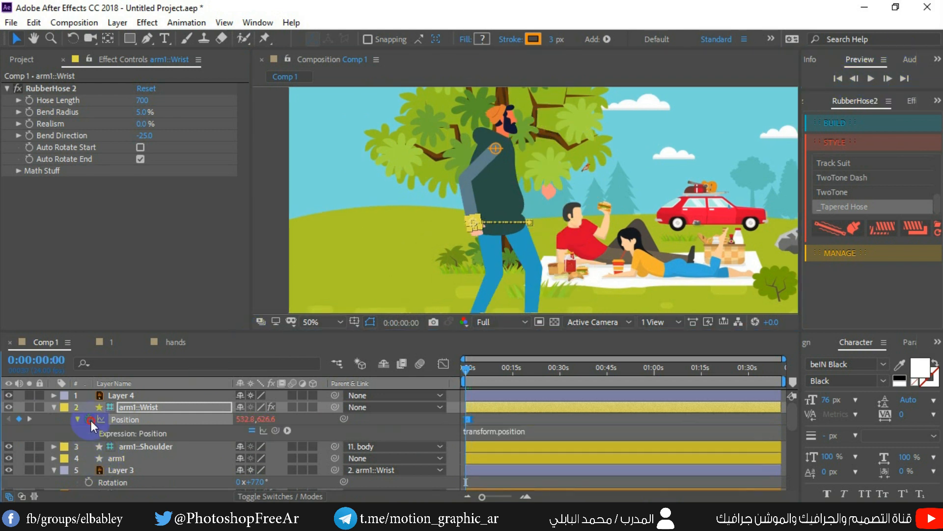
left_click(288, 430)
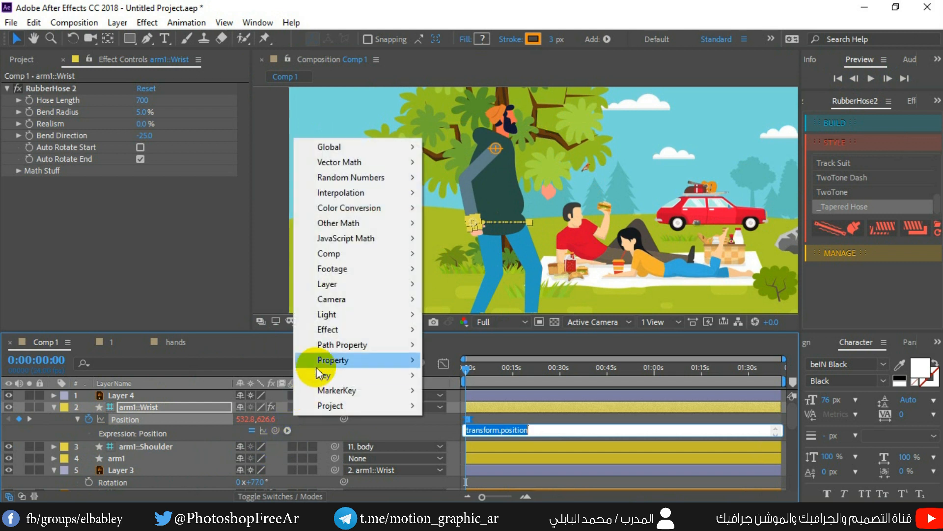
mouse_move(344, 359)
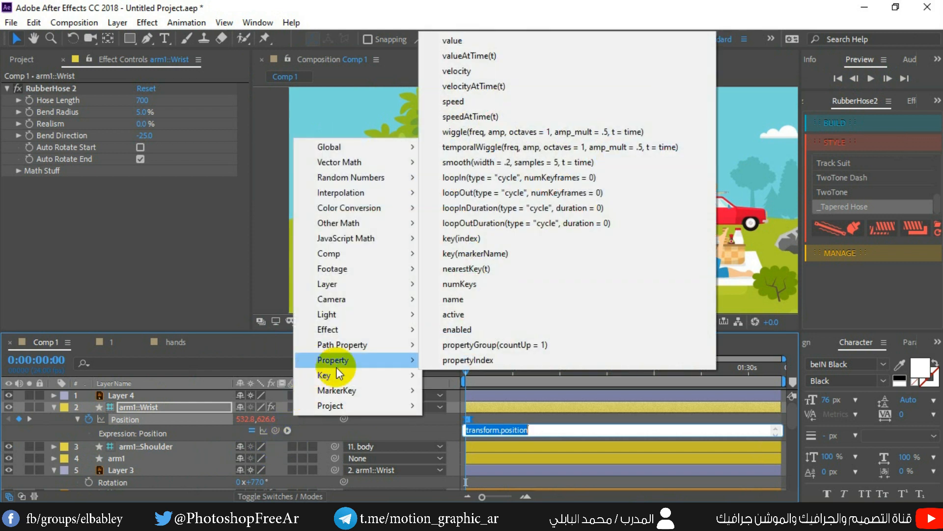
left_click(473, 193)
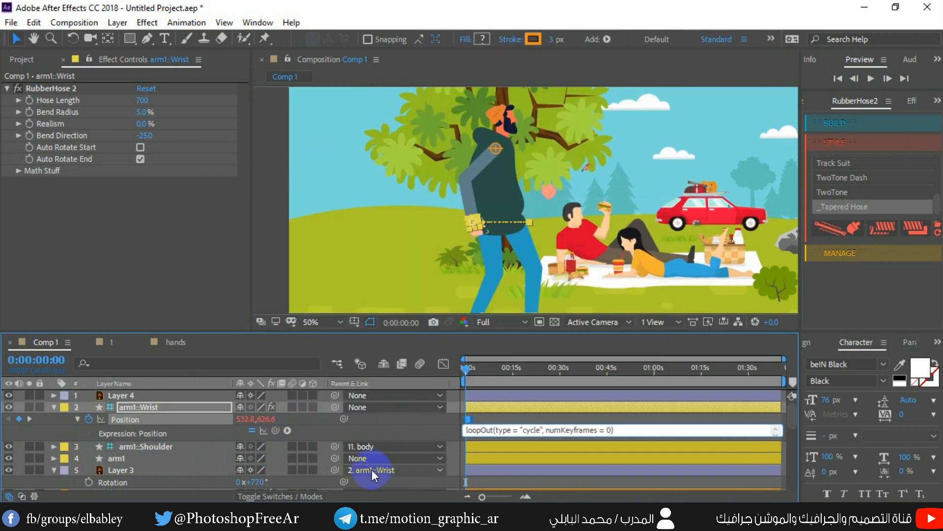
left_click(385, 434)
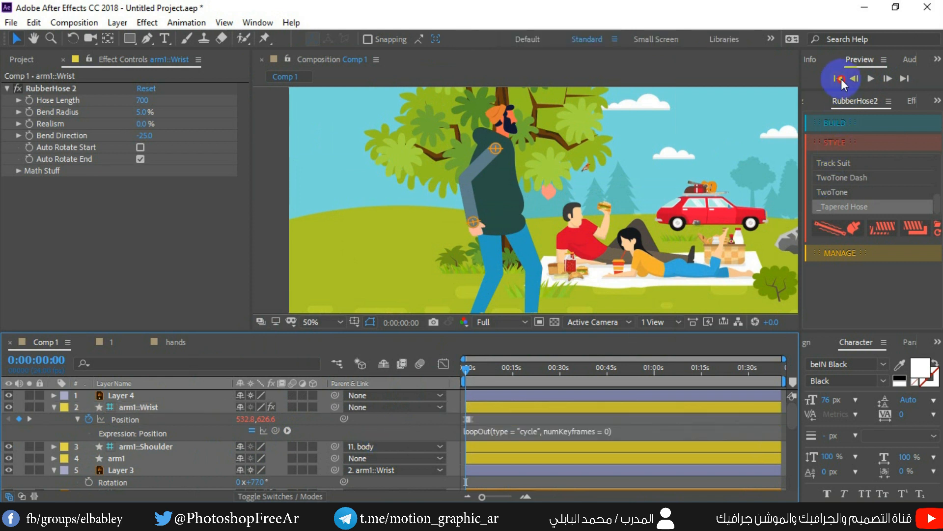
Play back the walk to check the looping swing of the first arm
left_click(862, 81)
left_click(871, 78)
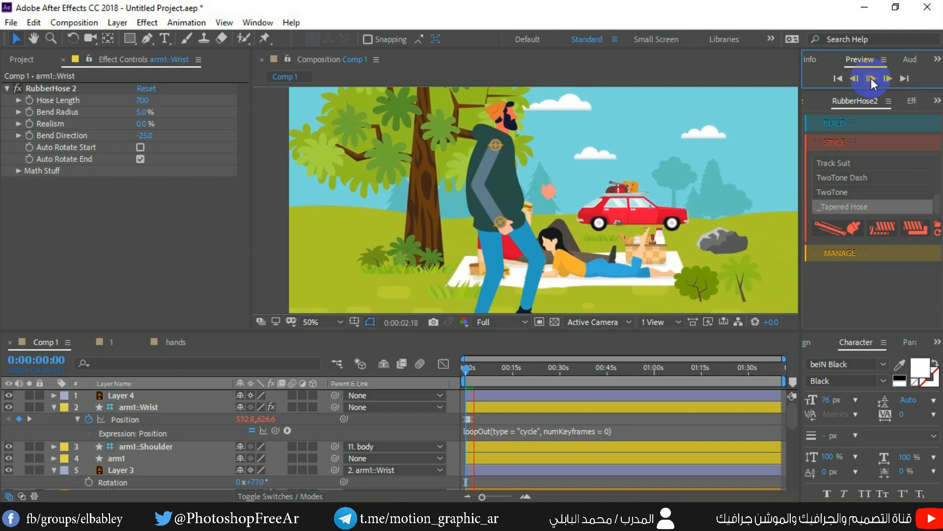
left_click(871, 78)
Hide the arm1::Wrist and arm1::Shoulder controllers and replay the walk without them
left_click(8, 407)
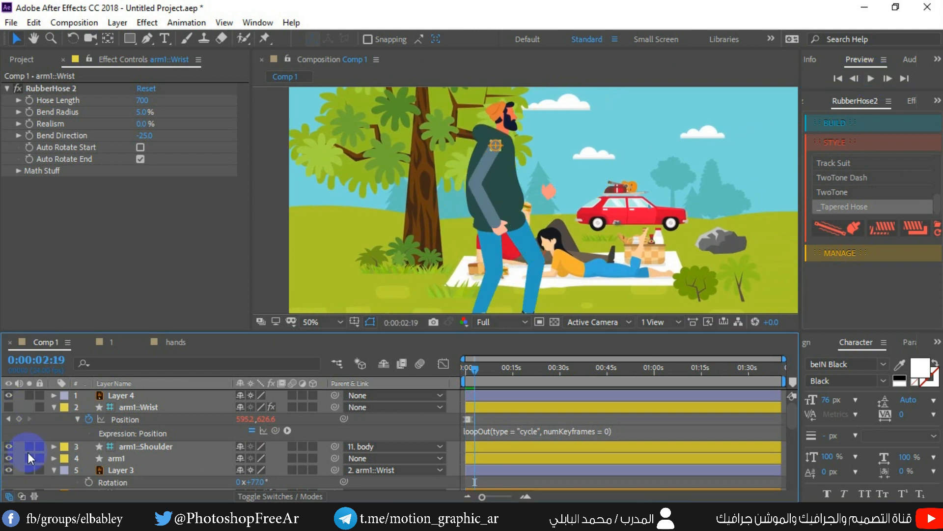
left_click(9, 446)
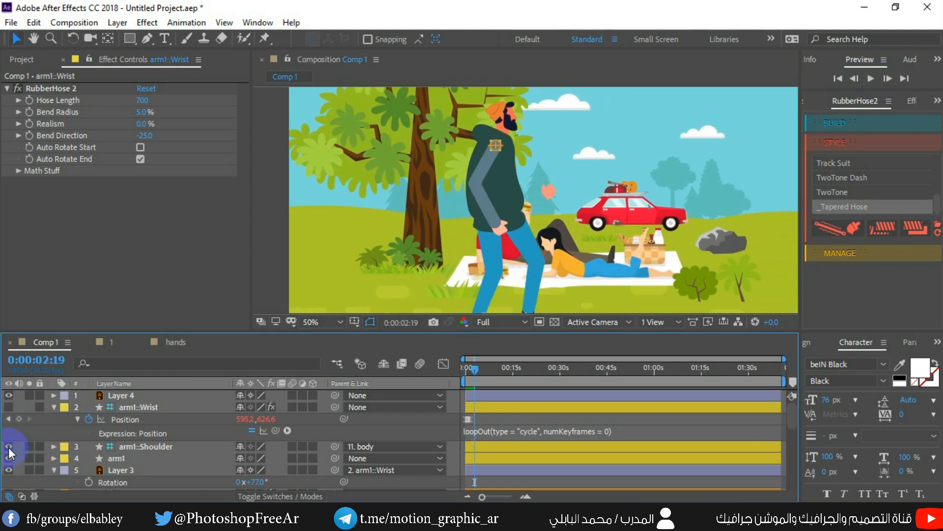
left_click(846, 83)
left_click(869, 80)
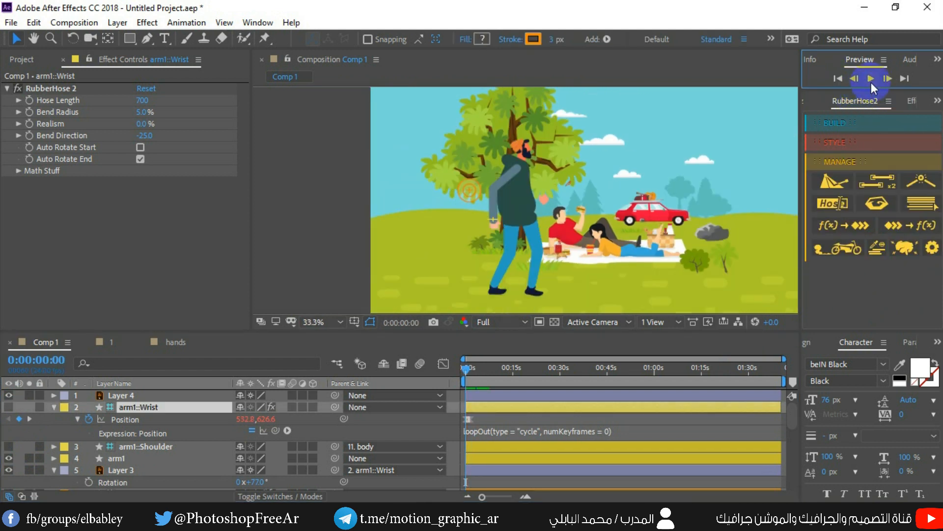
left_click(871, 78)
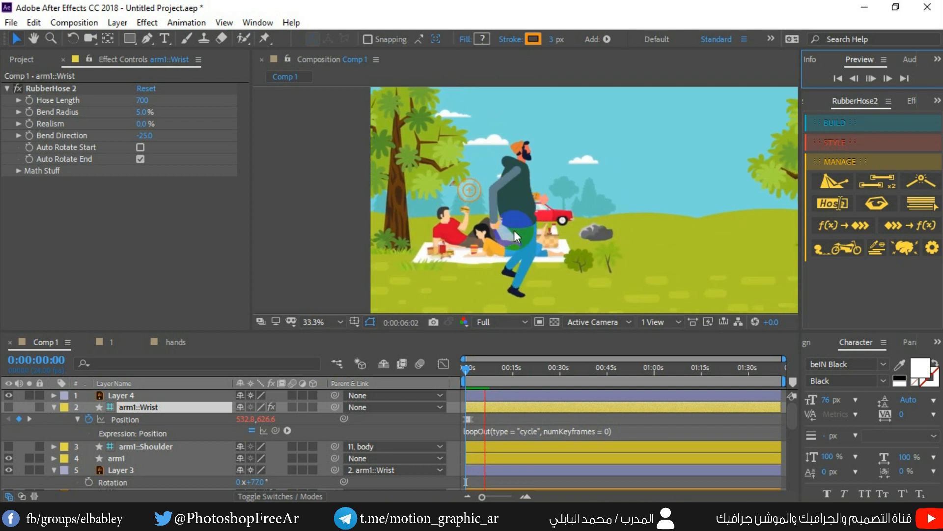
left_click(871, 78)
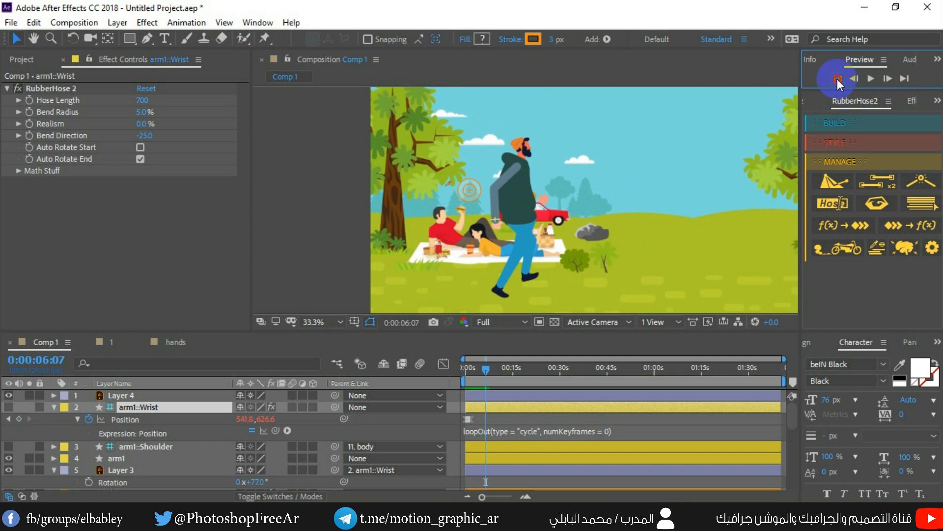
Duplicate the arm1 hose with RubberHose and move the three arm2 layers above Layer 4 in the layer stack
left_click(837, 78)
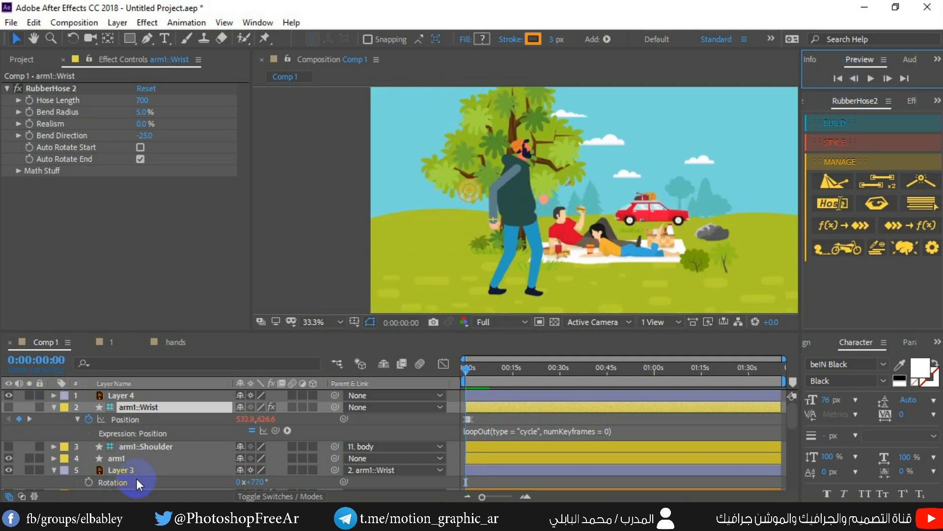
left_click(138, 407)
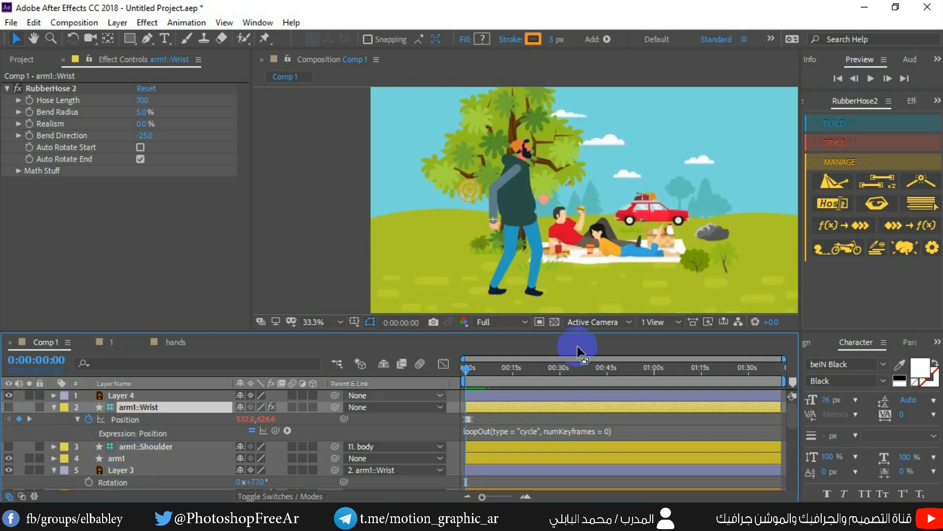
left_click(877, 185)
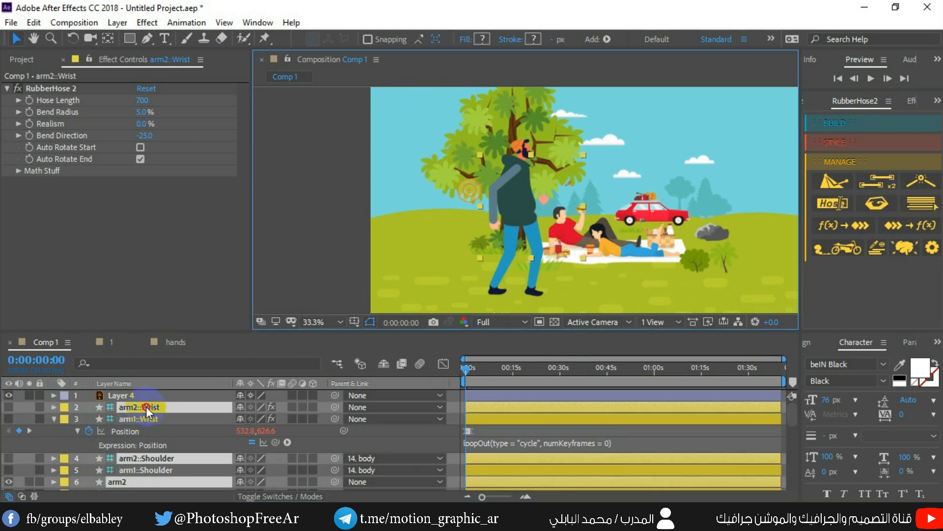
left_click_drag(146, 408, 143, 394)
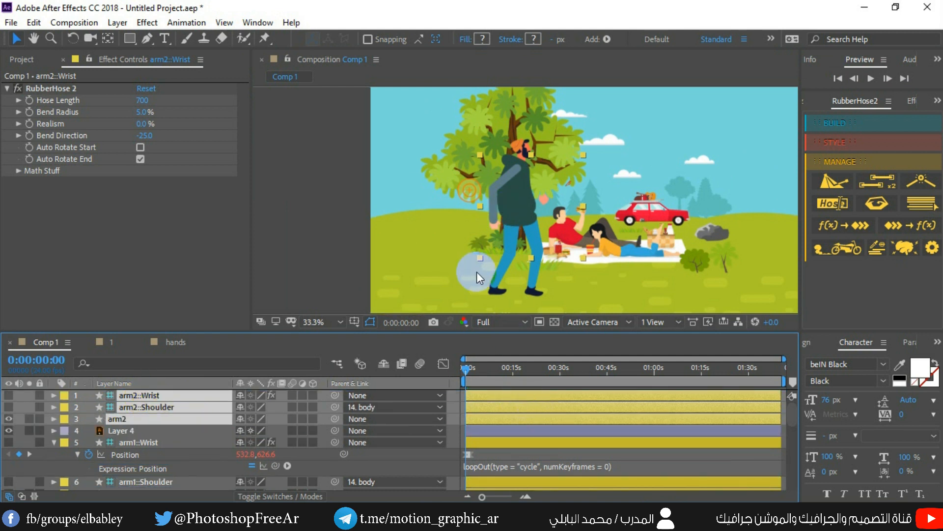
Shift the three arm2 layers earlier in time until the second arm swings forward at the first frame
left_click_drag(477, 272, 507, 223)
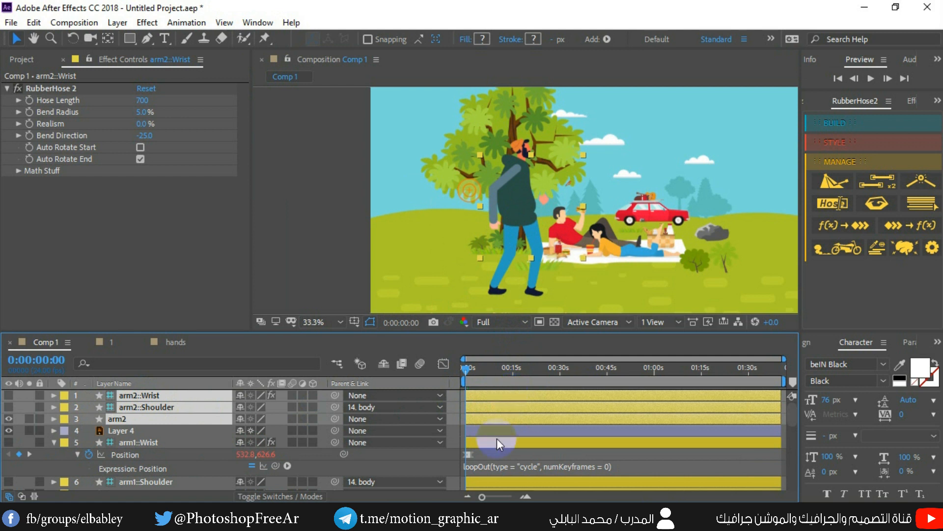
left_click(525, 496)
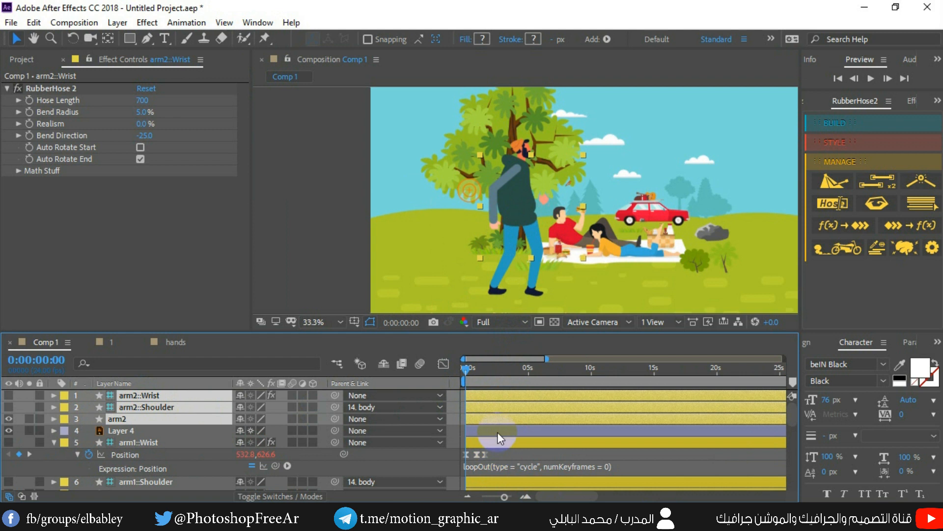
left_click(500, 395)
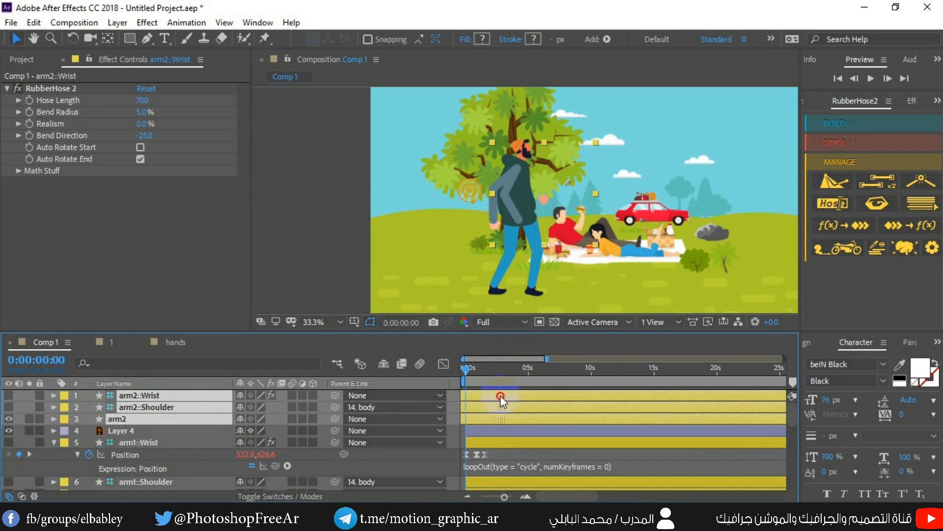
left_click_drag(499, 396, 494, 397)
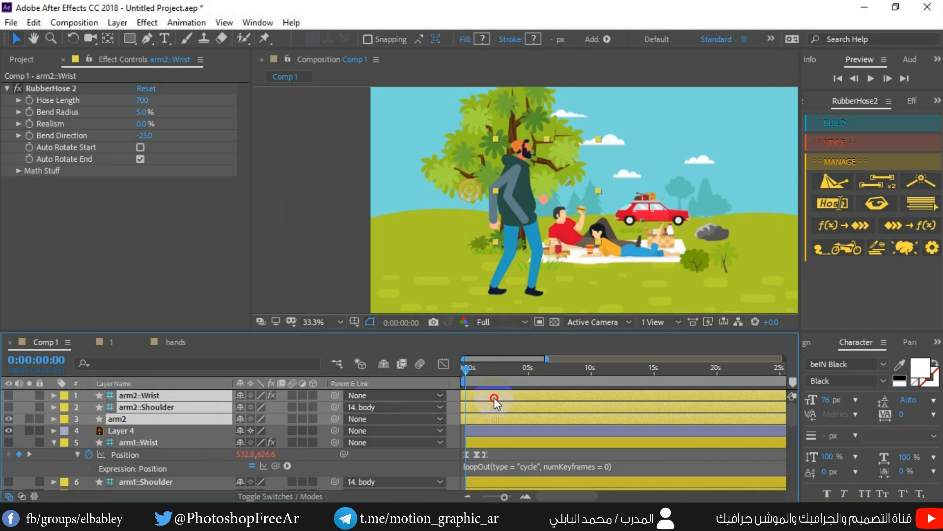
left_click_drag(495, 397, 496, 398)
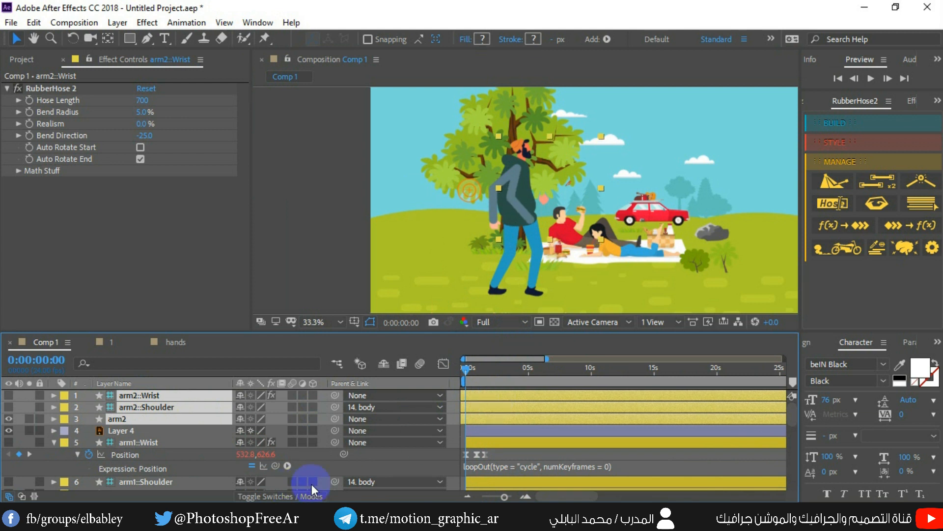
Deselect the arm2 layers and set the composition's preview resolution to Quarter
left_click(380, 455)
left_click(487, 322)
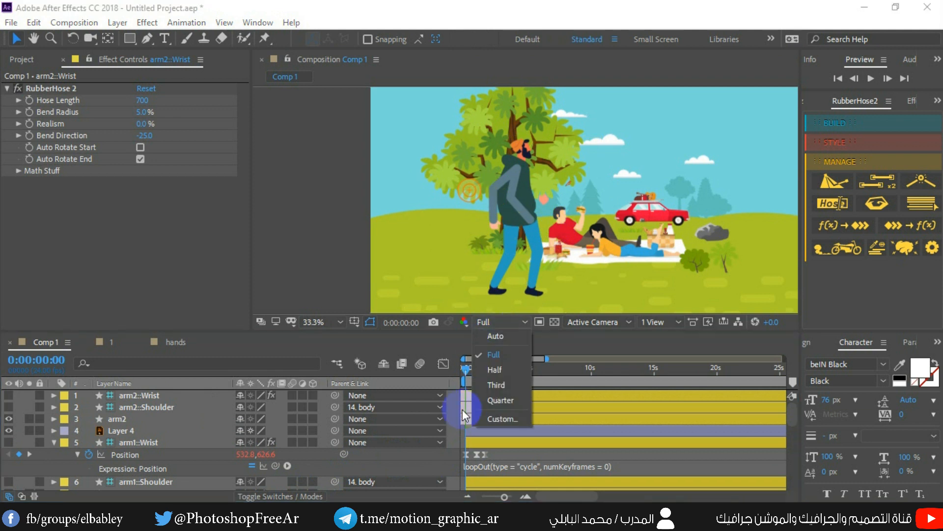
left_click(500, 400)
Move the hand on Layer 4 onto the lower end of the arm2 sleeve
scroll(536, 221, "up", 3)
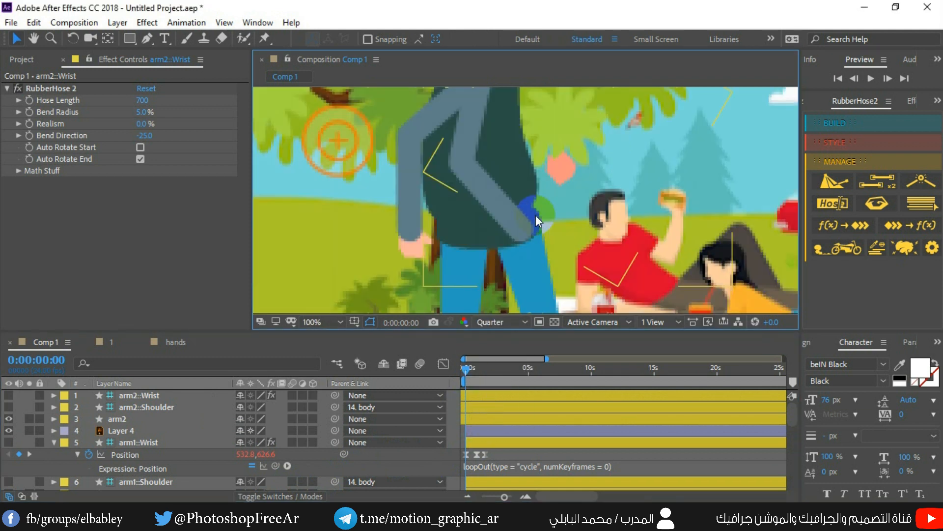
left_click(549, 205)
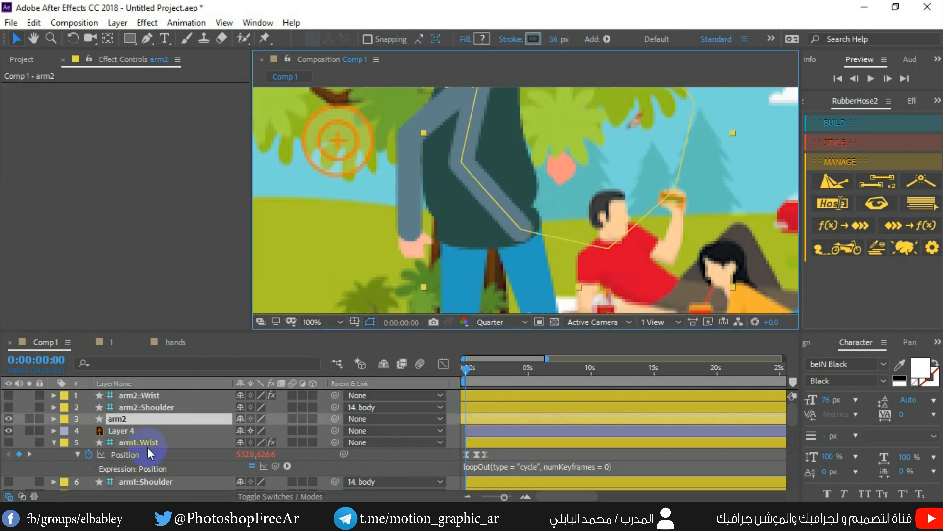
left_click(122, 431)
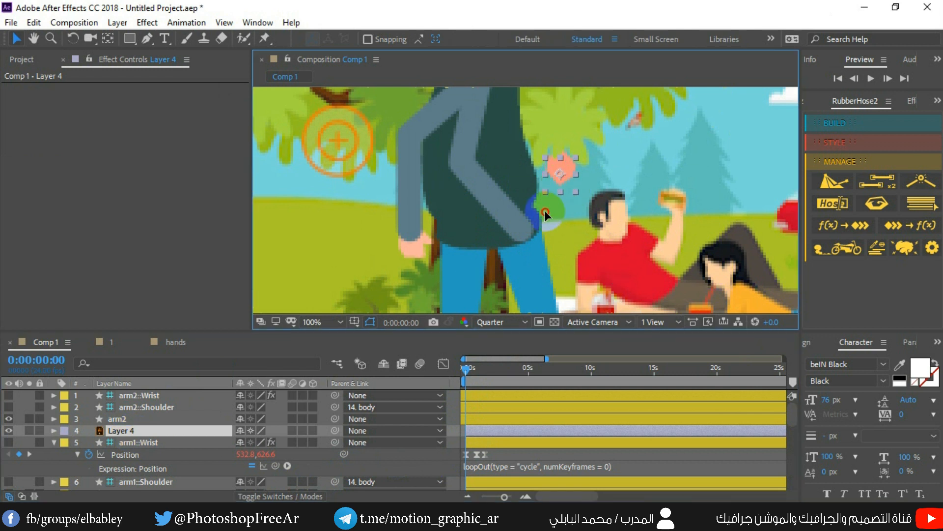
left_click_drag(560, 175, 535, 231)
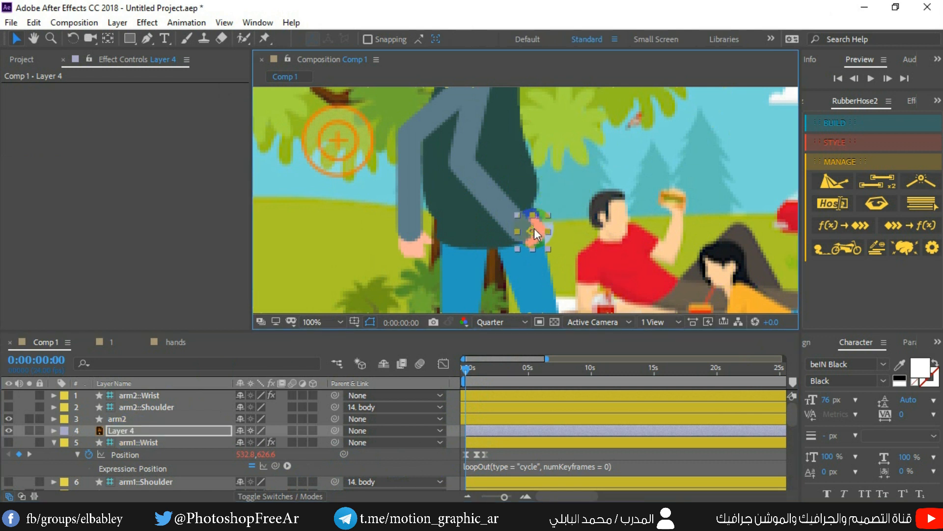
Rotate the Layer 4 hand to 40° and nudge it to fit the end of the arm2 sleeve
key("r")
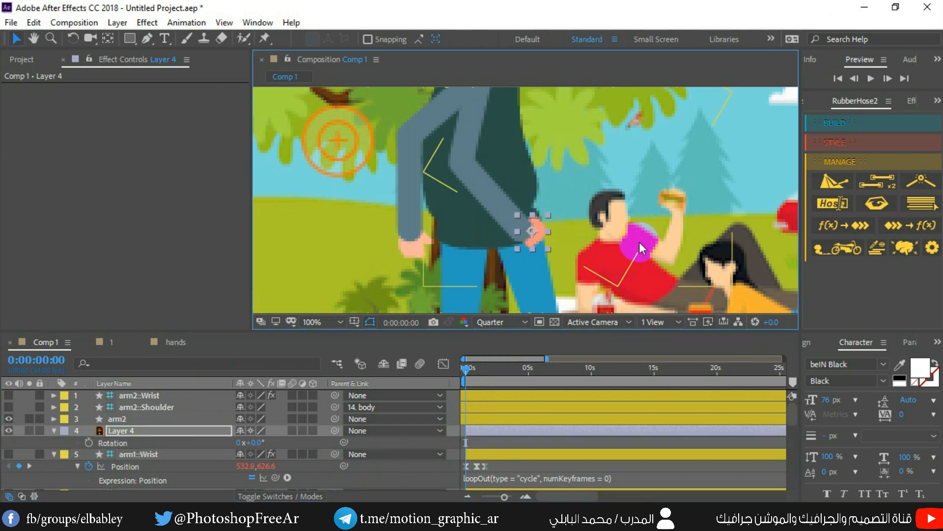
left_click_drag(253, 444, 279, 443)
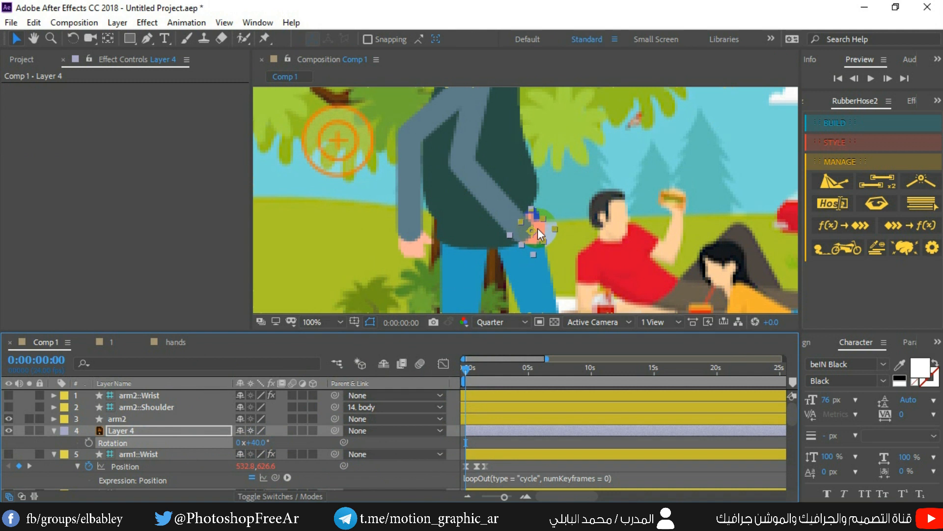
left_click(528, 241)
left_click_drag(527, 237, 529, 237)
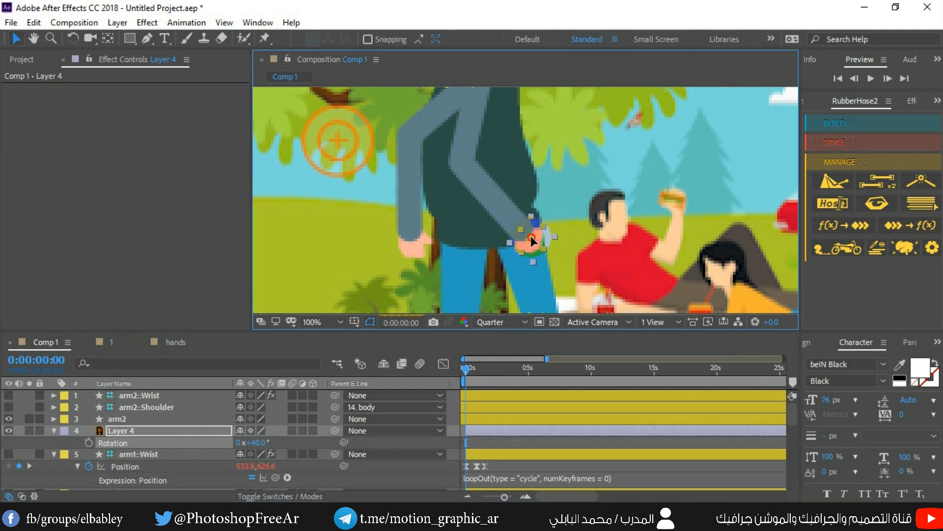
Parent Layer 4 to arm2::Wrist and move the three arm2 layers and Layer 4 behind the character, directly above picnic.jpg
left_click(369, 431)
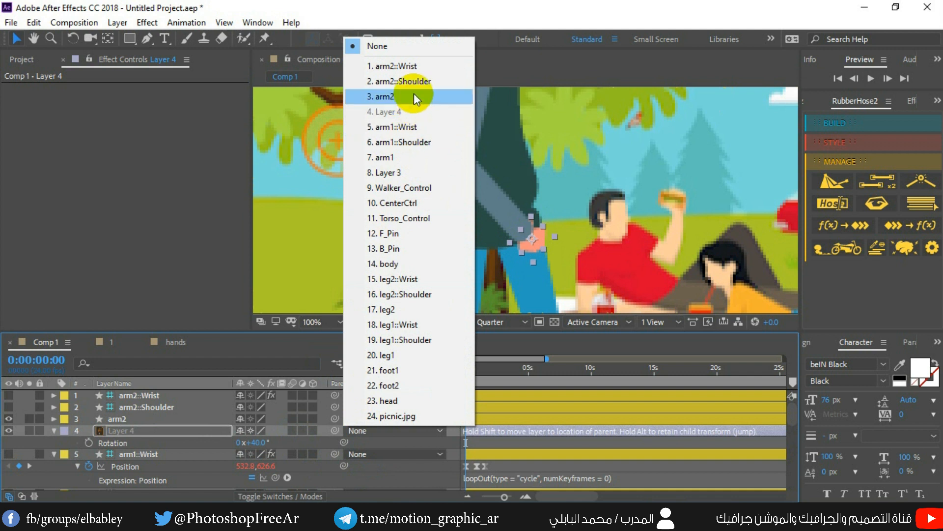
left_click(407, 66)
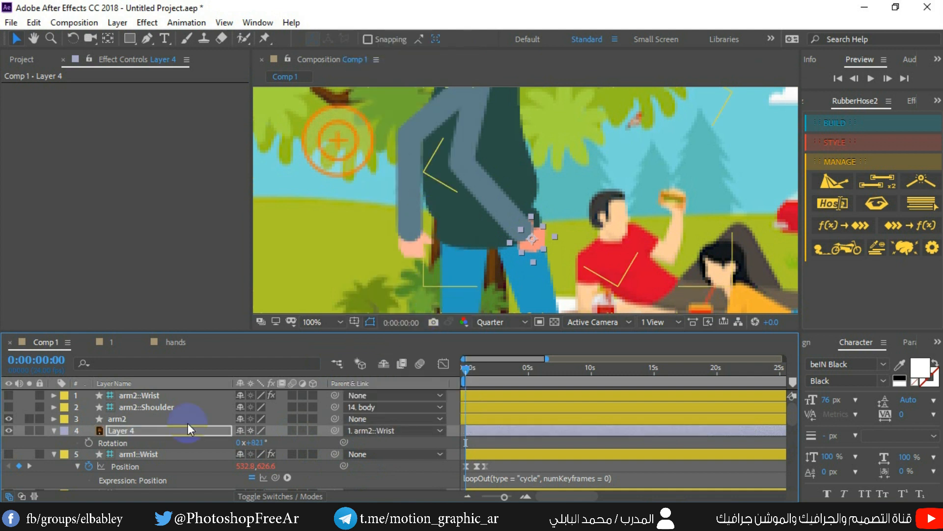
left_click(139, 396)
left_click(141, 409, "ctrl")
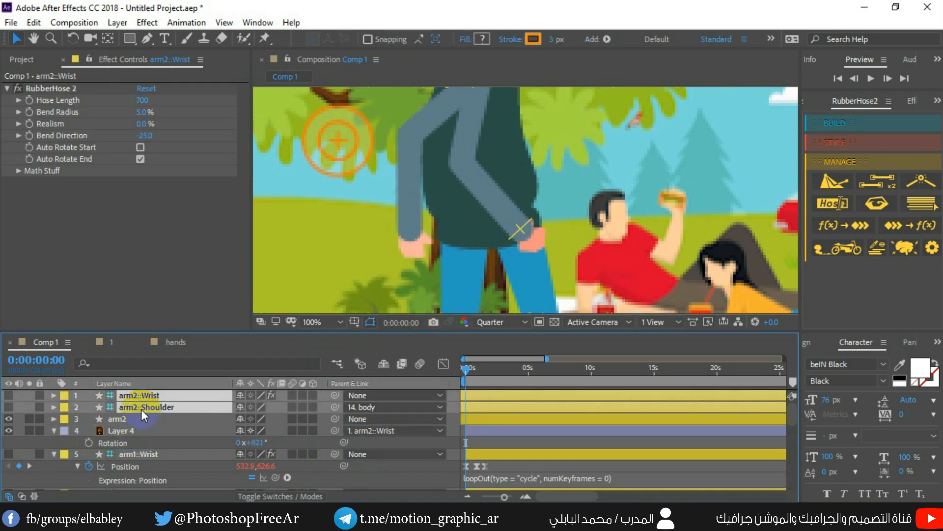
left_click(139, 429, "ctrl")
left_click(126, 419, "ctrl")
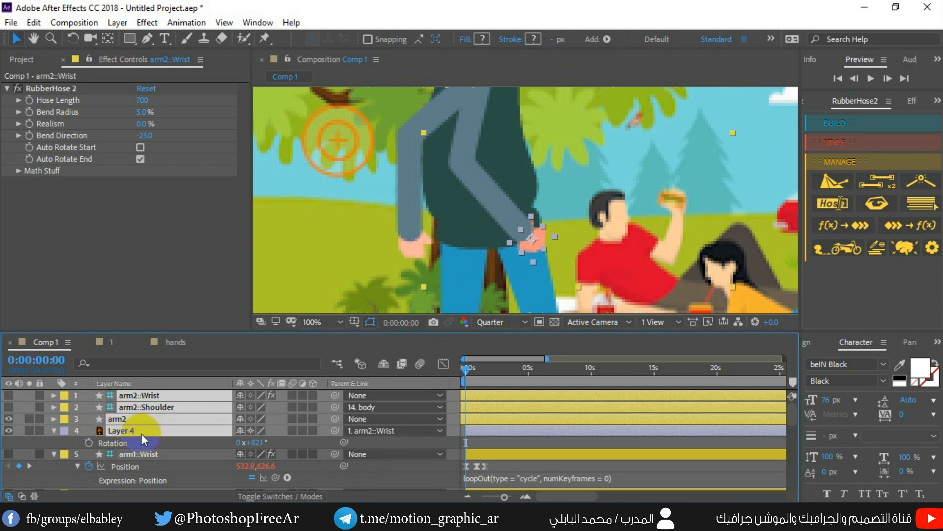
left_click_drag(150, 430, 146, 462)
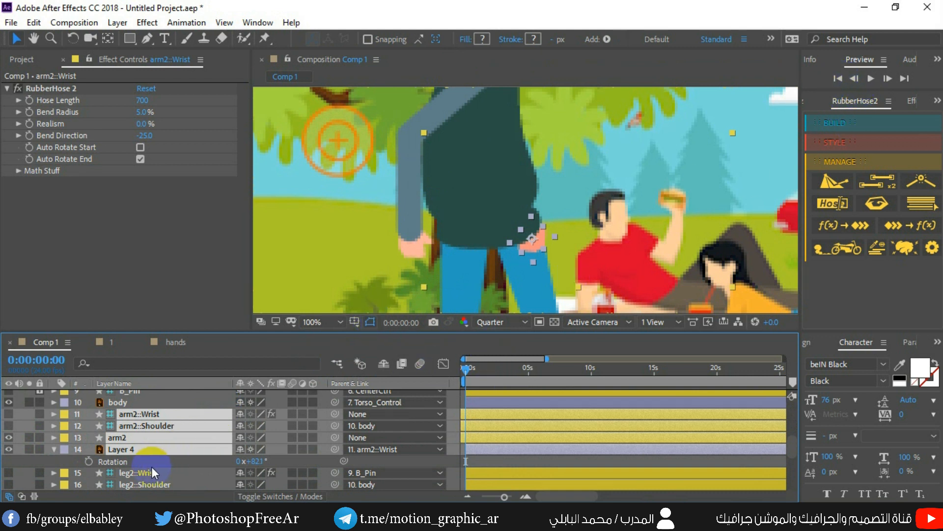
mouse_move(140, 454)
left_mouse_down()
mouse_move(136, 491)
mouse_move(126, 461)
left_mouse_up()
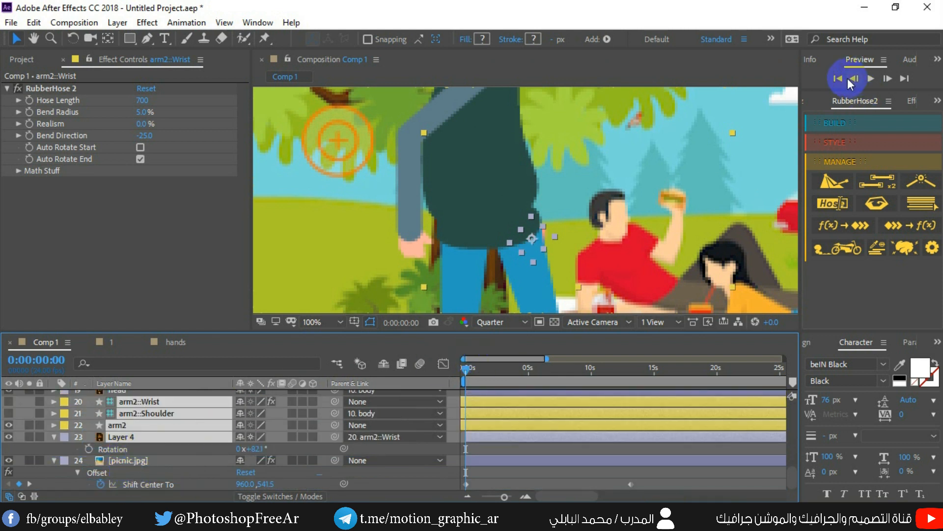
Preview the walk cycle with the second arm and hand swinging behind the body
scroll(460, 282, "down", 2)
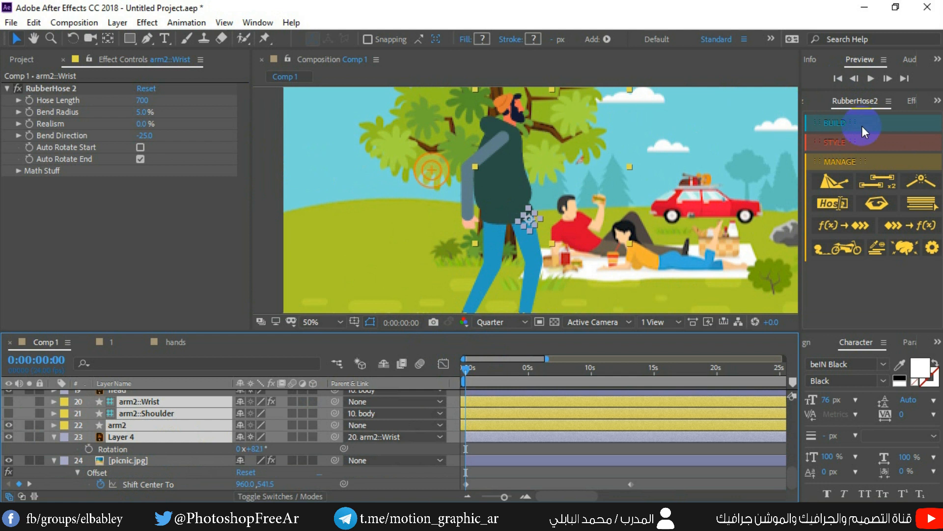
left_click(868, 79)
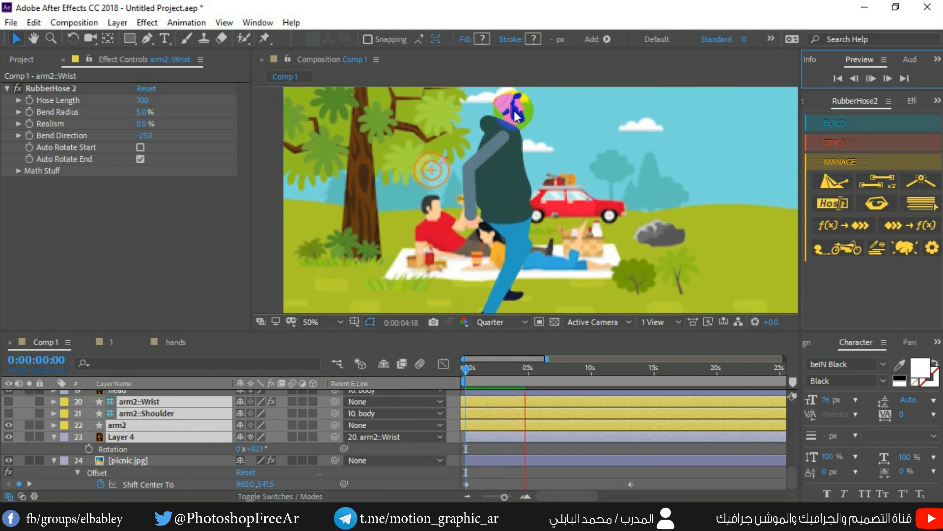
left_click(871, 82)
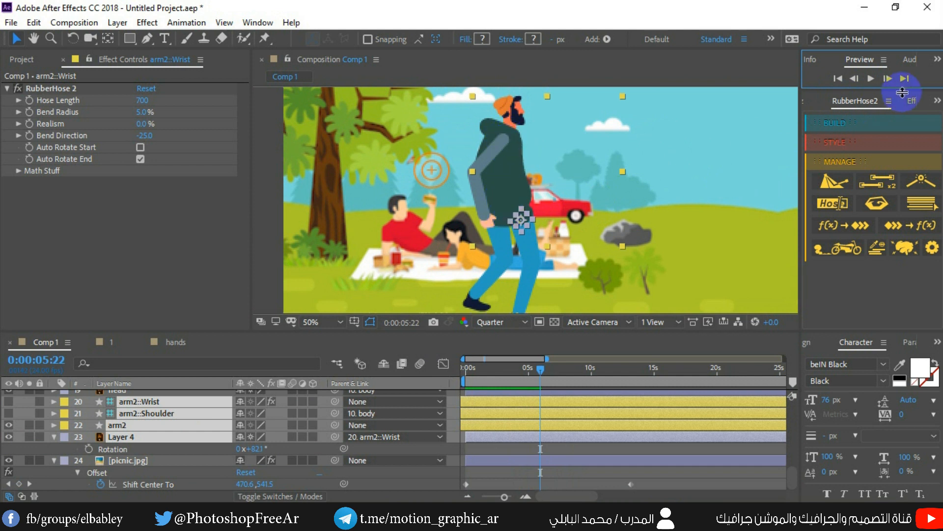
left_click(871, 80)
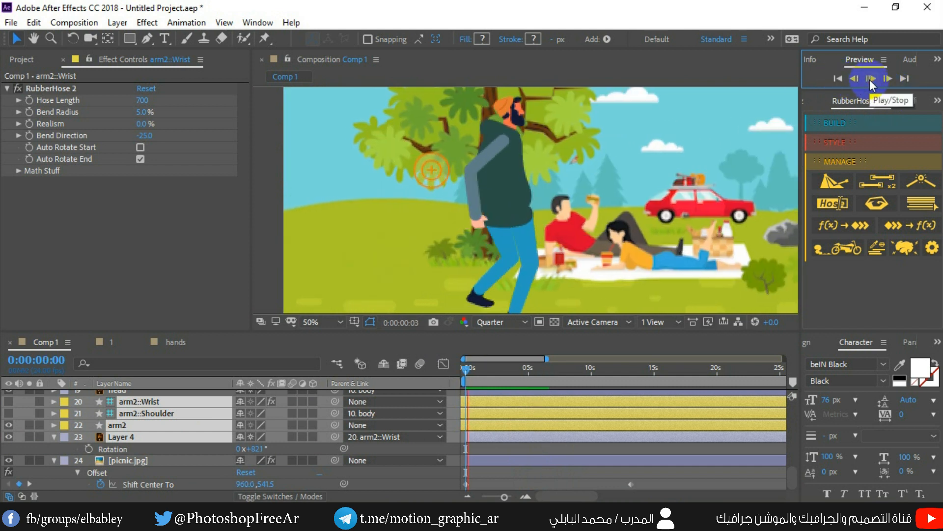
left_click(870, 80)
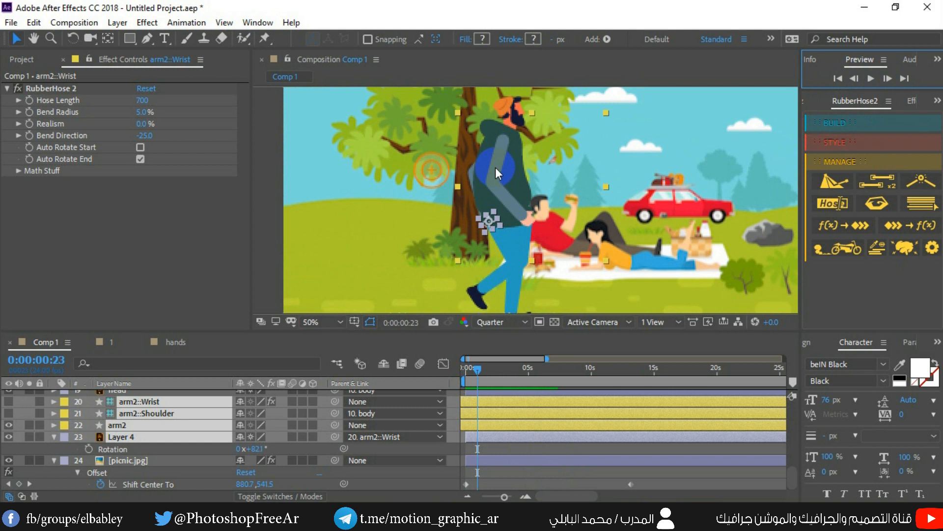
Try a Torso Bounce Amplitude of 55 in the Walker Torso Settings of Walker_Control
scroll(154, 422, "up", 5)
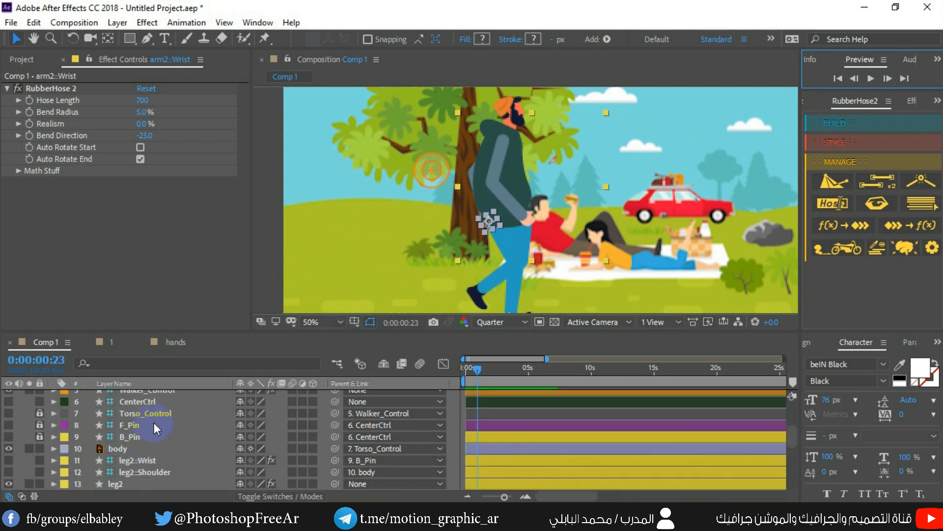
scroll(128, 418, "up", 3)
left_click(114, 446)
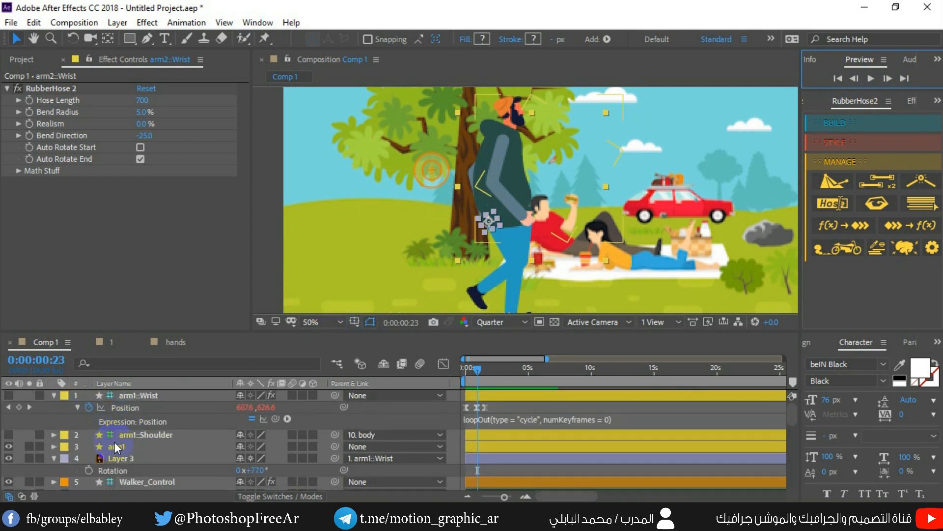
scroll(114, 442, "down", 2)
left_click(151, 449)
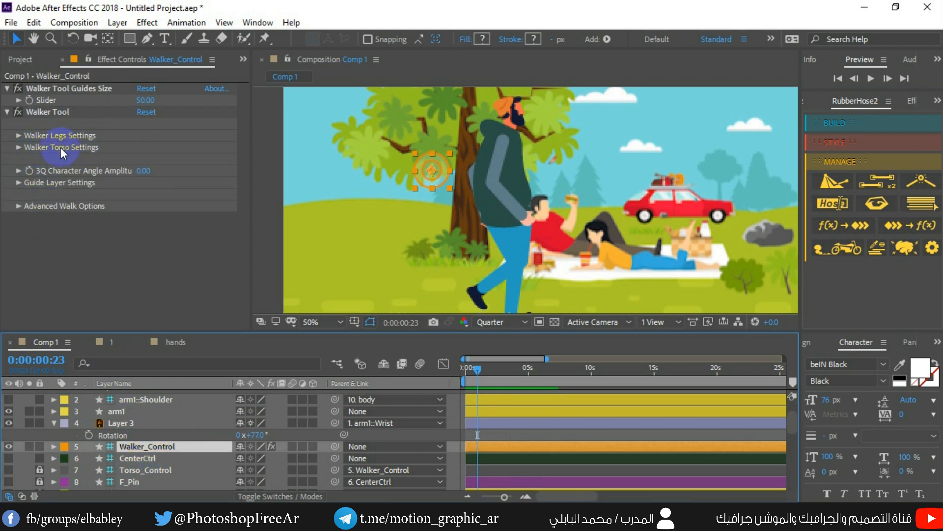
left_click(19, 147)
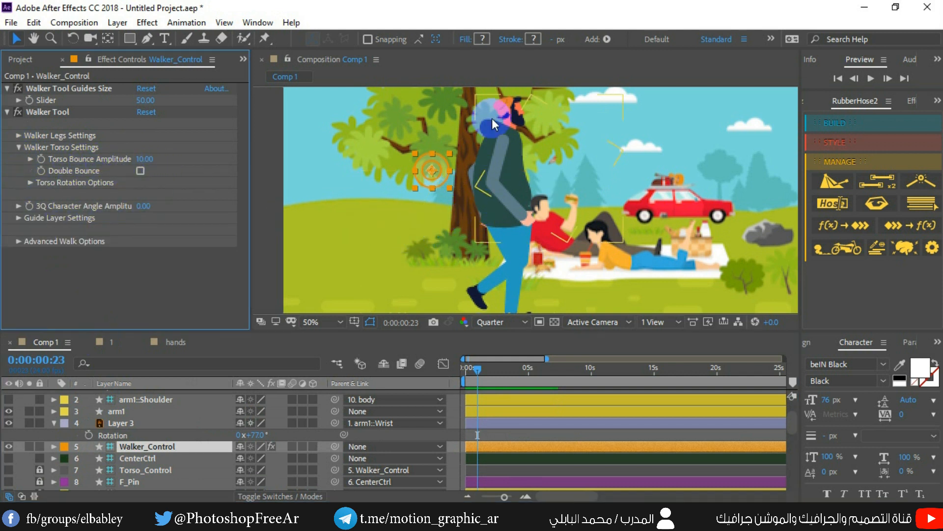
left_click_drag(145, 159, 175, 156)
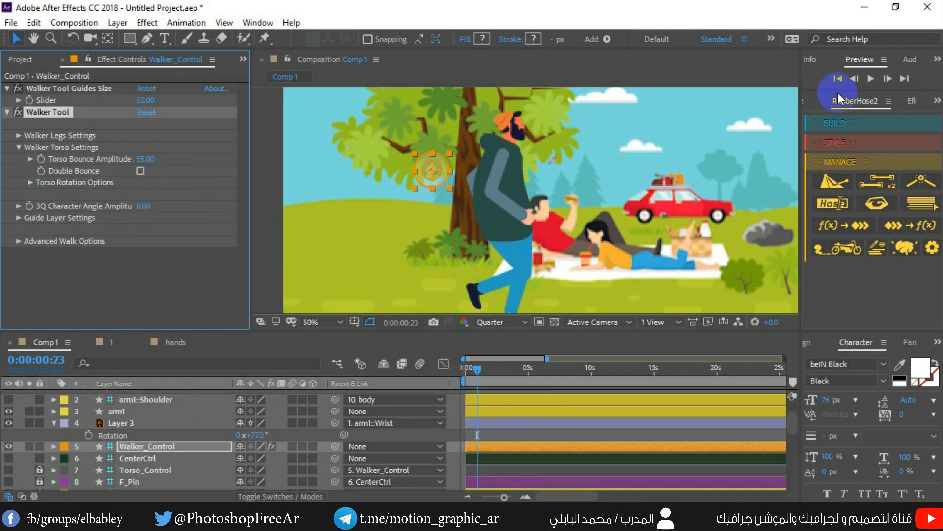
Preview the walk with the stronger torso bounce and undo the amplitude change
left_click(872, 79)
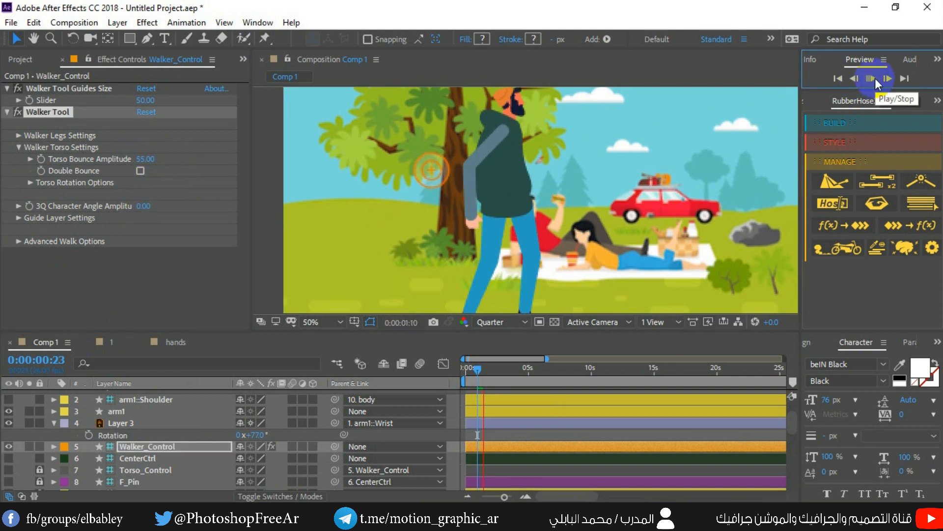
left_click(877, 84)
left_click(842, 82)
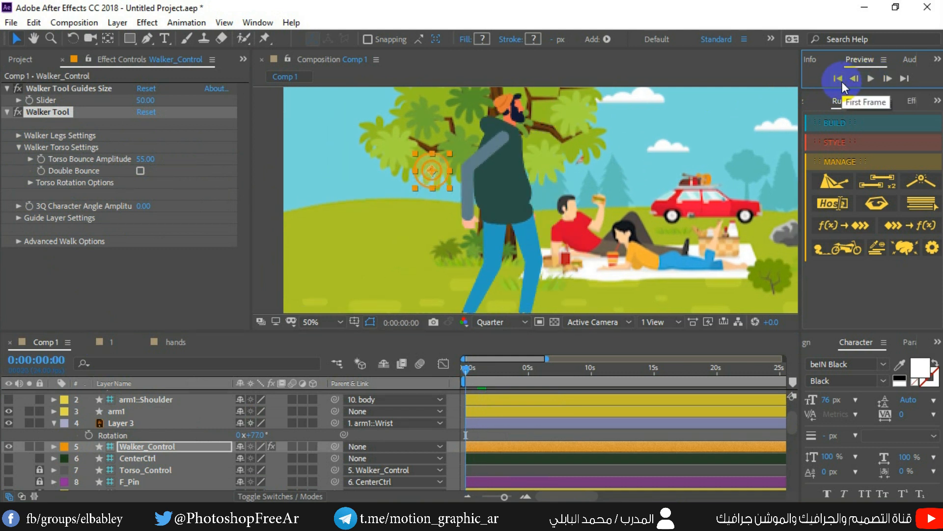
key("ctrl+z")
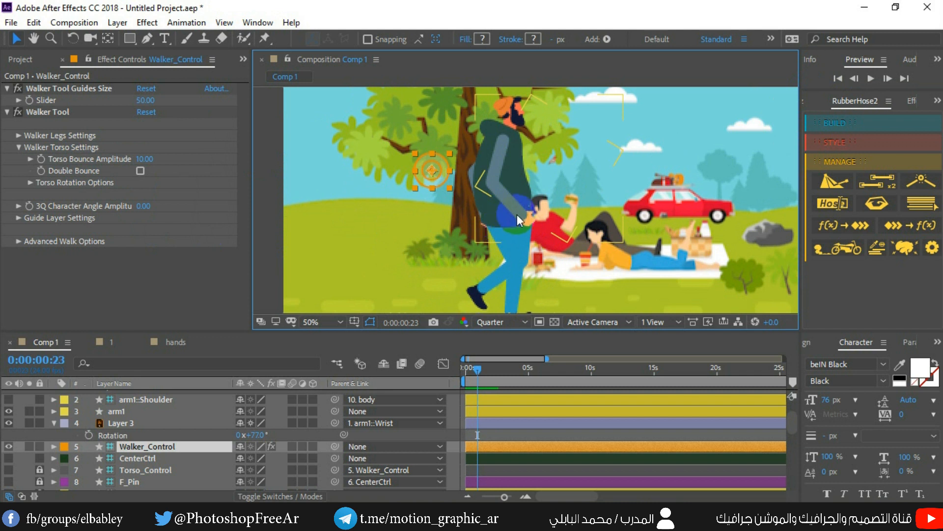
Parent the arm1::Wrist layer to Torso_Control
scroll(145, 414, "up", 2)
left_click(149, 396)
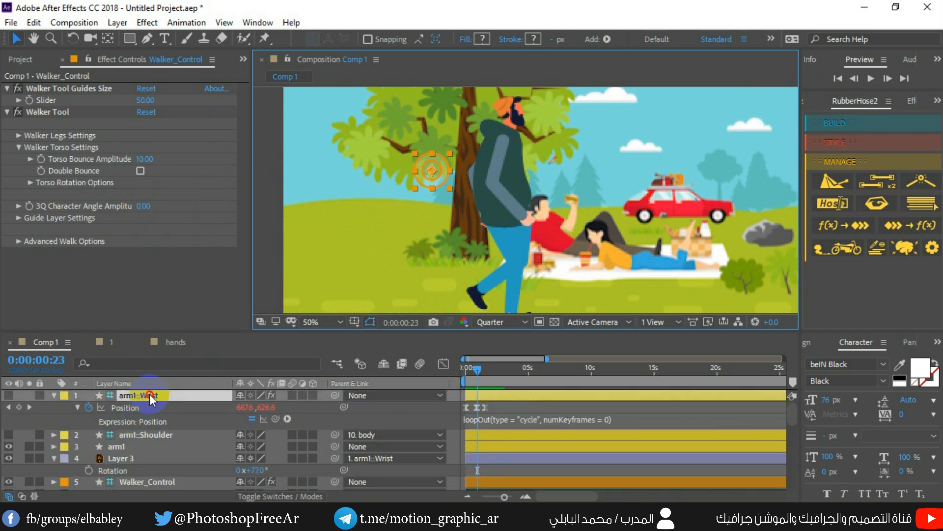
left_click(386, 395)
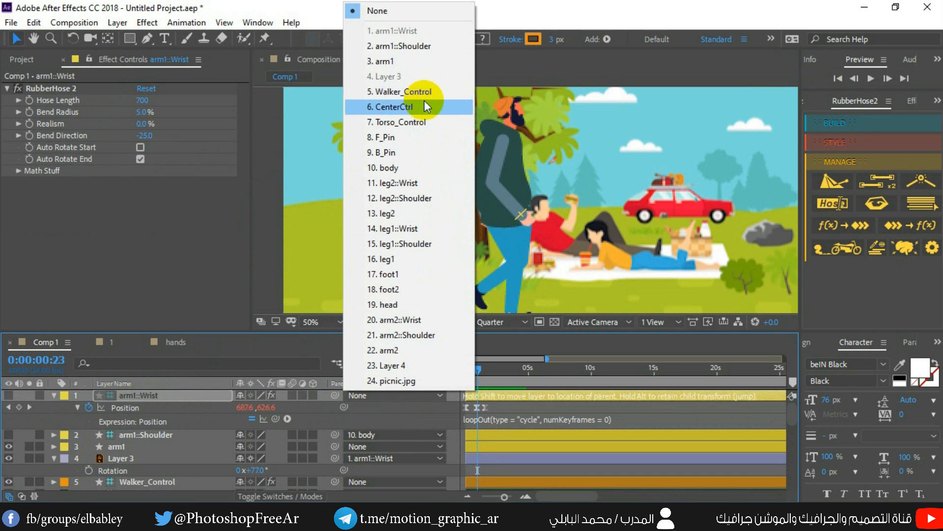
left_click(422, 119)
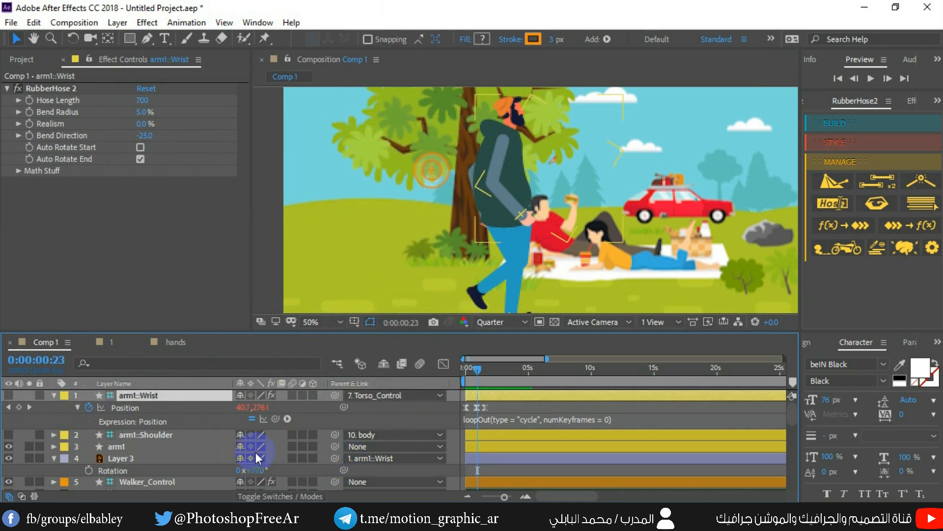
Parent the arm2::Wrist layer to Torso_Control
scroll(149, 446, "down", 6)
left_click(149, 446)
left_click(155, 422)
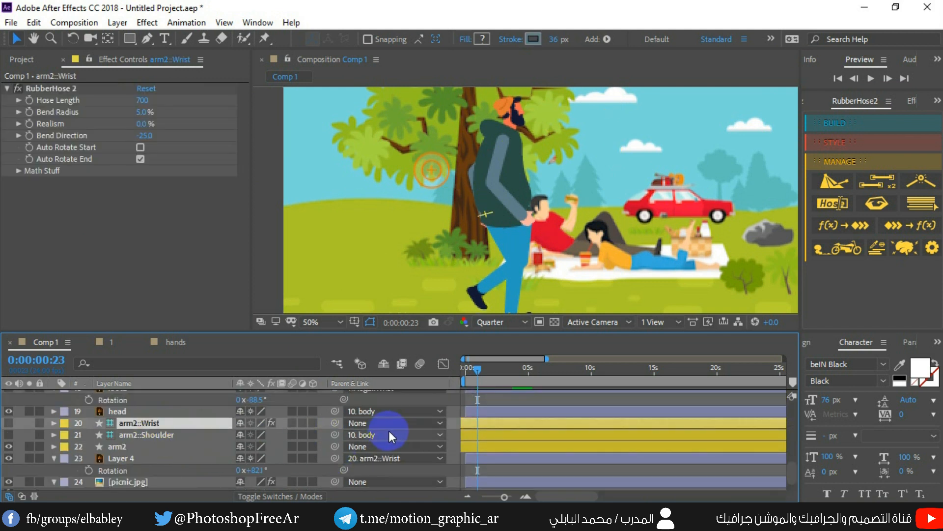
left_click(390, 421)
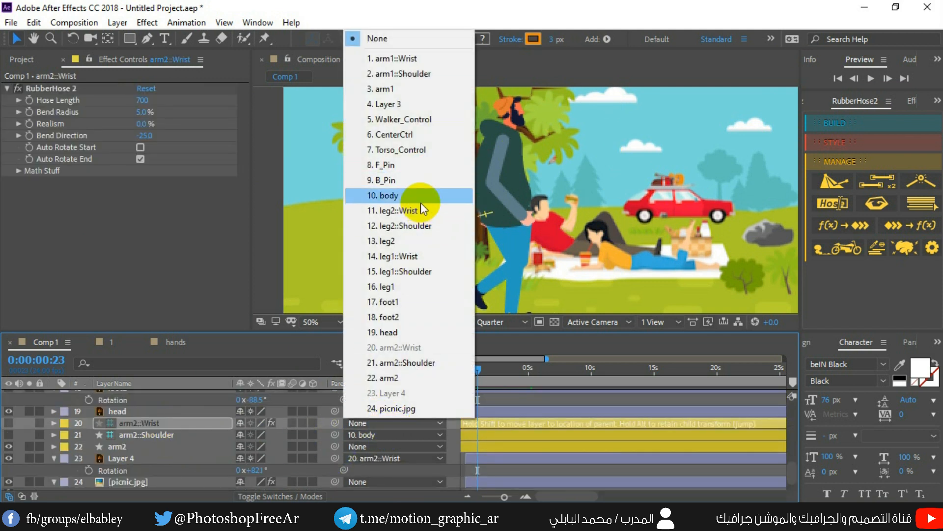
left_click(418, 152)
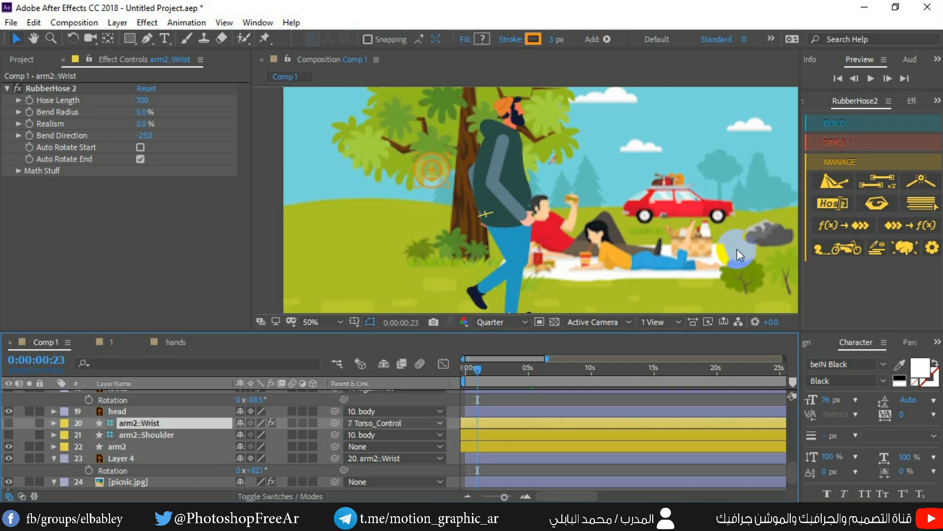
Preview the walk from the first frame to check that both wrists follow the torso's bounce
left_click(838, 79)
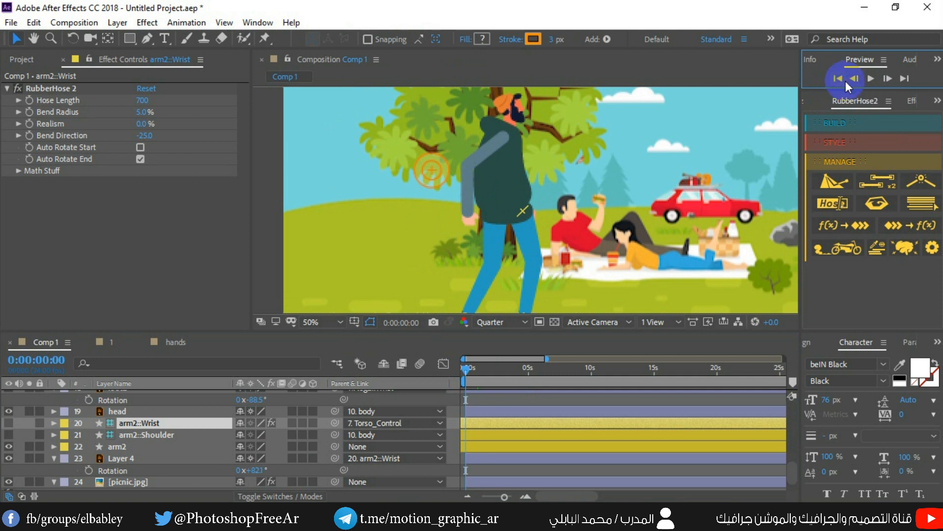
left_click(873, 79)
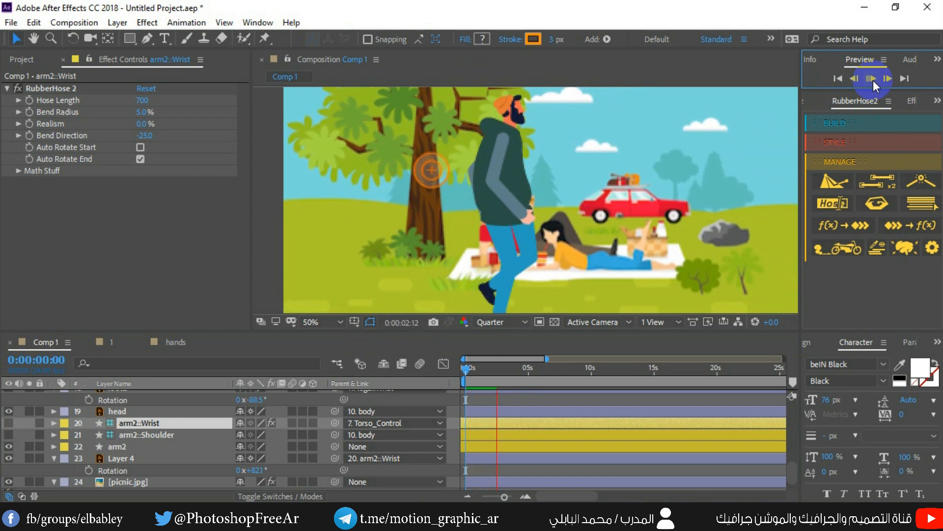
left_click(872, 79)
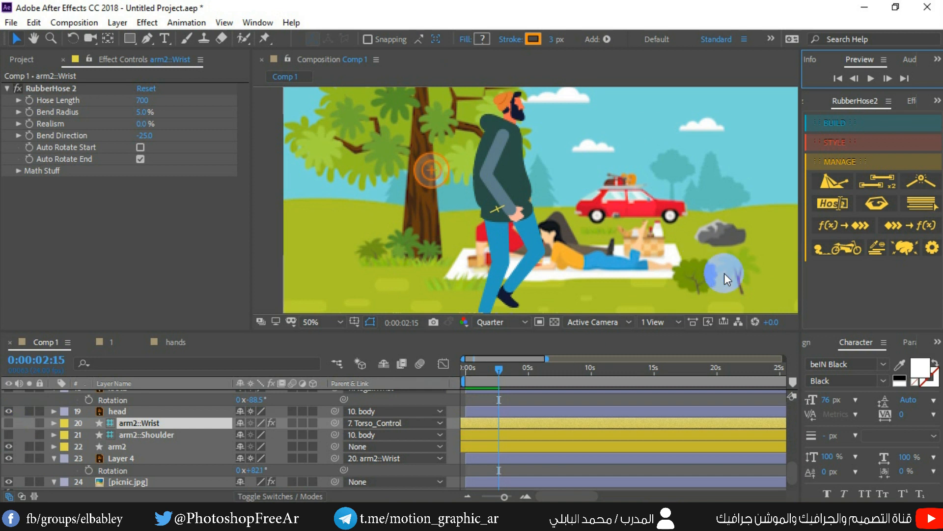
left_click(837, 79)
left_click(870, 80)
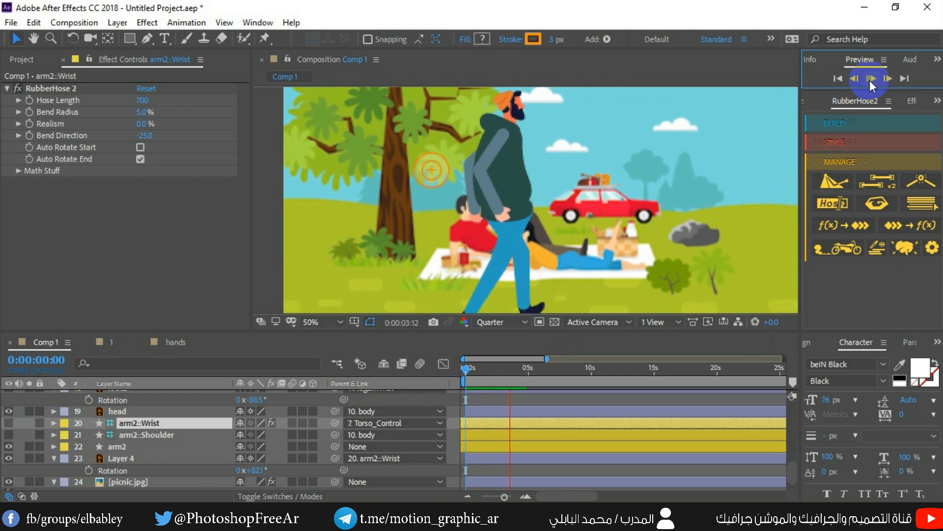
key("space")
Set Speed to 49 in the Walker Legs Settings of Walker_Control and preview the walk
scroll(132, 435, "up", 8)
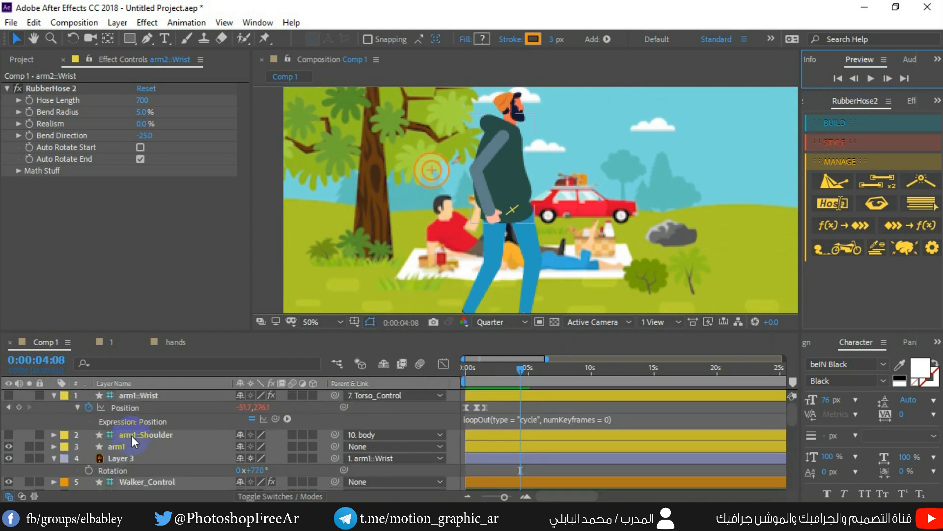
left_click(152, 412)
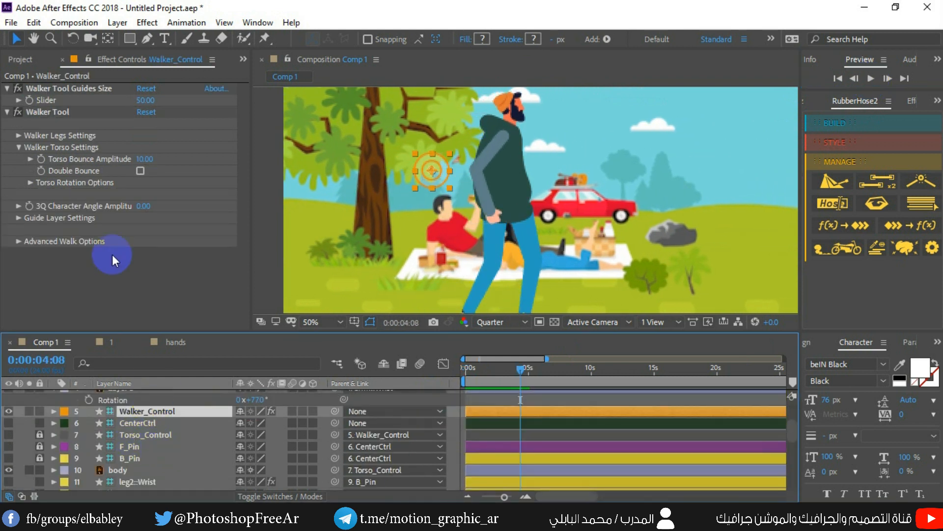
left_click(19, 136)
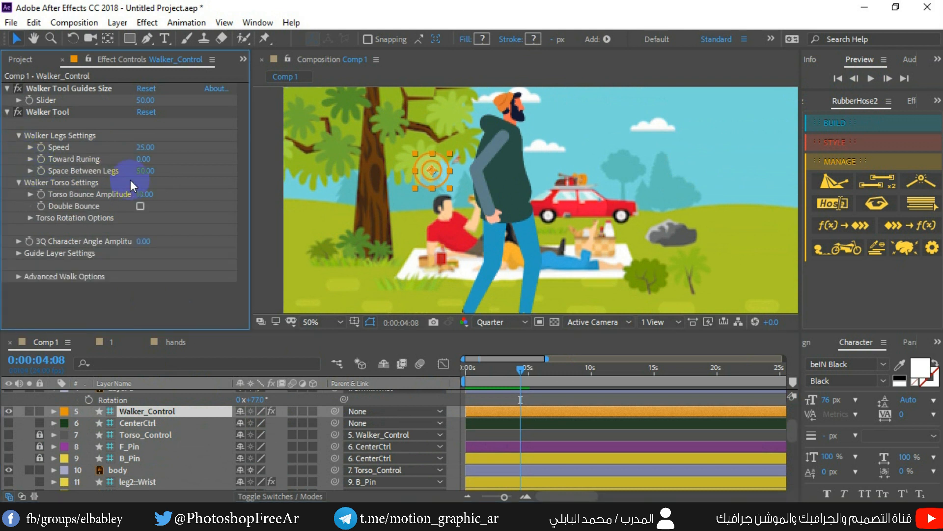
left_click_drag(147, 148, 158, 149)
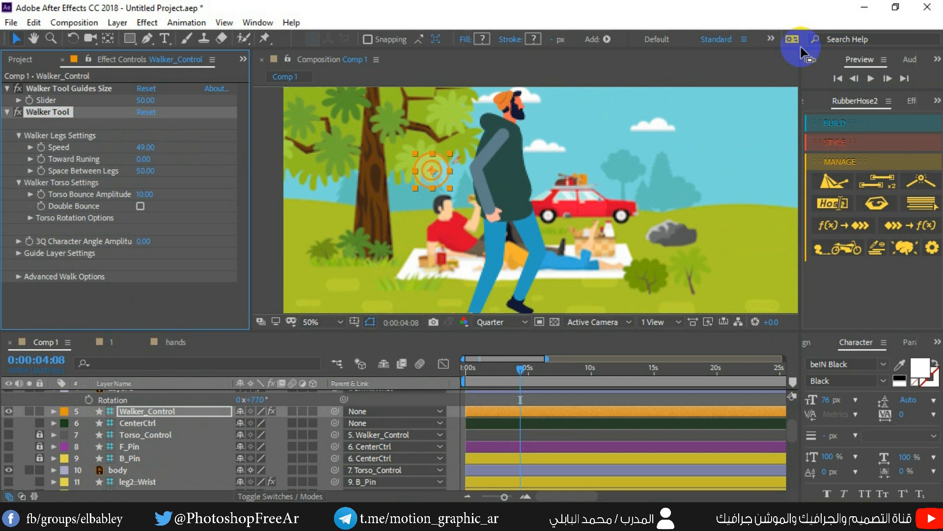
left_click(870, 79)
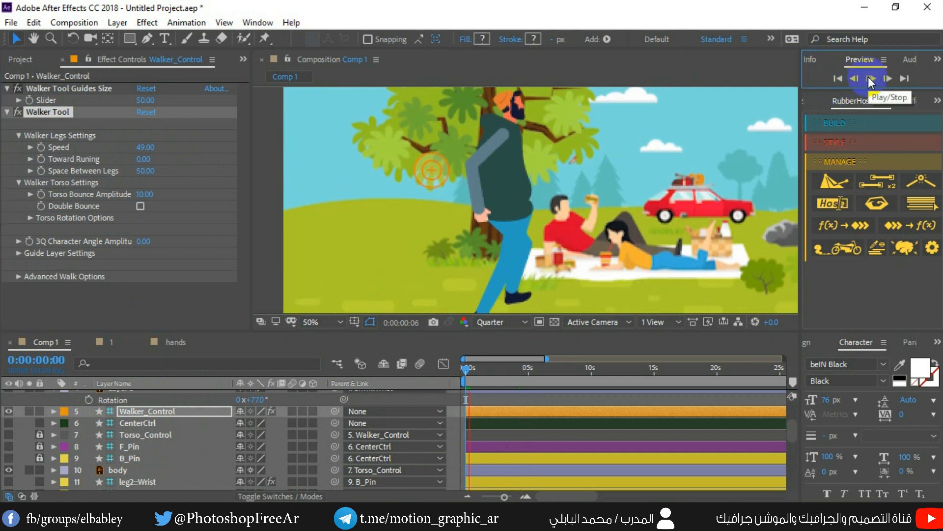
left_click(870, 79)
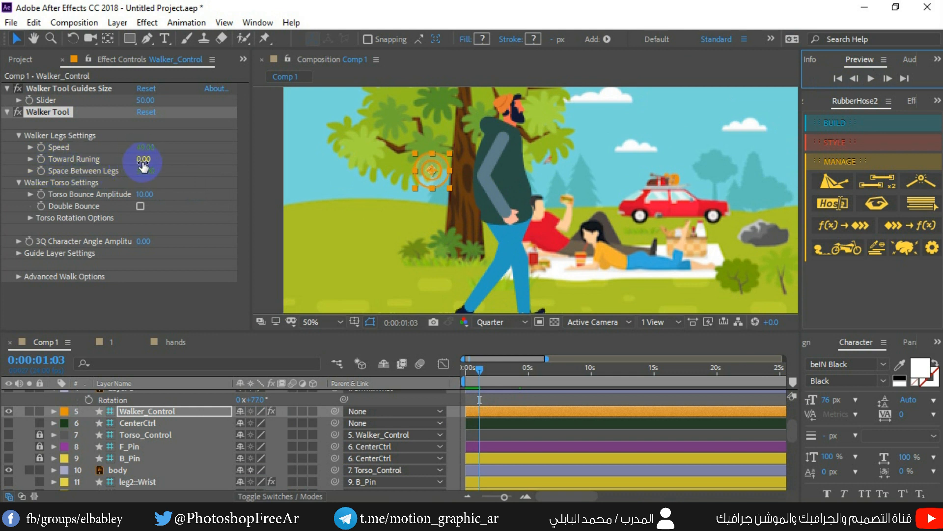
Set Toward Runing to 35 in the Walker Legs Settings of Walker_Control and preview the walk from the first frame
left_click(308, 322)
left_click(493, 241)
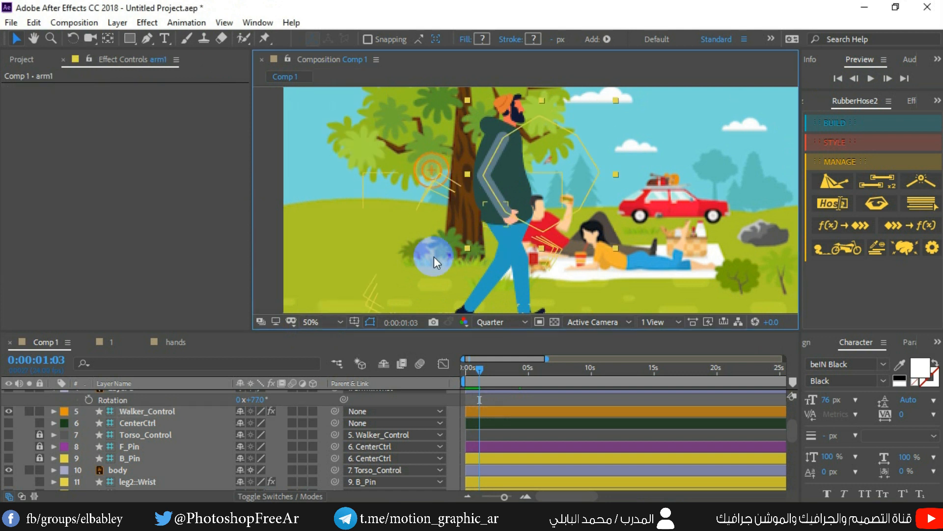
key("h")
left_click_drag(422, 260, 424, 230)
left_click(143, 412)
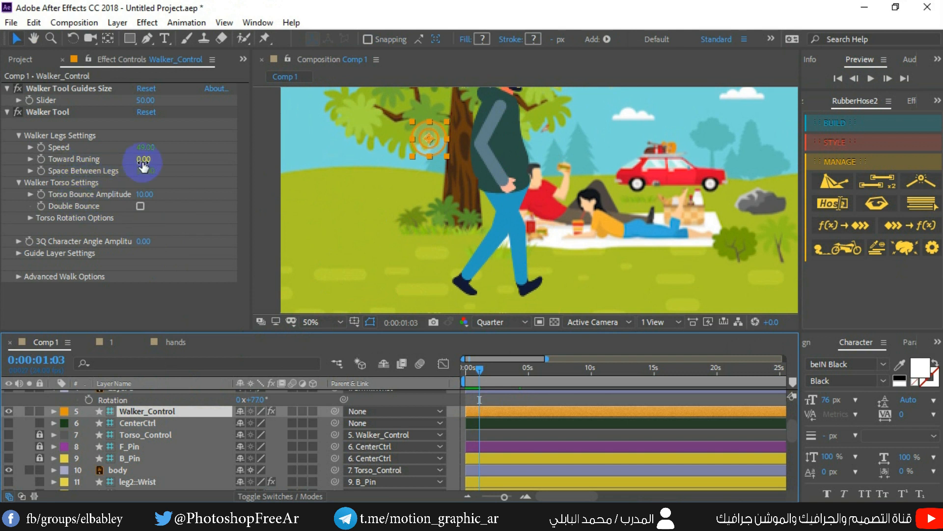
left_click_drag(143, 159, 169, 159)
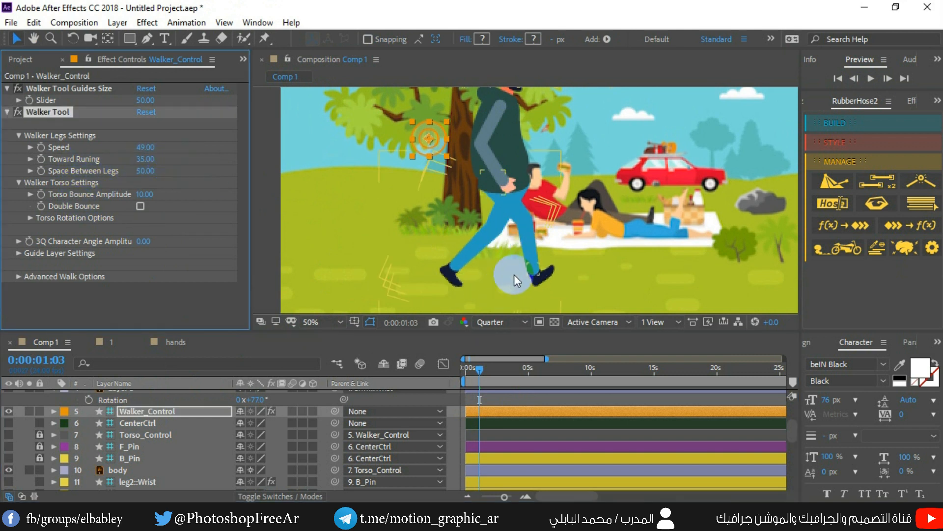
left_click(840, 78)
left_click(870, 79)
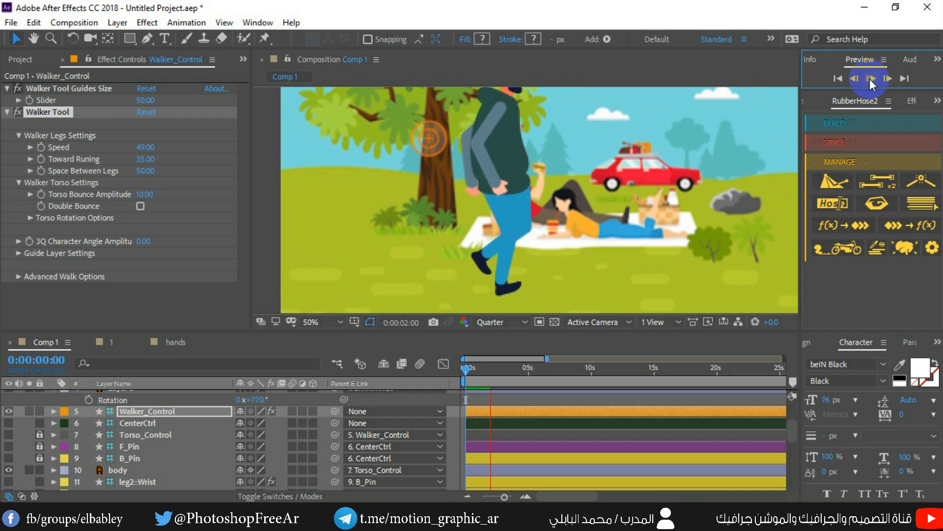
left_click(869, 78)
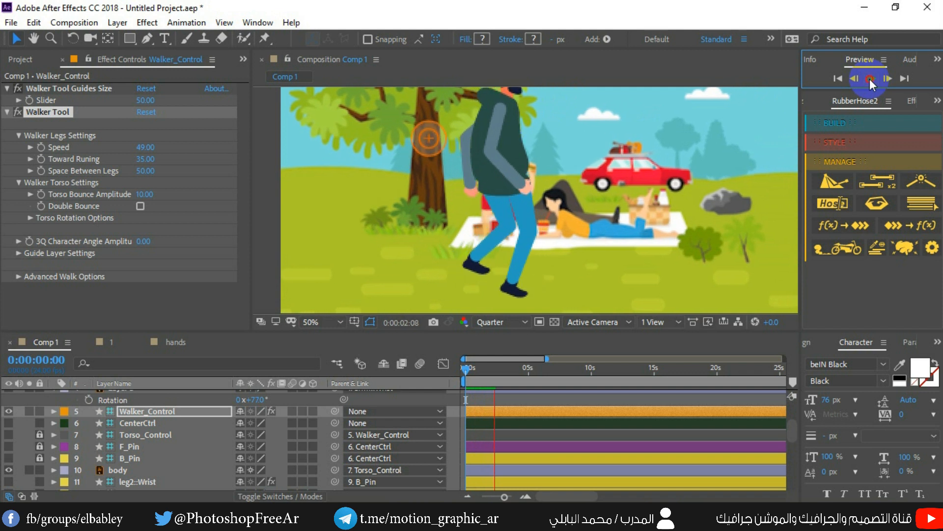
left_click(839, 80)
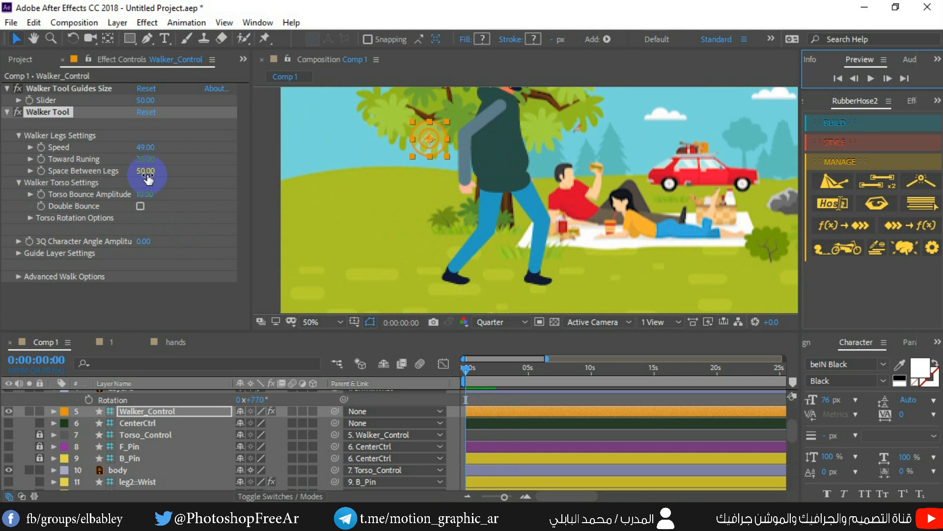
Set Space Between Legs to 73 in the Walker Legs Settings and preview the wider stride
left_click_drag(149, 172, 164, 173)
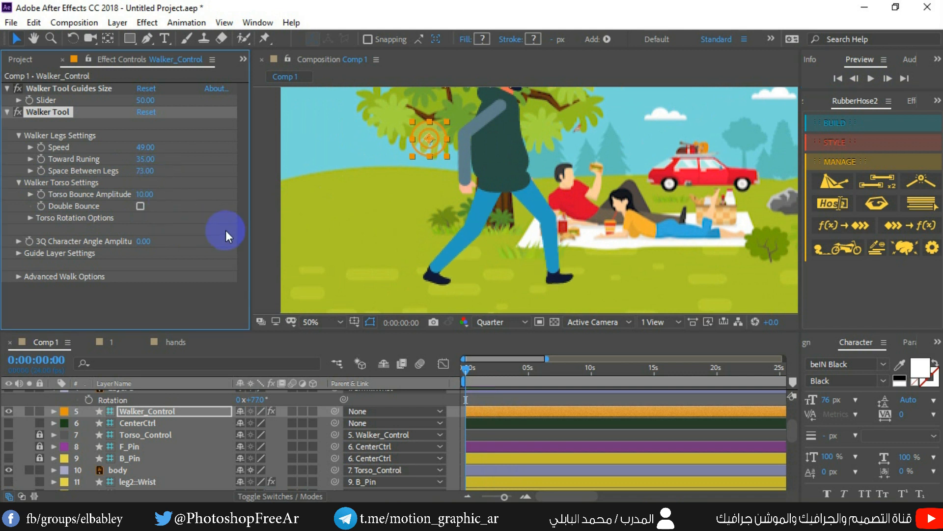
left_click(864, 82)
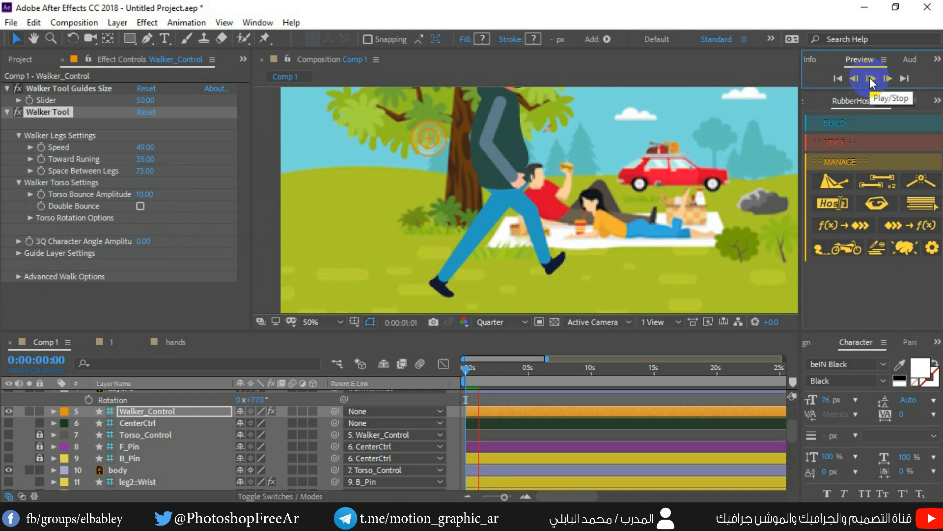
left_click(871, 78)
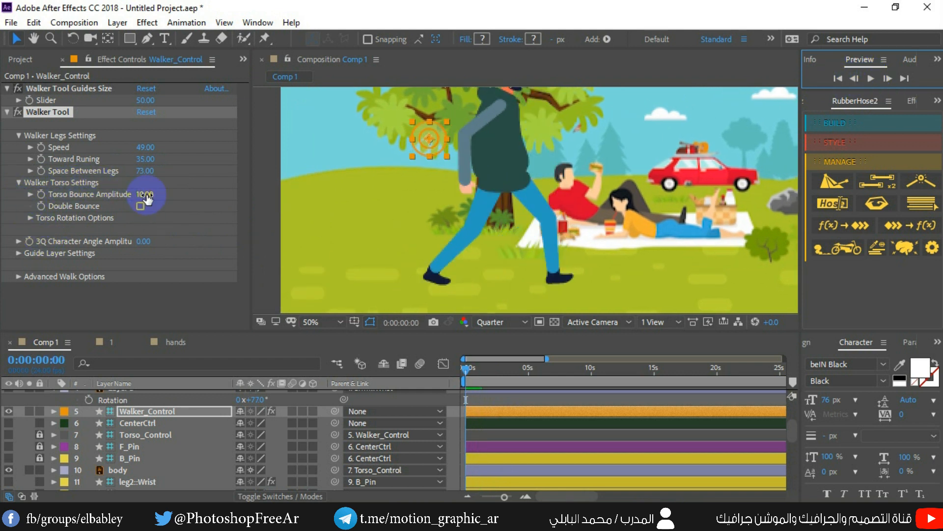
left_click(481, 118)
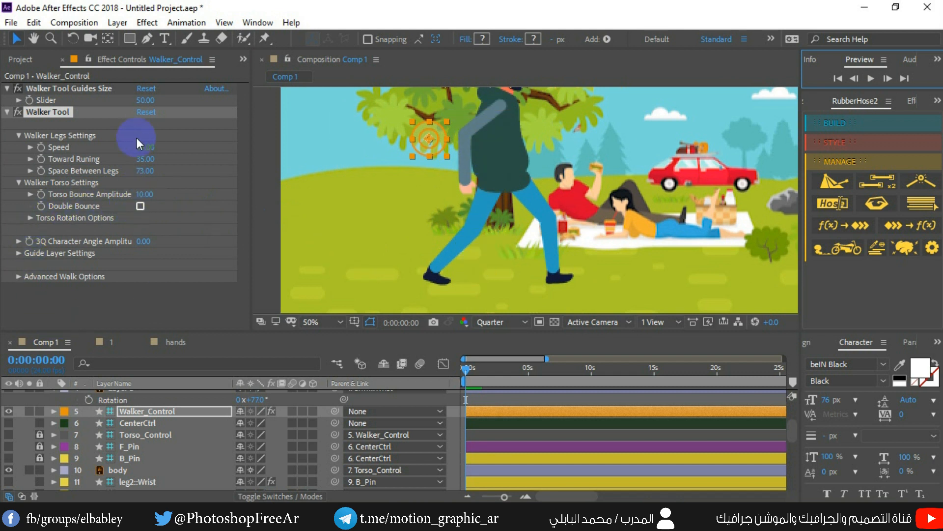
Reset the Walker Tool effect on Walker_Control to its default settings
left_click(146, 112)
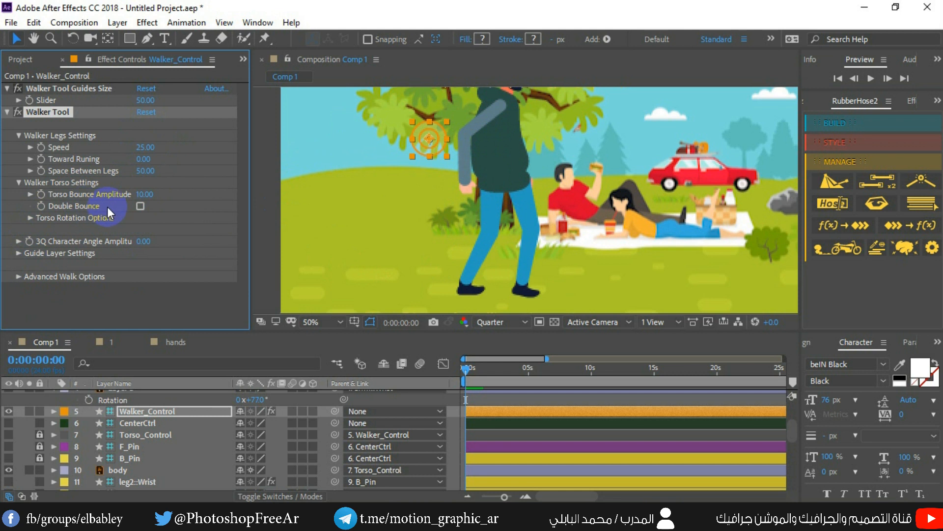
scroll(362, 224, "down", 2)
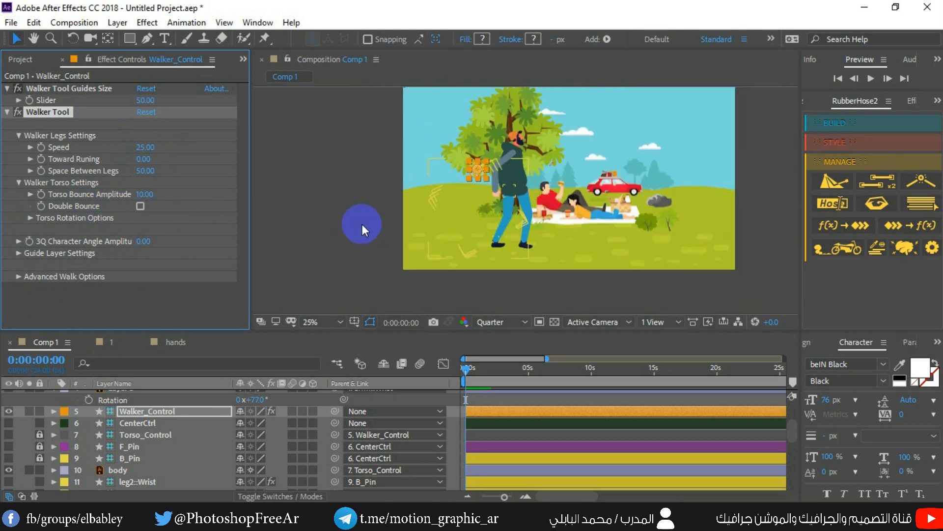
scroll(409, 230, "up", 2)
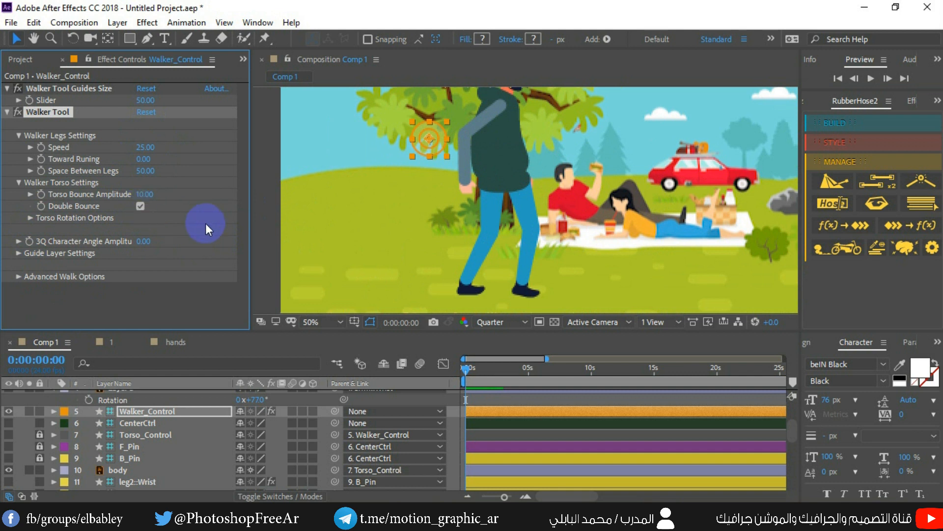
Try Double Bounce in the Walker Torso Settings with a walk preview and turn the option back off
left_click(871, 78)
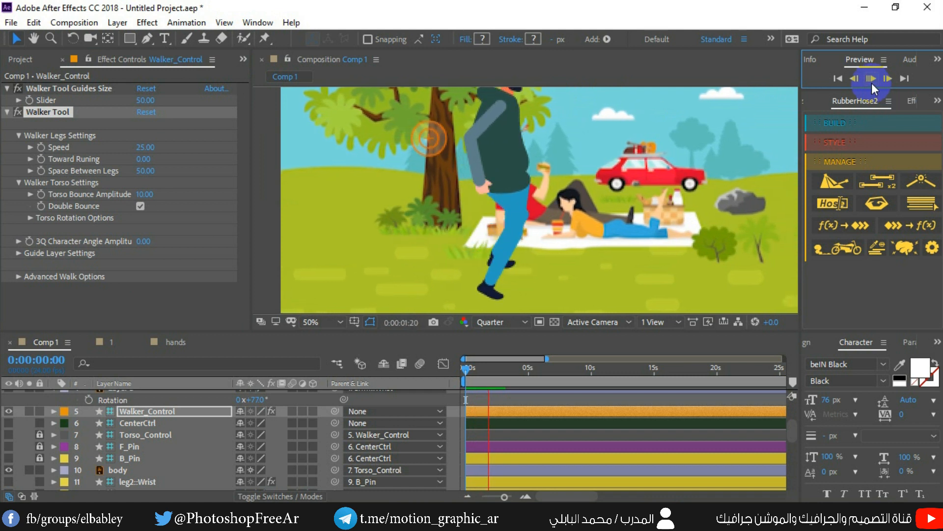
left_click(290, 185)
left_click(141, 207)
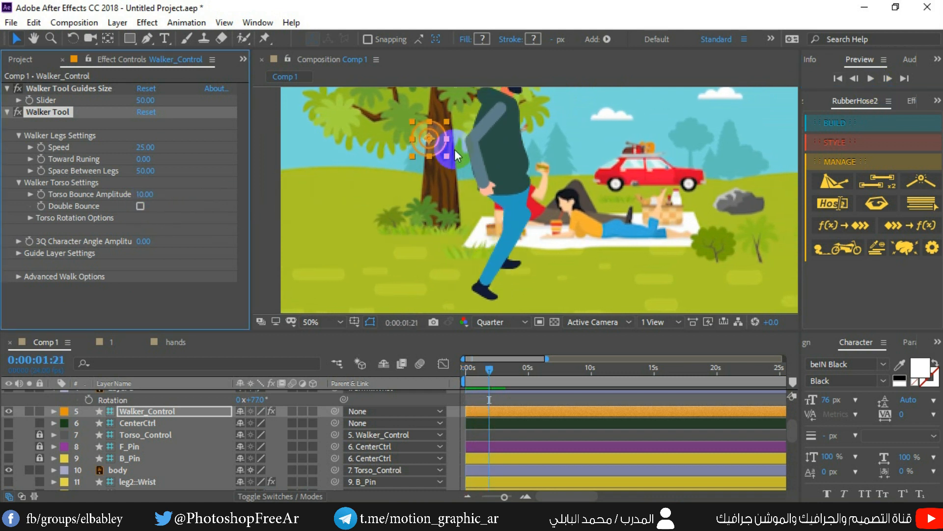
left_click(494, 126)
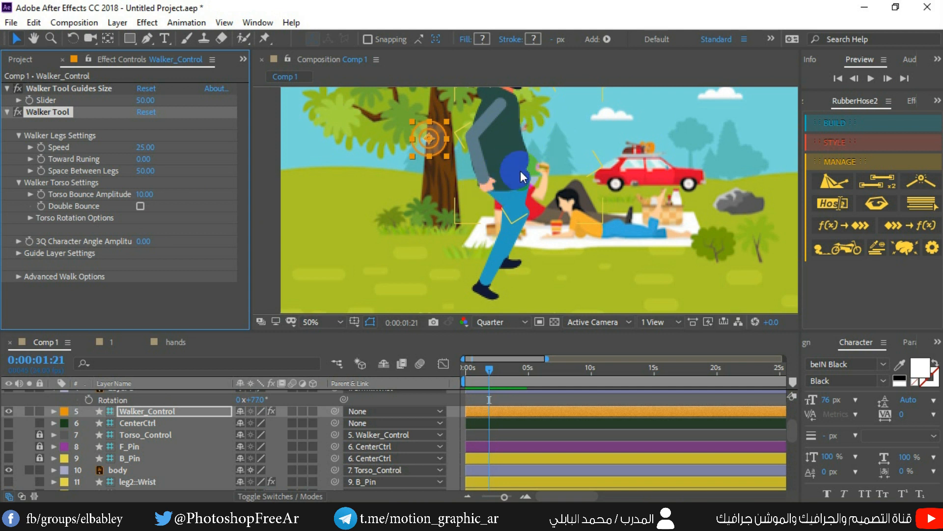
left_click_drag(510, 174, 542, 184)
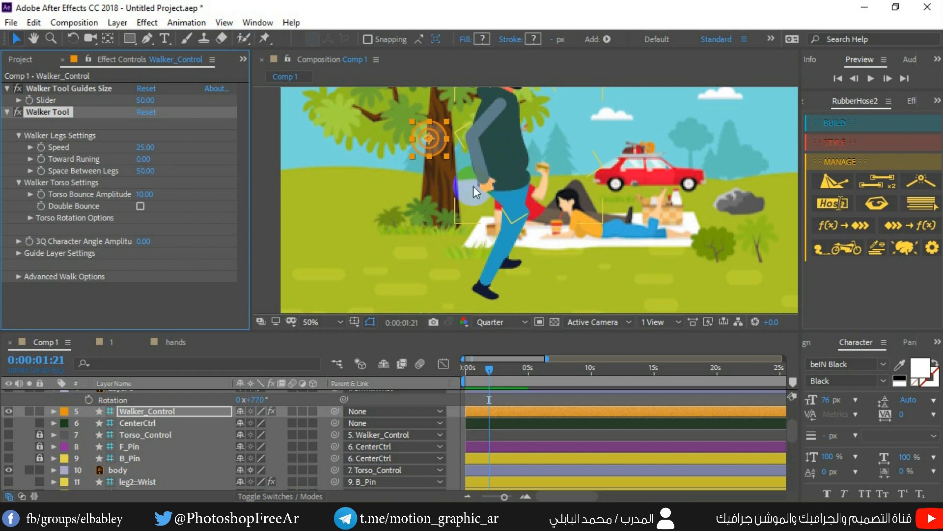
left_click_drag(473, 186, 532, 173)
left_click_drag(491, 182, 514, 184)
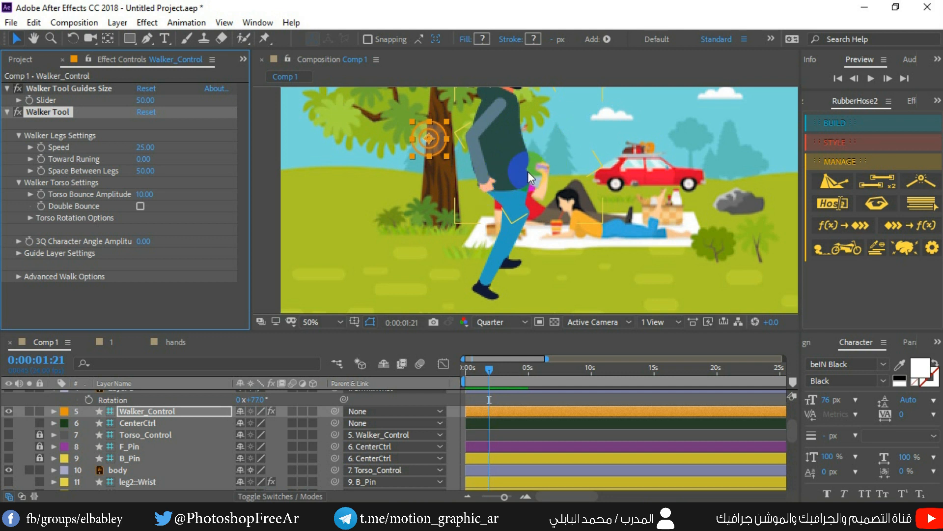
left_click(149, 255)
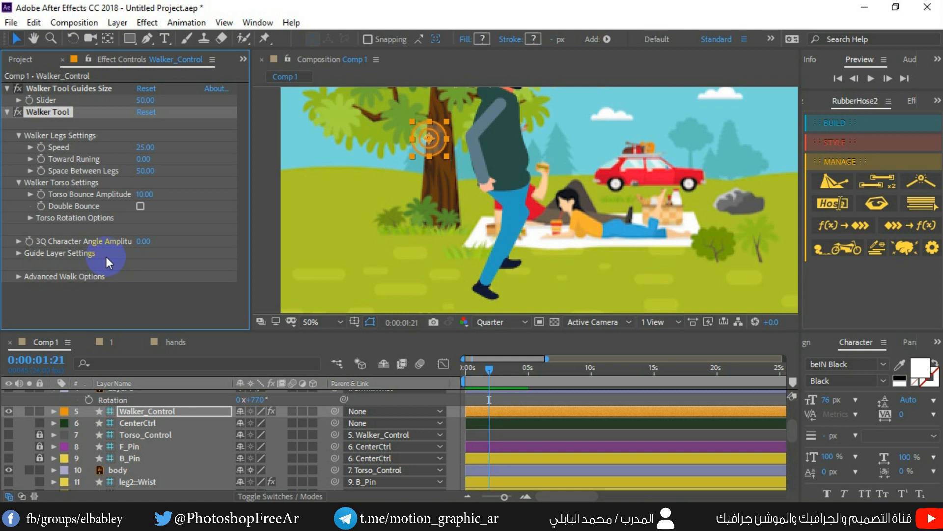
Set Torso Rotation Angle to 54° in the Torso Rotation Options and preview the bent-forward walk
left_click(31, 218)
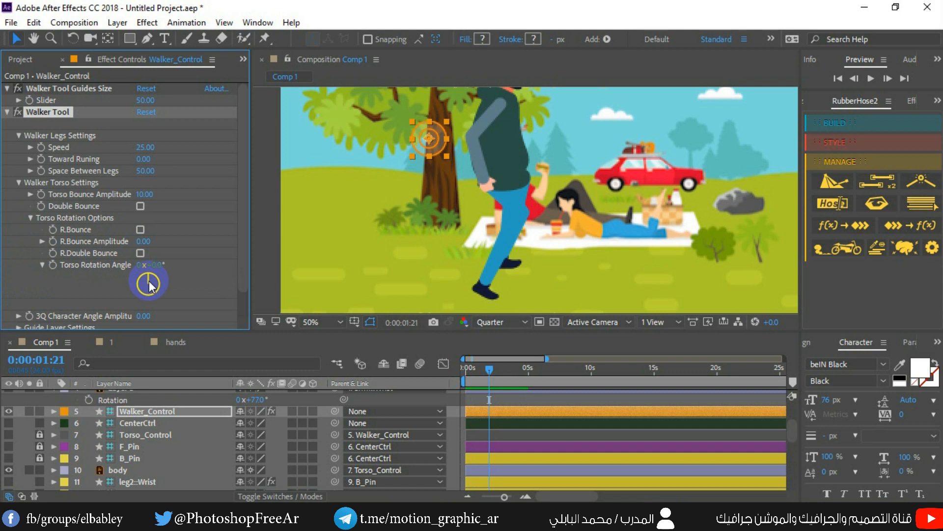
left_click_drag(160, 264, 186, 260)
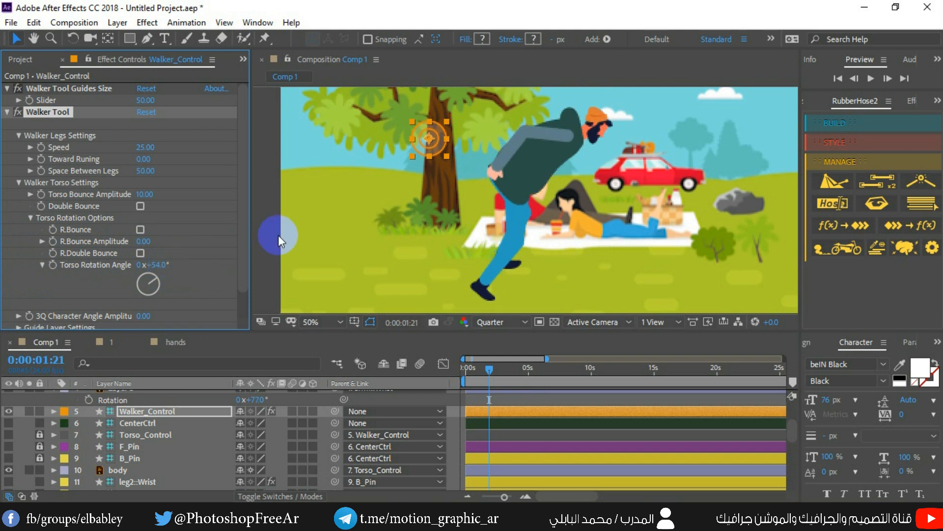
left_click(870, 80)
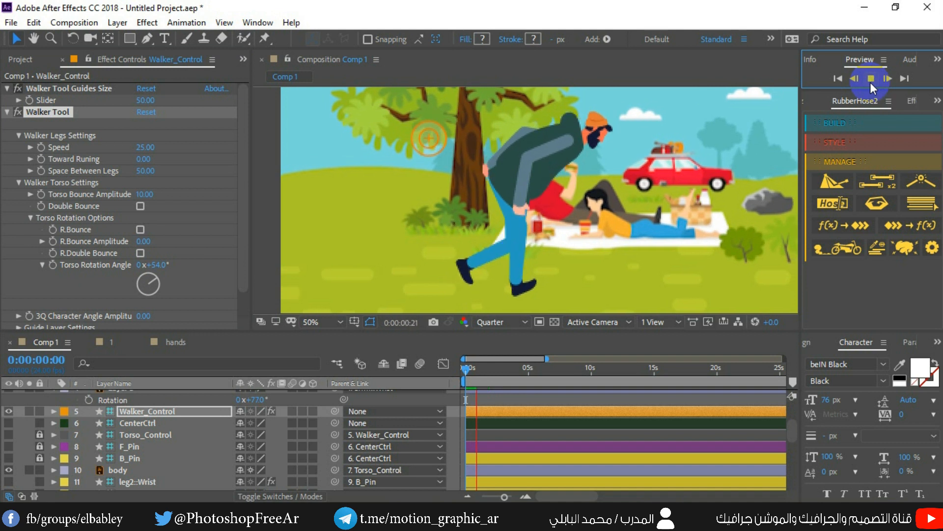
left_click(832, 91)
left_click(837, 80)
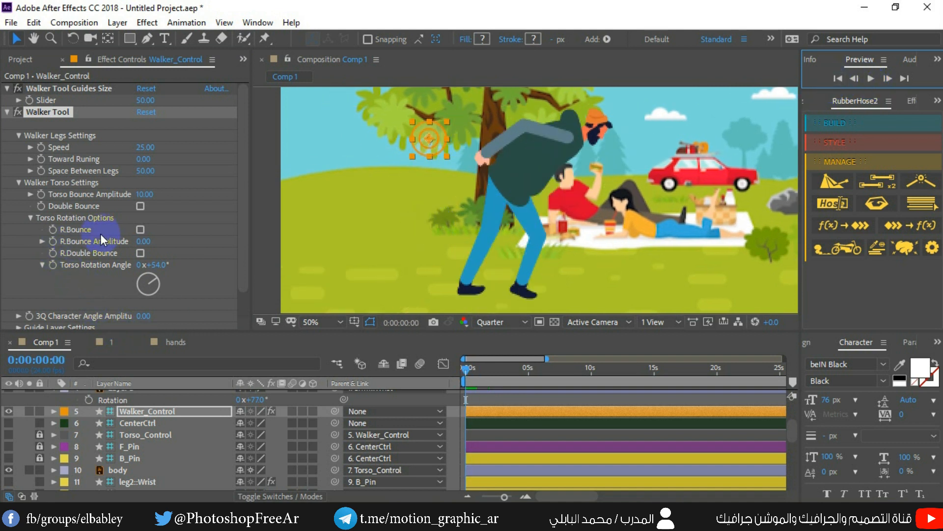
Collapse the Walker Tool effect settings and fit the whole composition in the viewer
scroll(49, 265, "down", 2)
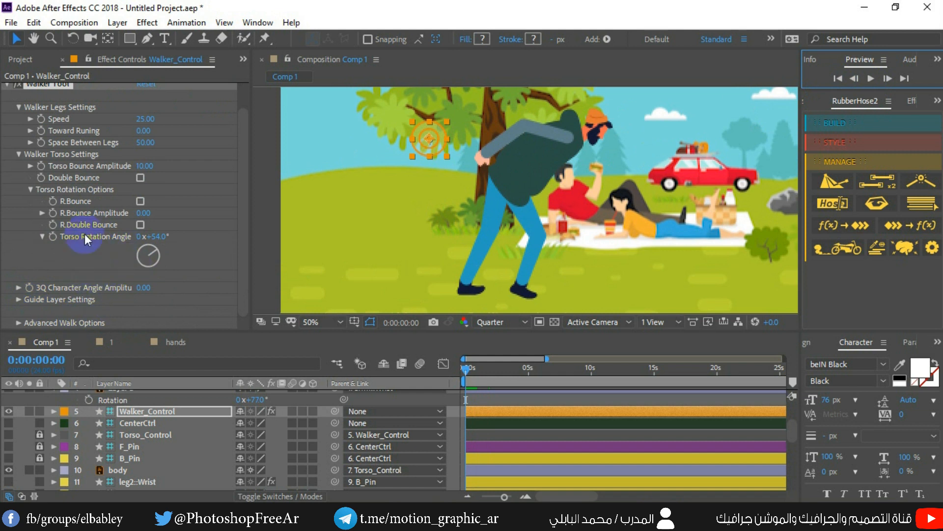
scroll(144, 226, "up", 2)
left_click(7, 112)
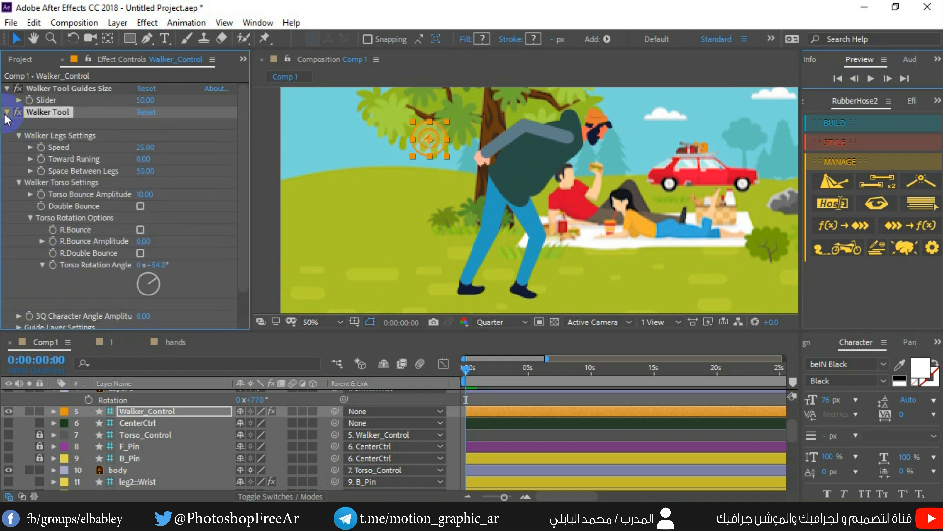
left_click(177, 228)
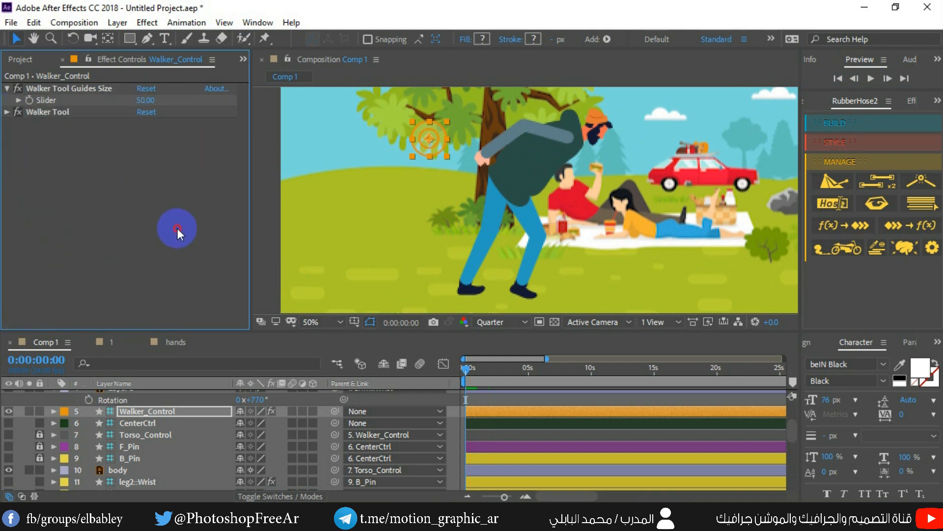
left_click(319, 321)
left_click(315, 82)
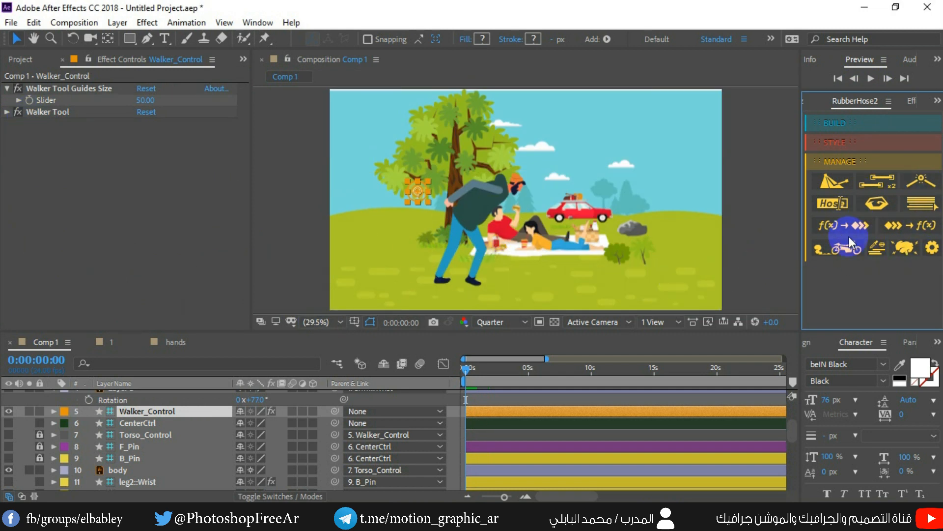
Review RubberHose2's build, manage and style options, including its list of hose style presets
left_click(827, 126)
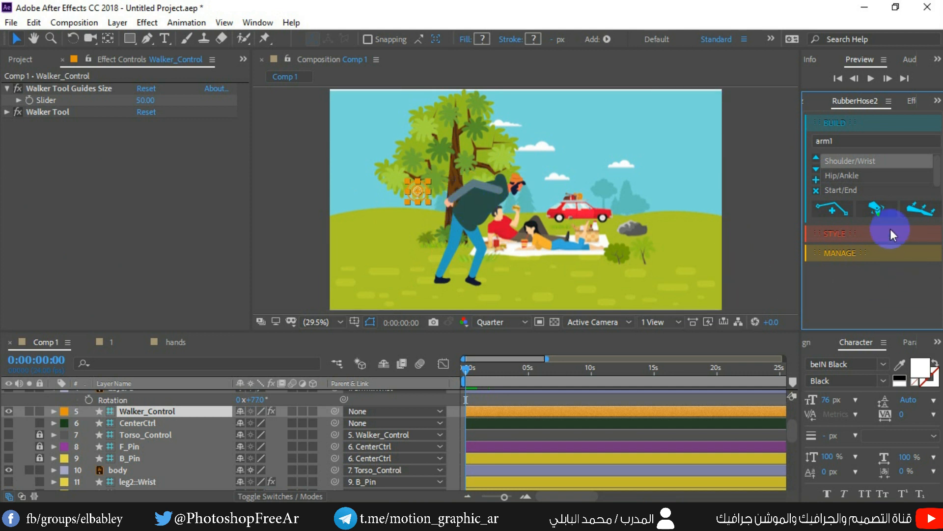
left_click(883, 210)
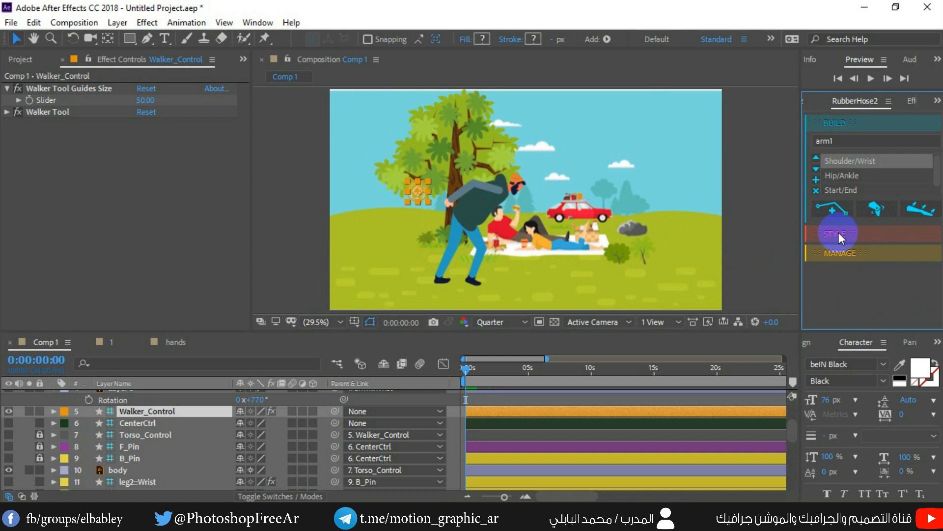
left_click(877, 210)
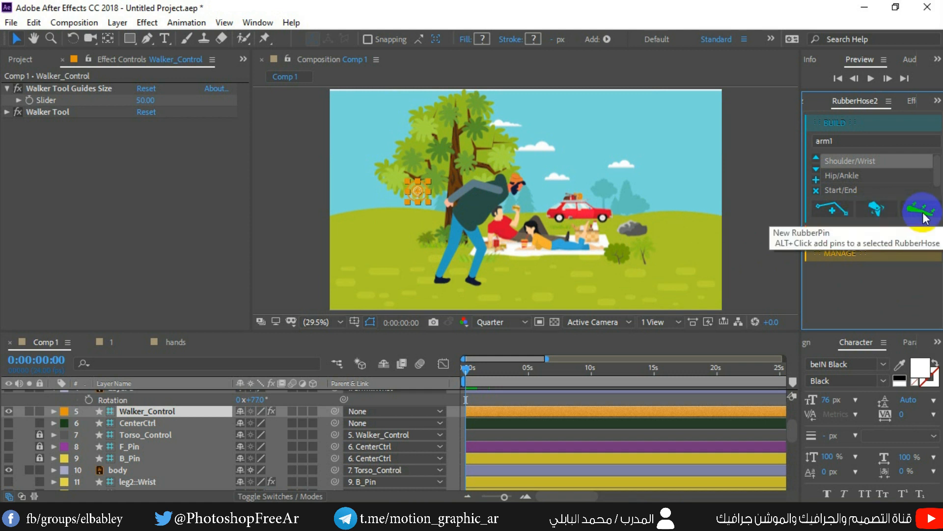
left_click(905, 210)
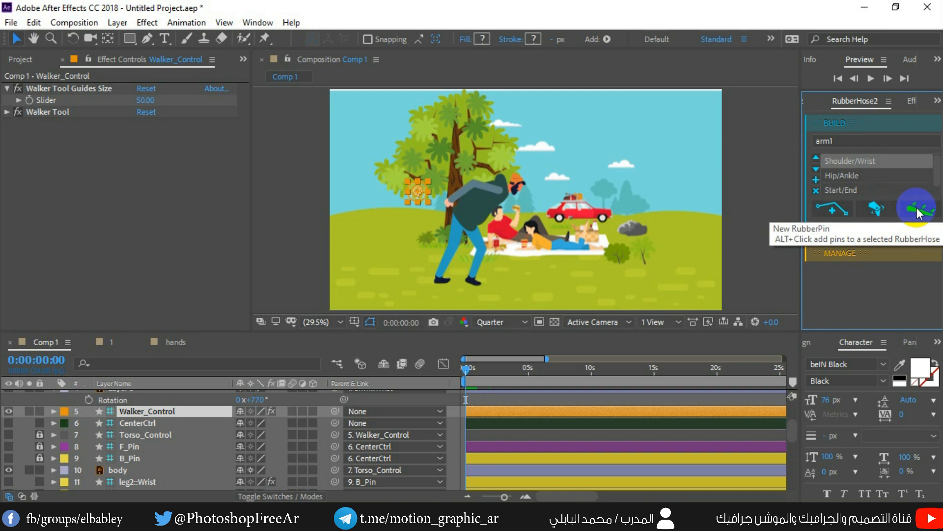
left_click(841, 255)
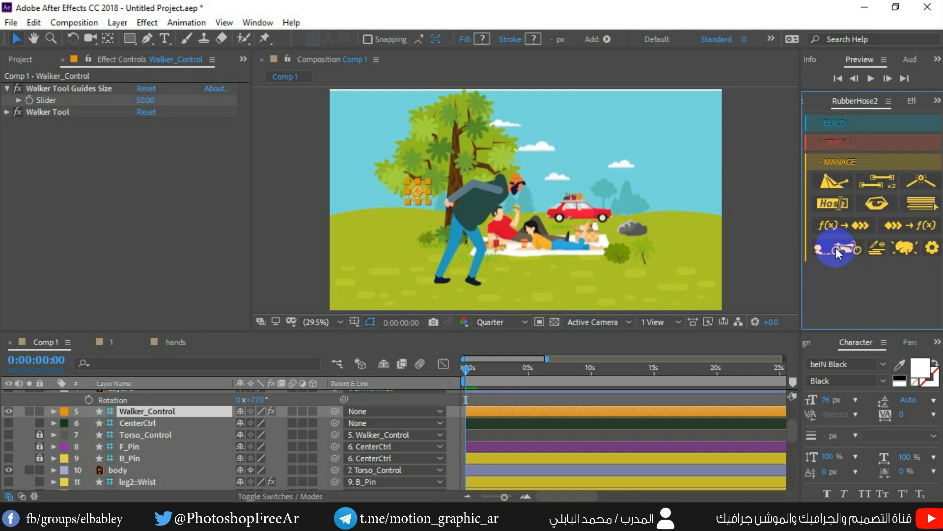
left_click(841, 143)
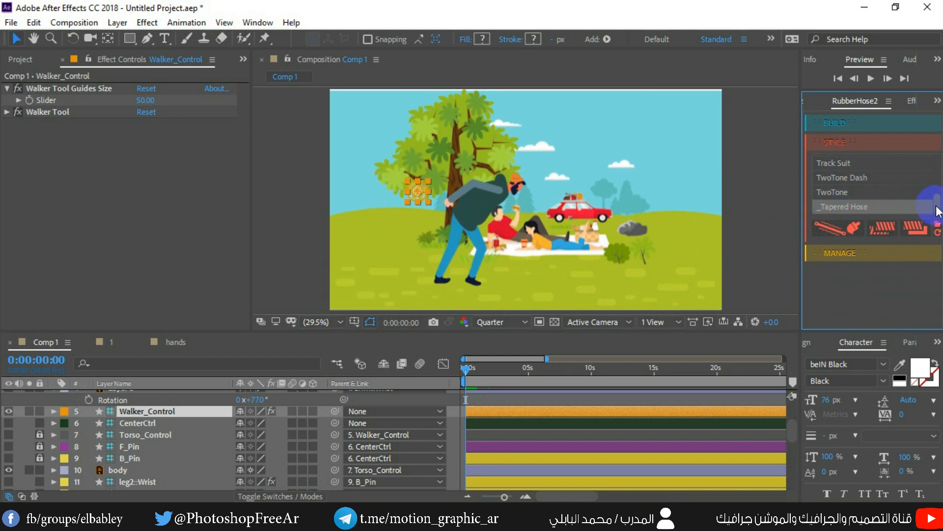
scroll(909, 202, "up", 10)
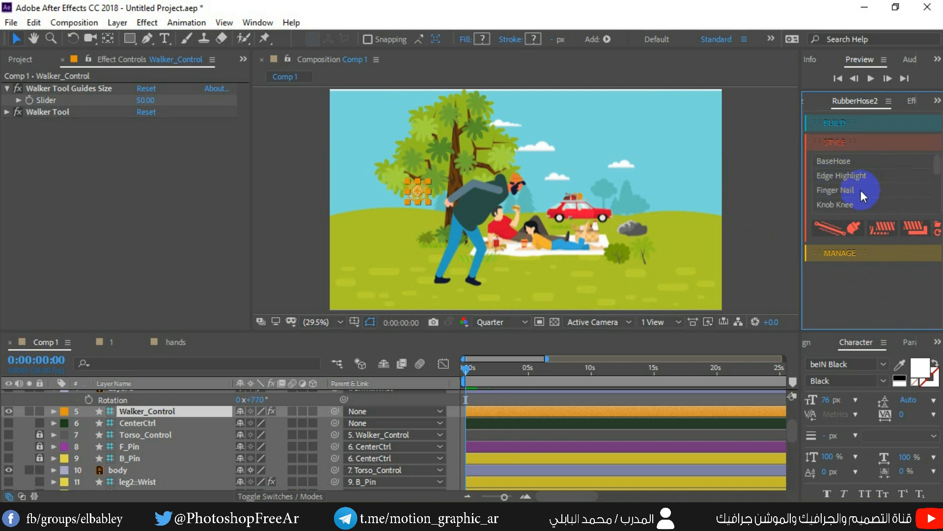
Bring up the Walker tool script's controls in place of RubberHose2
left_click(937, 100)
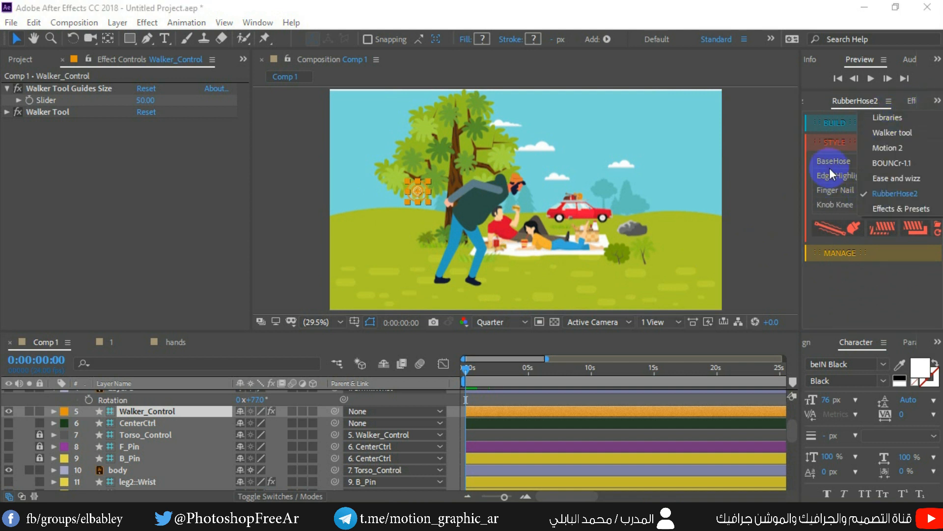
left_click(909, 134)
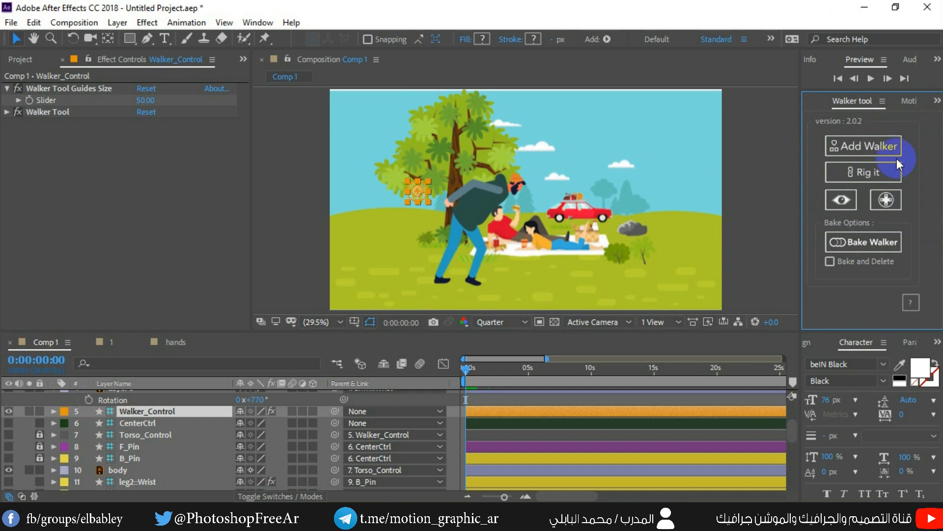